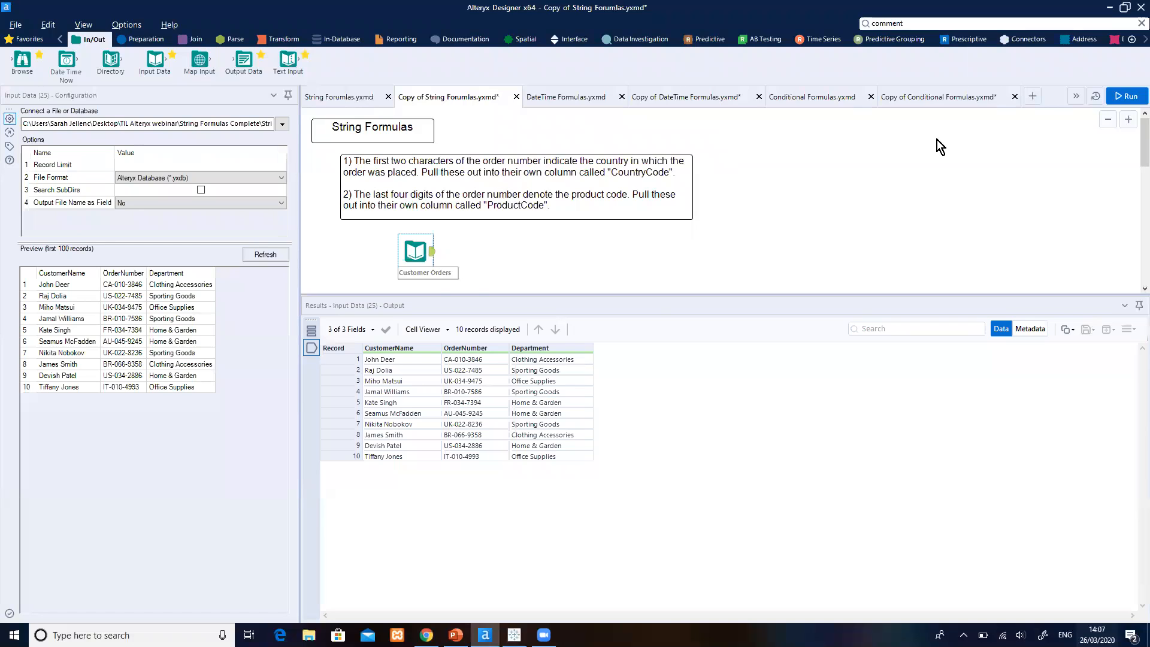
Launch the ZoomIt screen magnifier from the Windows search.
scroll(938, 139, "up", 1)
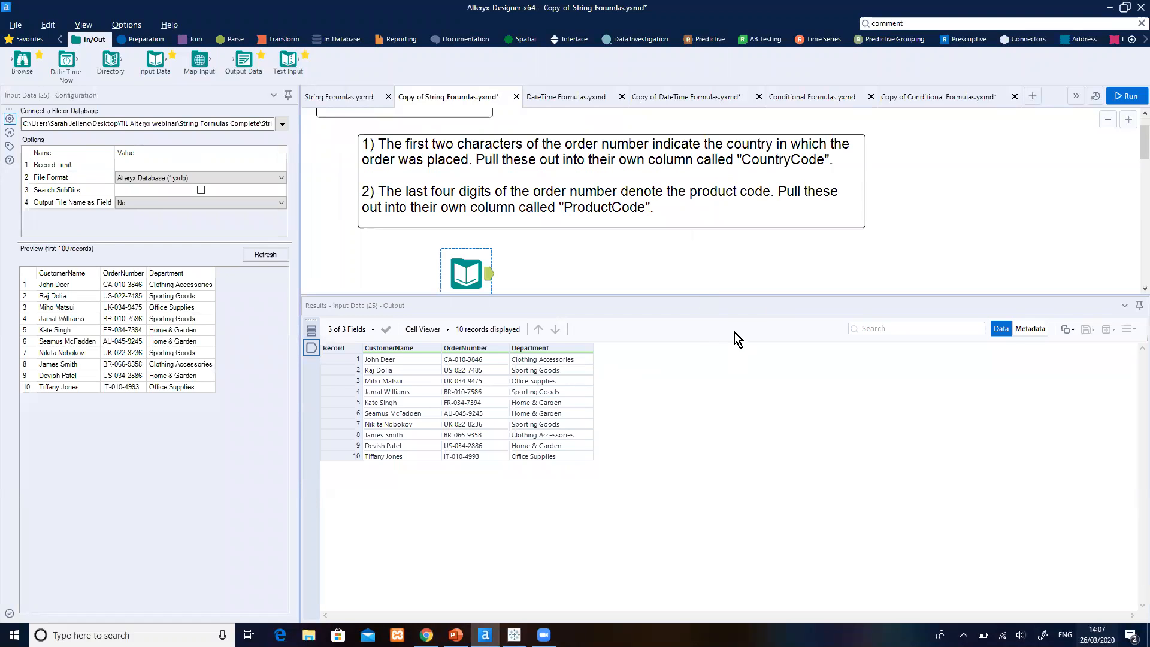
left_click(1108, 121)
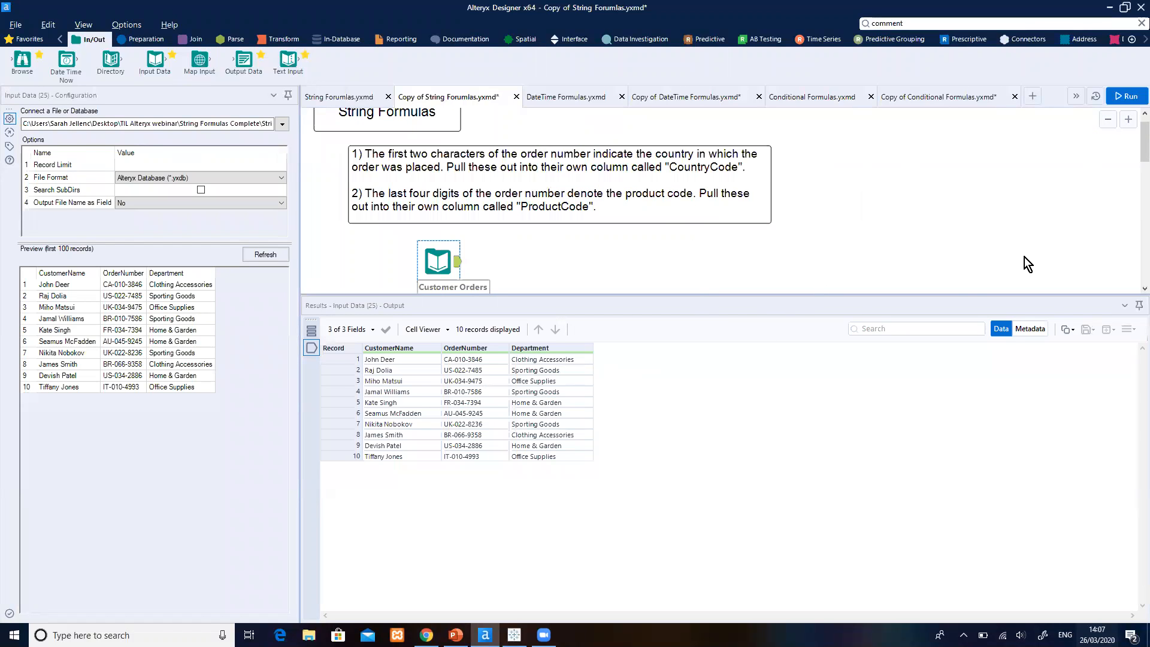
left_click(187, 634)
type("zoomit")
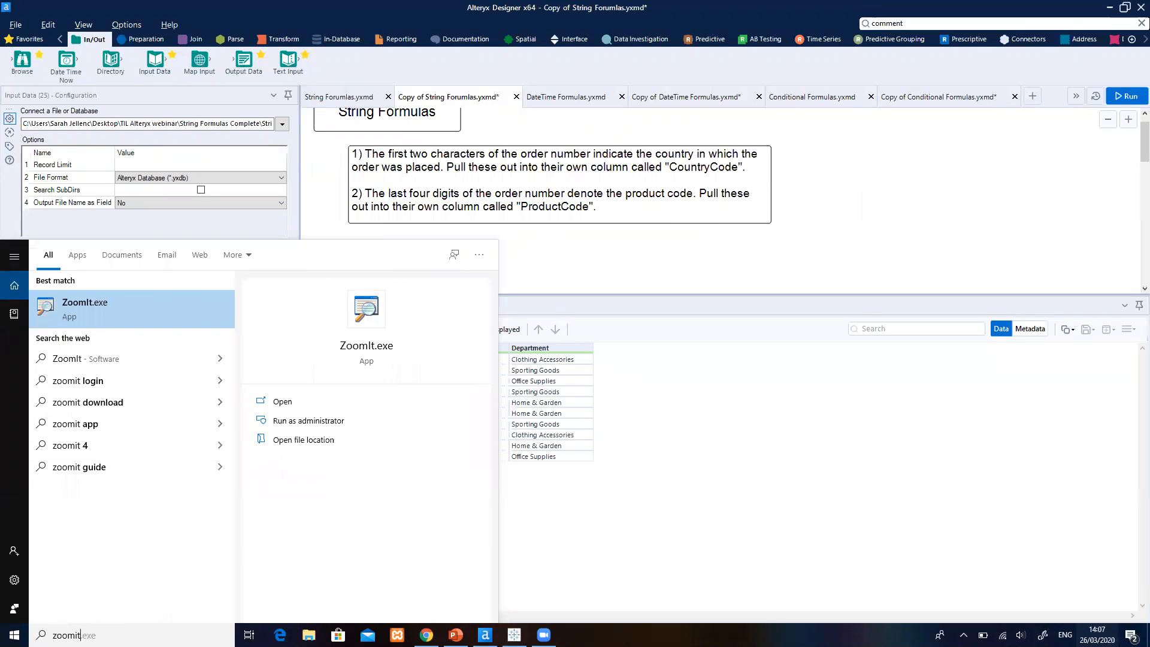
left_click(277, 400)
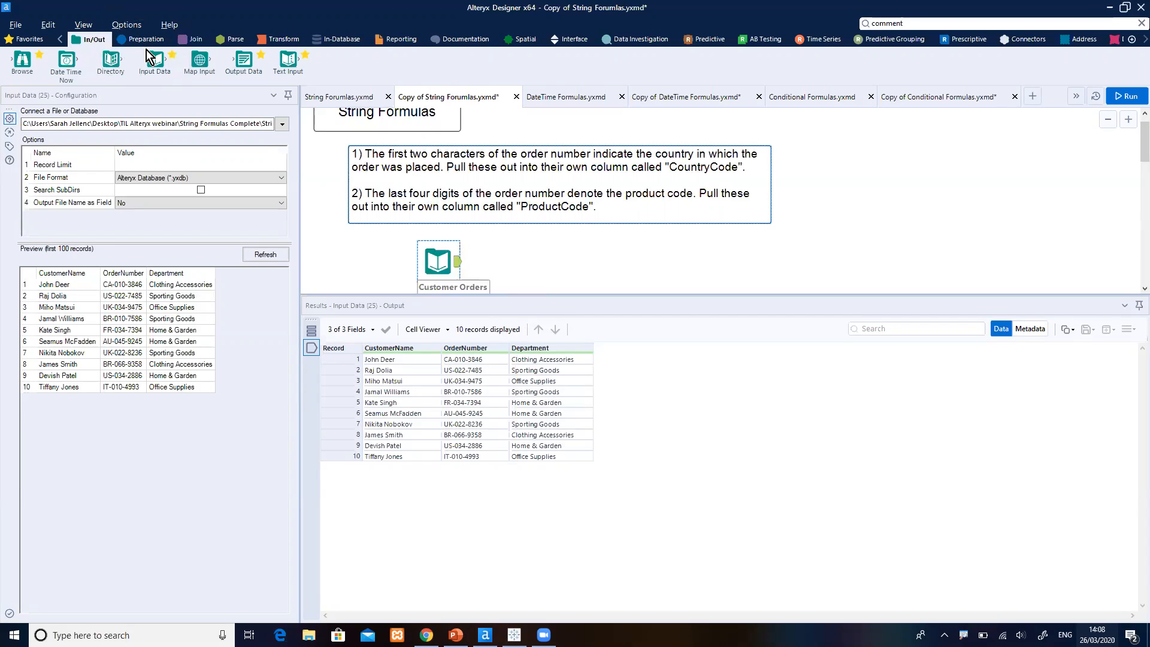
Find the Formula tool, connect it after the Customer Orders input, and show its incoming data.
left_click_drag(917, 25, 869, 26)
type("formul")
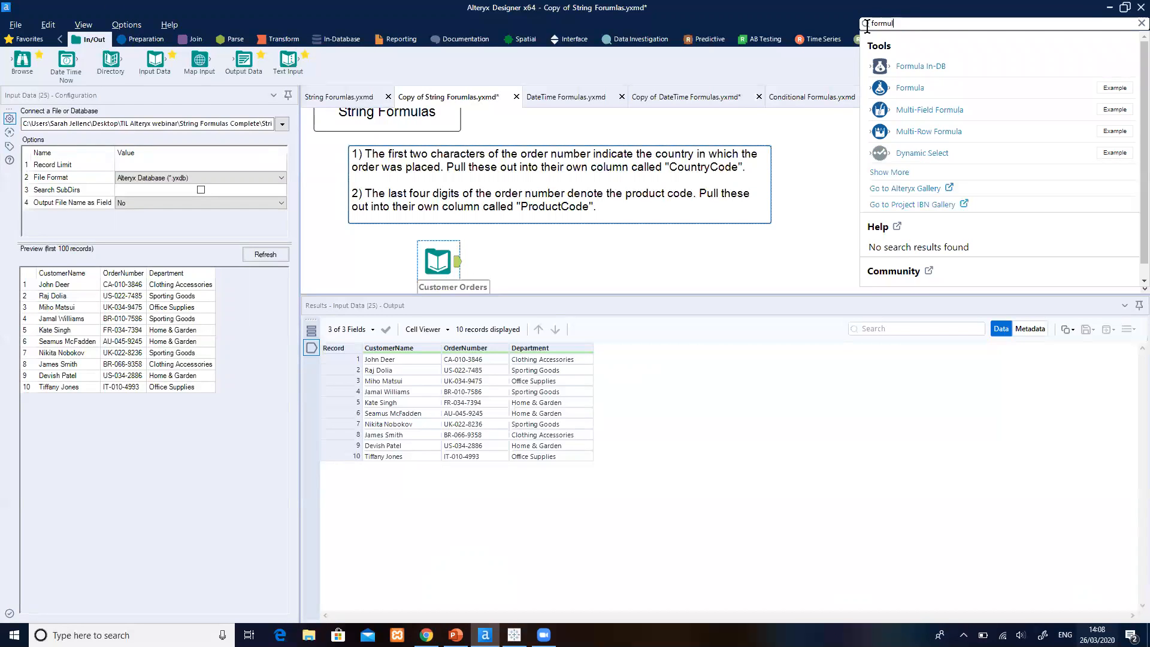
type("a")
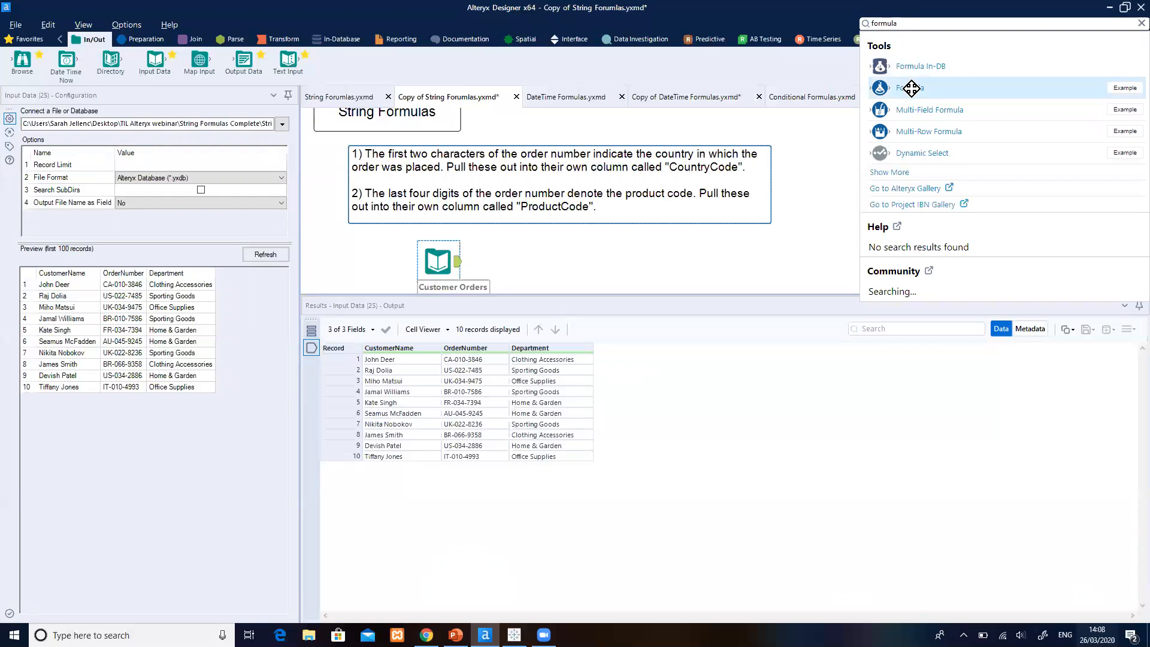
left_click_drag(912, 88, 533, 270)
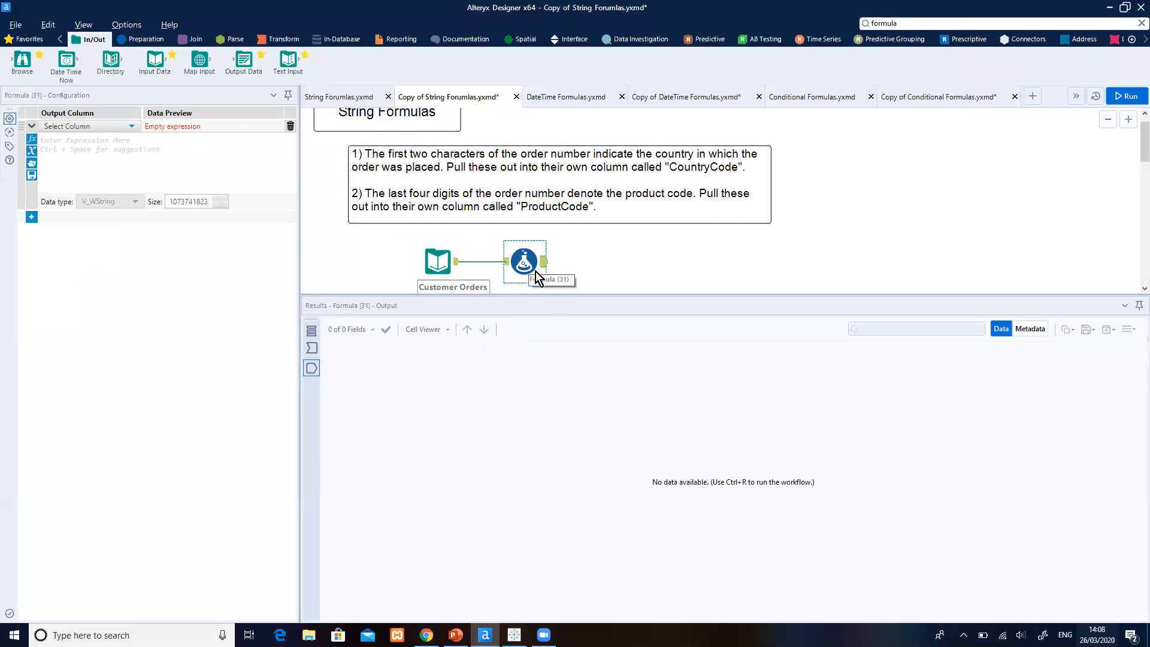
left_click(506, 265)
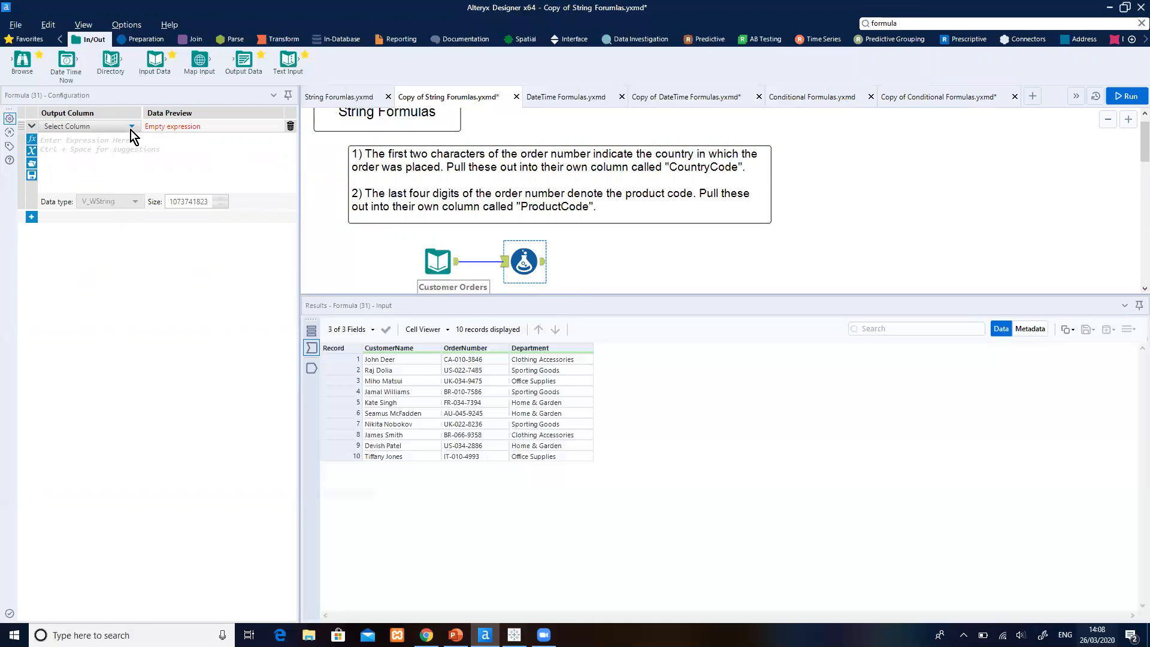
Add a new output column named "Country Code" in the Formula tool.
key("ctrl")
left_click(131, 127)
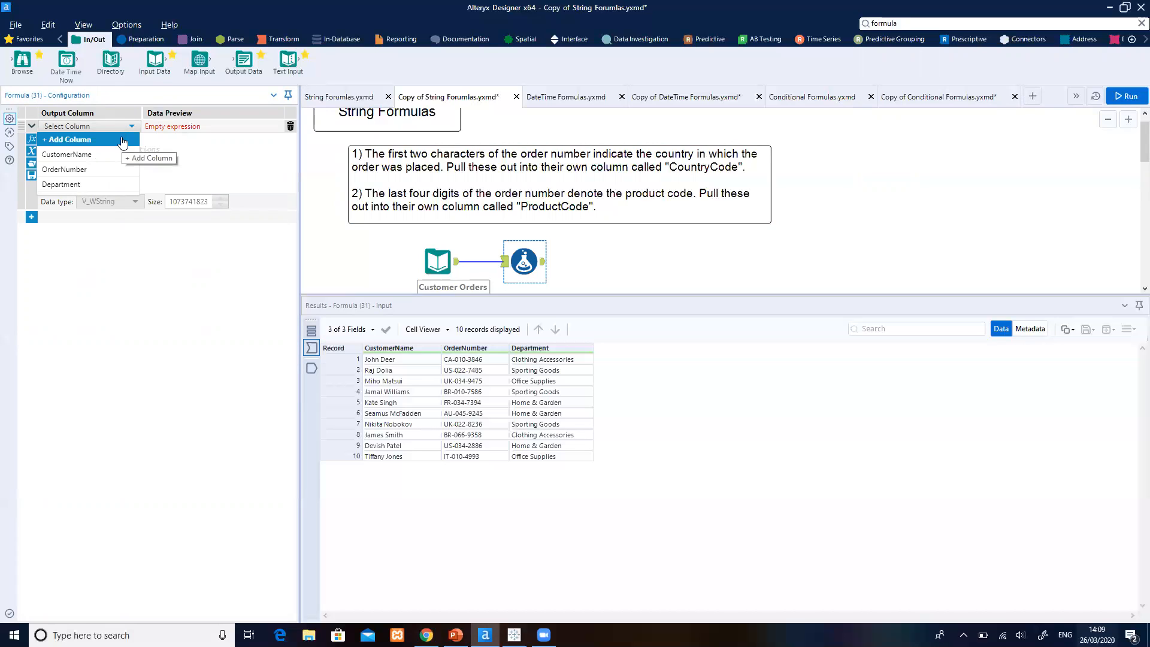
left_click(123, 141)
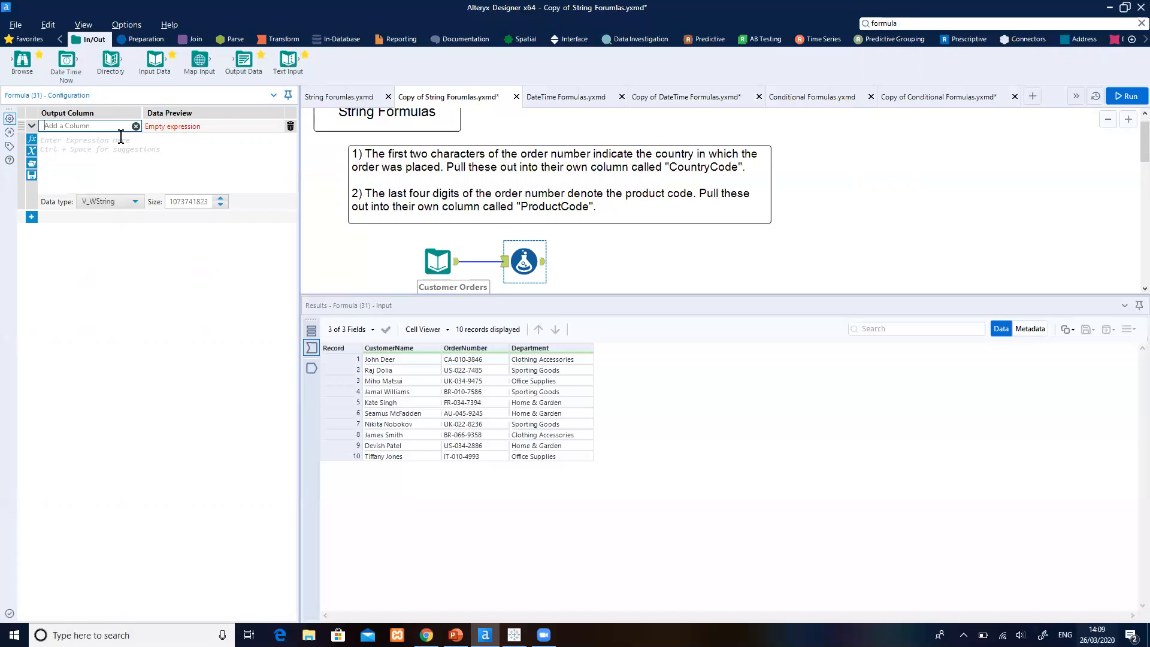
type("Country Code")
Enter the expression Left([OrderNumber], 2) for the Country Code column.
left_click(62, 145)
type("lef")
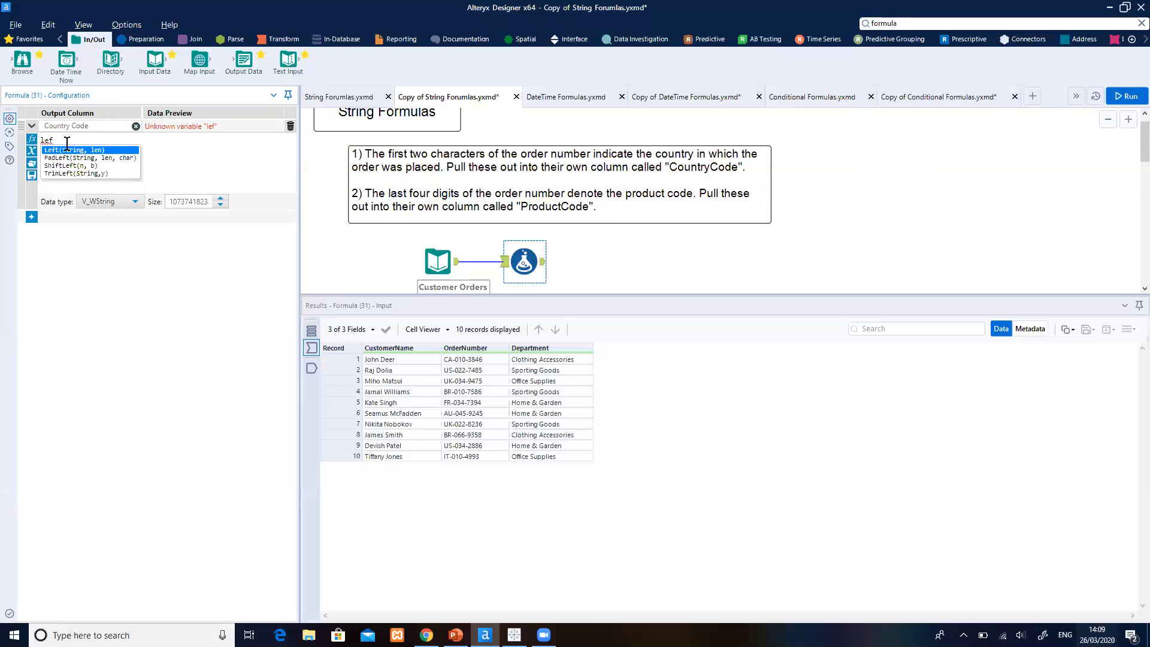
double_click(114, 150)
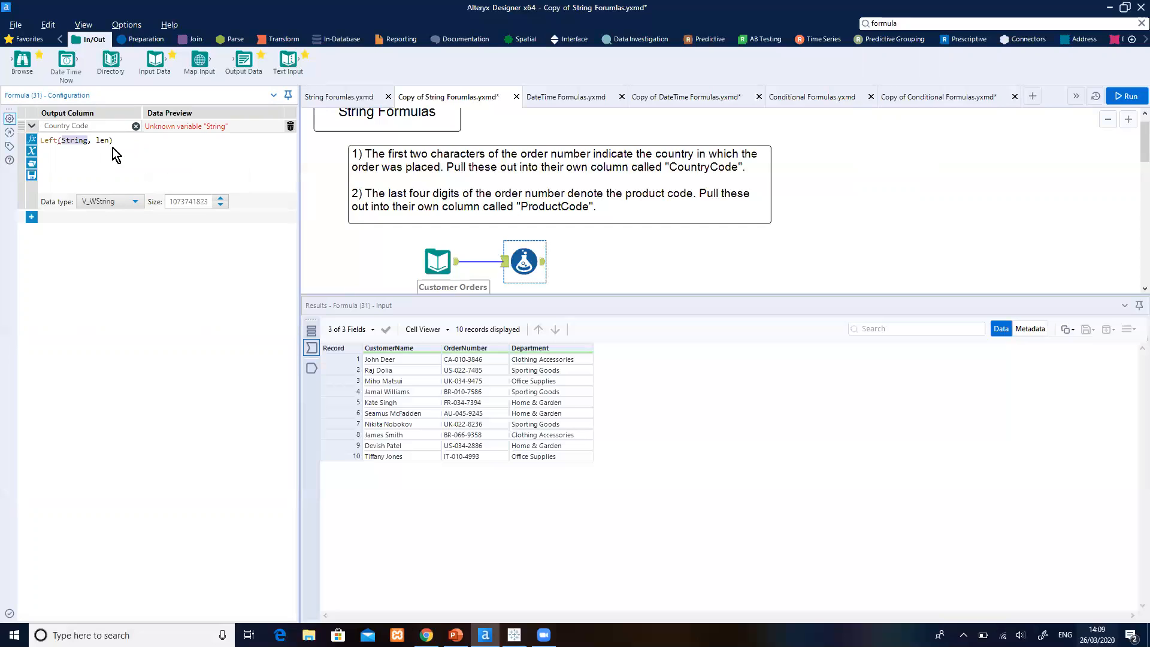
type("[")
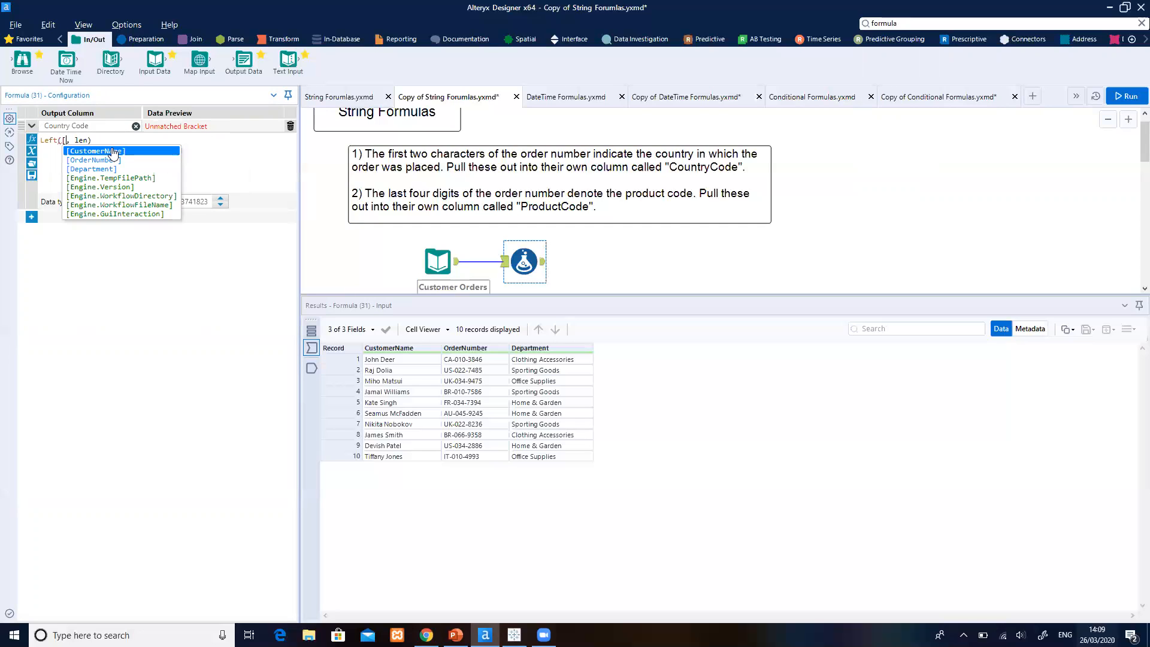
type("or")
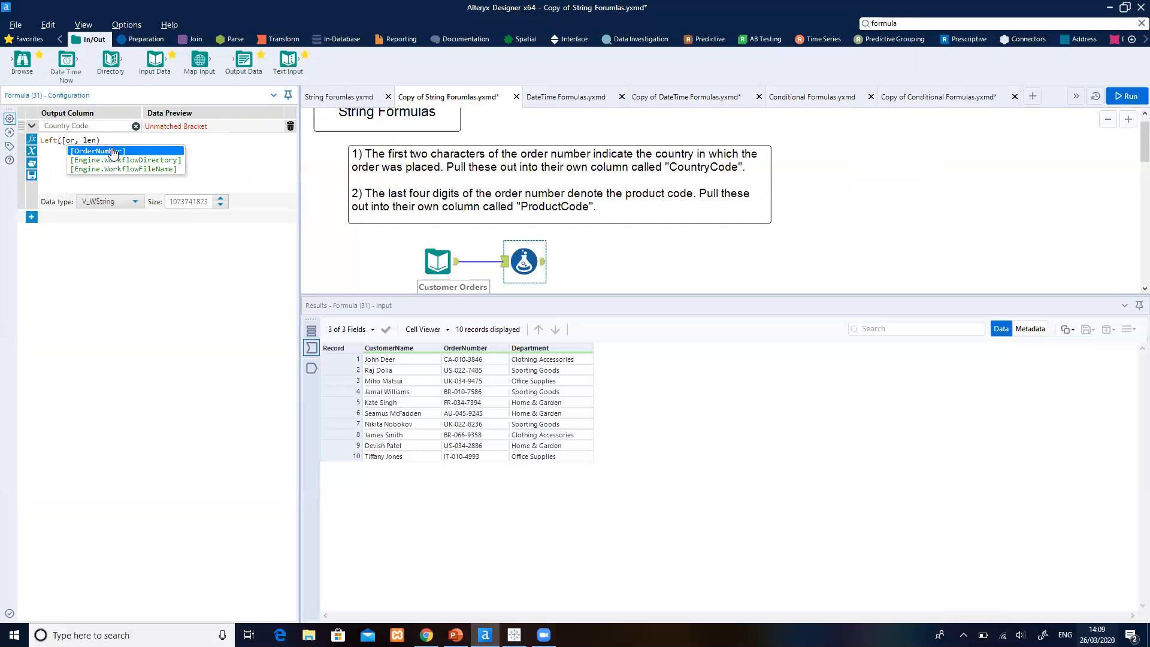
type("d")
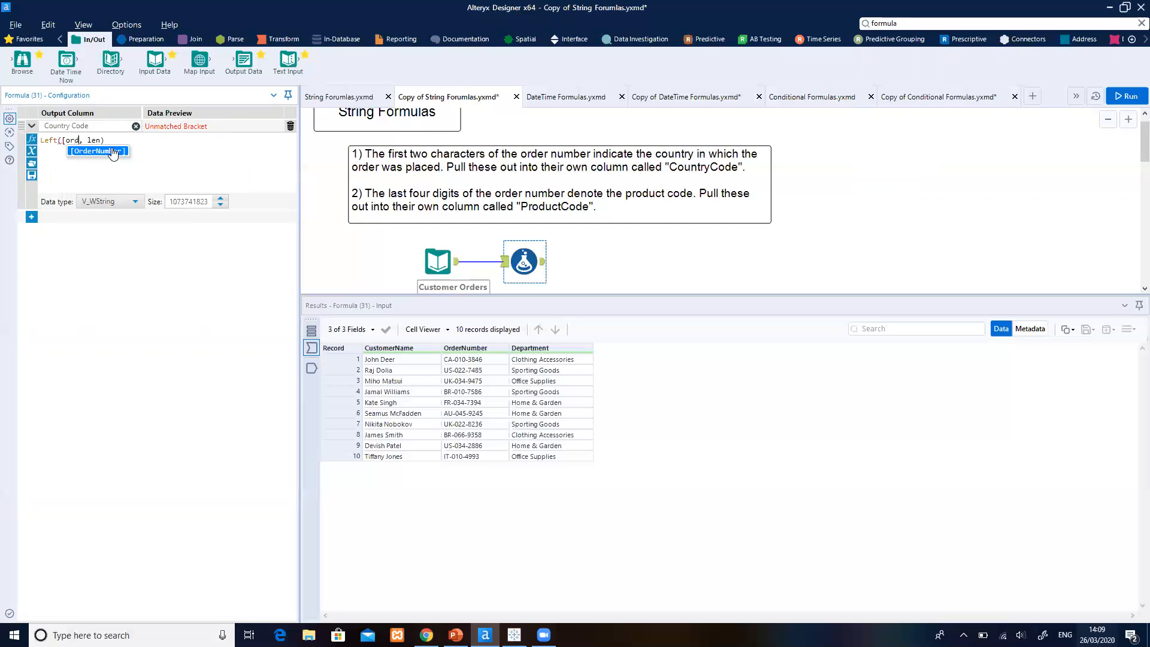
left_click(113, 151)
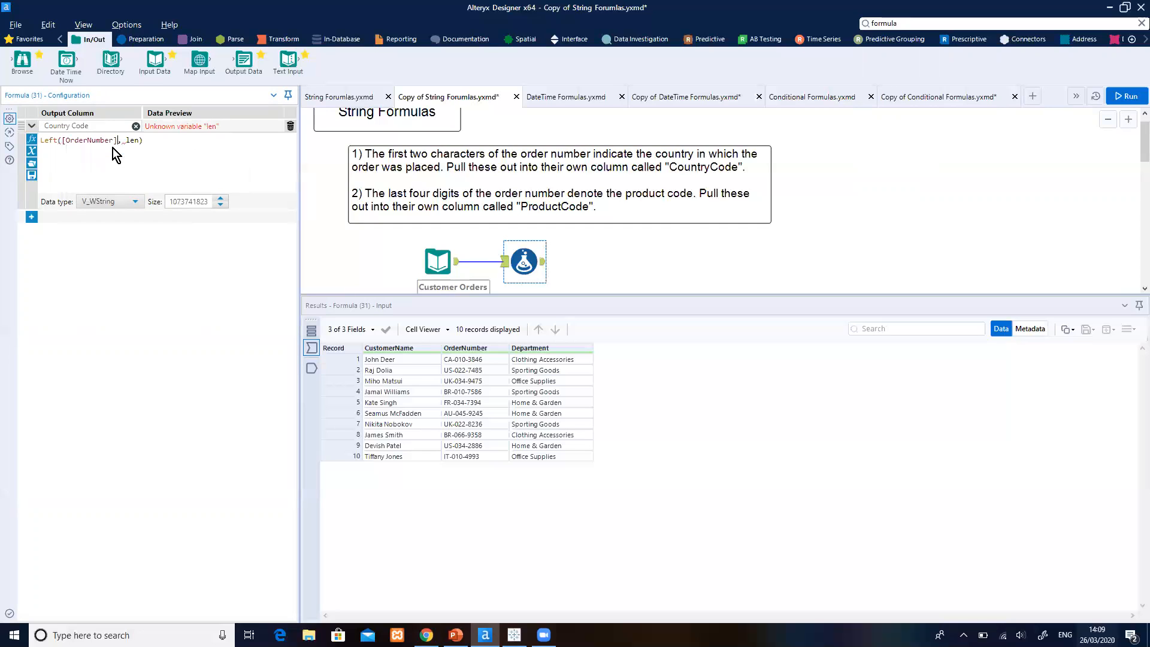
left_click_drag(138, 142, 127, 142)
type("2")
Connect a Browse tool after the Formula tool and run the workflow.
key("ctrl")
key("ctrl")
left_click_drag(24, 61, 597, 261)
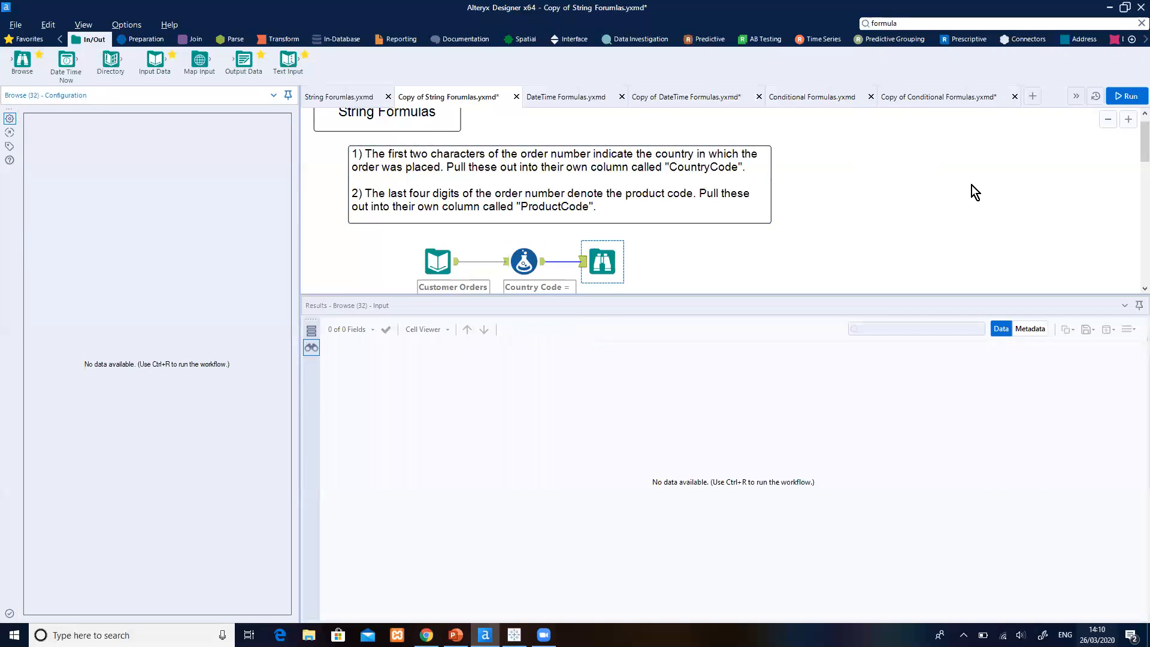
left_click(1126, 97)
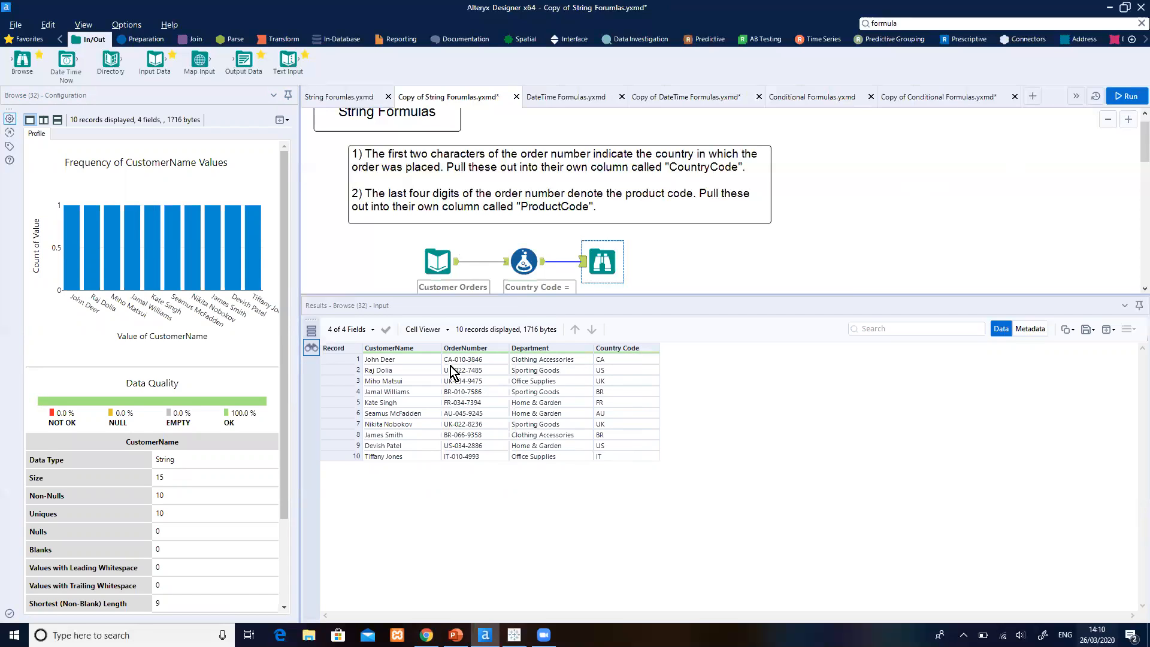
Add a second output column named "Product Code" to the existing Formula tool.
left_click(525, 266)
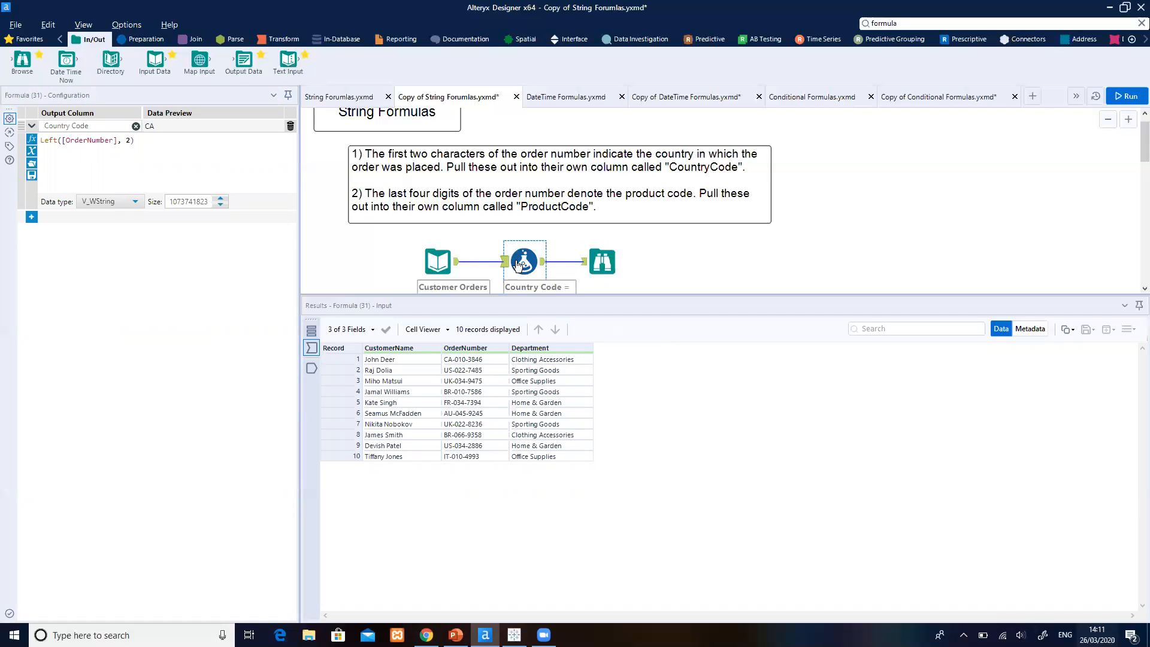
left_click(32, 218)
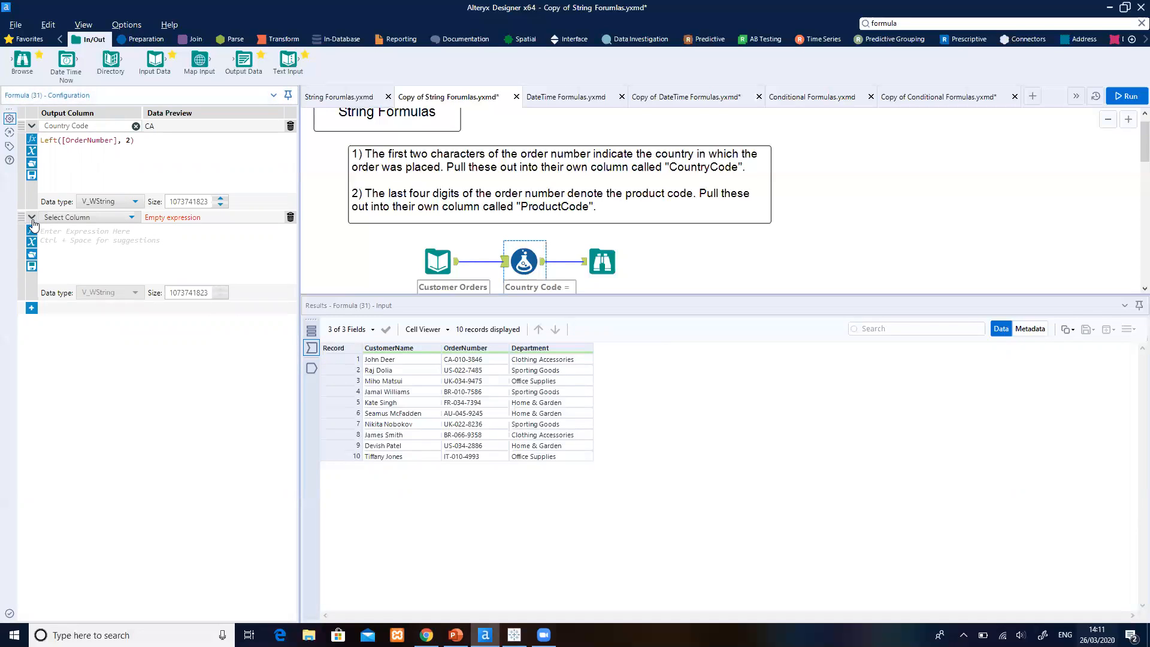
left_click(132, 218)
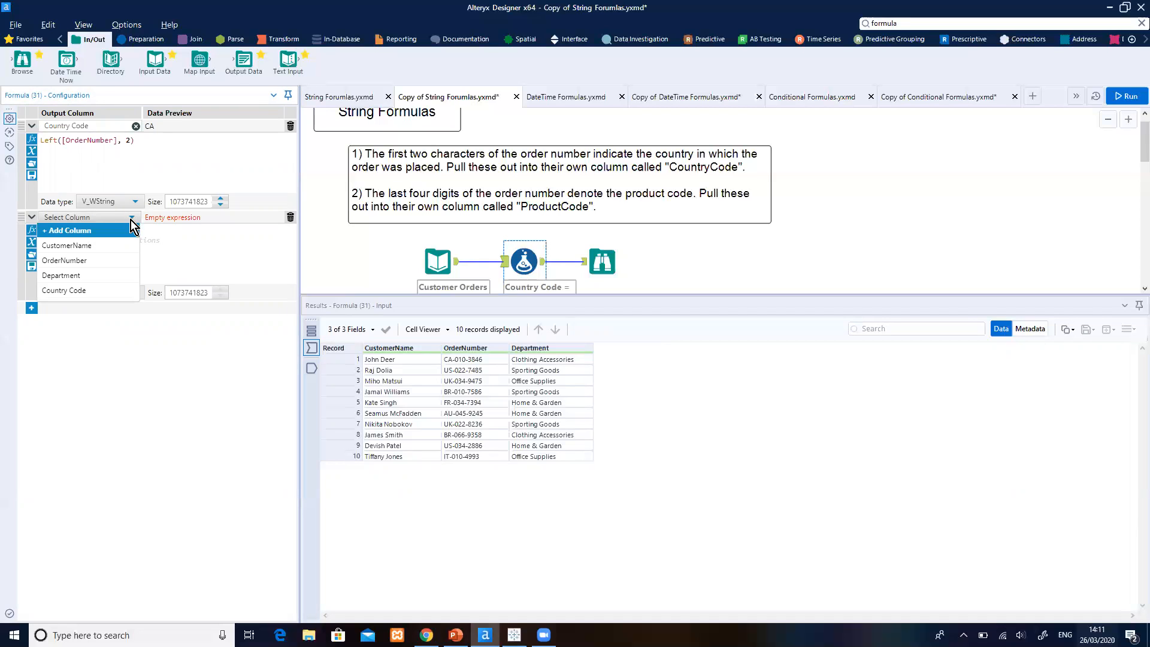
left_click(96, 232)
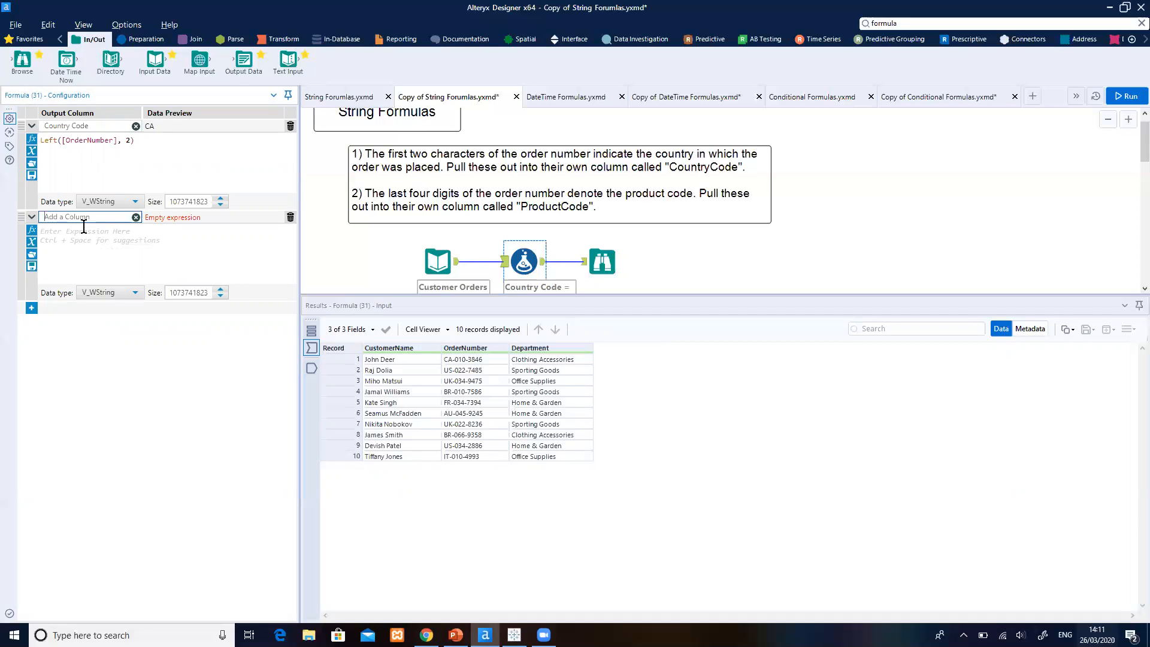
type("Product Code")
Enter the expression Right([OrderNumber], 4) for the Product Code column.
left_click(90, 241)
left_click(214, 243)
type("righ")
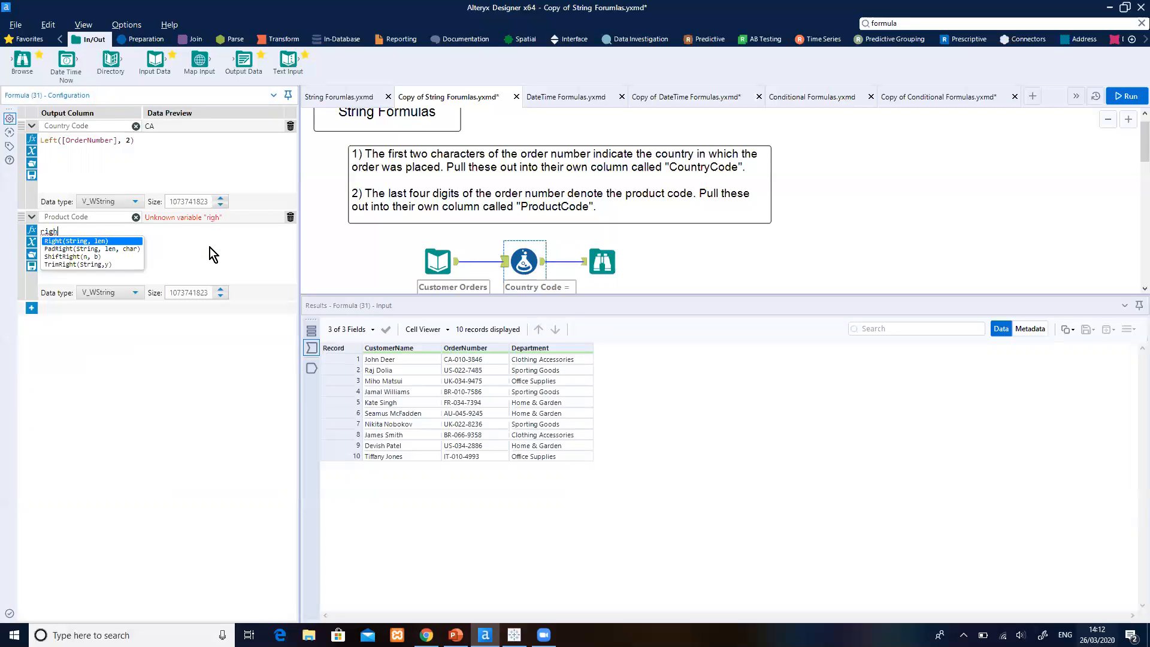
key("Return")
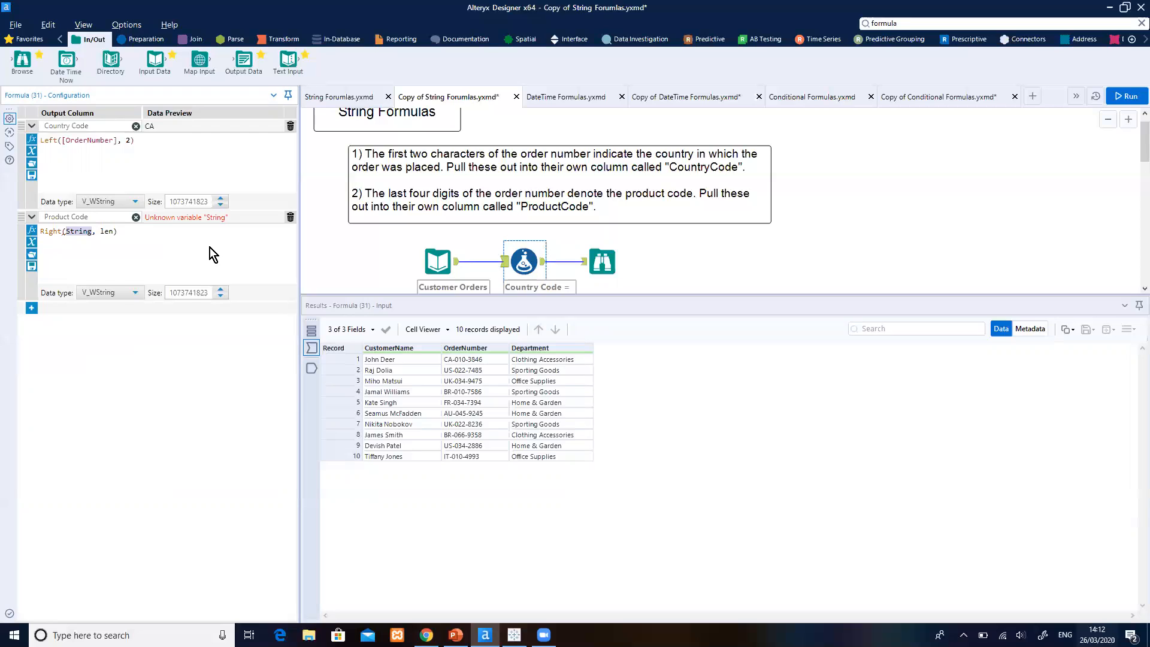
type("[or")
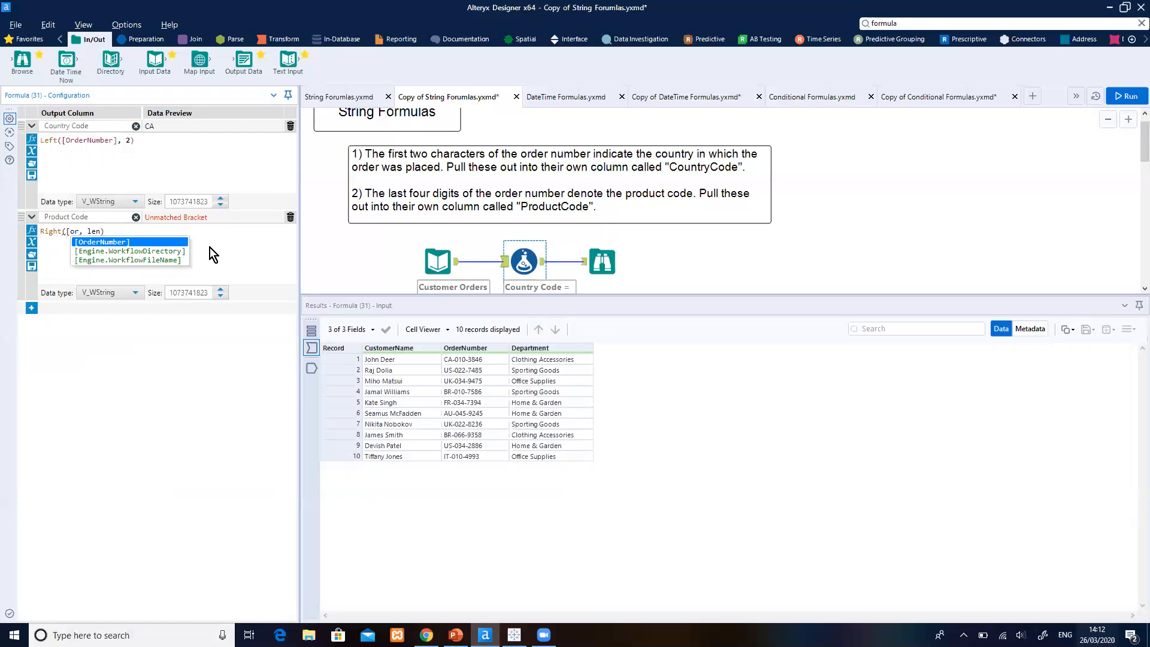
type("d")
key("Return")
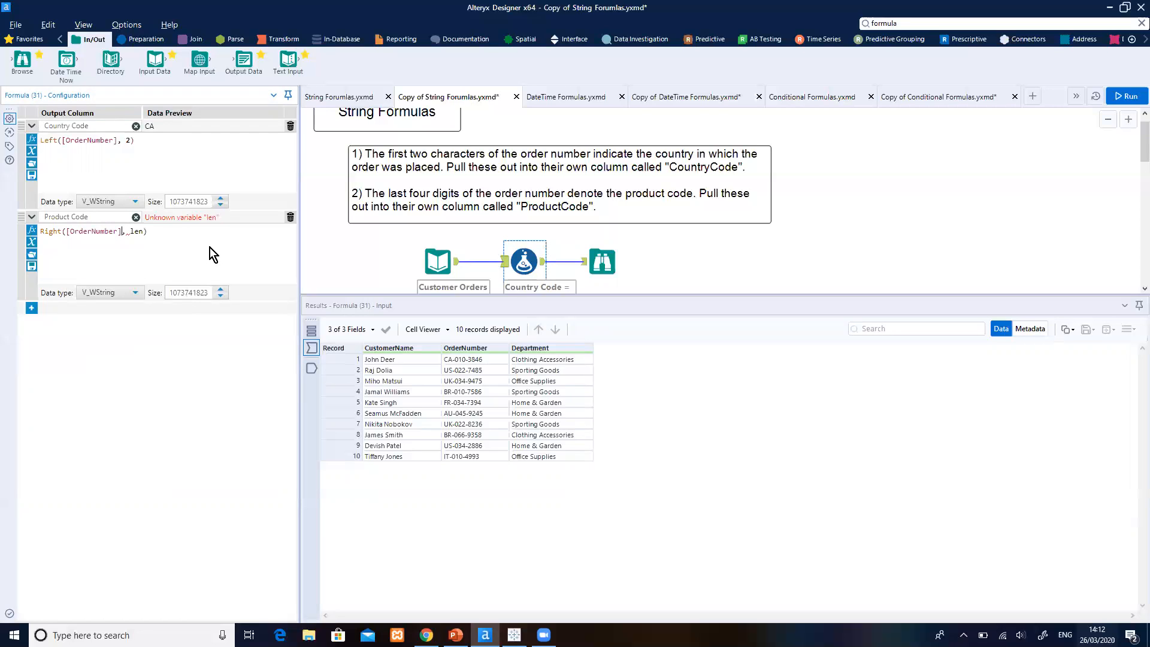
key("BackSpace")
key("BackSpace")
key("BackSpace")
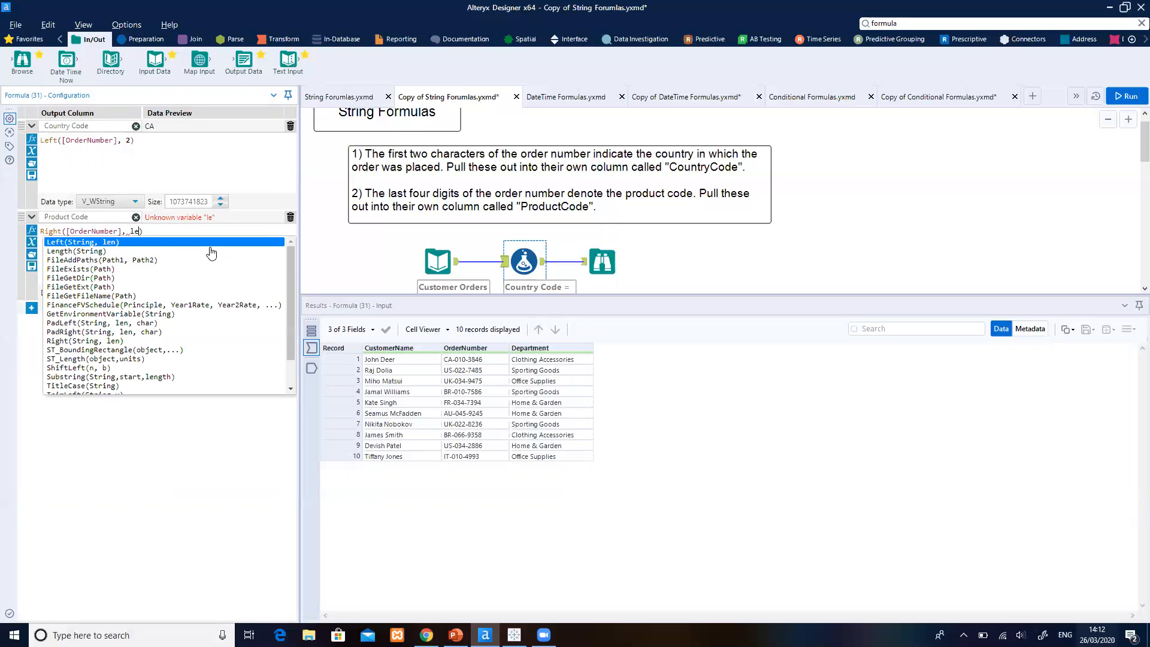
type("4")
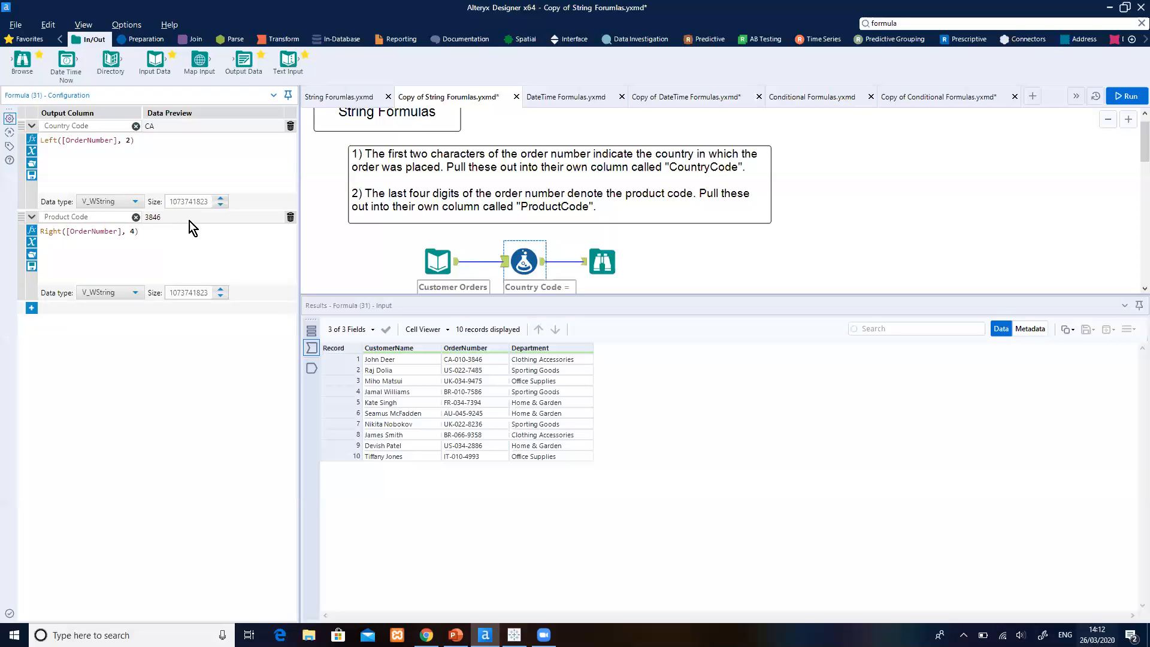
Run the workflow again and show the Browse tool's results.
left_click(1129, 96)
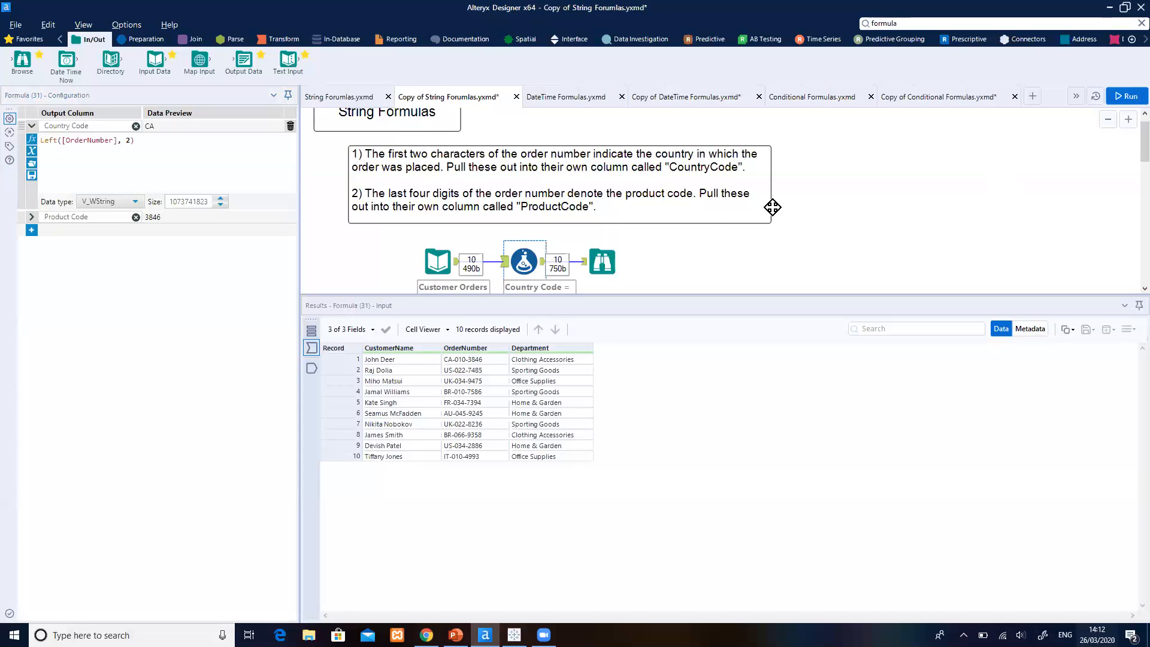
left_click(604, 261)
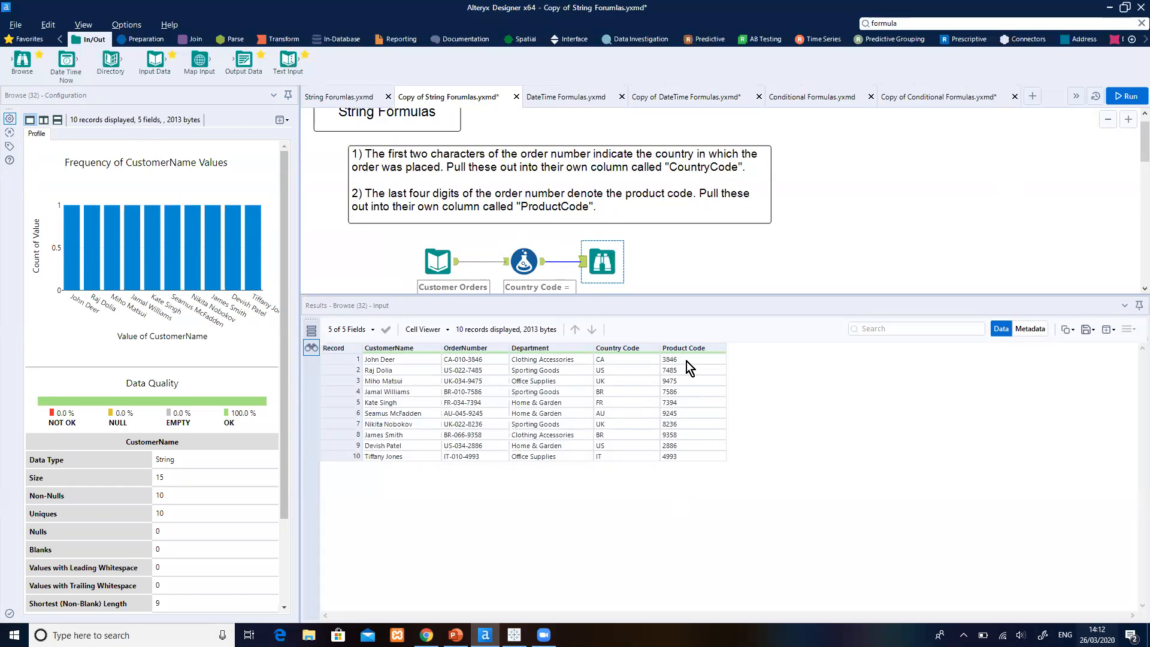
Switch to PowerPoint and start the slide show from the String Formulas slide.
left_click(455, 635)
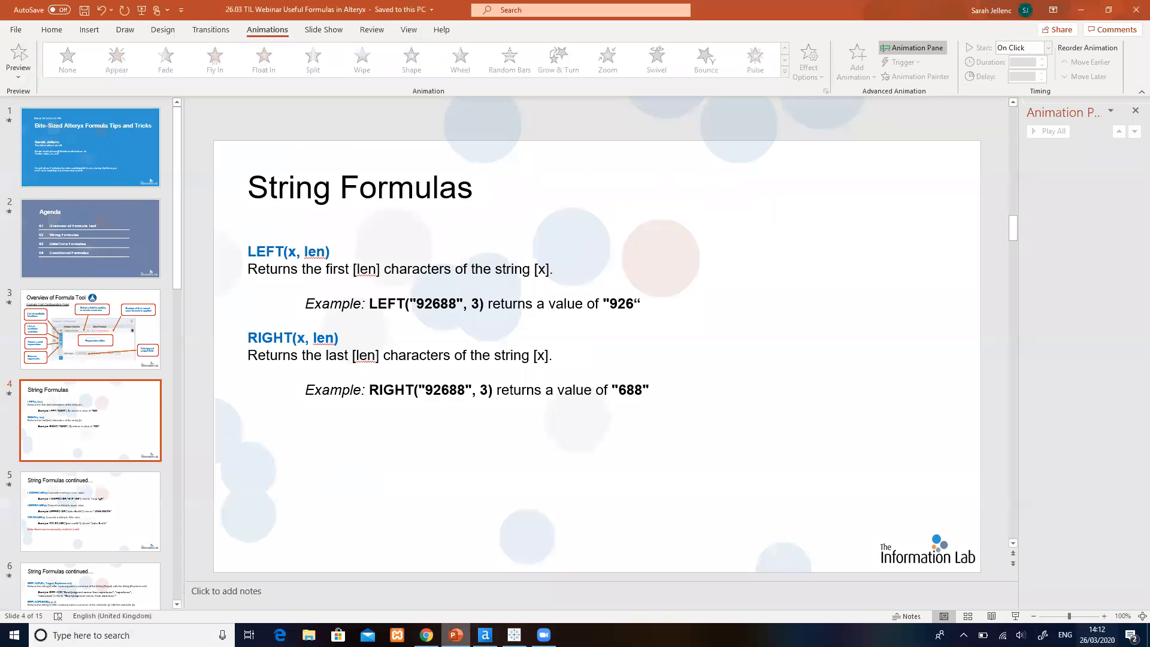
left_click(1015, 616)
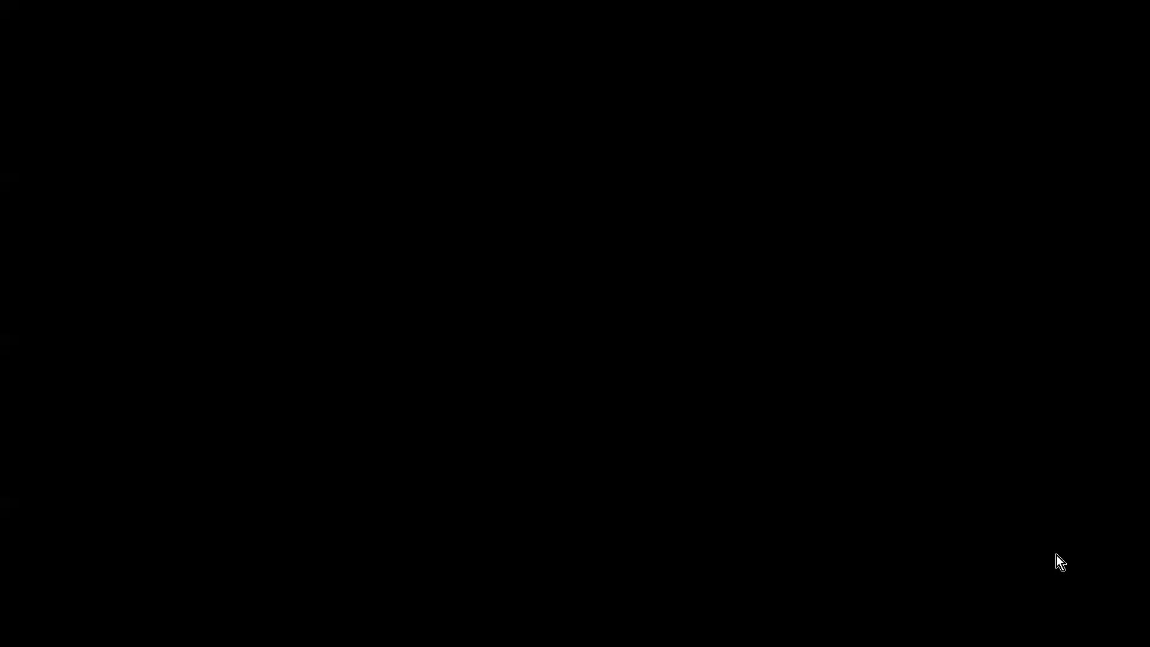
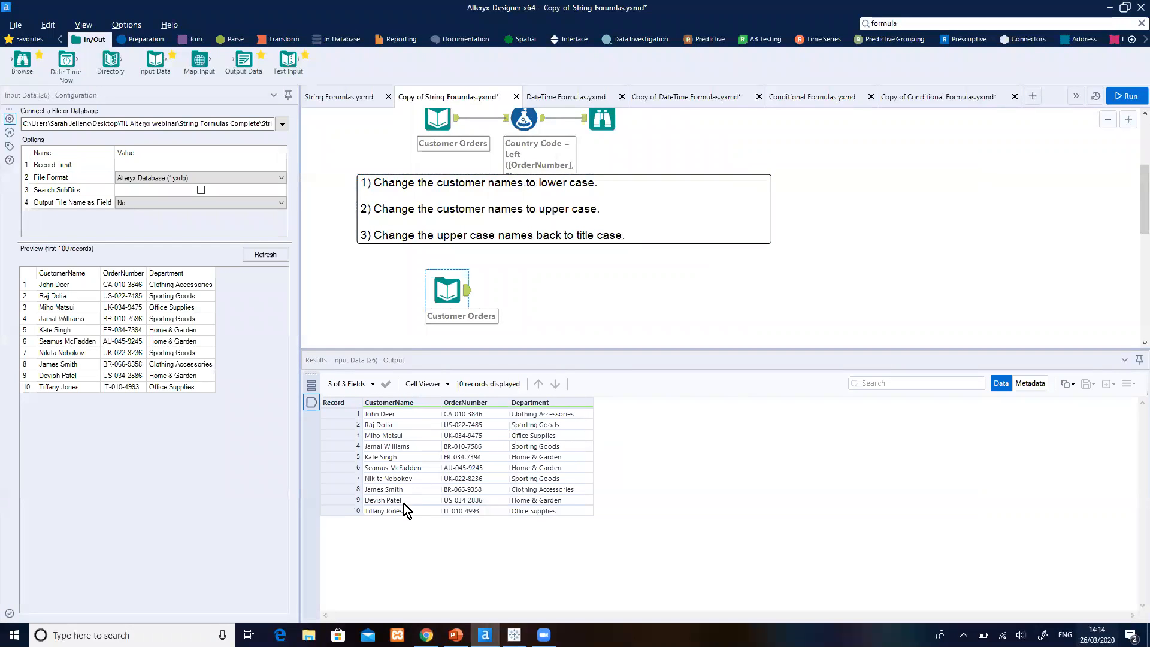
Connect a Formula tool to the Customer Orders input below the letter-case instructions.
left_click(410, 488)
left_click(146, 40)
left_click_drag(199, 58, 528, 290)
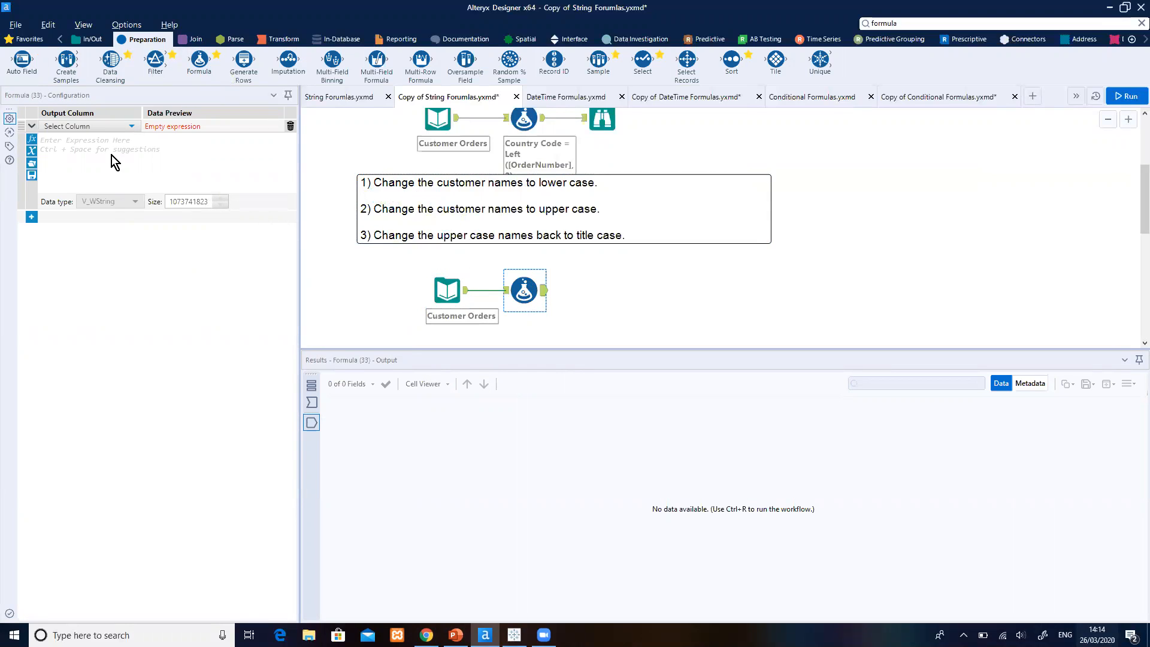
Add an output column named "Lowercase Name" in the new Formula tool.
left_click(131, 126)
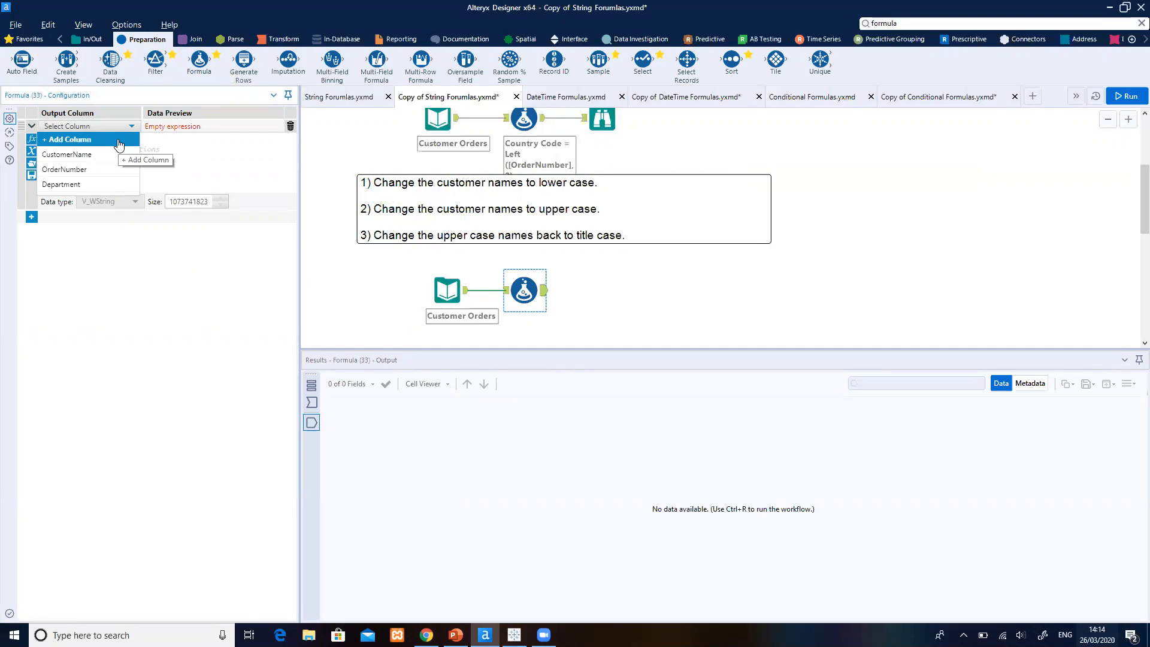
left_click(118, 140)
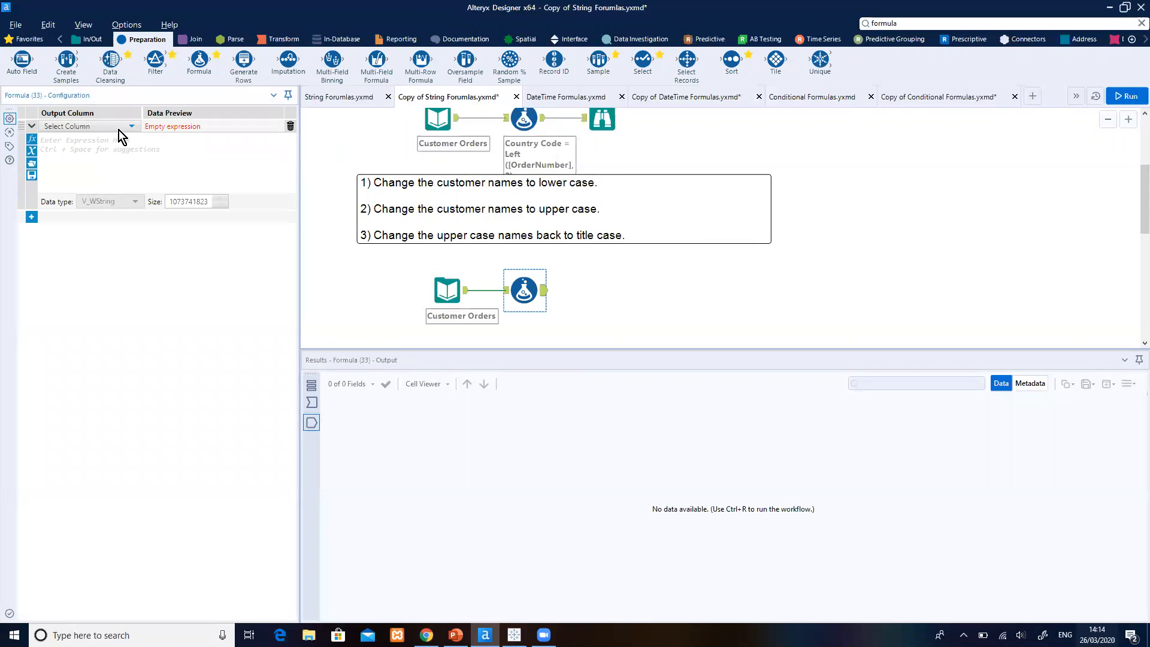
left_click(119, 128)
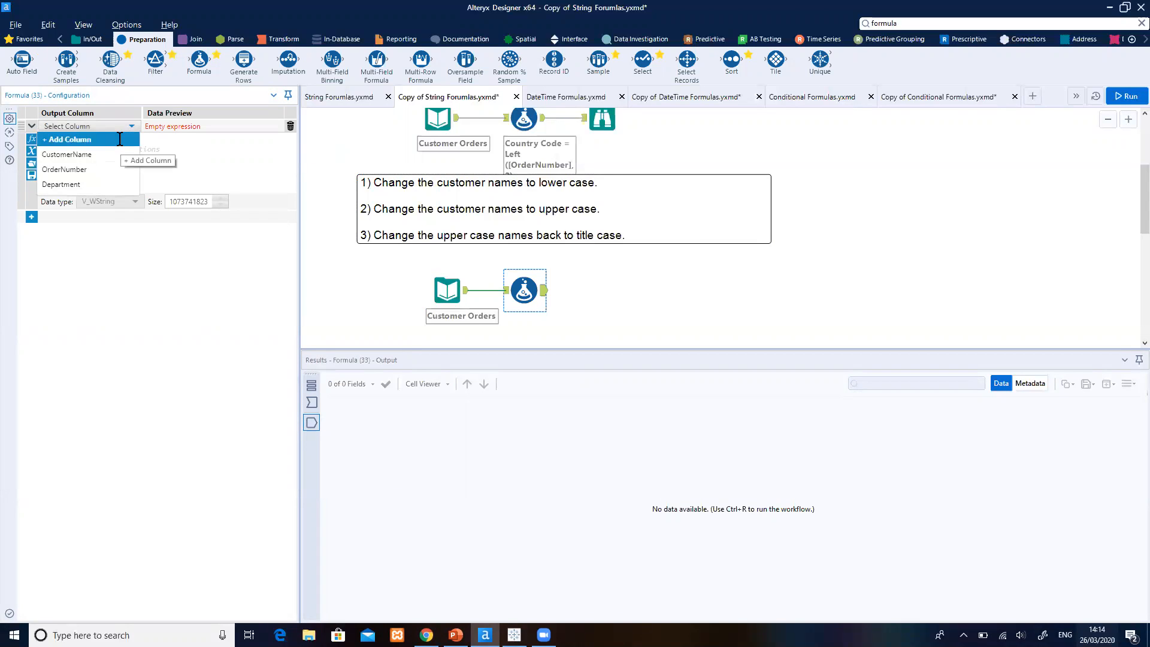
left_click(120, 140)
type("Lowe")
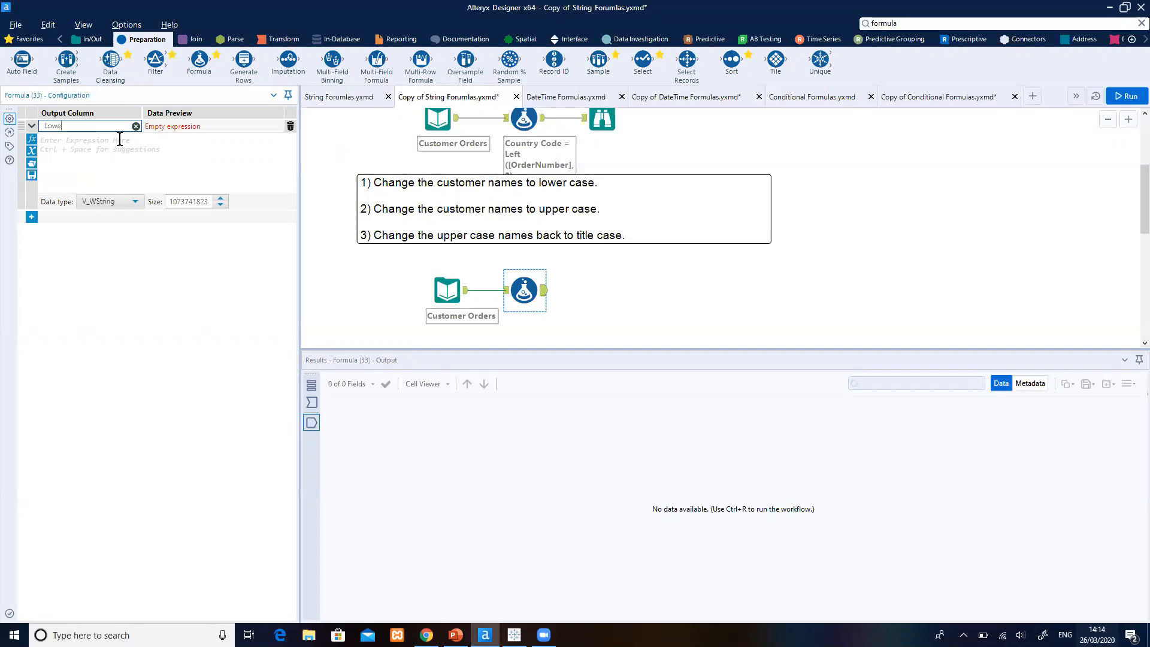
type("rcase Name")
Enter the expression LowerCase([CustomerName]) for the Lowercase Name column.
left_click(120, 150)
type("lower")
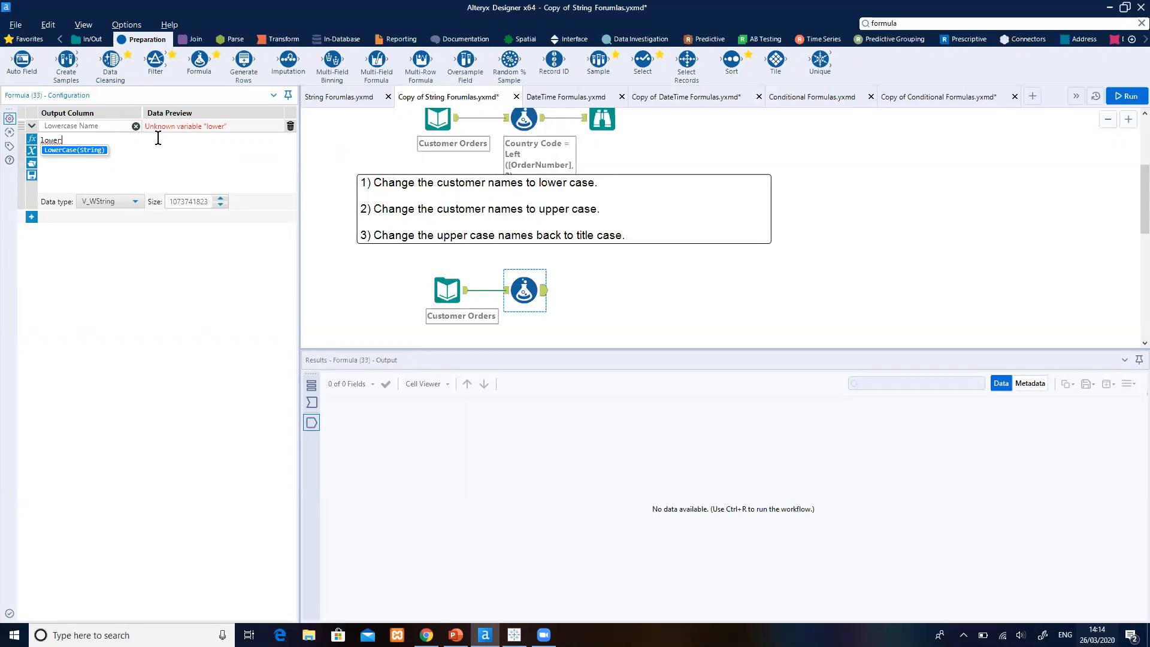
key("Return")
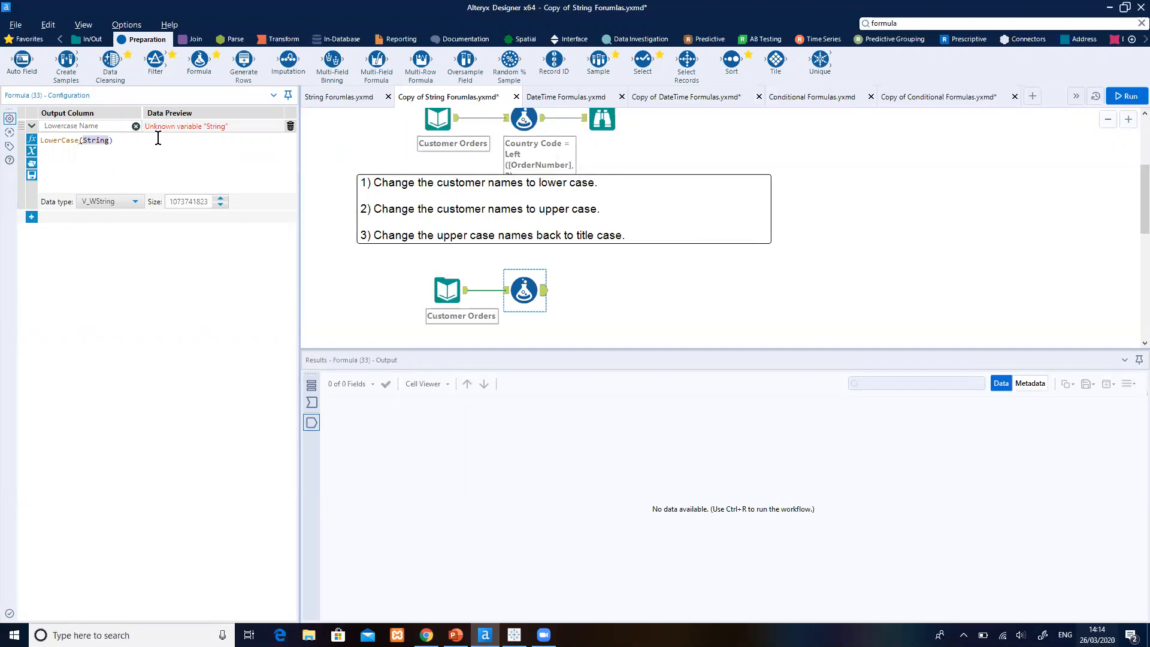
key("BackSpace")
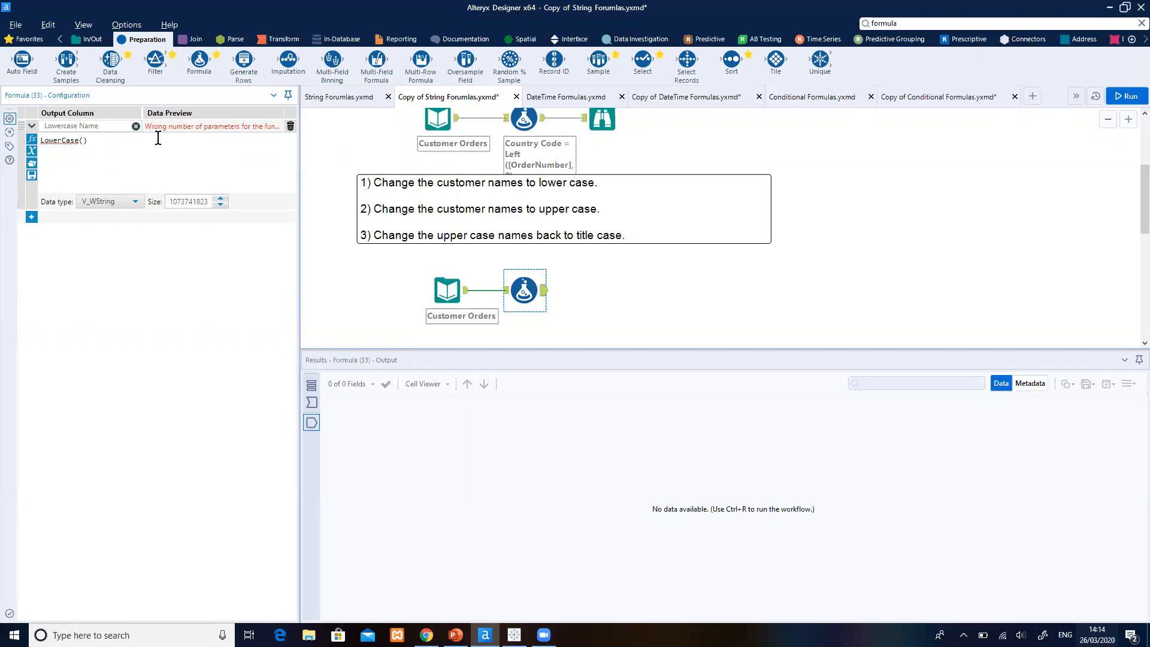
type("[")
type("CustomerName]")
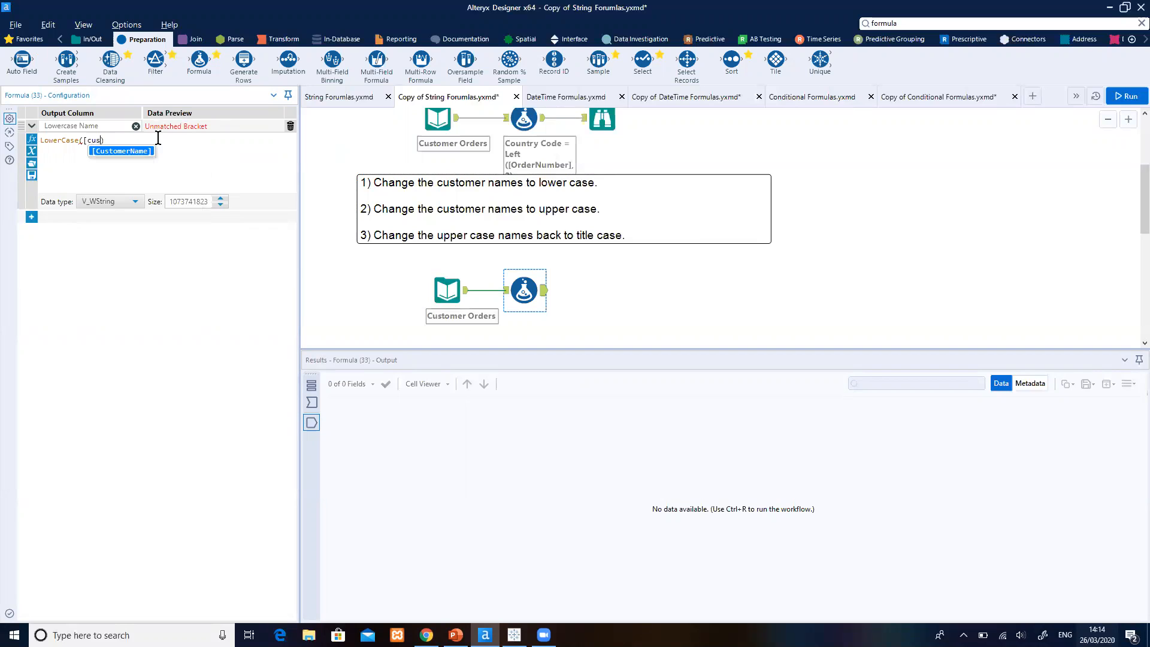
key("Return")
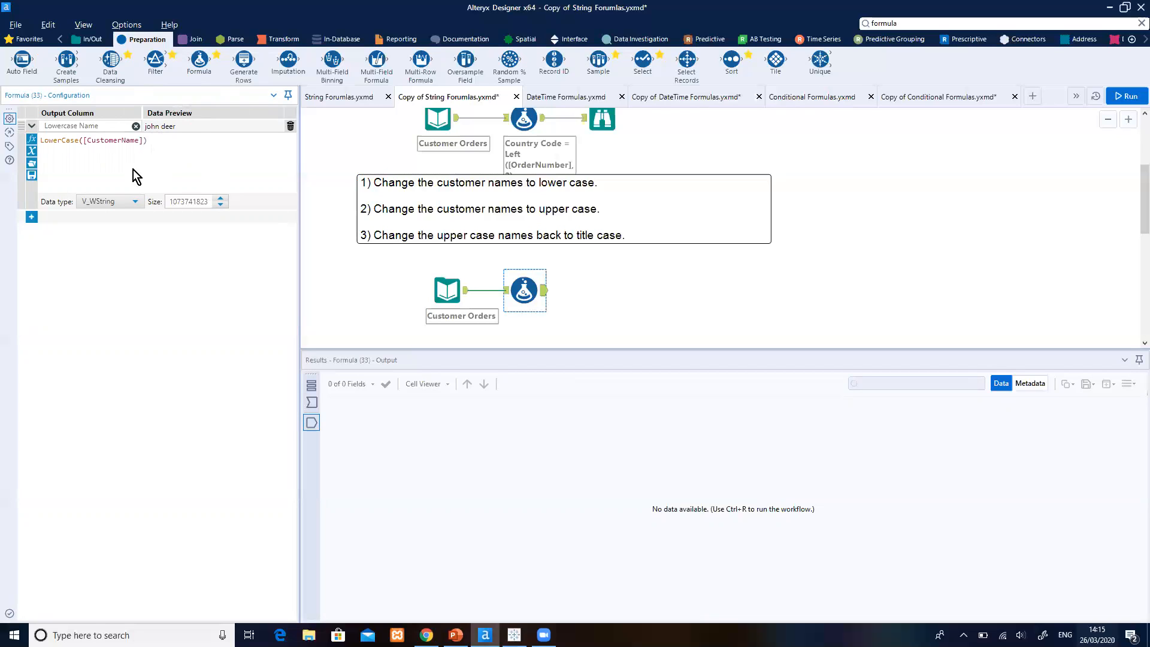
Add a second output column named "Uppercase Name" to the same Formula tool.
left_click(34, 222)
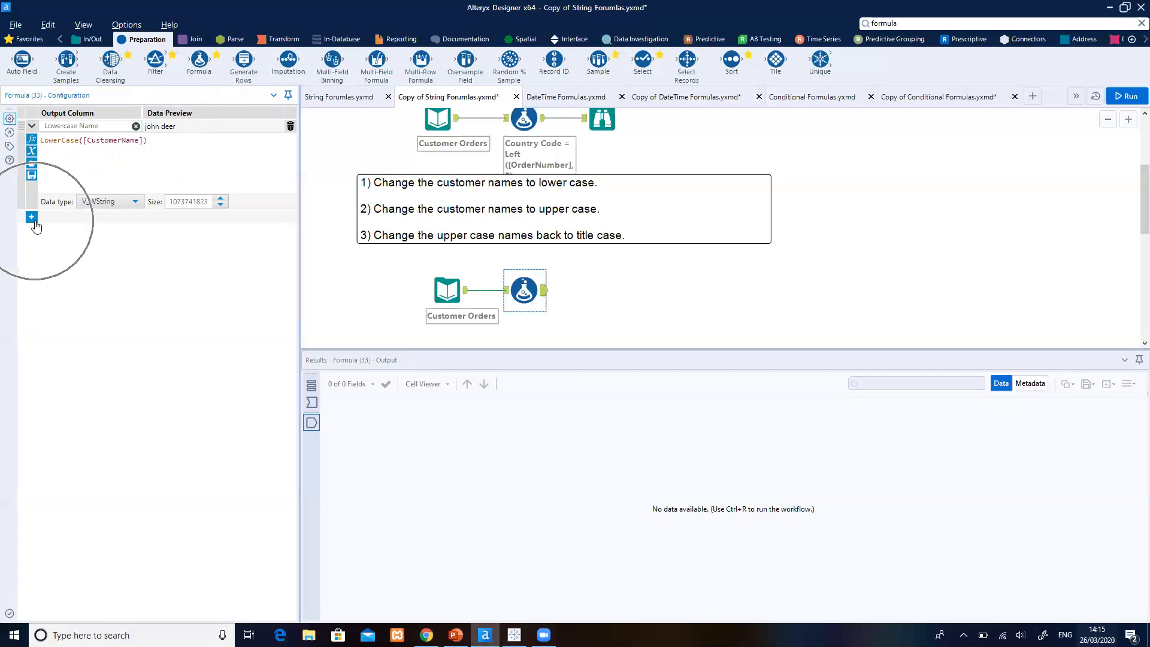
left_click(35, 224)
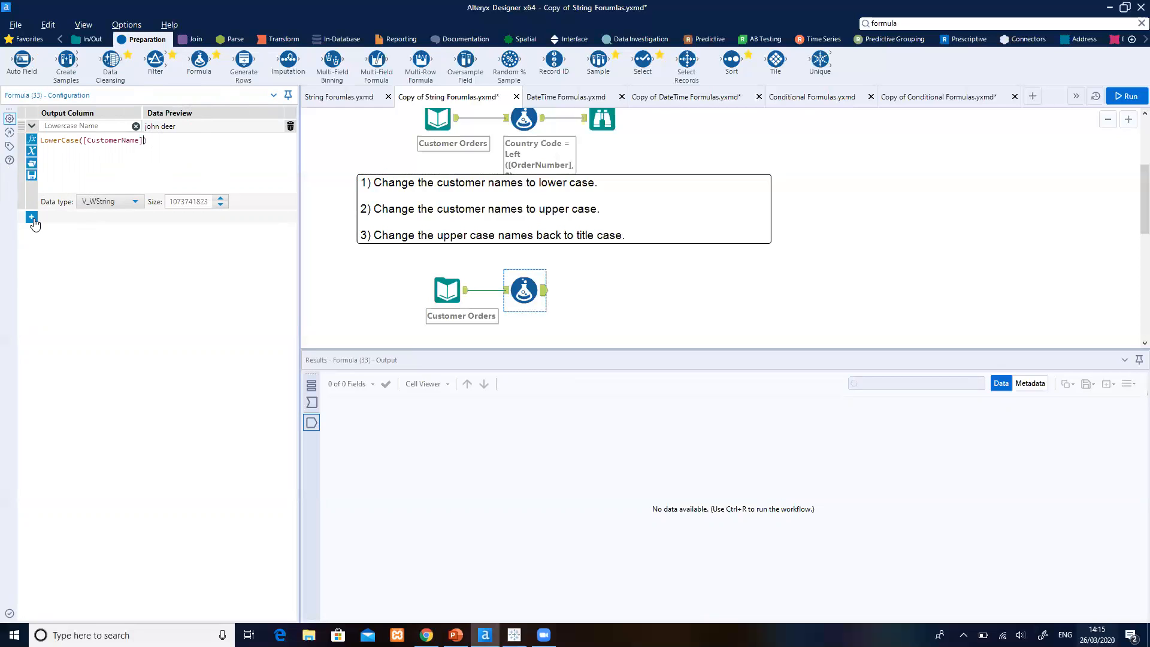
left_click(33, 218)
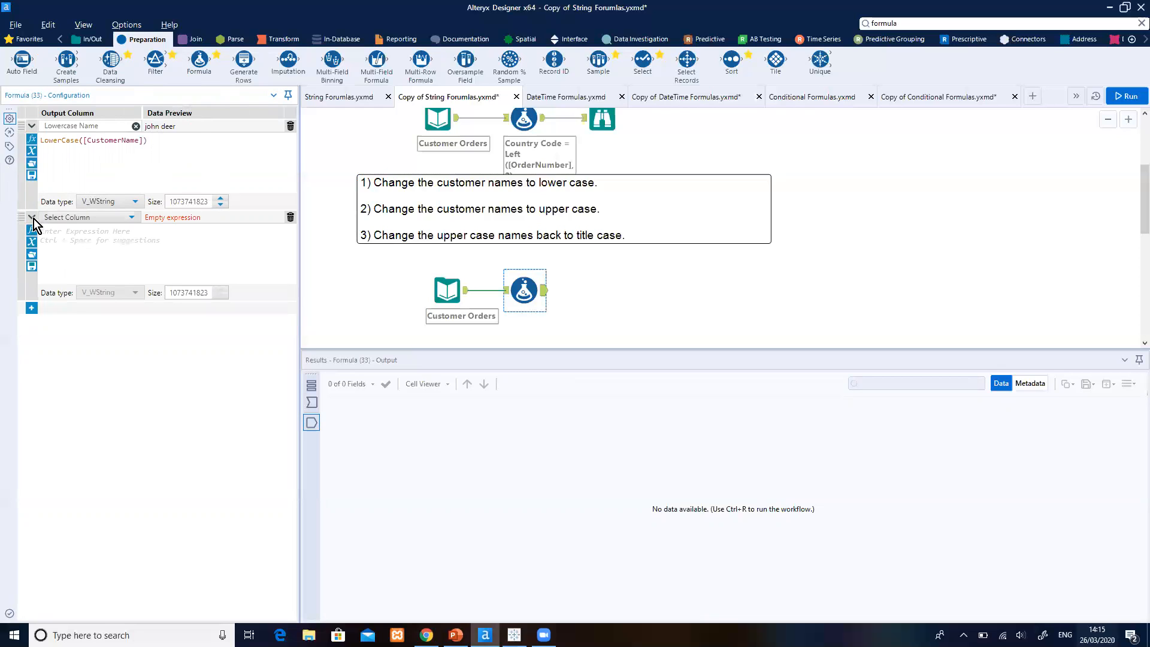
left_click(120, 218)
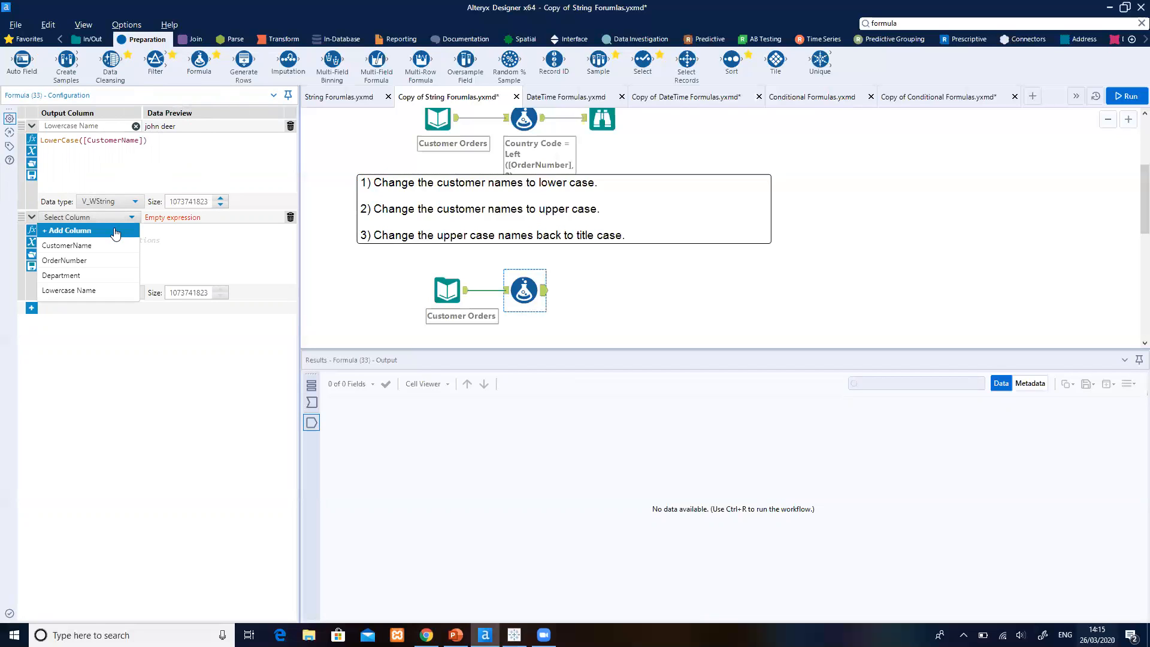
left_click(116, 232)
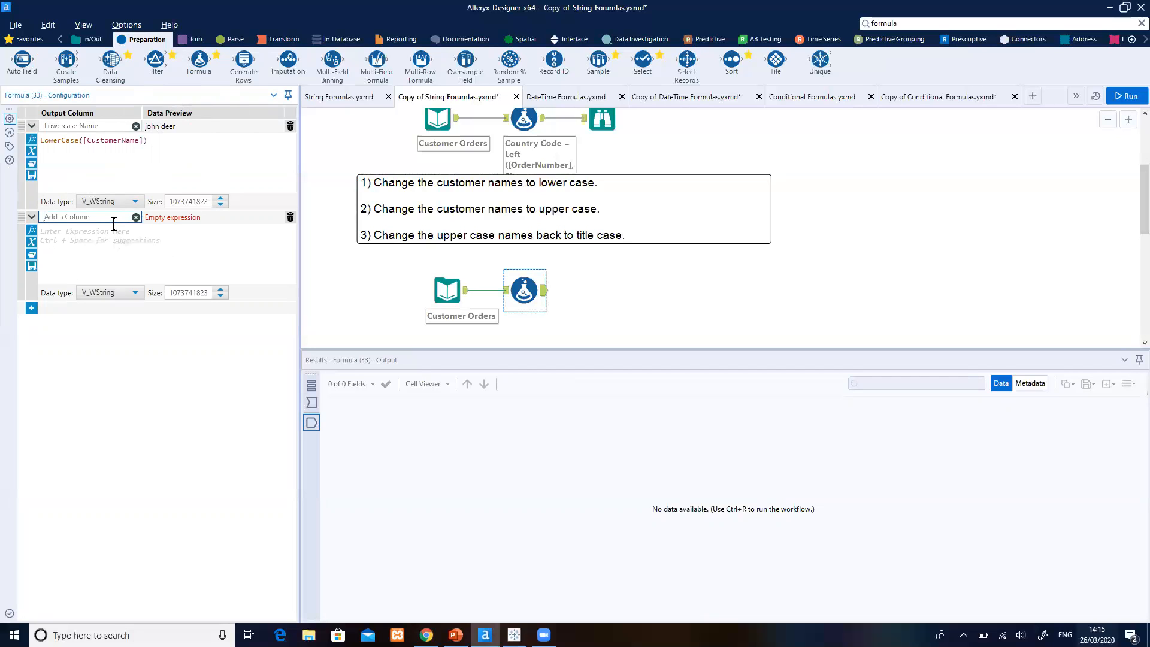
type("Uppercase Name")
Enter the expression Uppercase([CustomerName]) for the Uppercase Name column.
left_click(120, 241)
type("U")
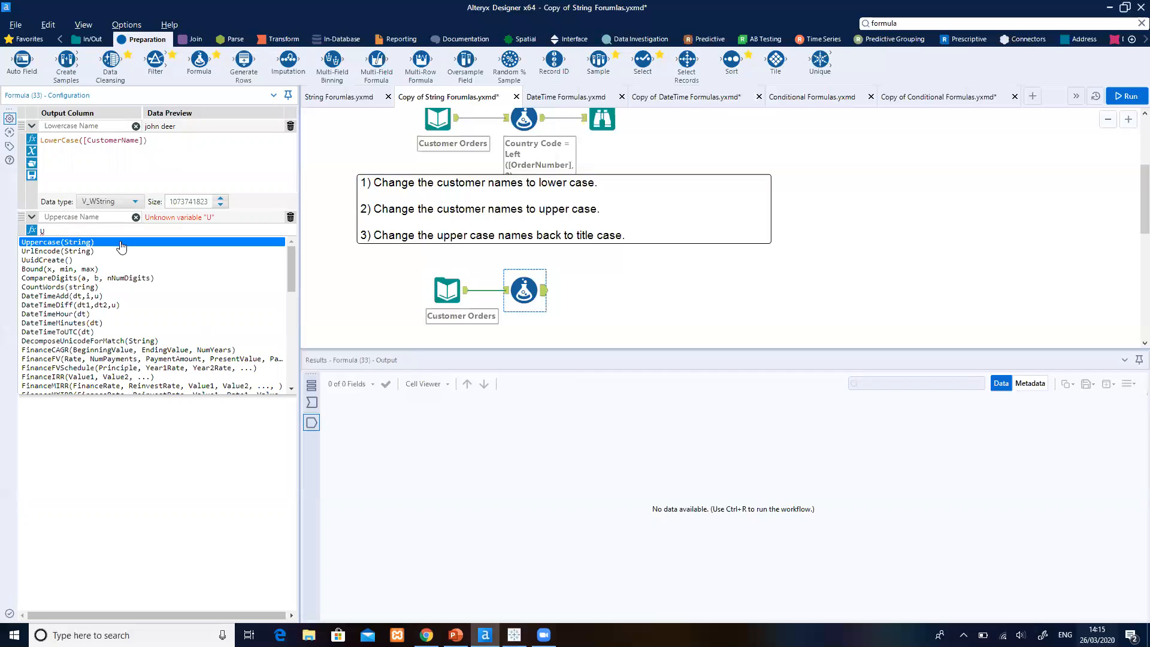
type("pper")
key("Return")
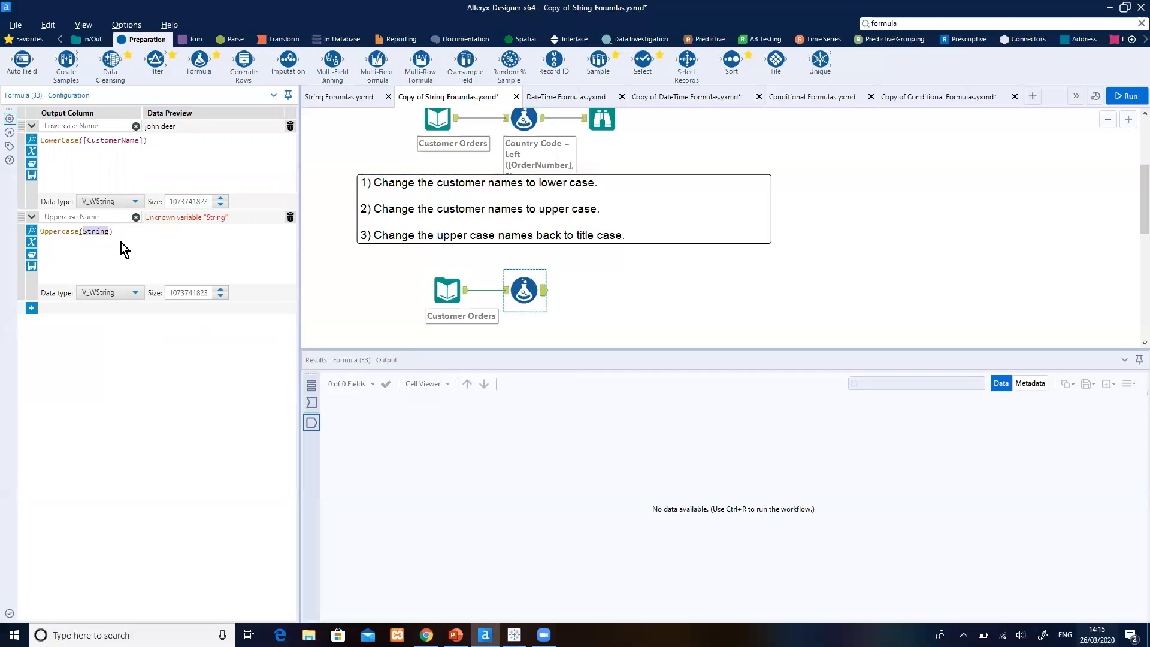
type("[custom")
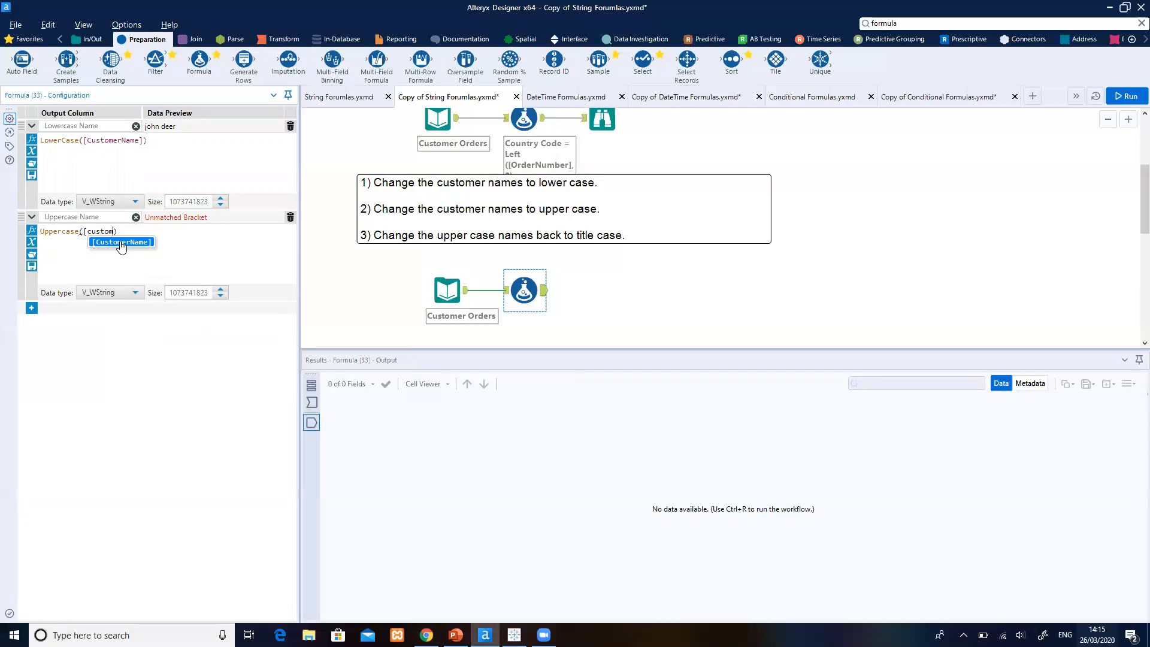
left_click(120, 242)
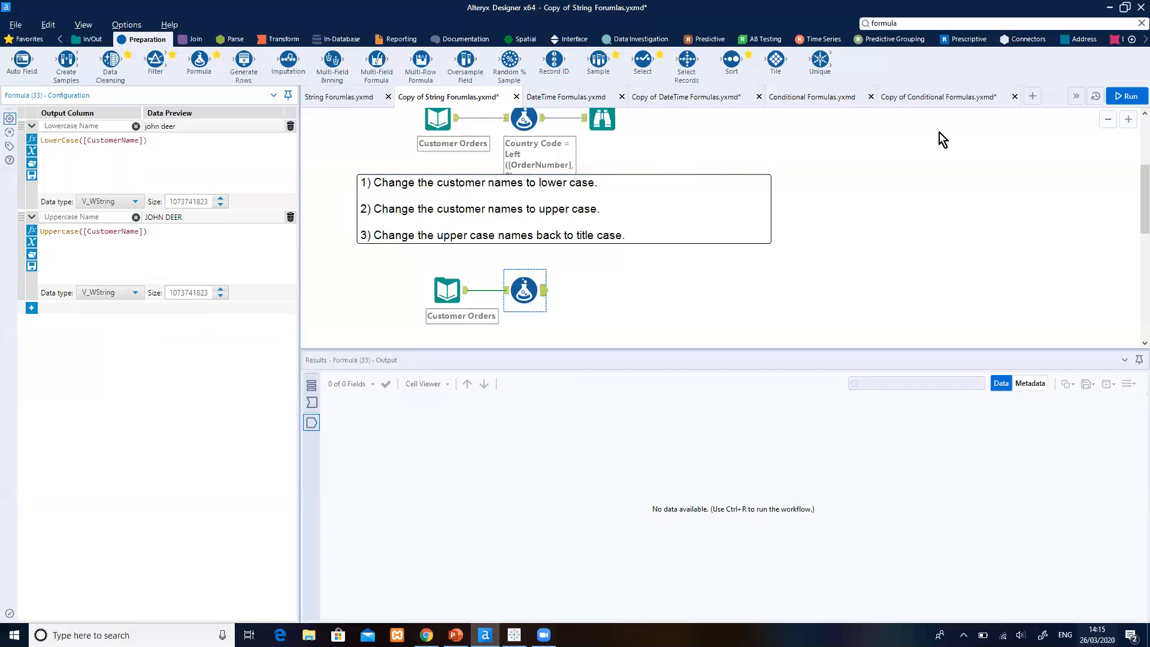
Connect a Browse tool to the letter-case Formula tool's output and run the workflow to show its results.
left_click(1115, 96)
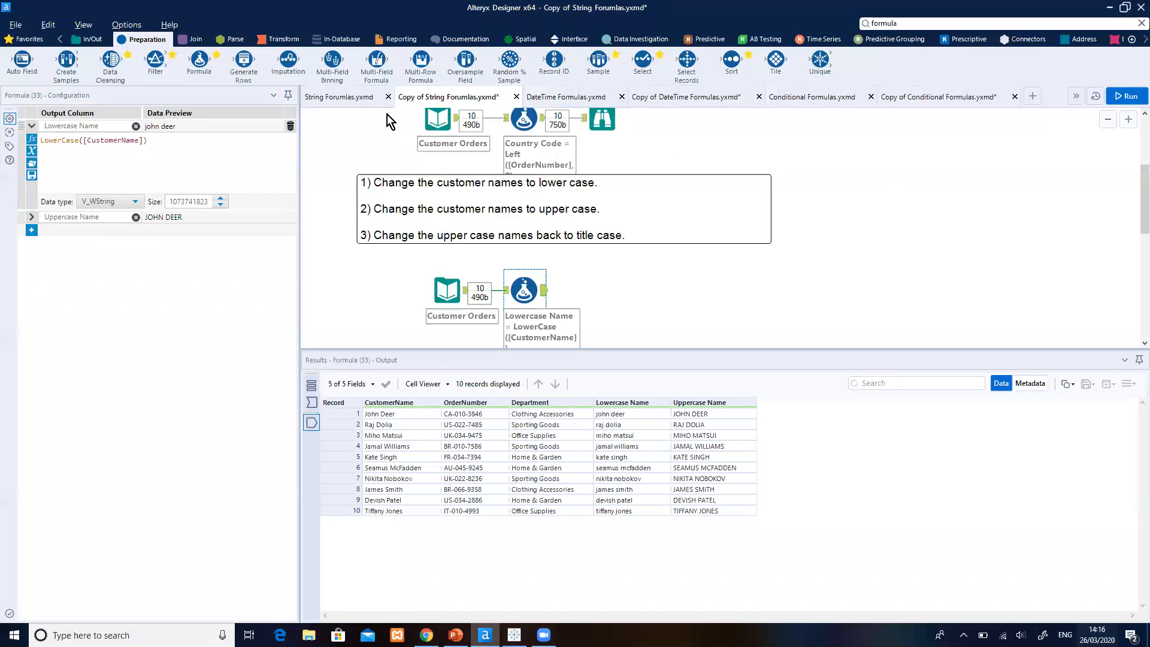
left_click(90, 39)
left_click_drag(29, 60, 610, 291)
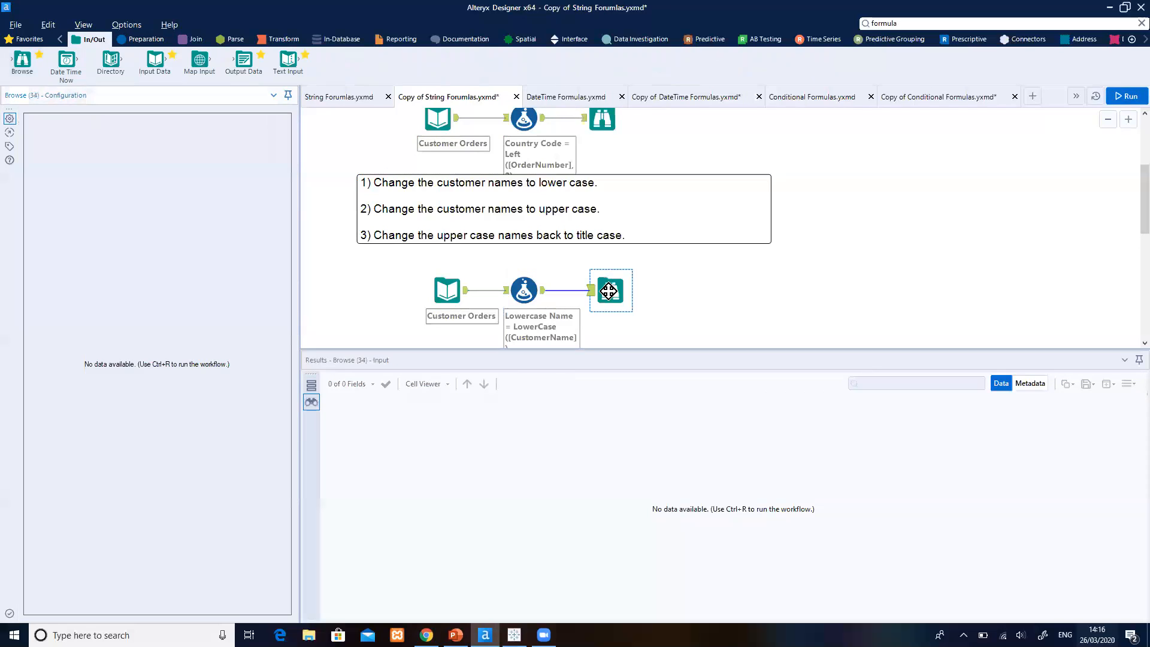
left_click(1121, 99)
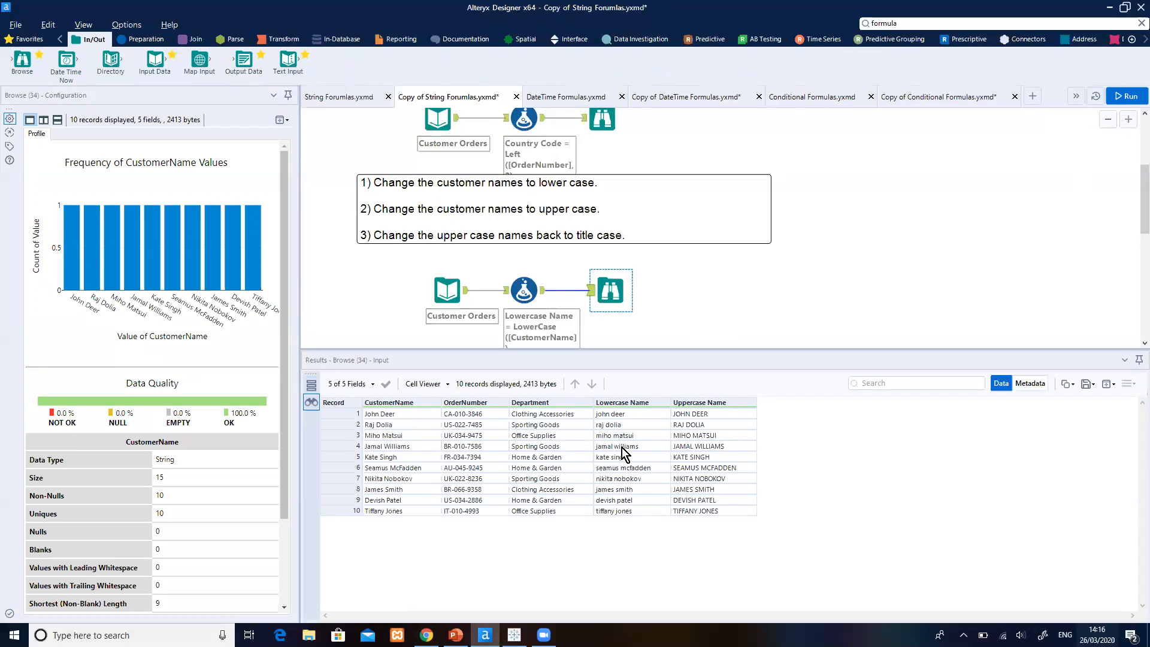
key("ctrl")
key("ctrl")
Add a third output column named "Change back to title case" to the letter-case Formula tool.
left_click(525, 291)
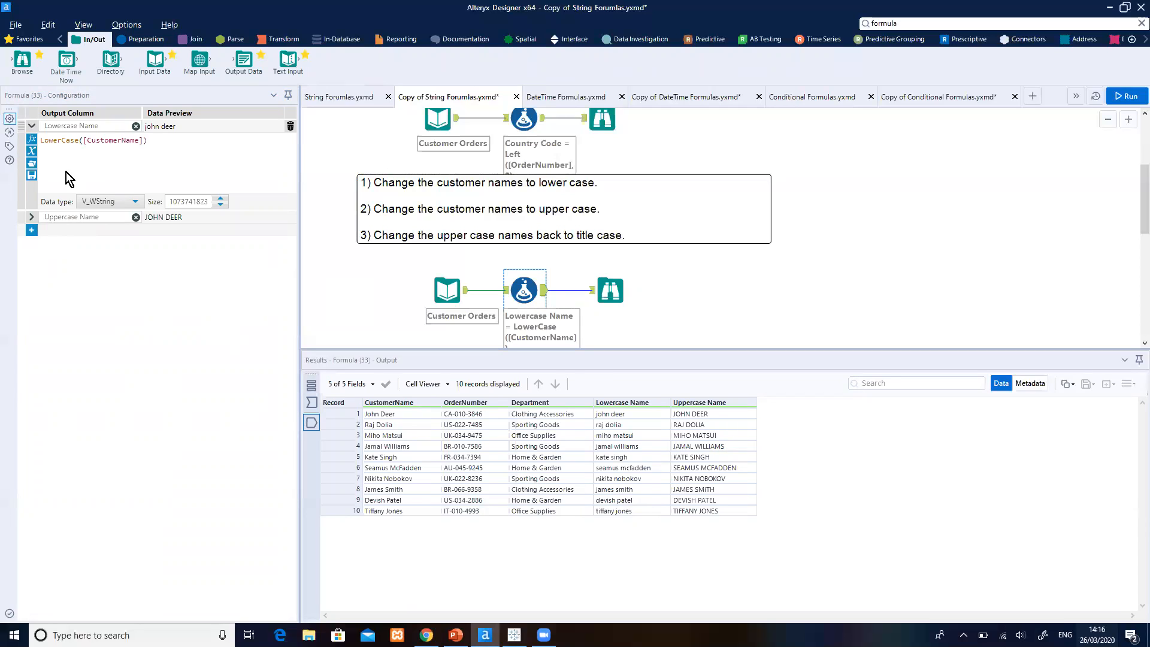
left_click(32, 231)
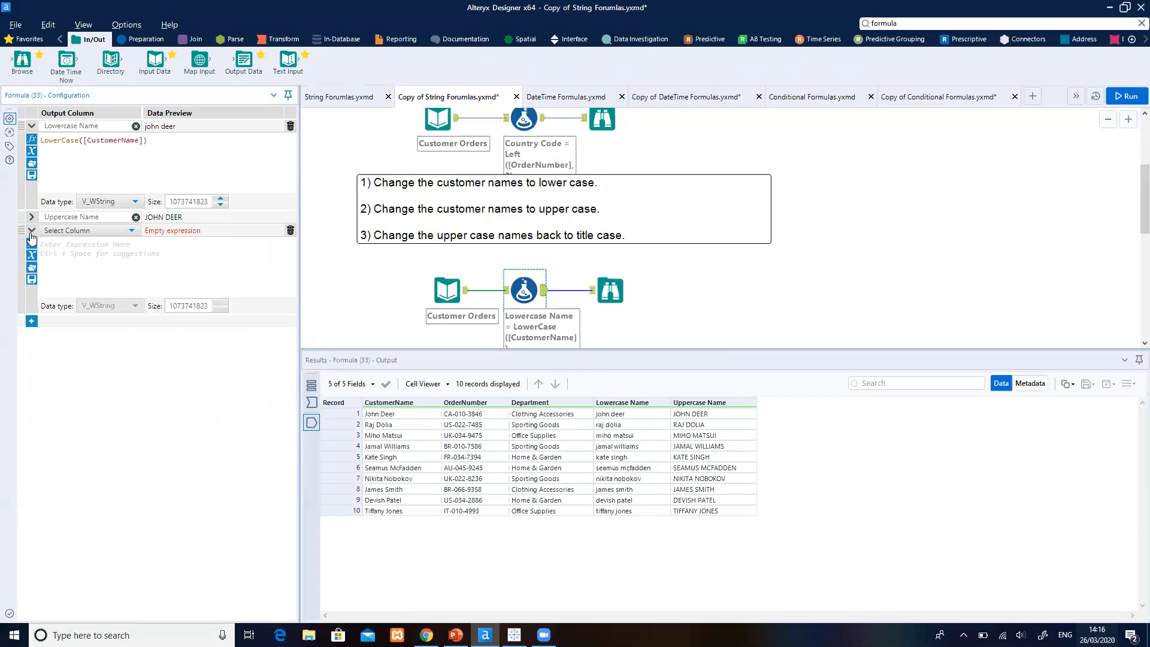
left_click(108, 231)
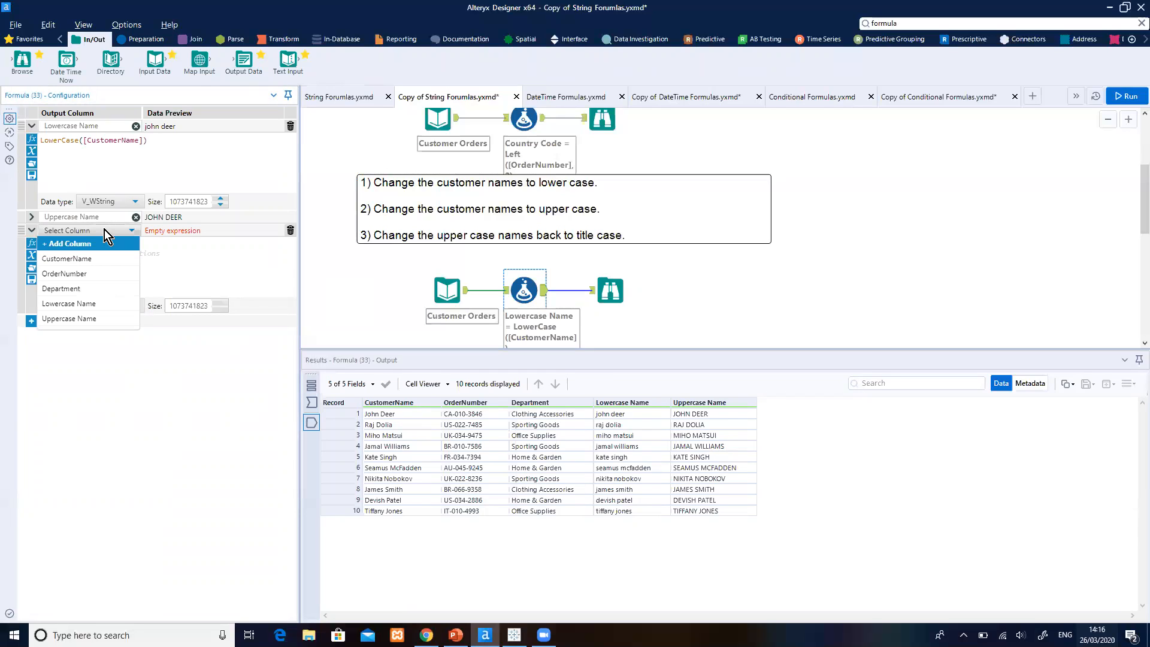
left_click(102, 241)
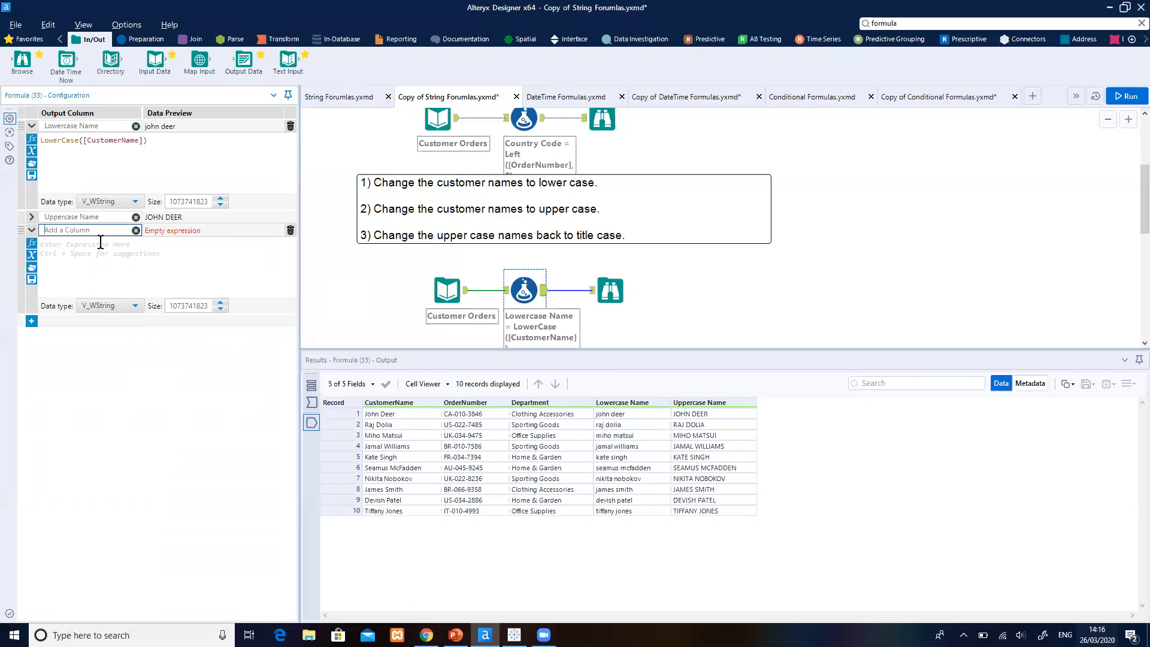
type("Change back to title case")
Enter the expression TitleCase([Uppercase Name]) for the "Change back to title case" column.
left_click(100, 254)
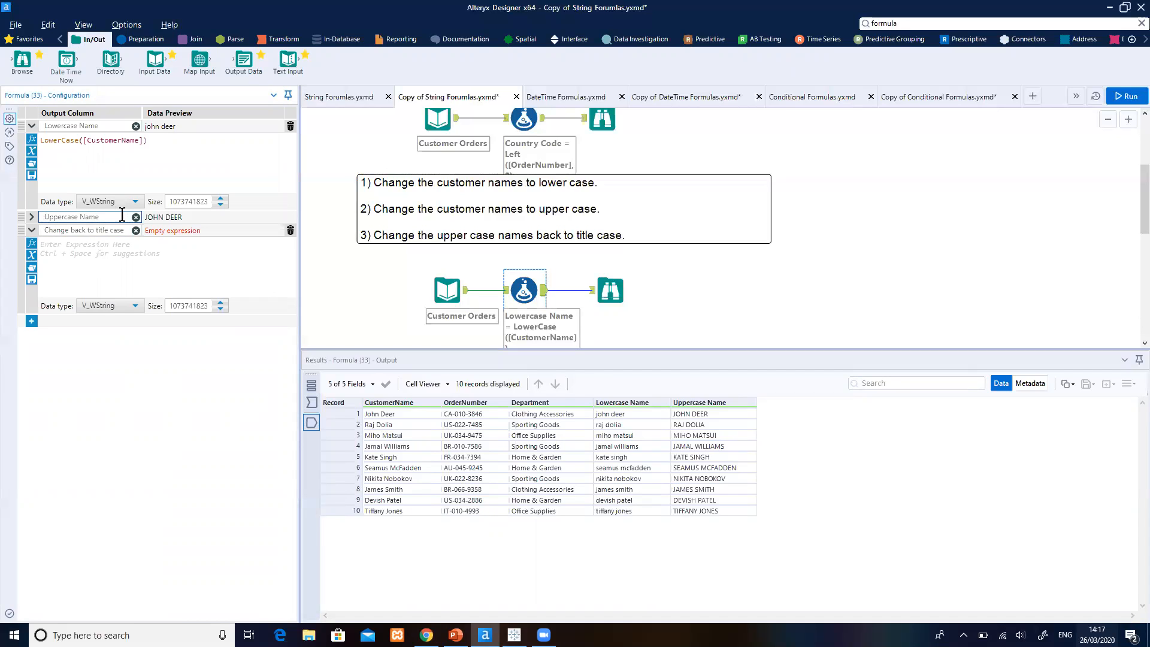
left_click(108, 250)
type("[")
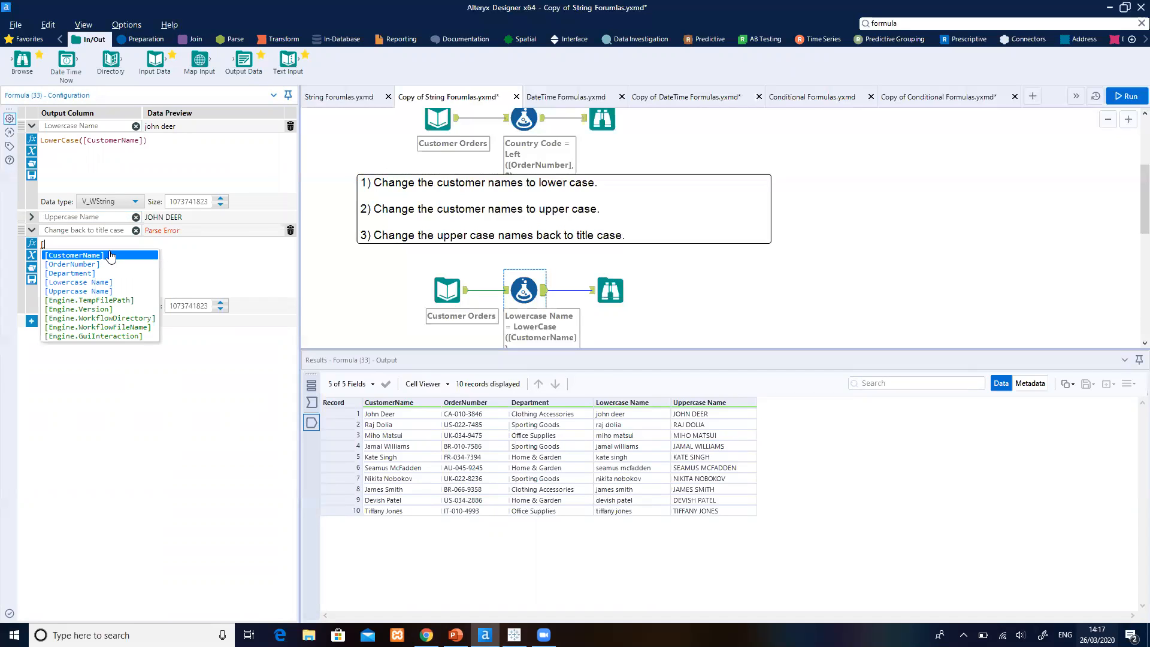
key("BackSpace")
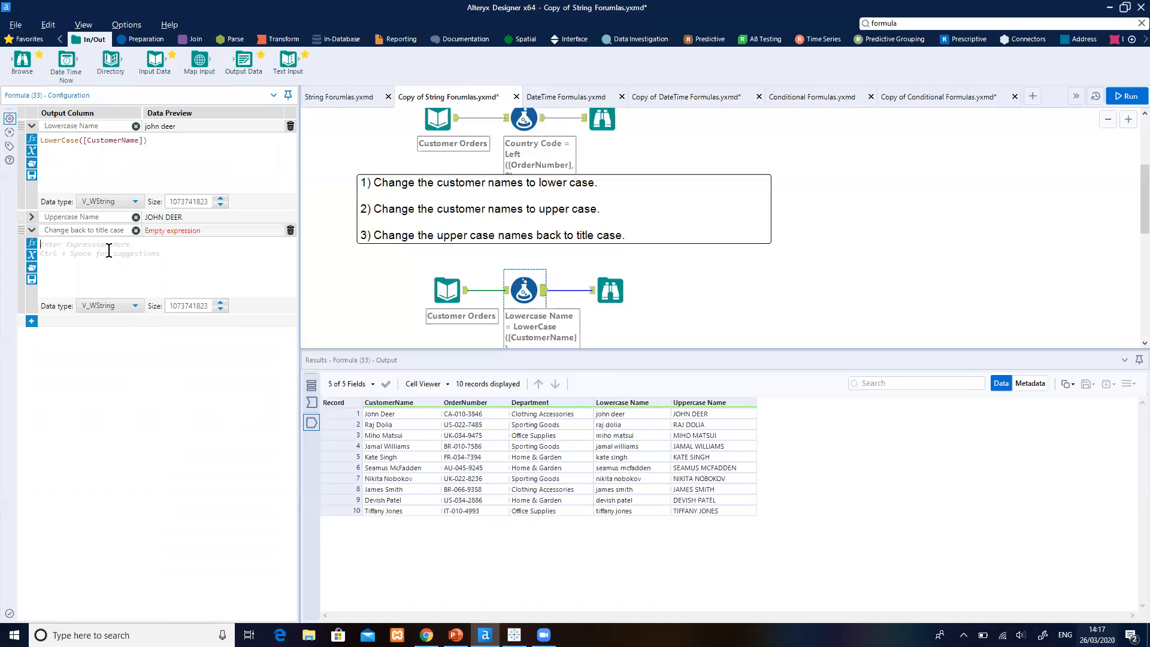
type("titl")
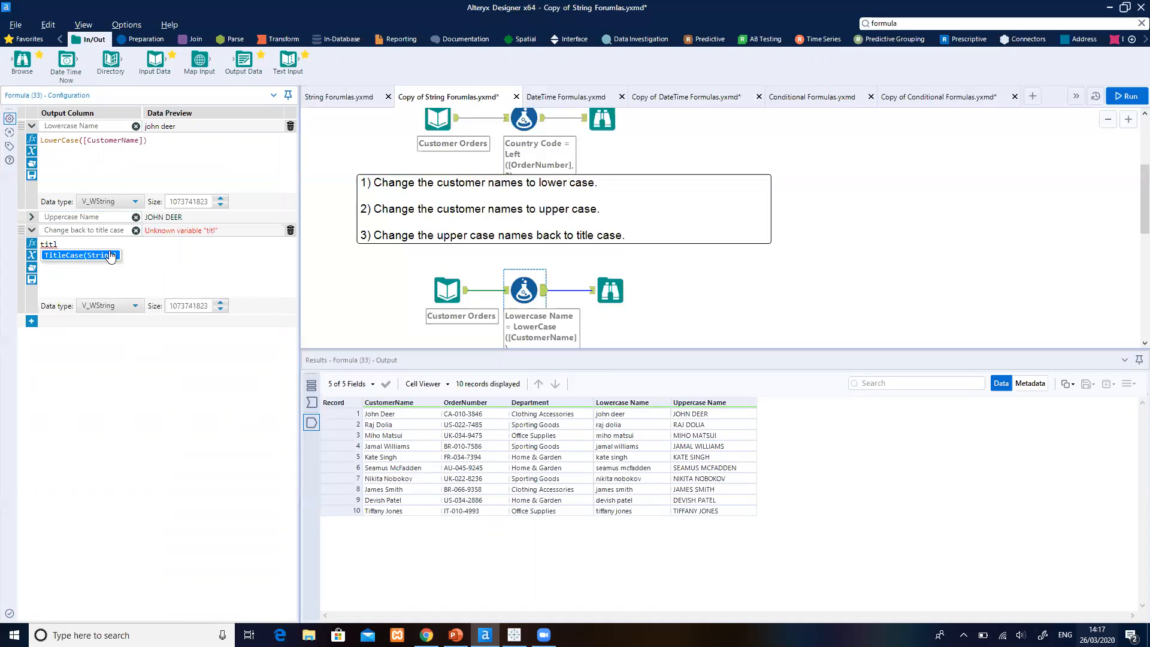
left_click(110, 256)
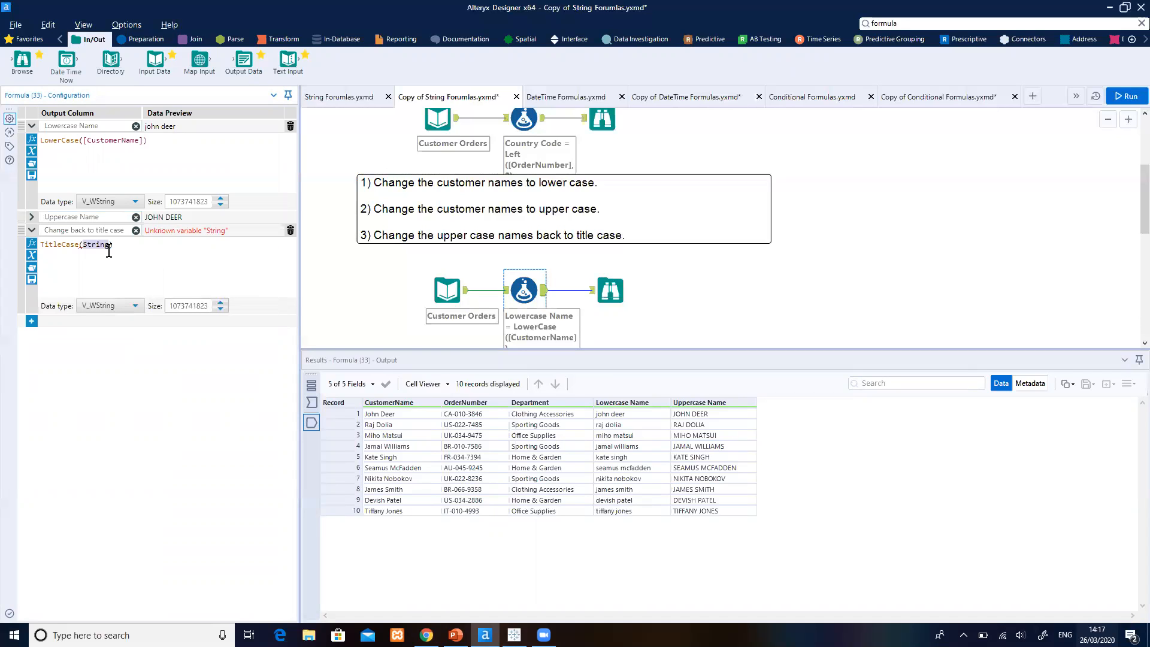
key("BackSpace")
type("upper")
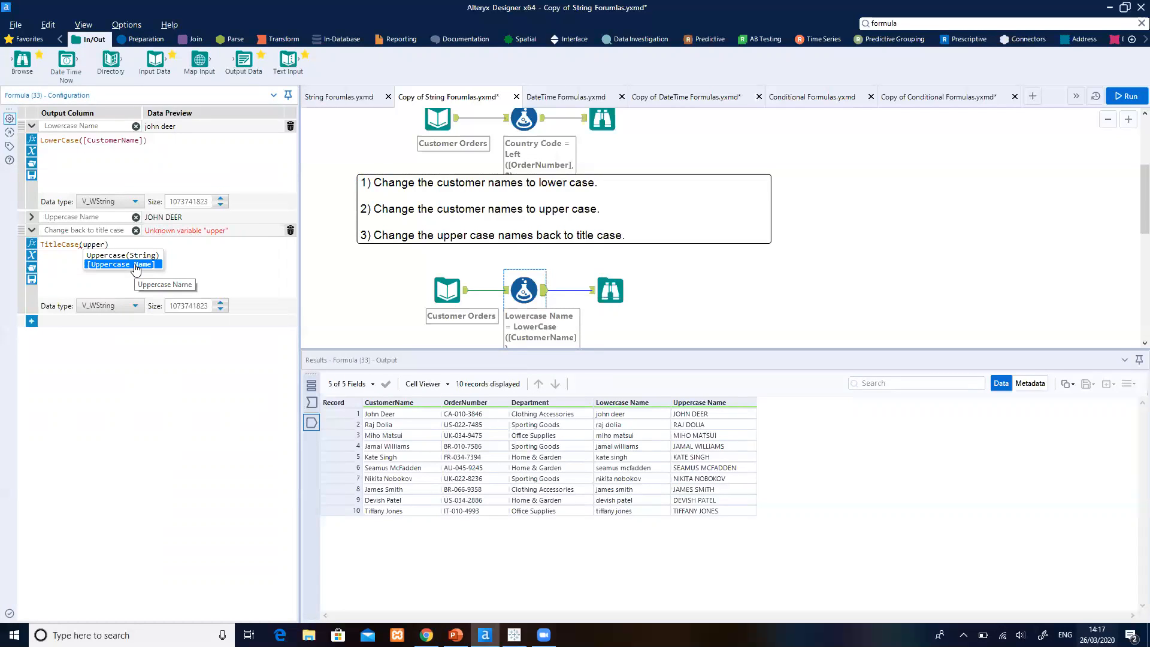
left_click(134, 264)
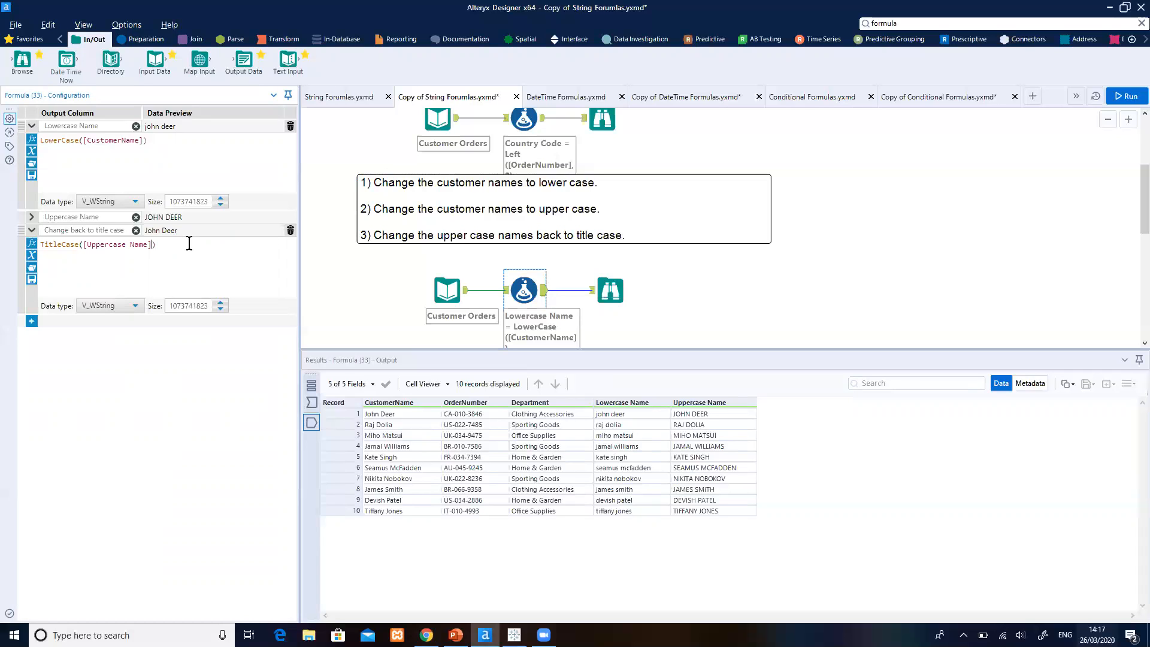
Rerun the workflow and show the results of the Browse tool after the letter-case Formula tool.
left_click(1128, 99)
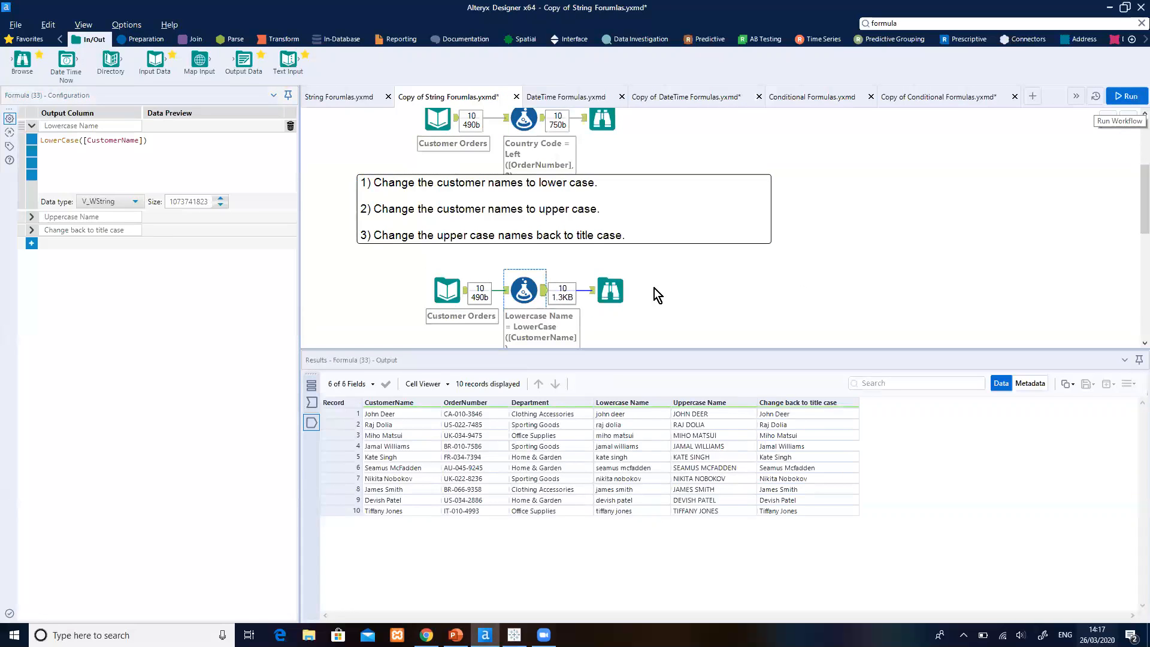
left_click(610, 292)
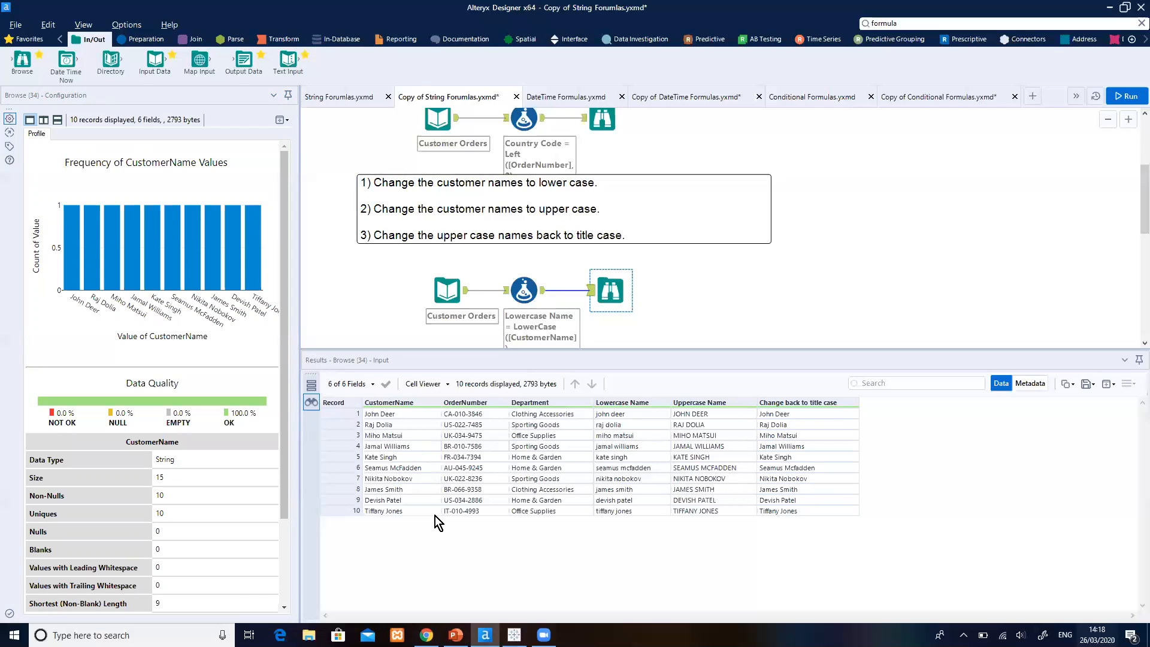
Switch to the PowerPoint presentation, start the slide show from the current slide and advance to the REPLACE and REPLACECHAR slide.
left_click(455, 635)
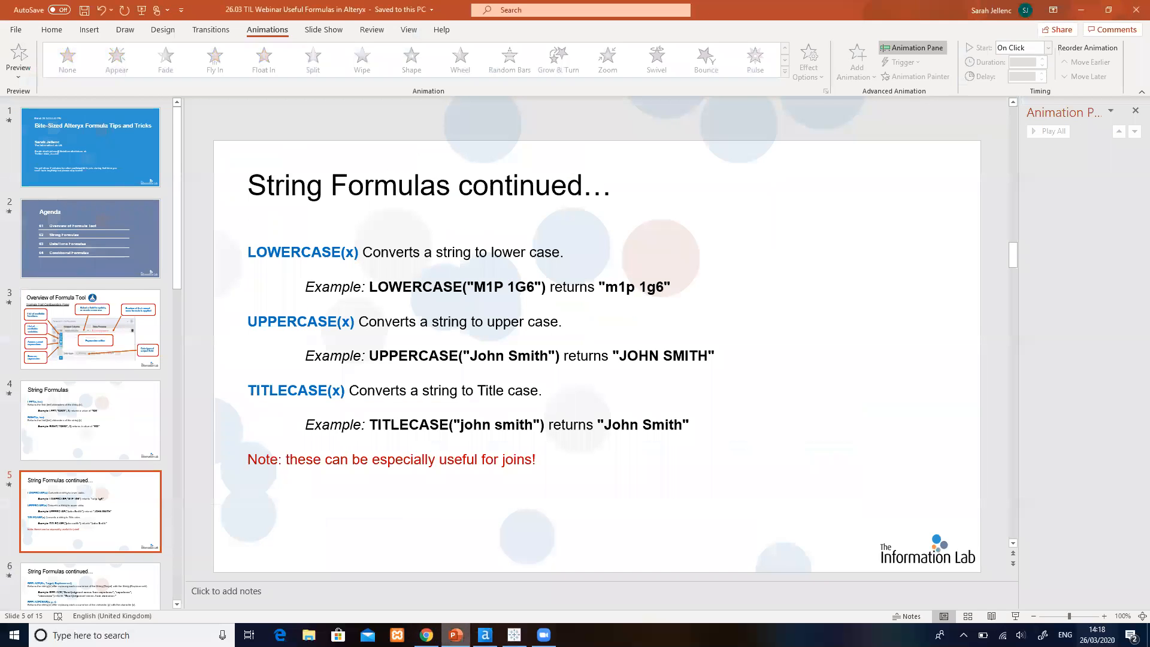
left_click(1017, 618)
left_click(982, 537)
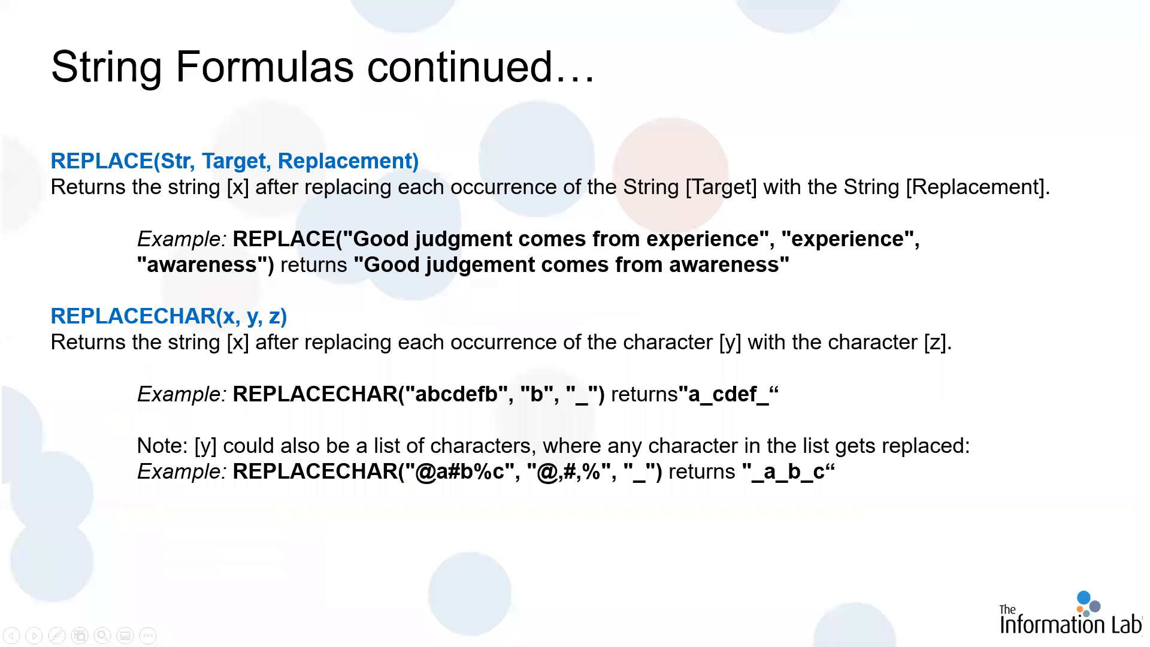
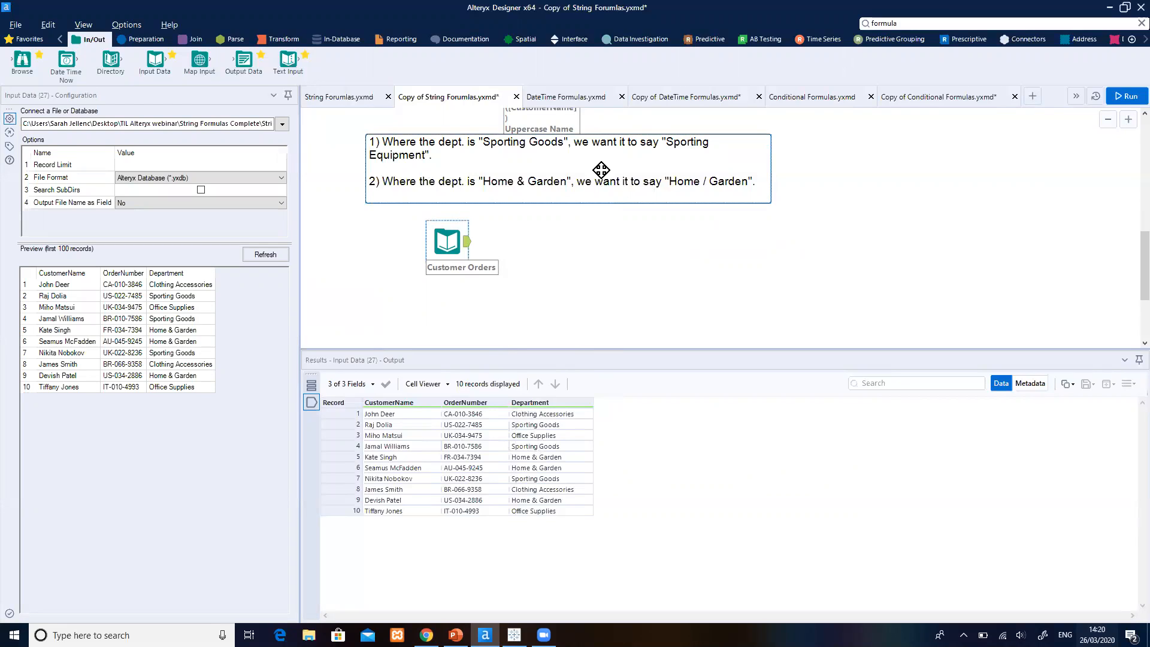
Connect a Formula tool to the Customer Orders input below the department instructions and choose Department as its output column.
left_click(158, 42)
left_click_drag(199, 60, 536, 245)
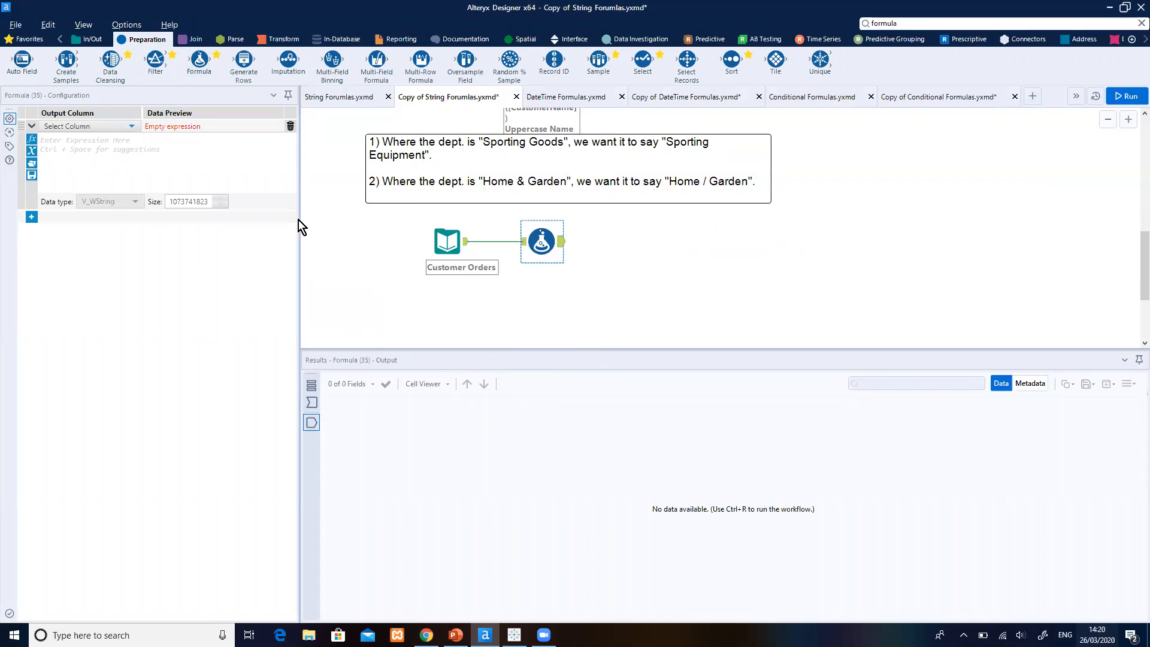
left_click(96, 127)
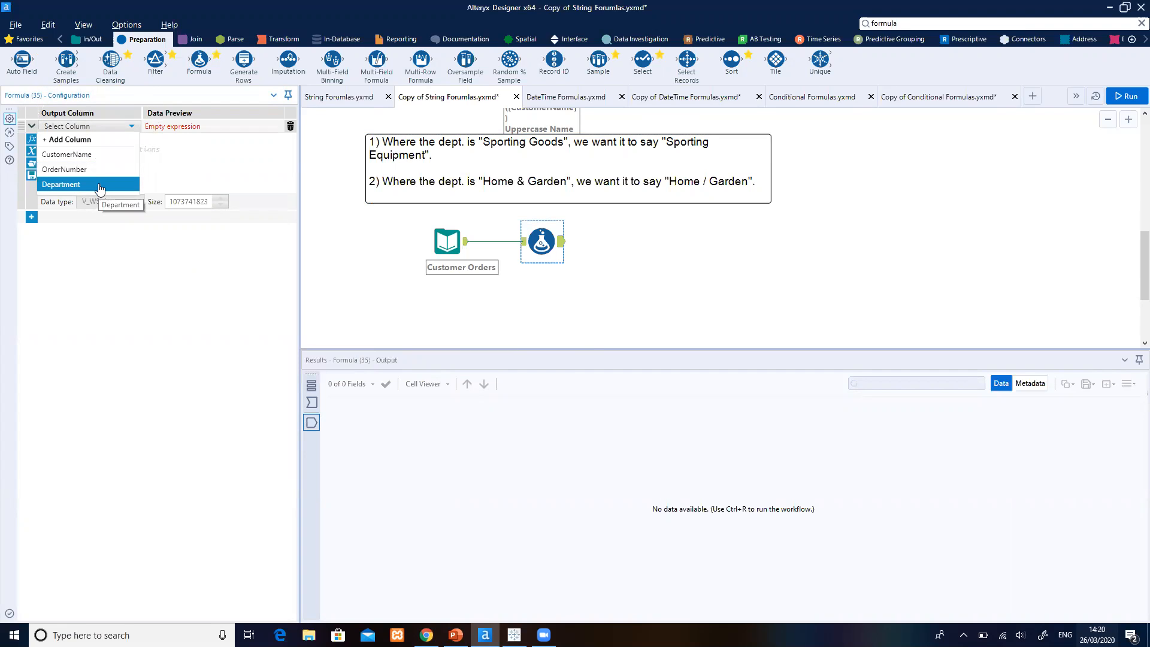
left_click(98, 186)
Begin the Department expression with the Replace function and set its string argument to [Department].
left_click(82, 139)
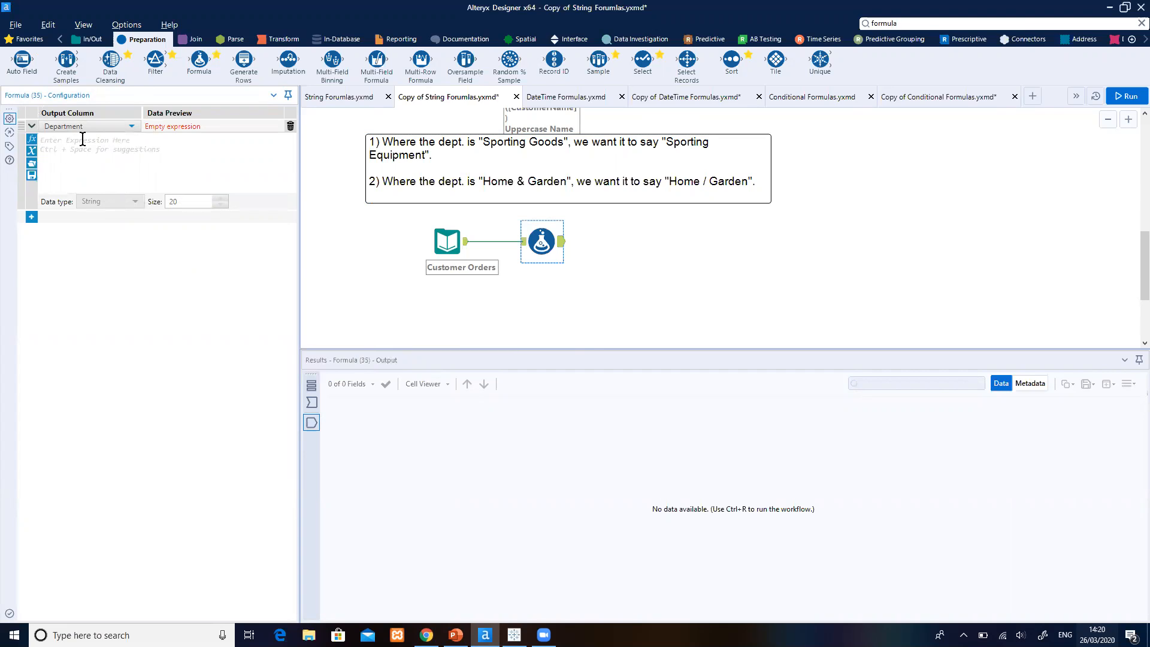
type("tr")
type("pl")
key("BackSpace")
key("BackSpace")
key("BackSpace")
key("BackSpace")
type("repl")
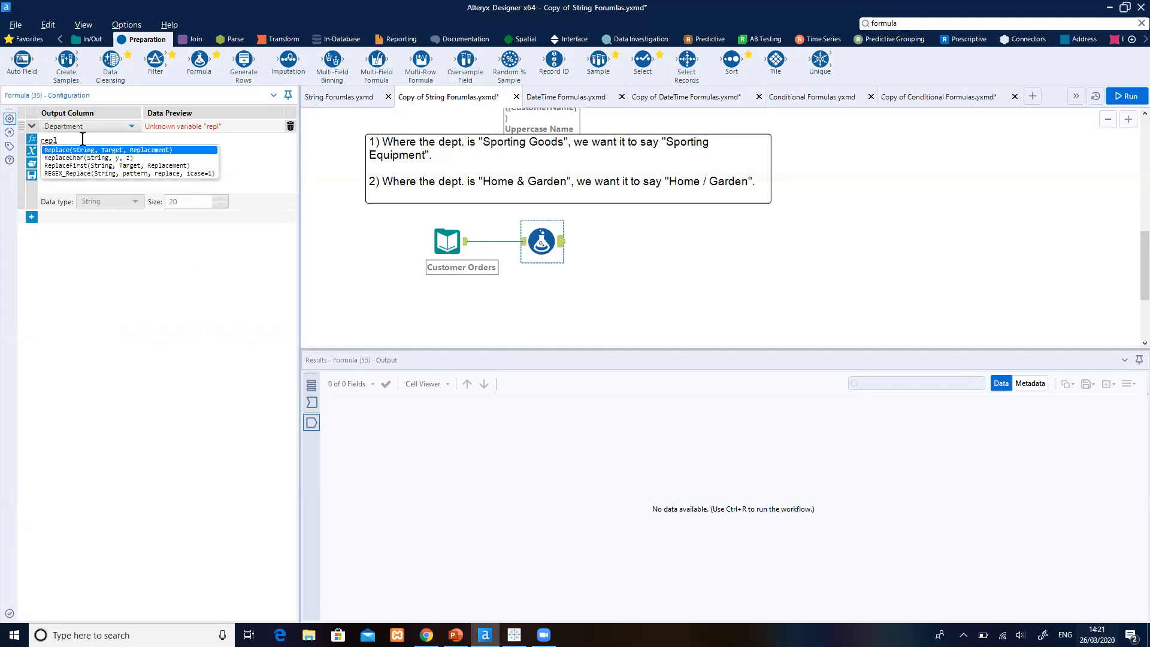
key("Return")
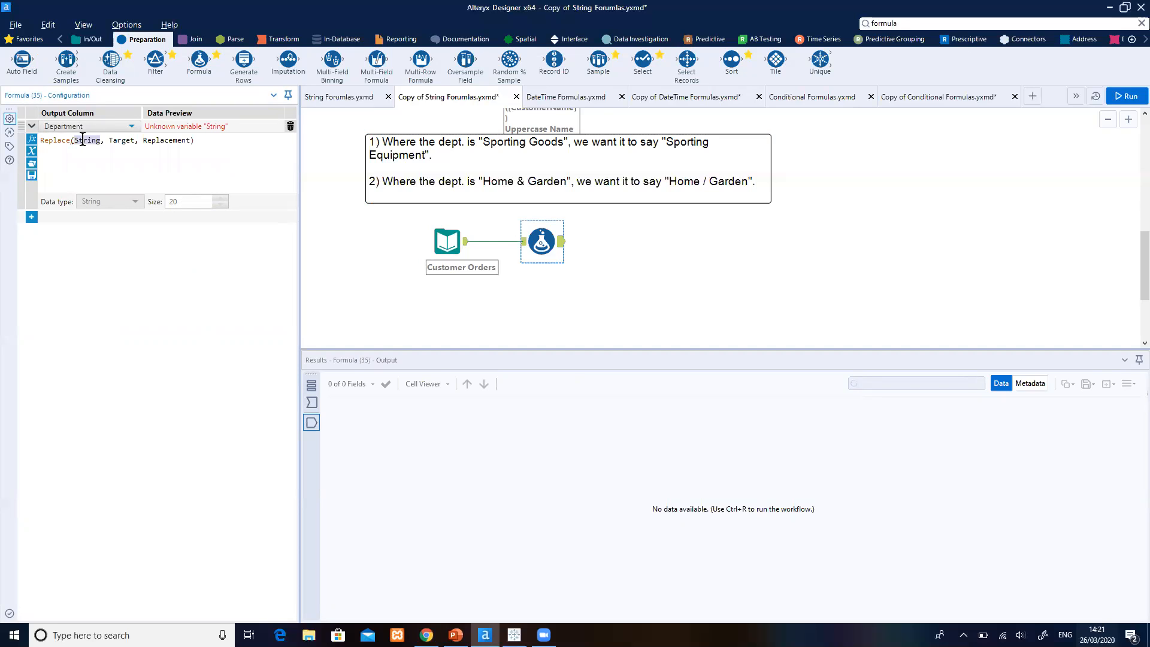
type("[de")
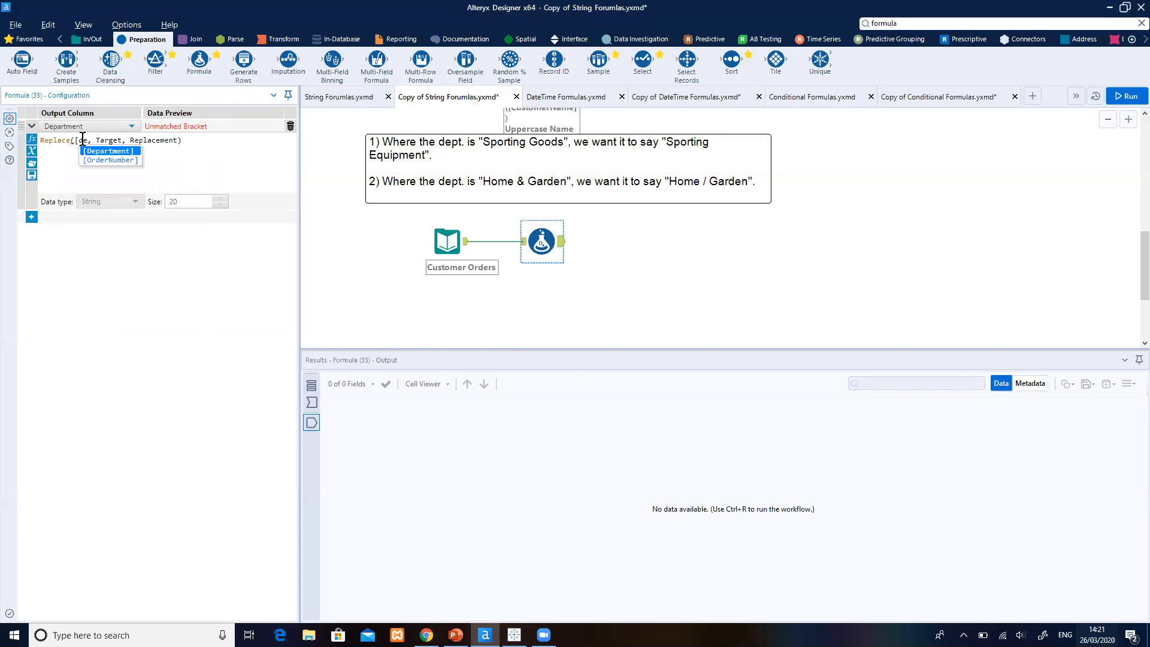
key("Return")
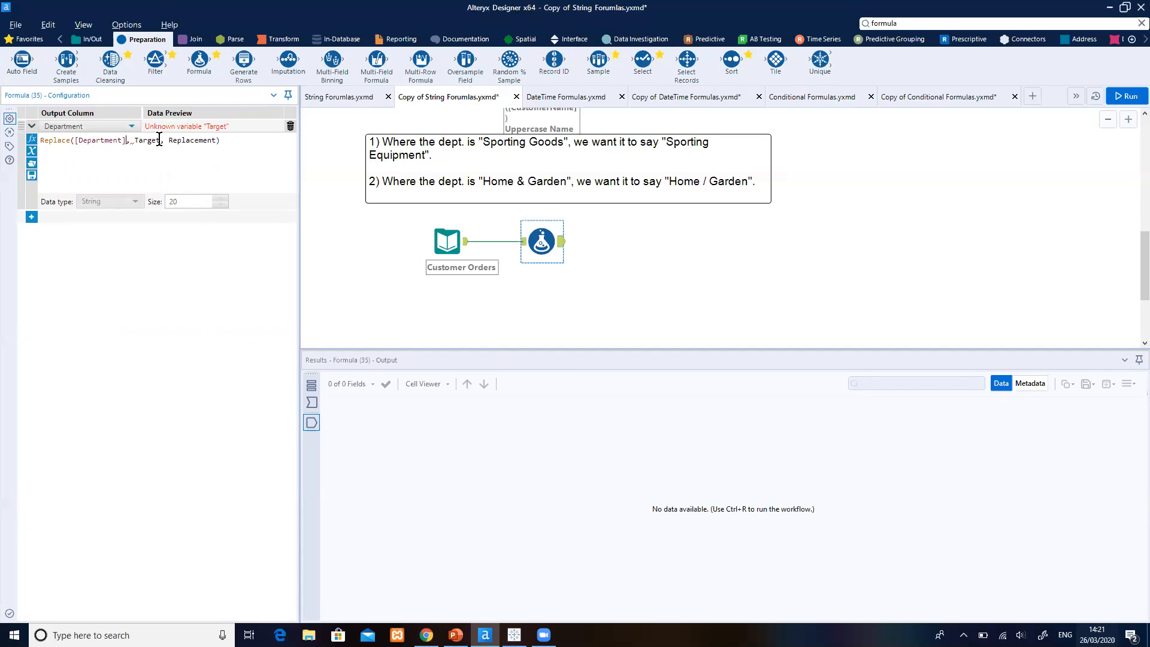
Set the Replace function's target to "Goods" and its replacement to "Equipment".
left_click_drag(159, 139, 135, 140)
type("\"")
type("Goods")
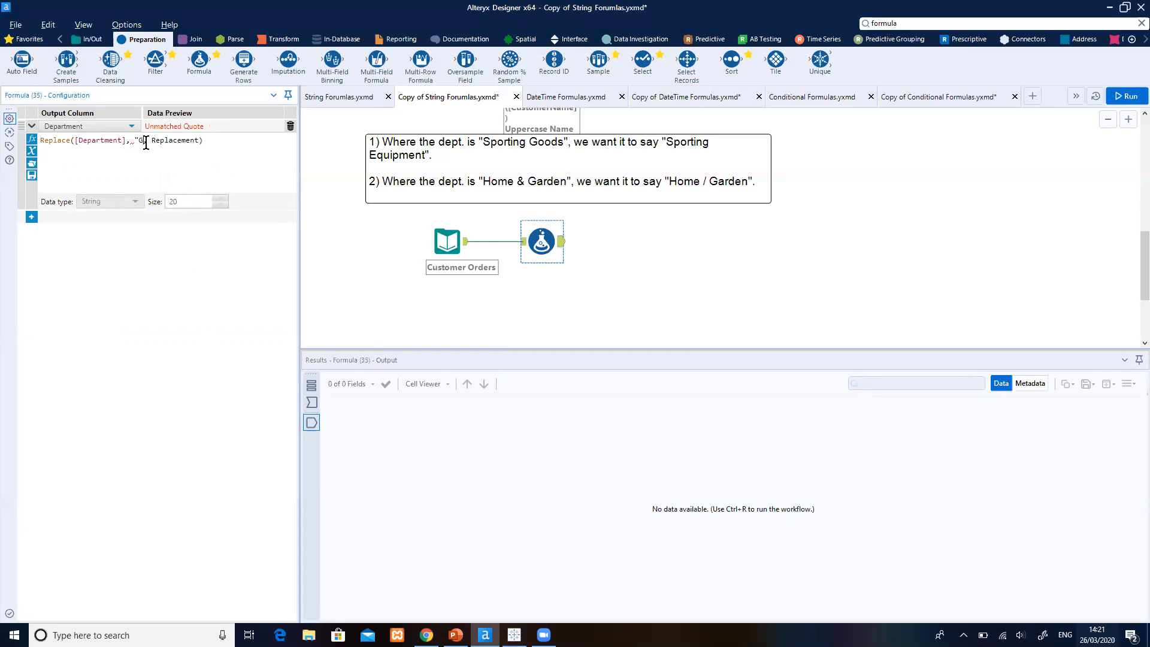
type("\"")
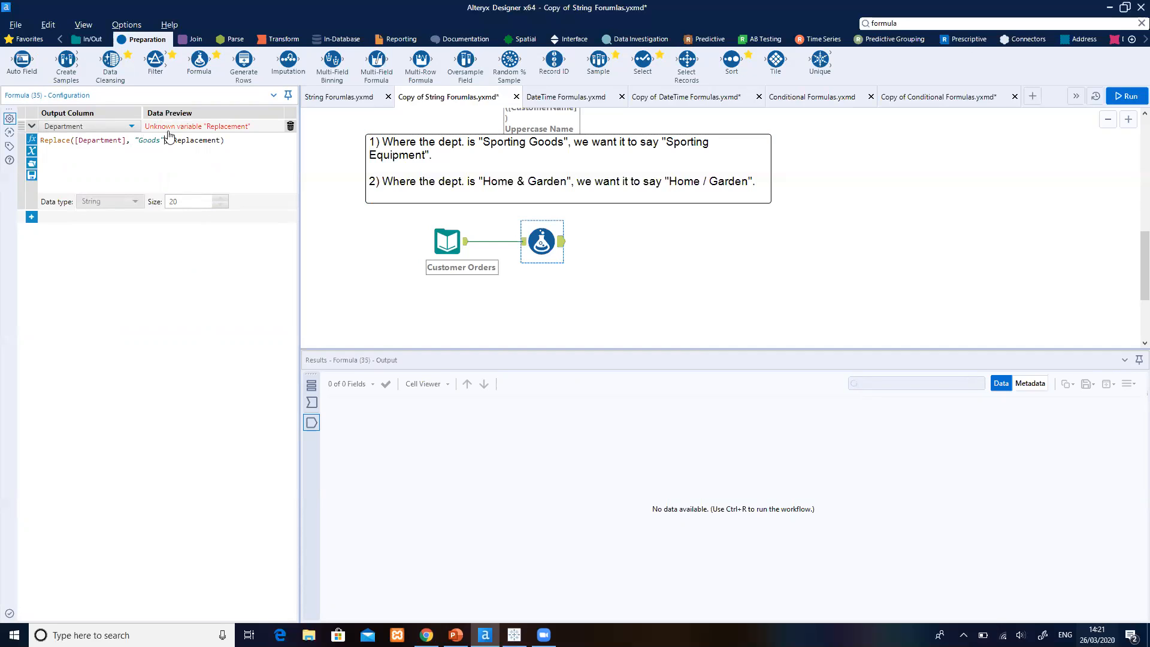
left_click_drag(221, 140, 170, 139)
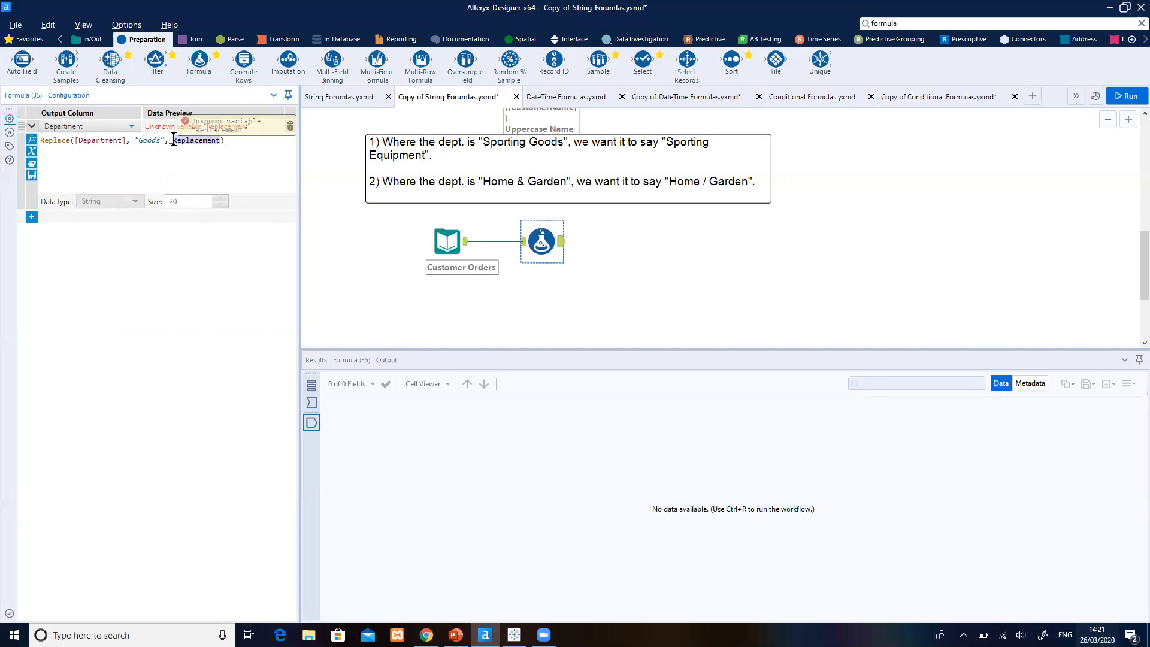
type("\"")
type("Equipment")
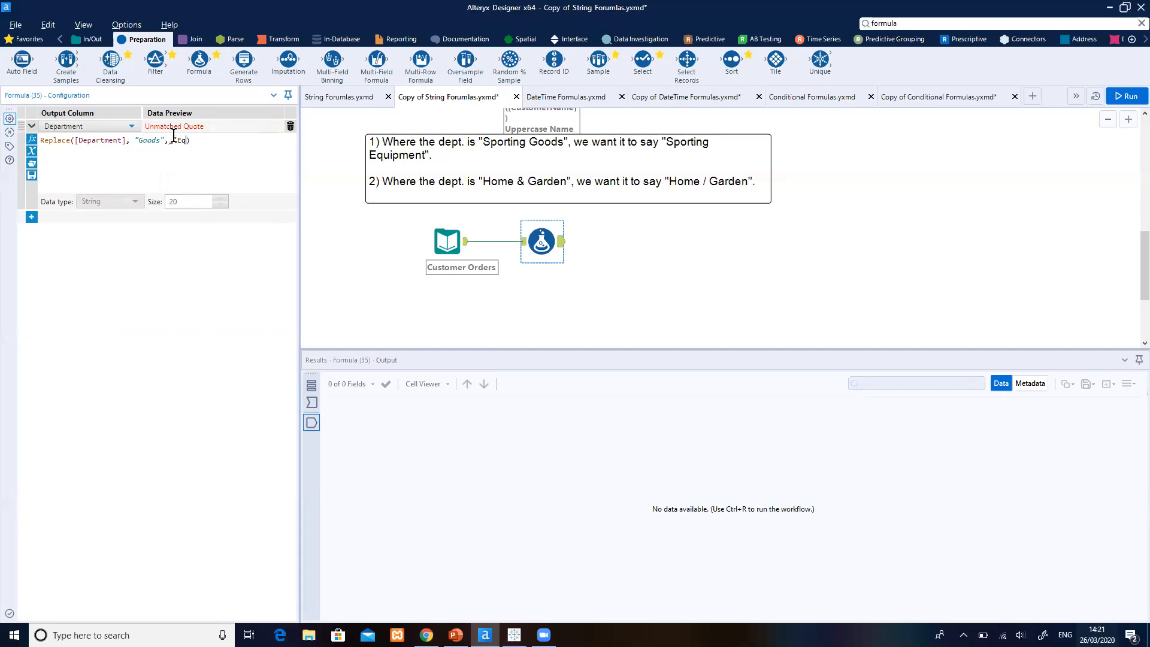
type("\"")
Review the Customer Orders data, connect a Browse tool to the department Formula tool's output and run the workflow.
left_click(460, 243)
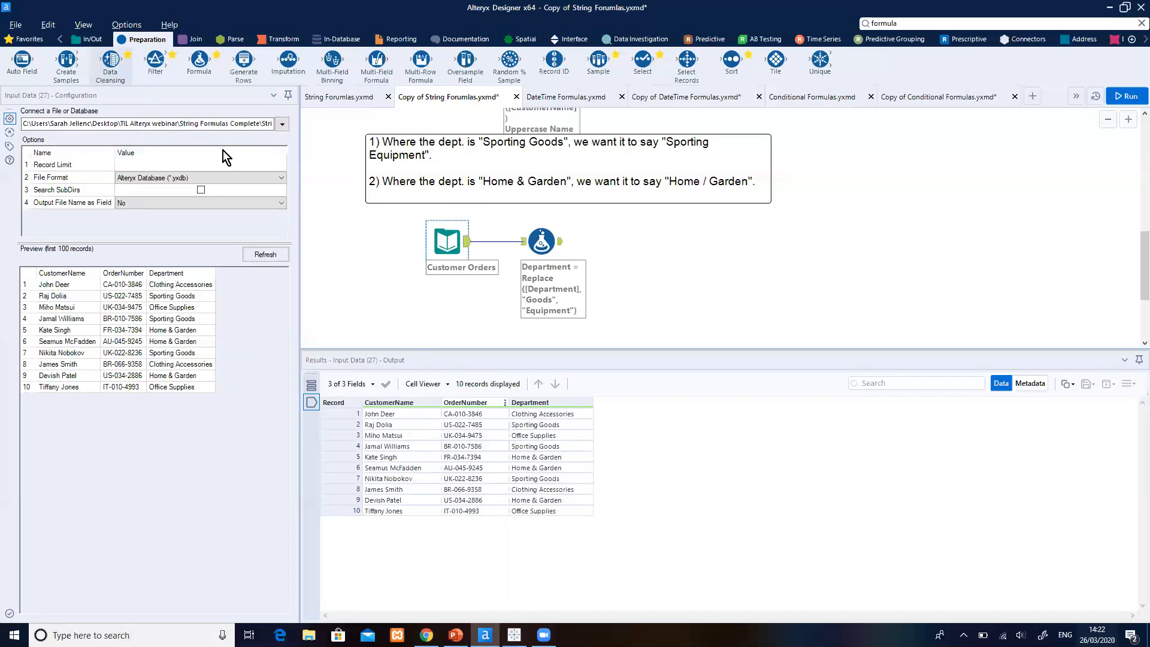
left_click(536, 238)
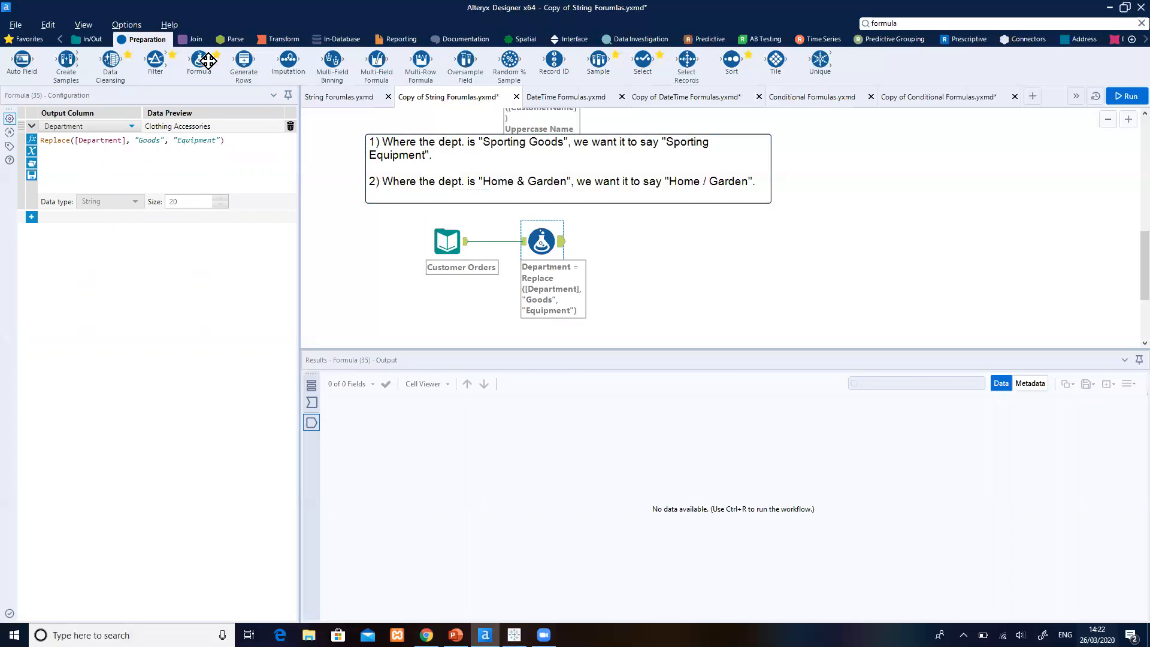
left_click(93, 37)
left_click_drag(22, 59, 639, 244)
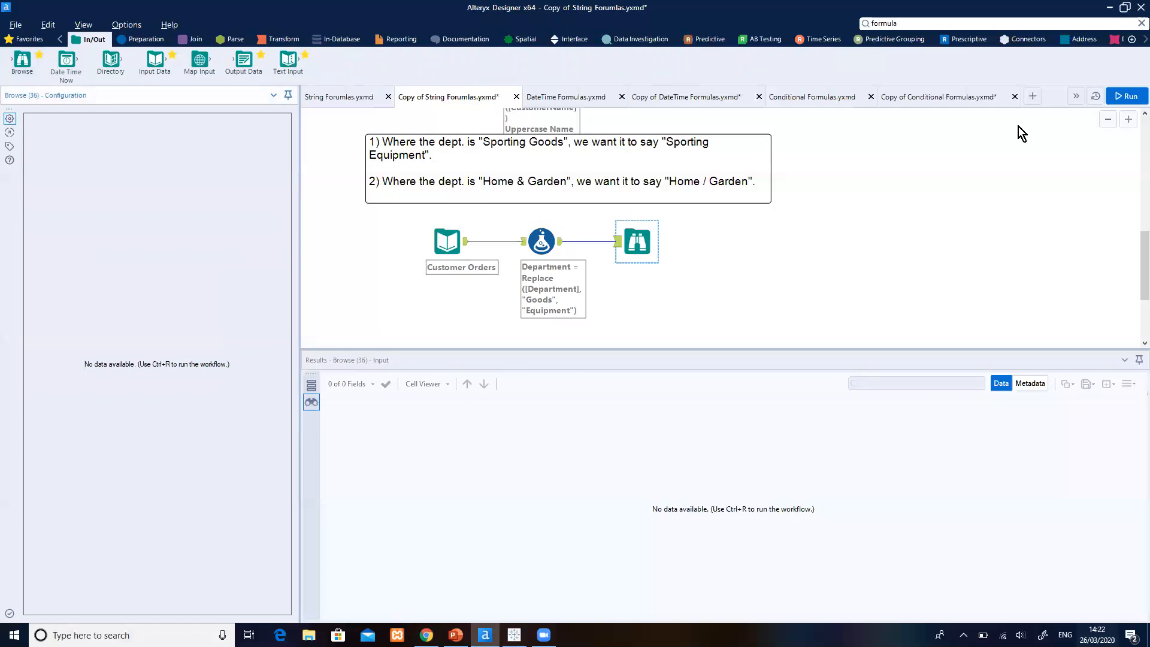
left_click(1126, 97)
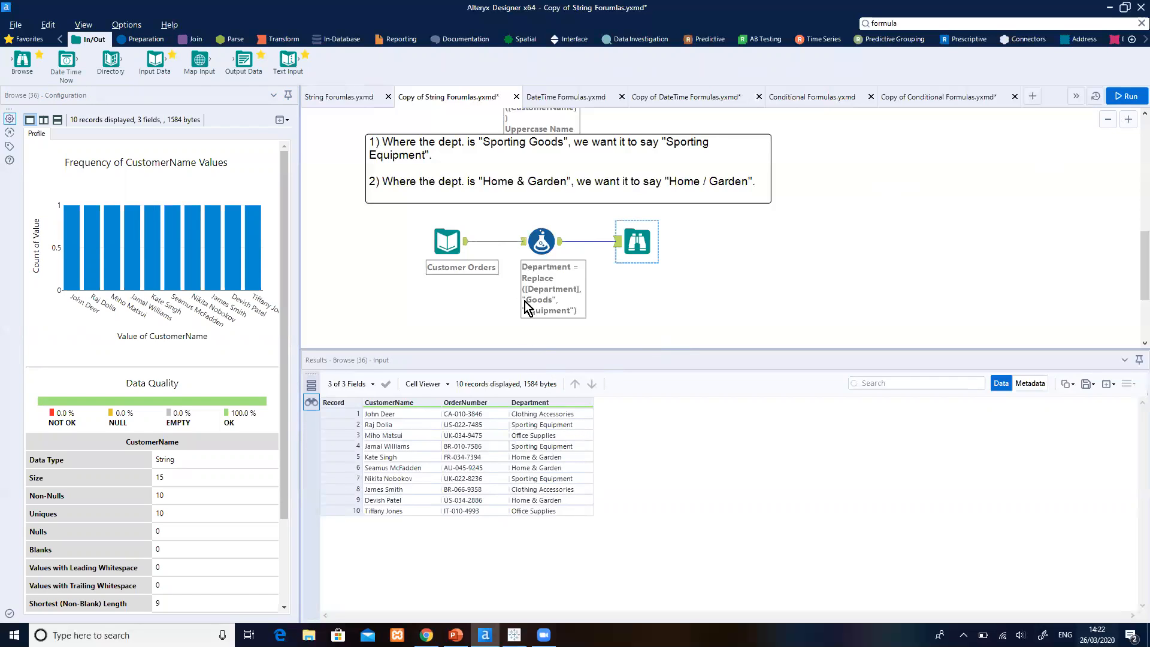
Compare the department Formula tool's input data with its output data.
left_click(524, 244)
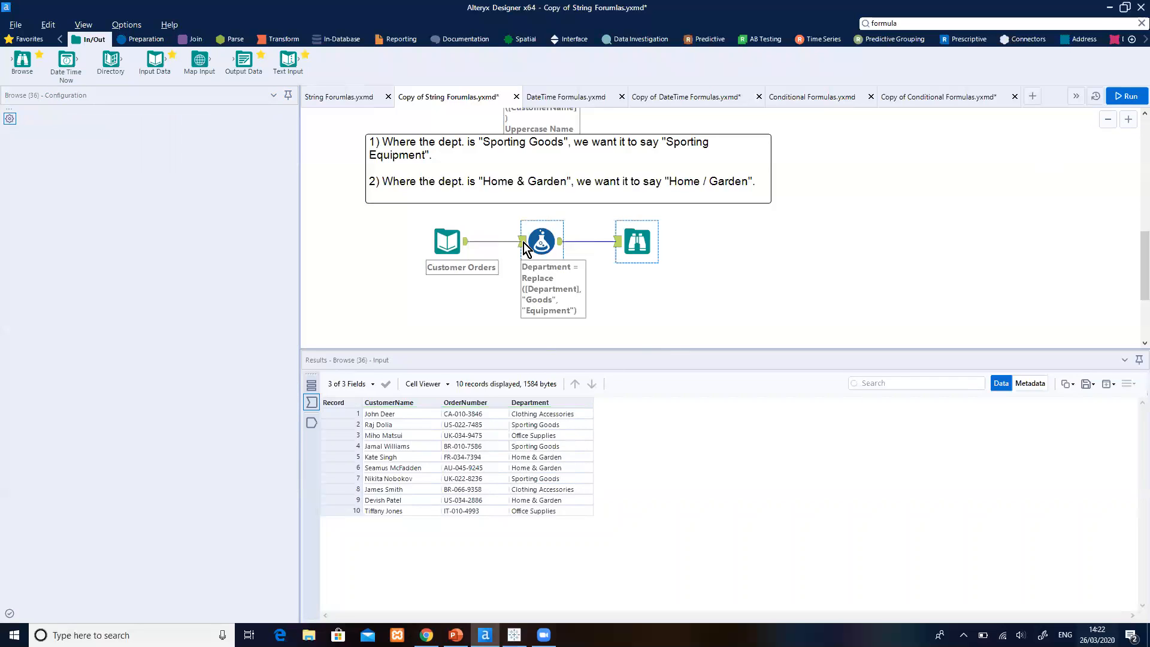
left_click(561, 245)
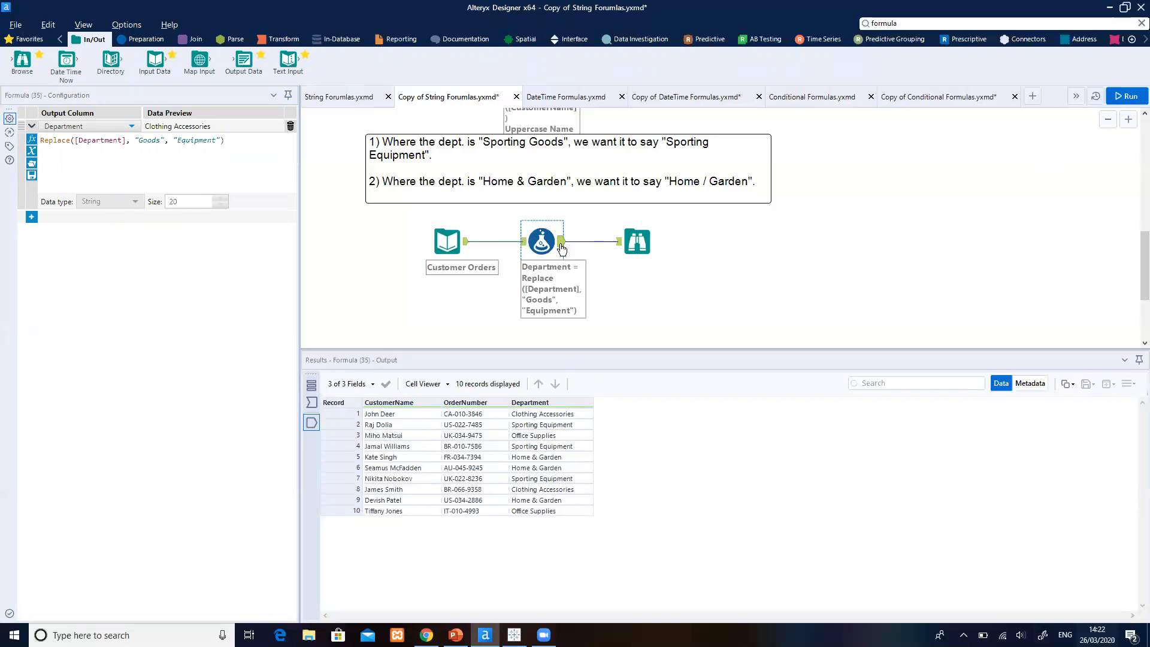
left_click(519, 244)
left_click(524, 244)
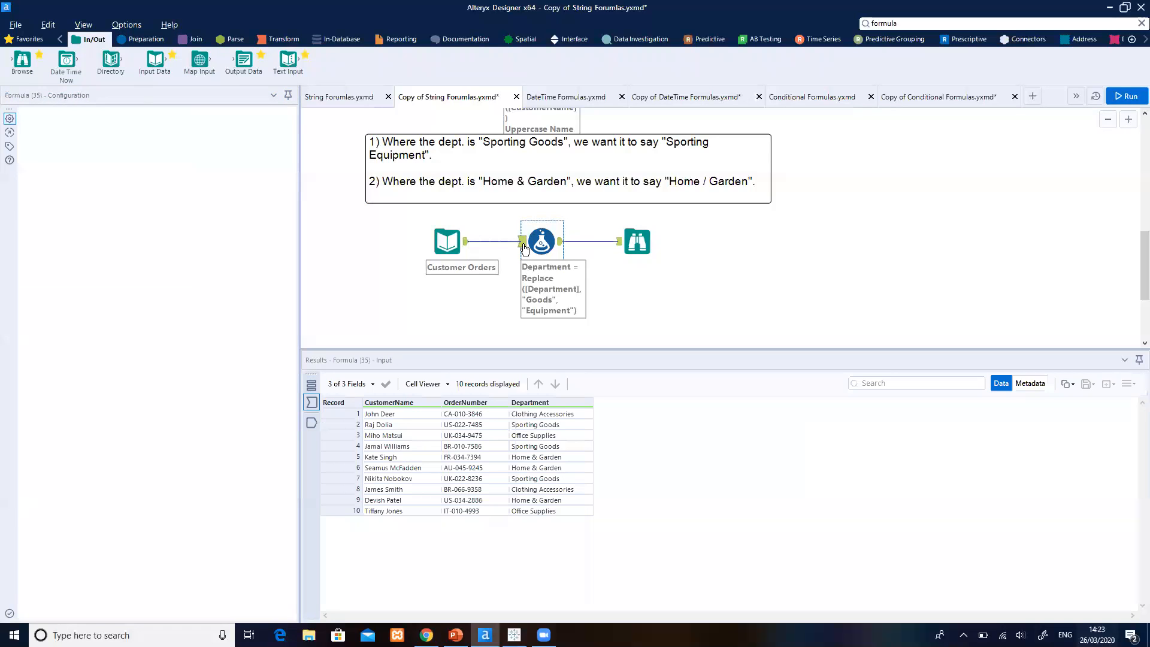
left_click(561, 243)
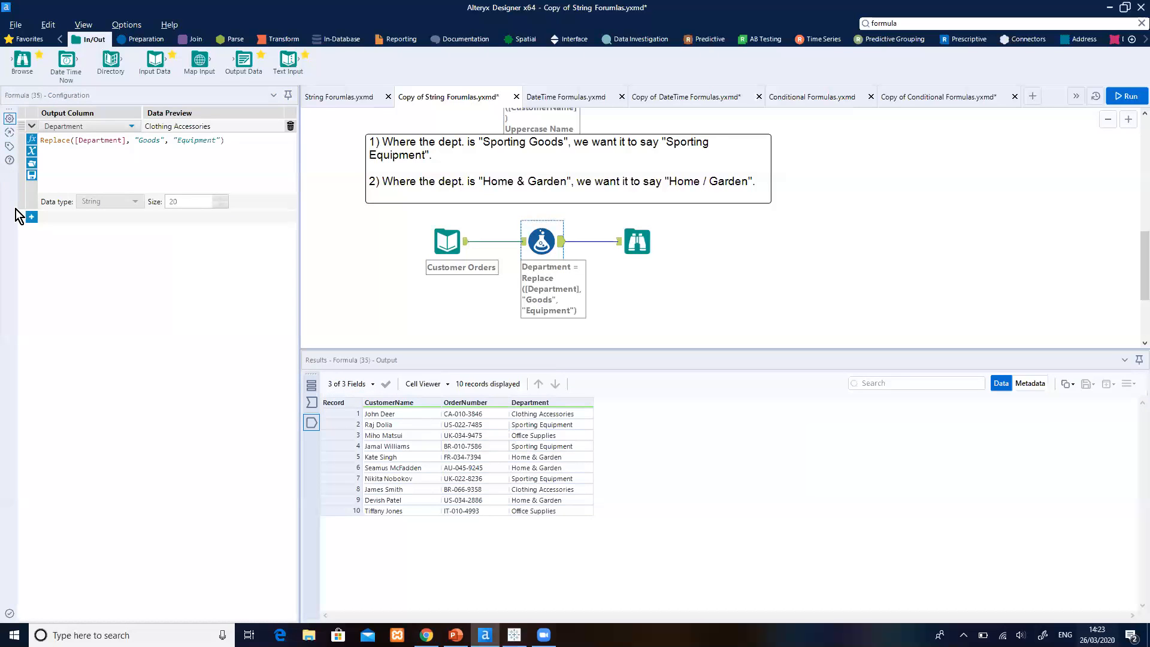
Add a second expression to the department Formula tool with Department as its output column.
key("ctrl")
left_click(32, 217)
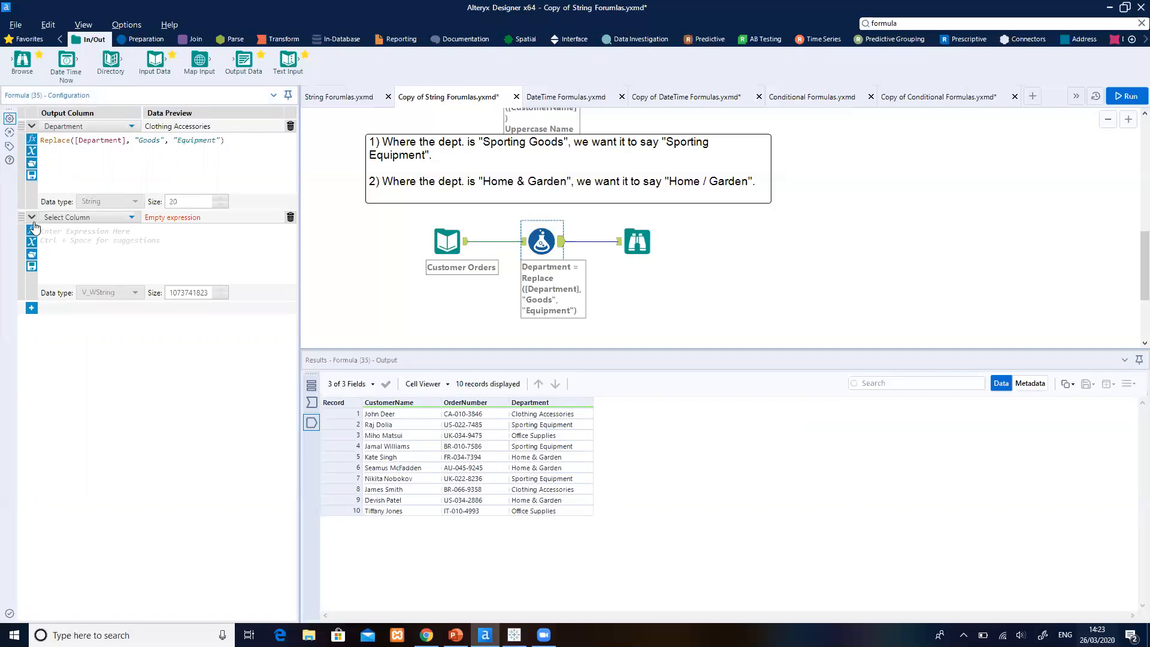
left_click(130, 217)
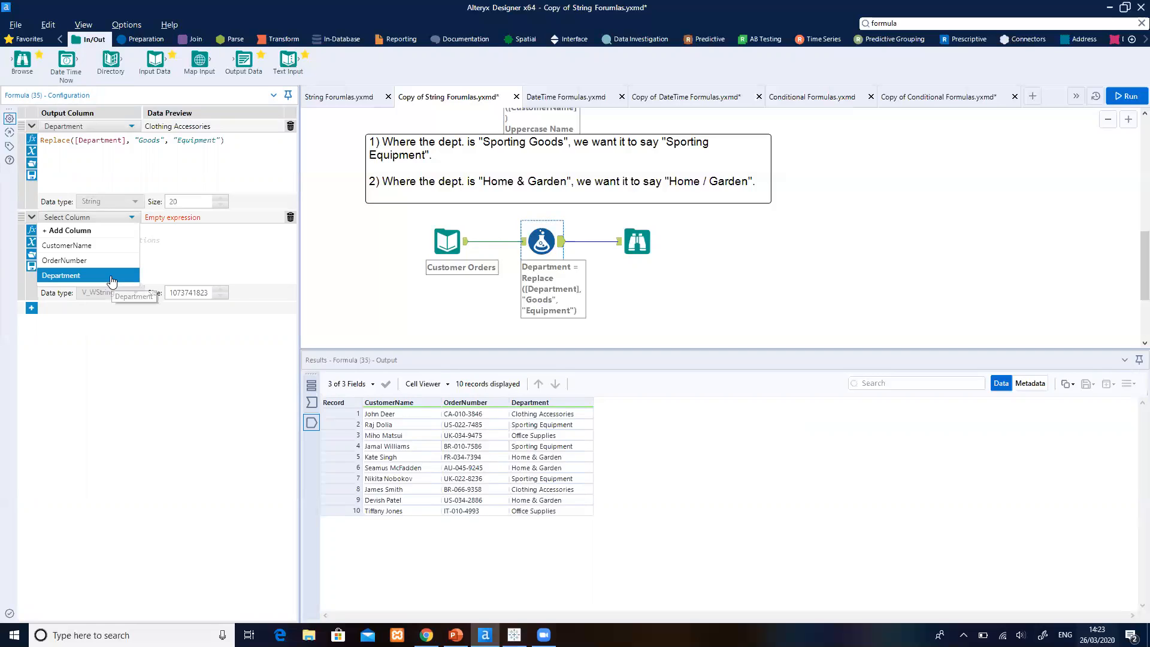
left_click(112, 278)
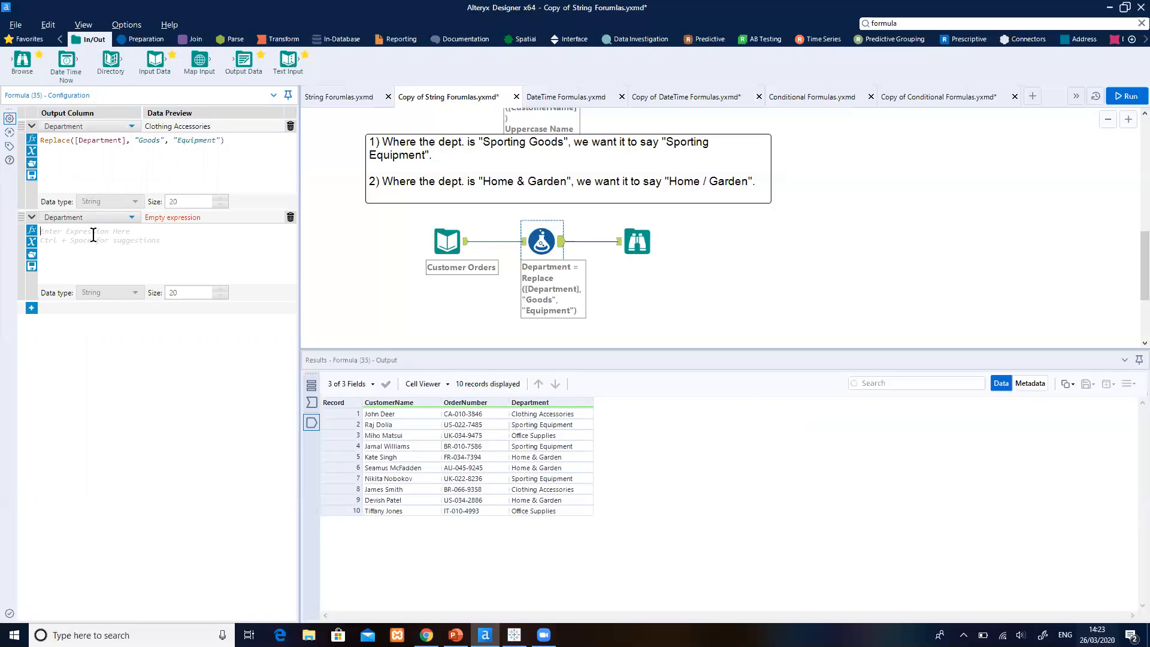
Enter ReplaceChar([Department], "&", "/") as the second Department expression and rerun the workflow.
type("repl")
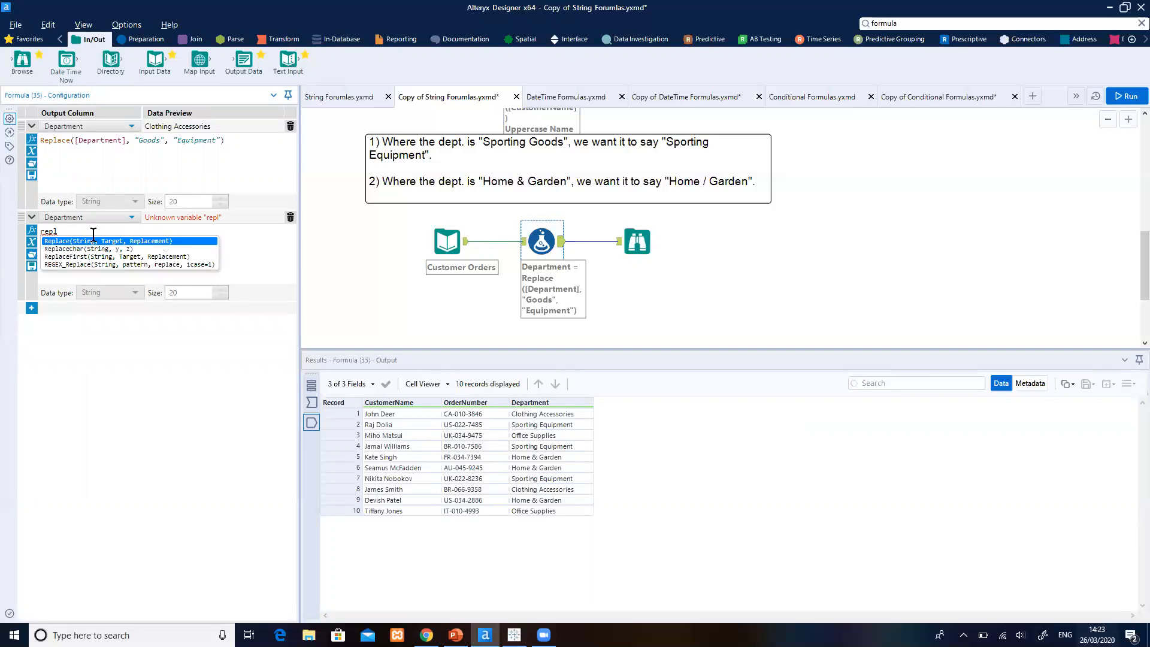
key("Down")
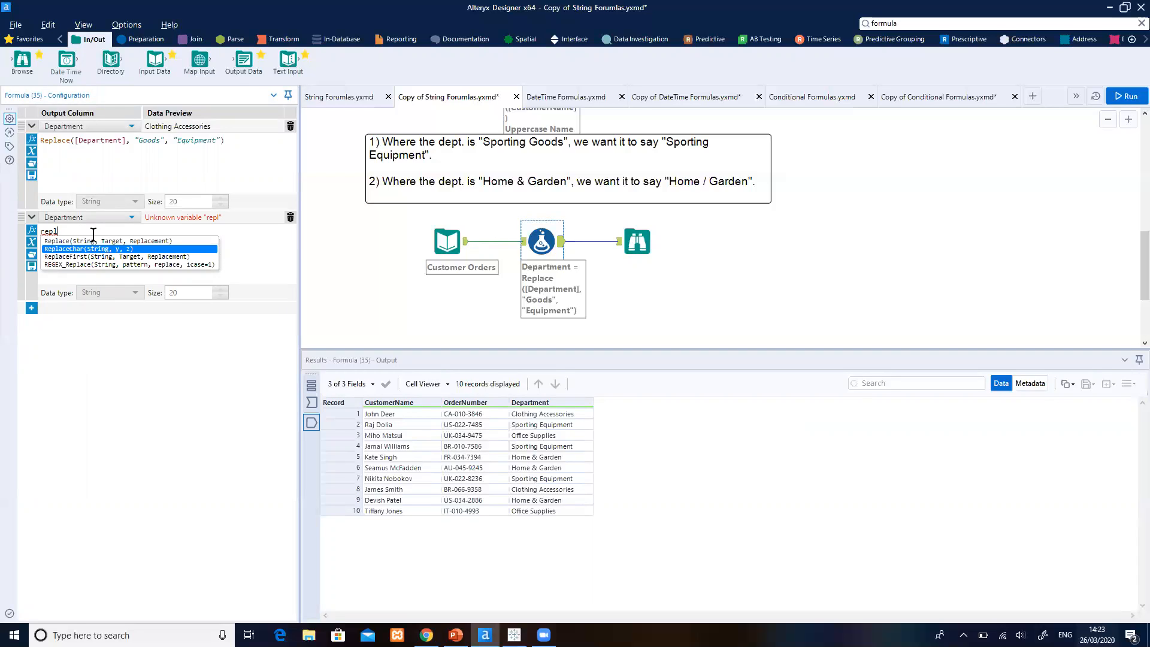
key("Return")
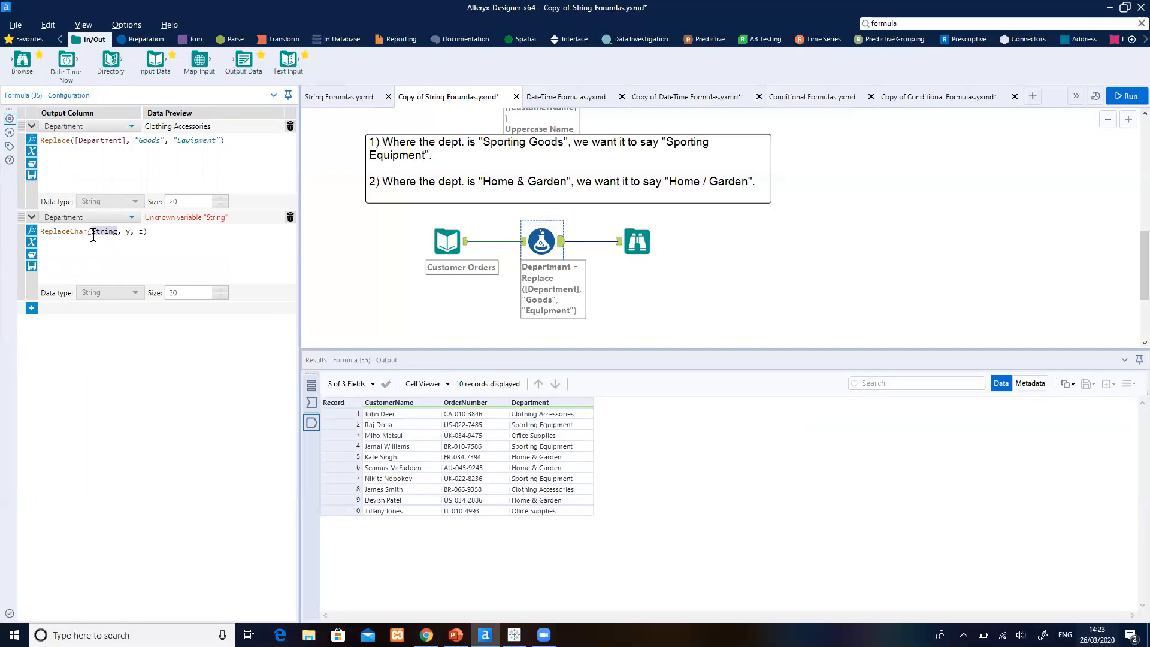
type("[s")
key("BackSpace")
type("de")
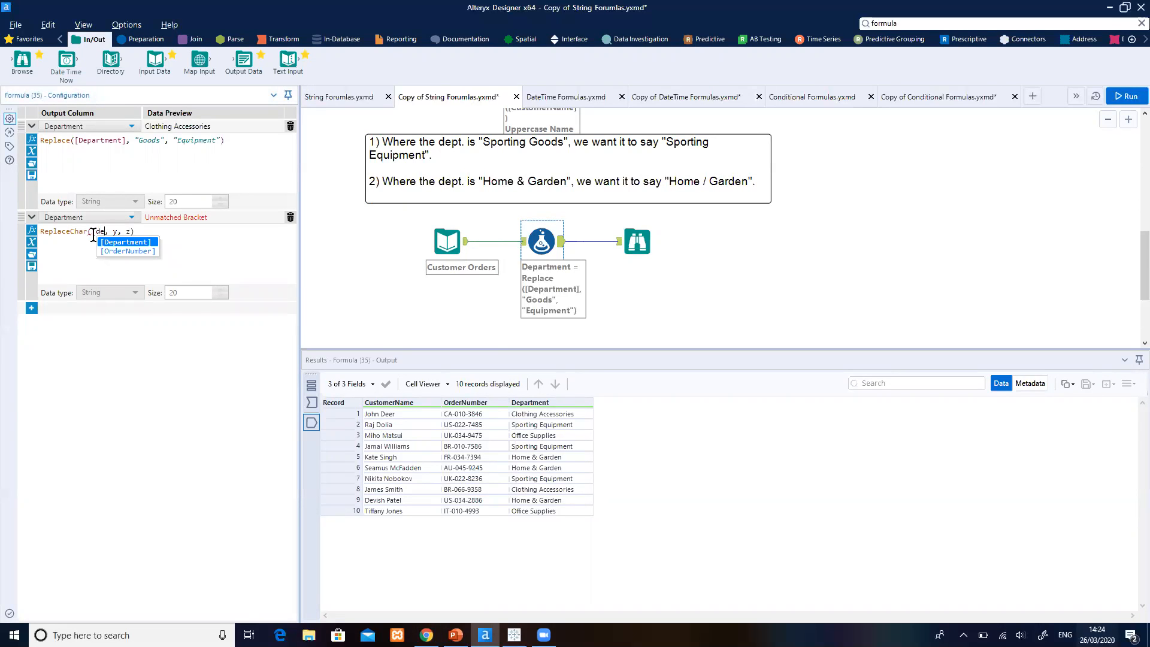
key("Return")
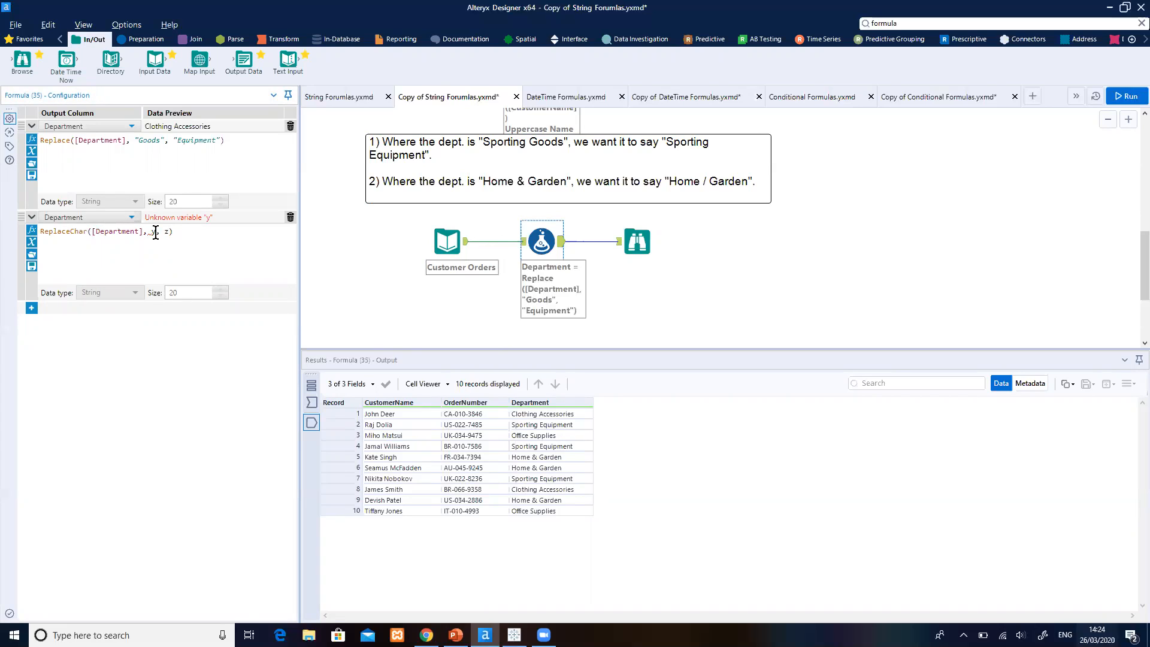
key("BackSpace")
type("\"&\"")
key("BackSpace")
type("\"/\"")
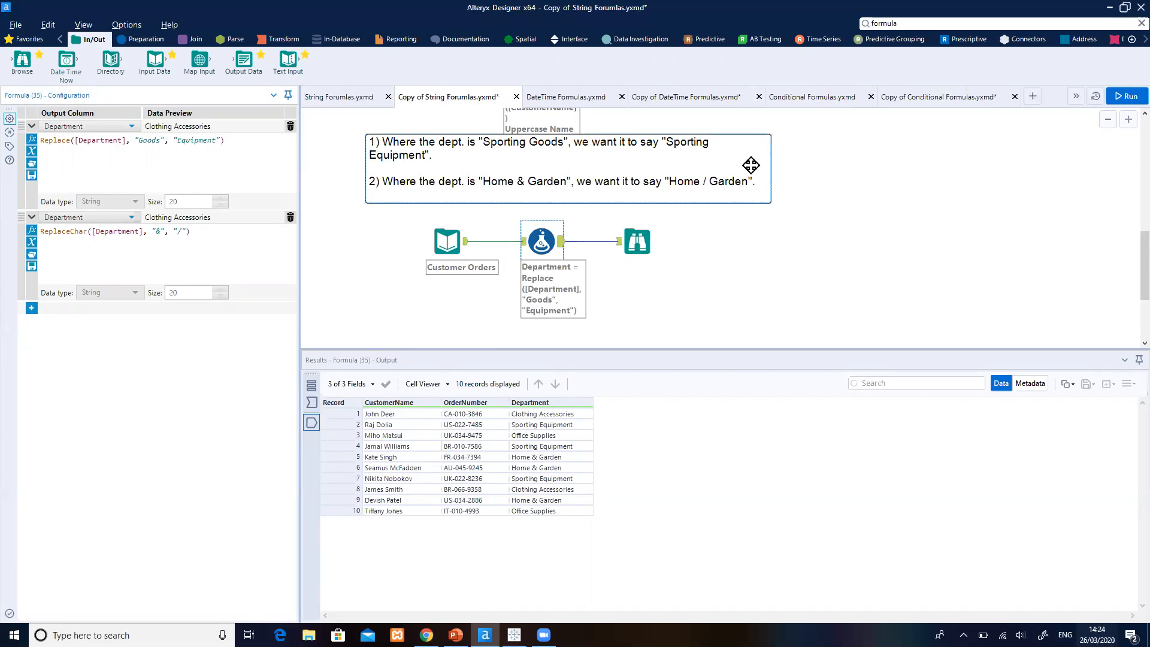
left_click(1129, 97)
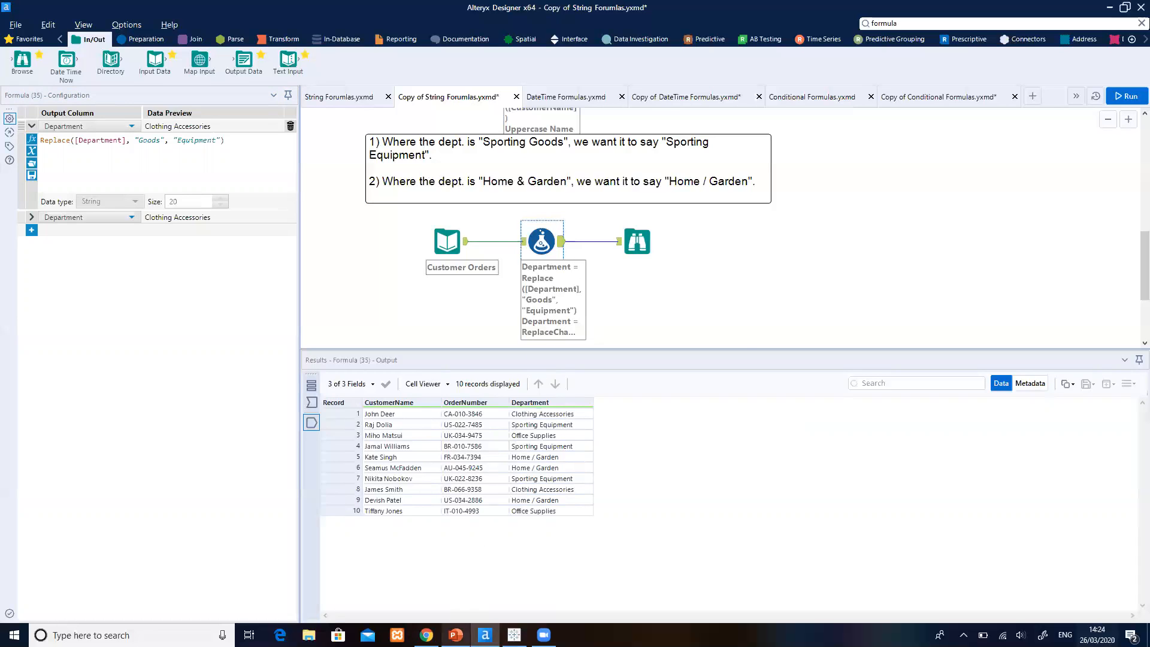
Switch to the PowerPoint presentation, start the slide show from the current slide and advance to the DateTime Formulas slide.
left_click(456, 636)
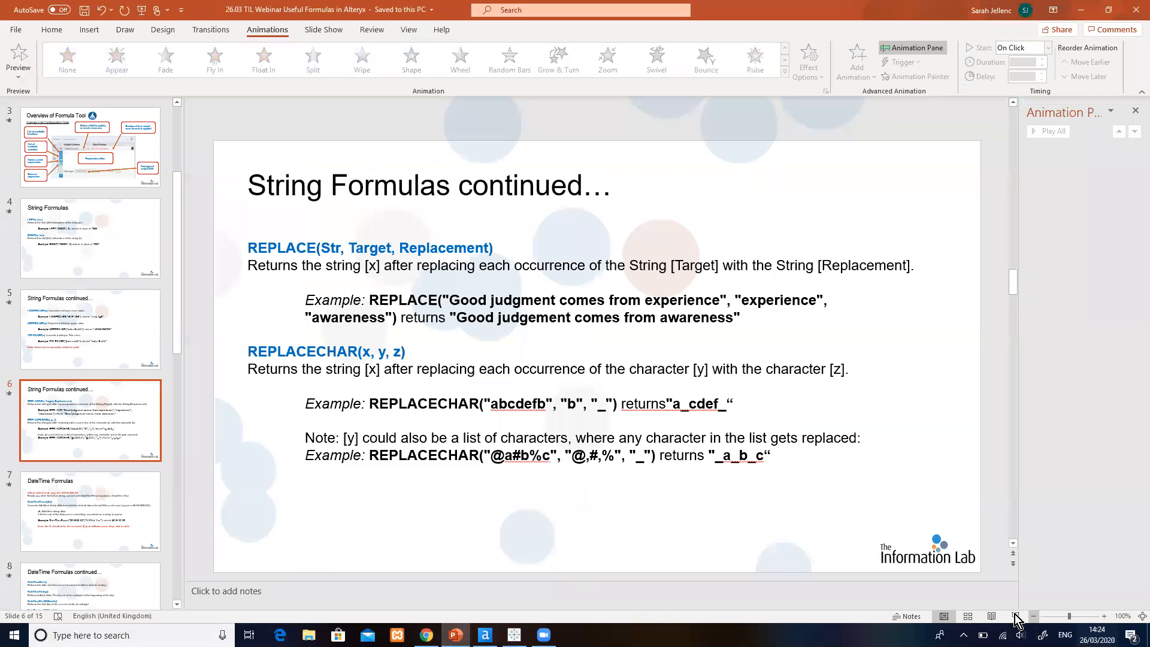
key("shift+F5")
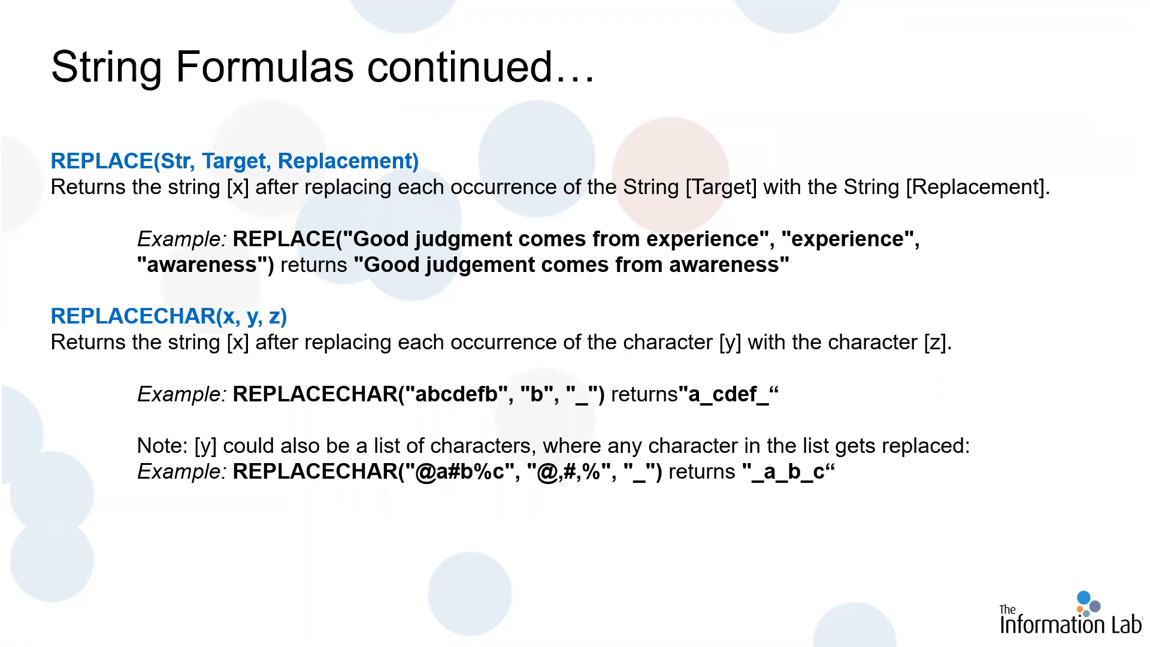
key("Right")
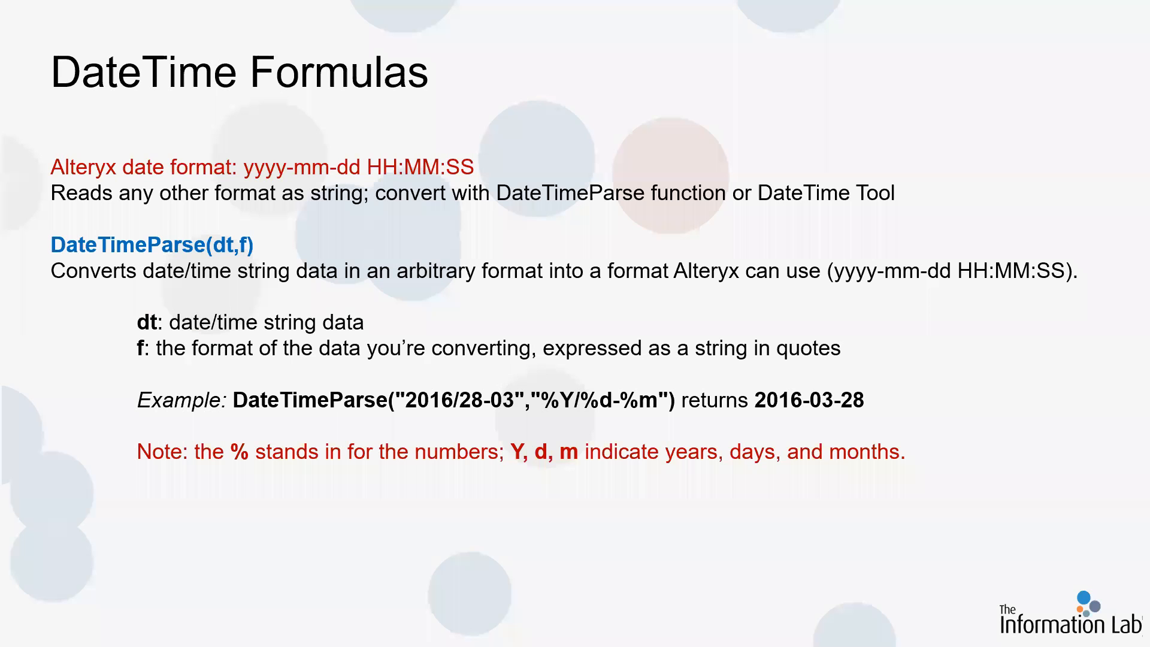
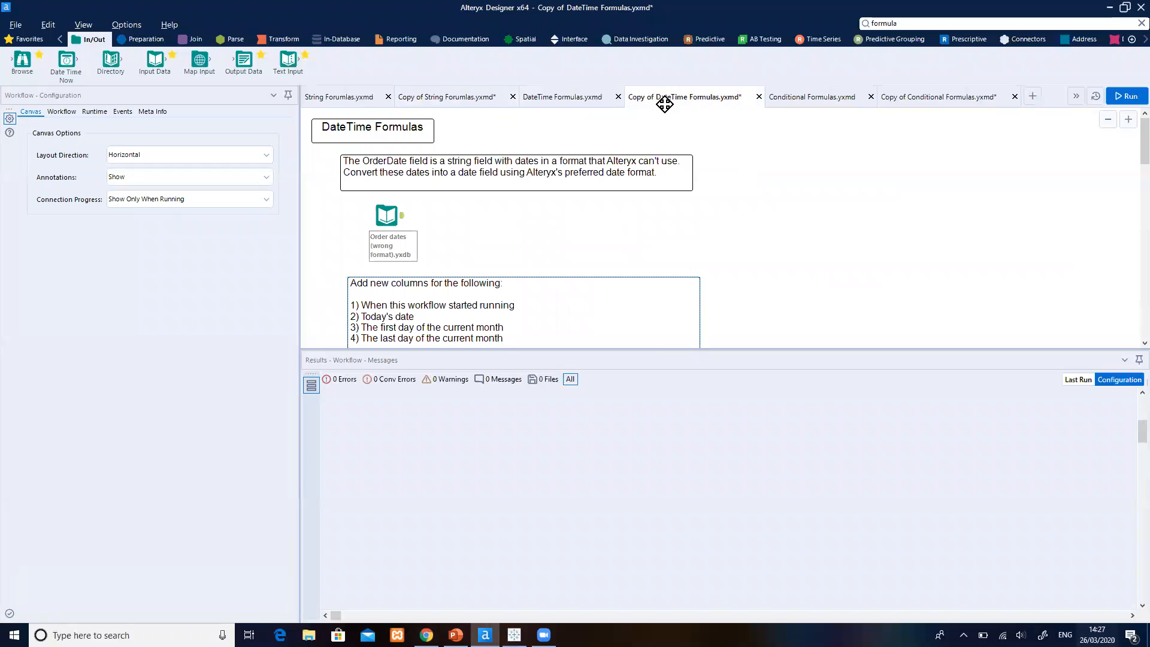
Run the DateTime Formulas workflow and view the output of the Order dates (wrong format) input.
left_click_drag(656, 364, 657, 393)
left_click(410, 226)
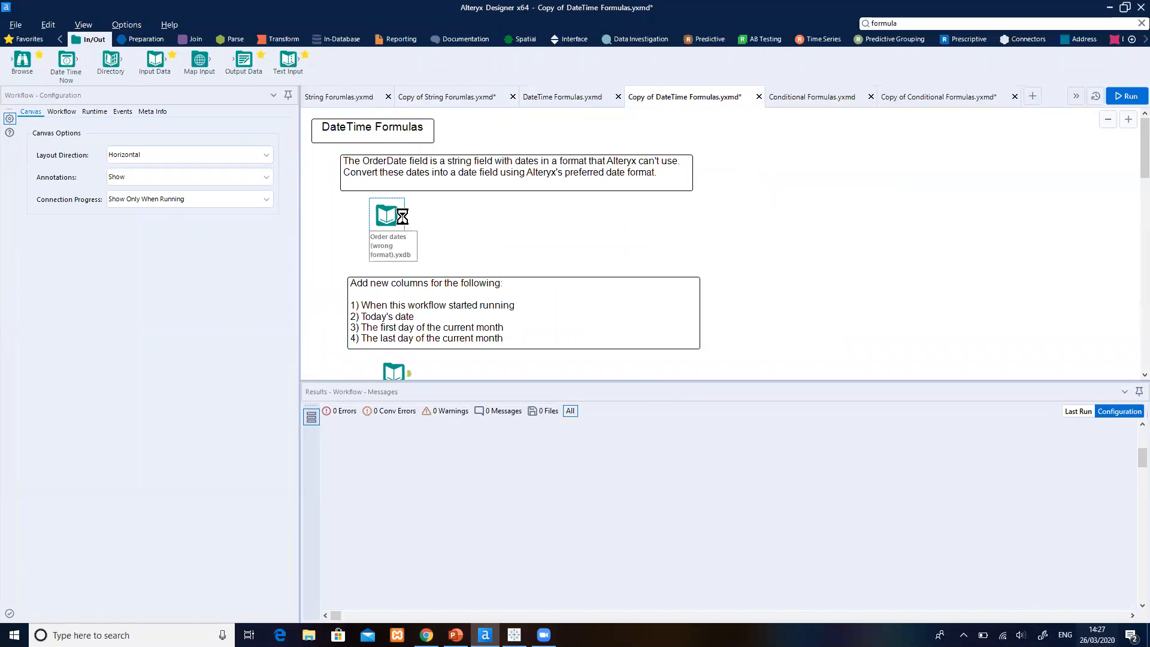
left_click(1126, 97)
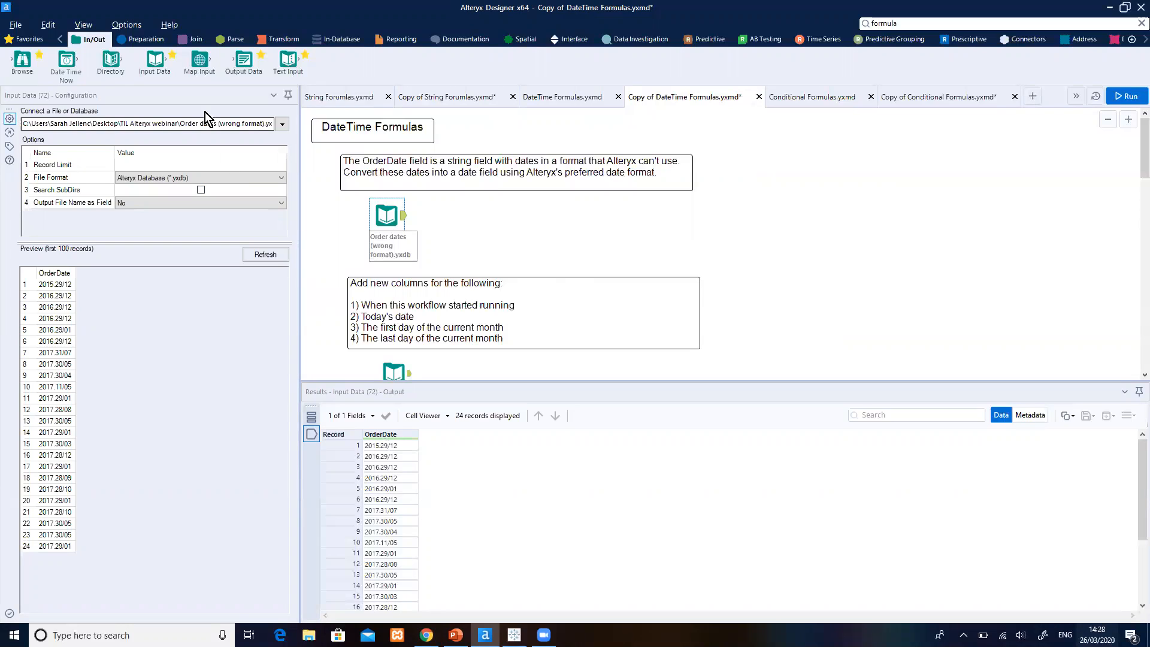
Connect a Formula tool to the Order dates input and add an output column named OrderDate_CorrectFormat.
left_click(151, 42)
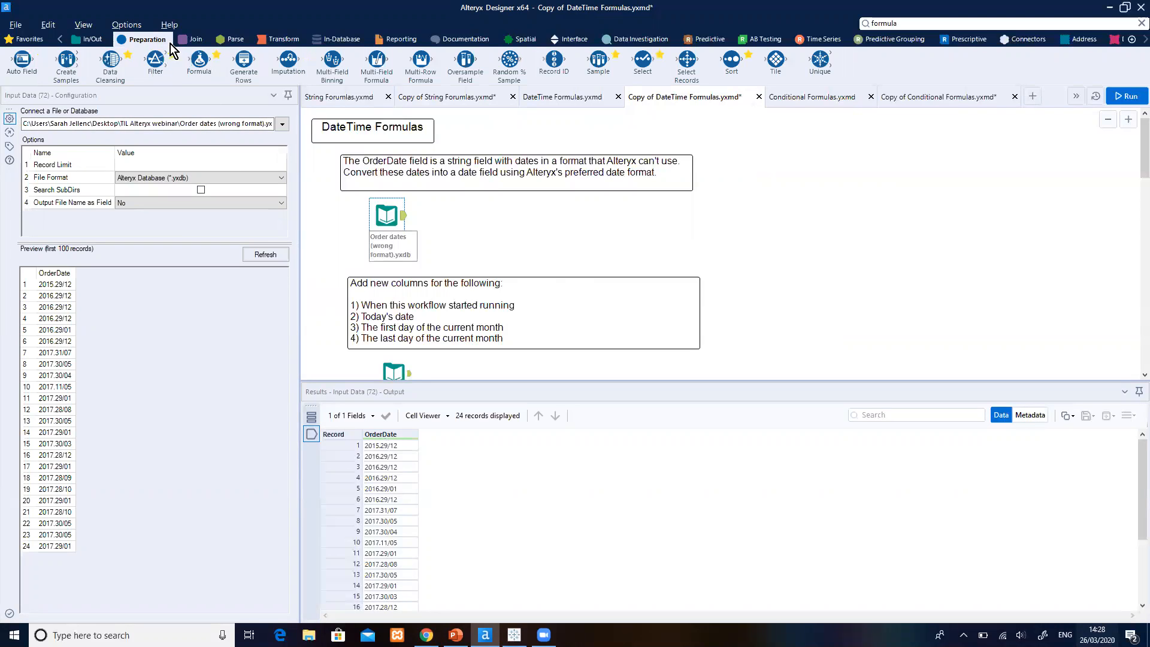
left_click_drag(194, 50, 453, 217)
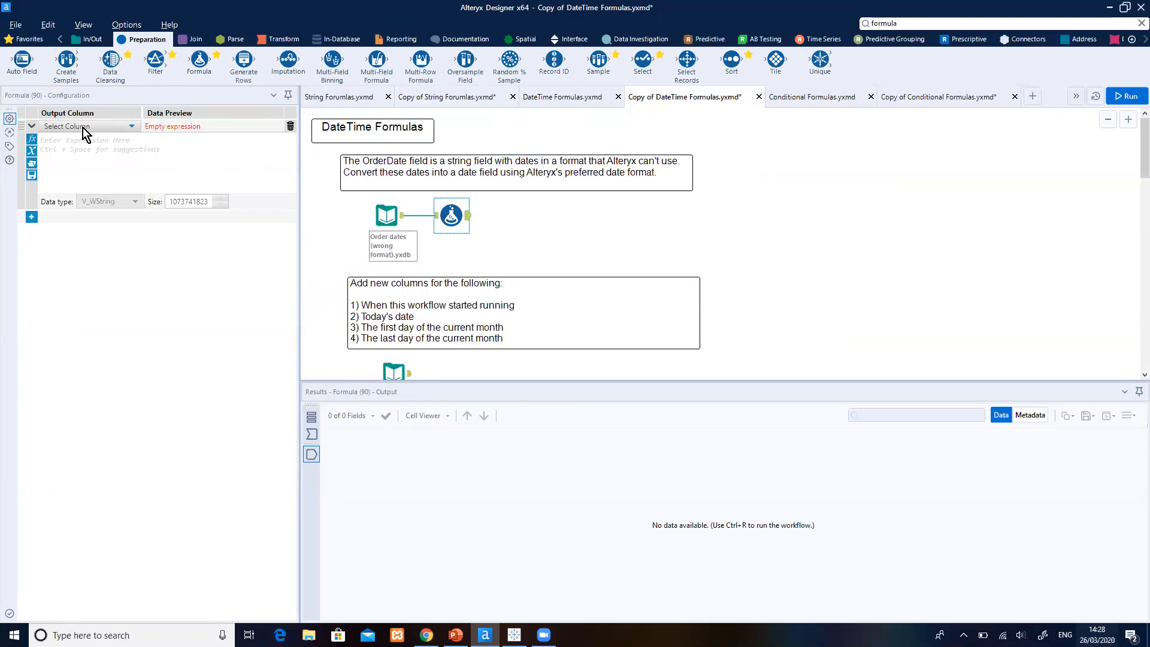
left_click(111, 127)
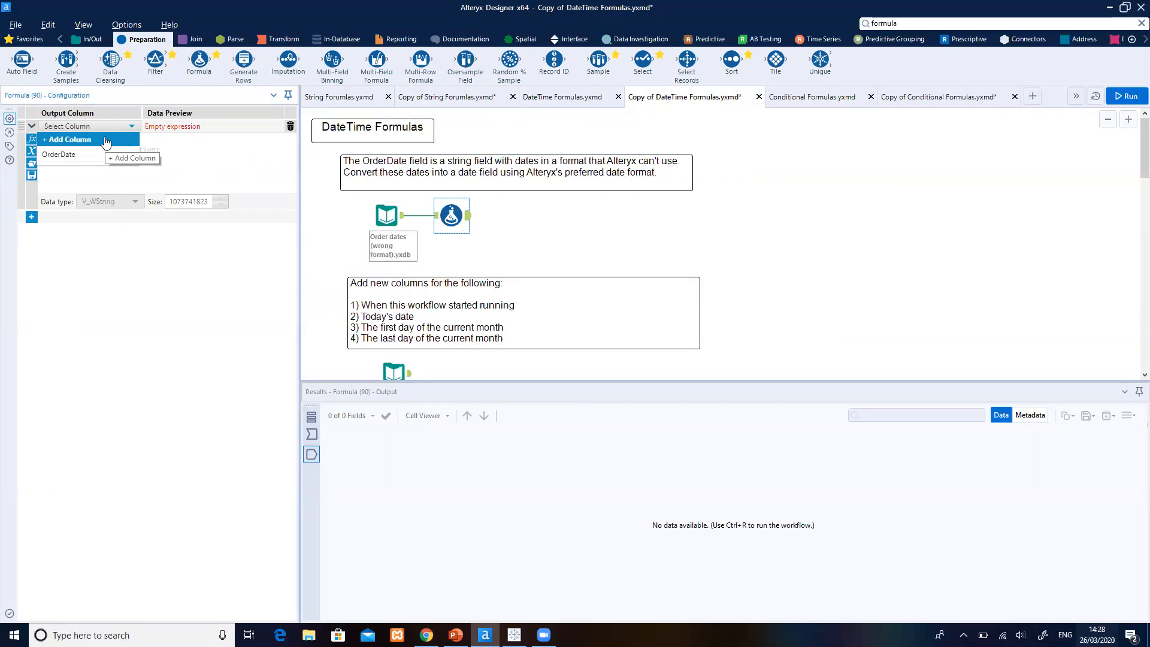
left_click(105, 140)
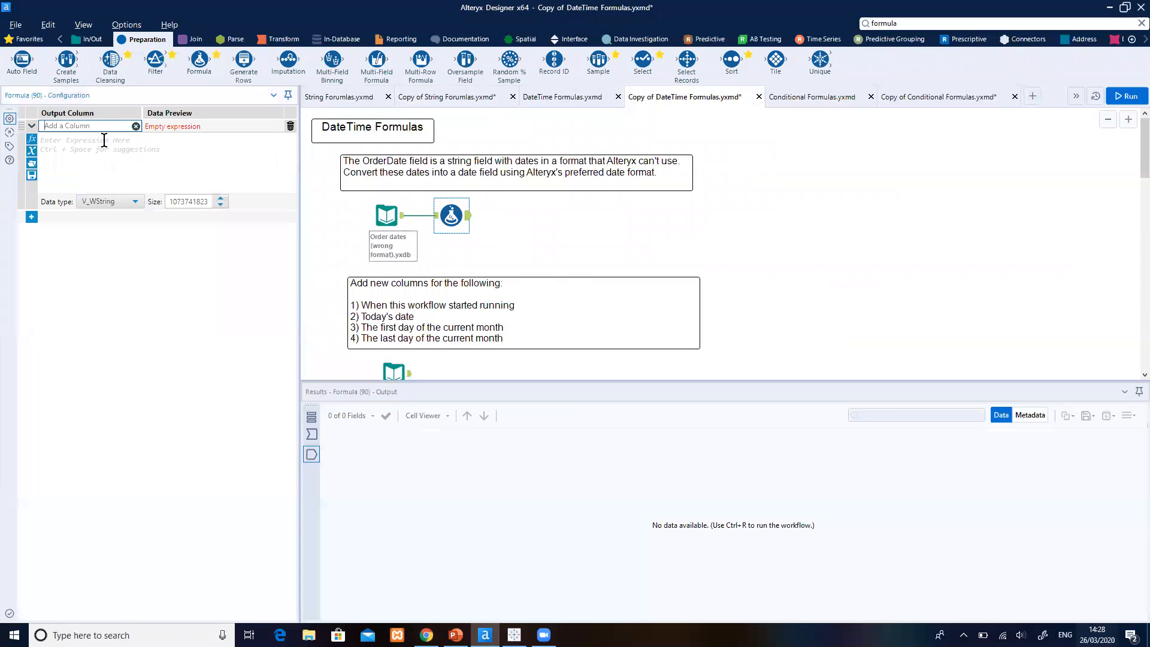
type("OrderDate_CorrectFr")
left_click(104, 140)
left_click(113, 127)
left_click(116, 128)
key("BackSpace")
type("ormat")
Begin the OrderDate_CorrectFormat expression with DateTimeParse, using [OrderDate] as its date argument and an opening quote for the format.
left_click(88, 161)
type("date")
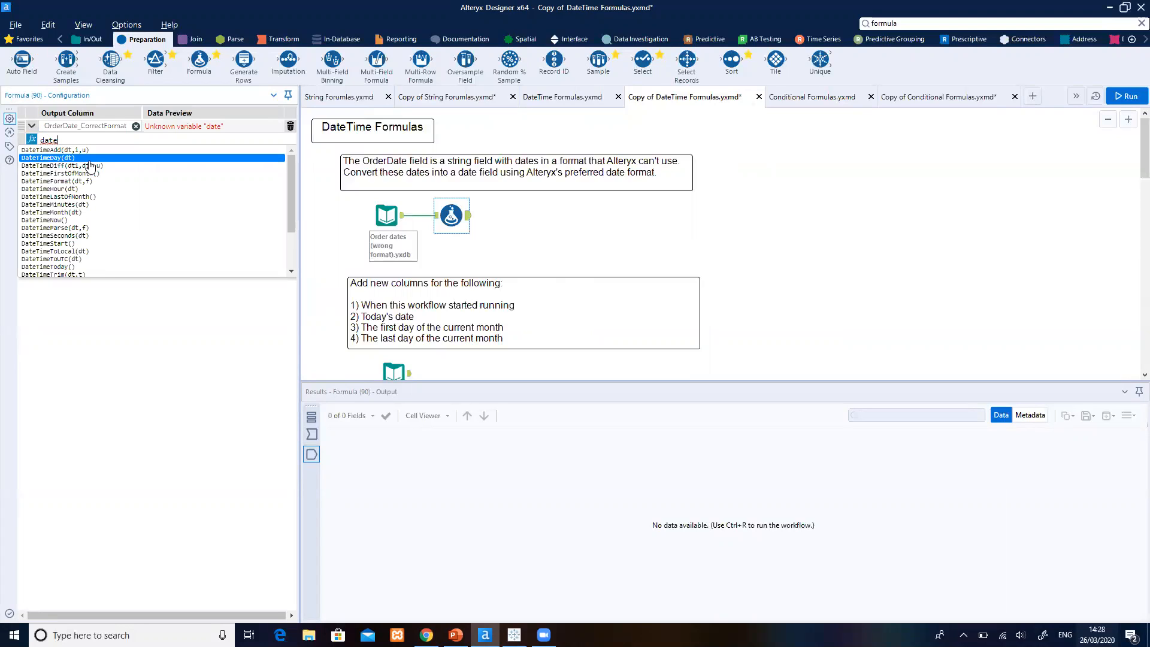
type("time")
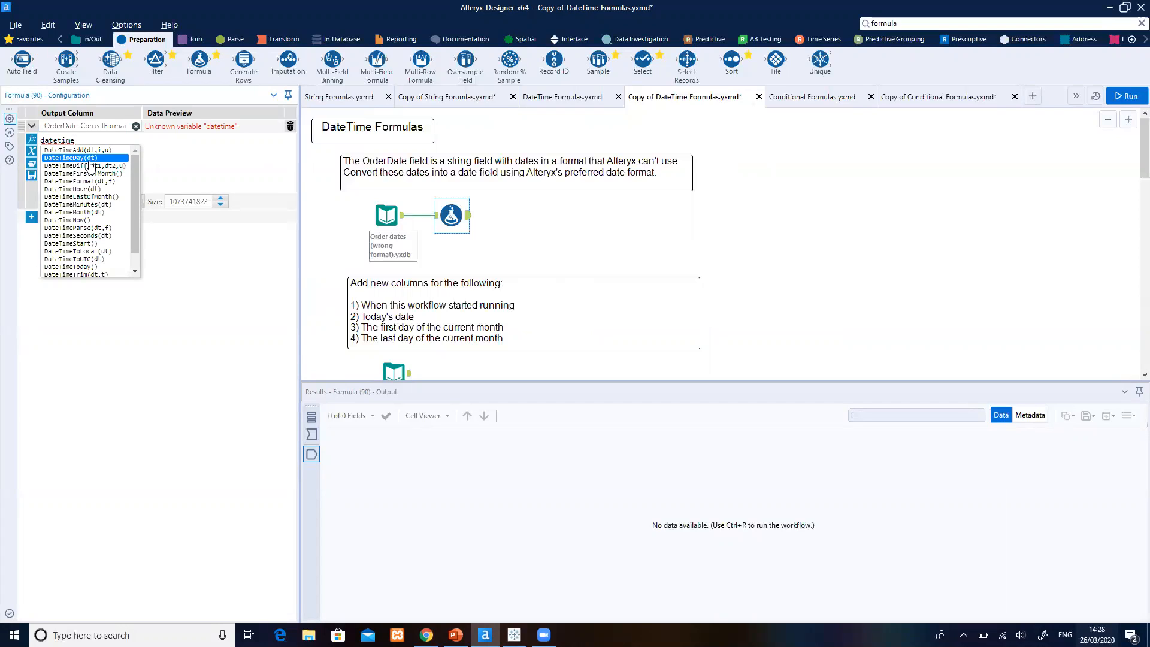
type("par")
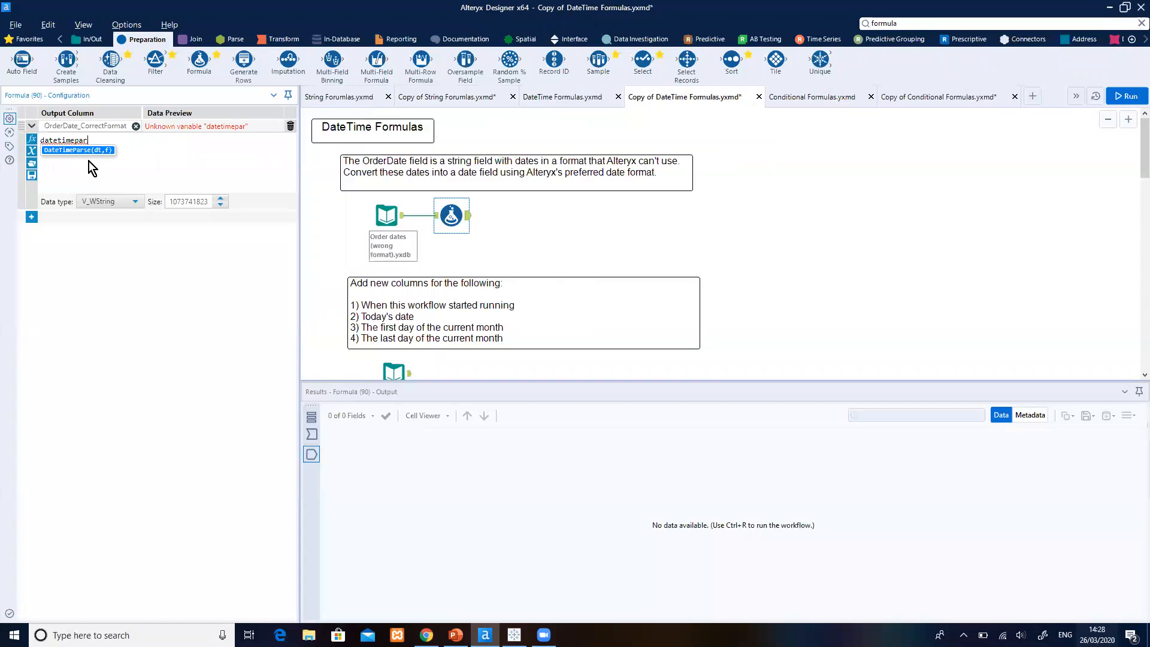
key("Return")
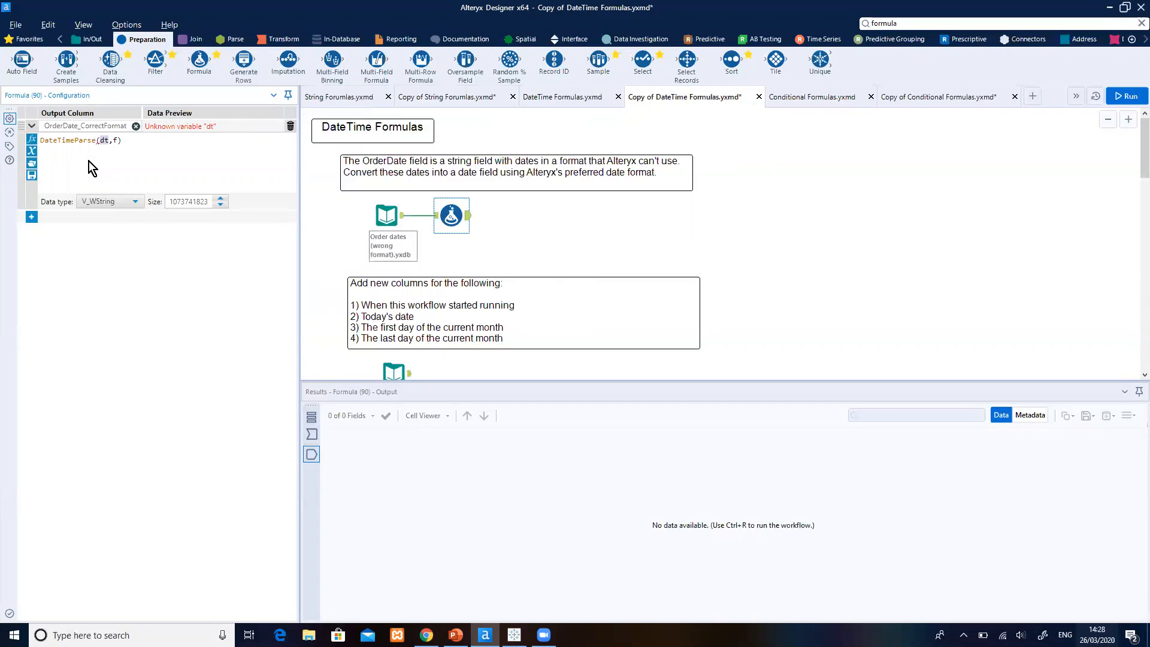
type("[or")
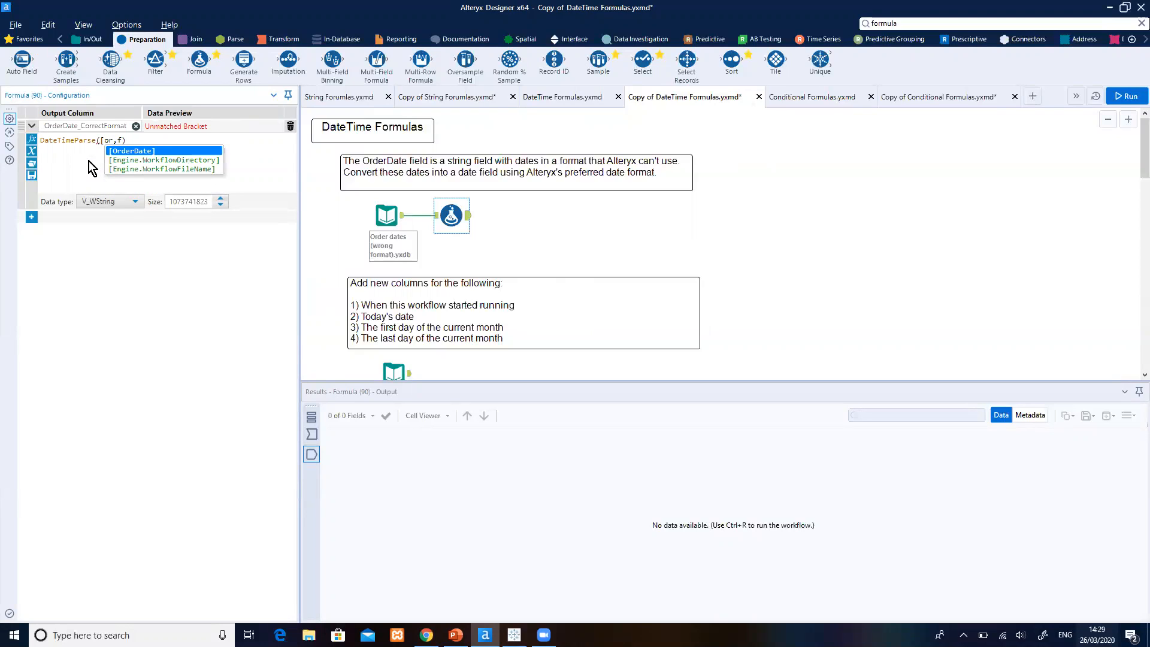
key("Return")
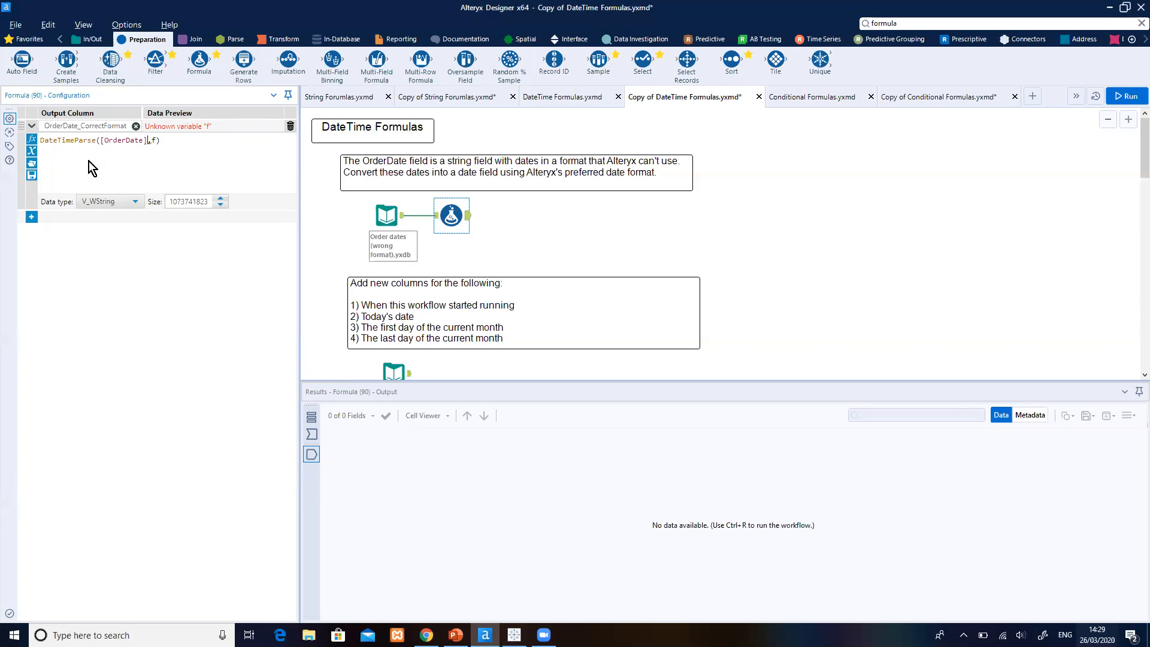
key("BackSpace")
type("\"")
Check the date layout in the Order dates input and complete the DateTimeParse format argument as "%Y.%d/%m".
left_click_drag(516, 381, 522, 271)
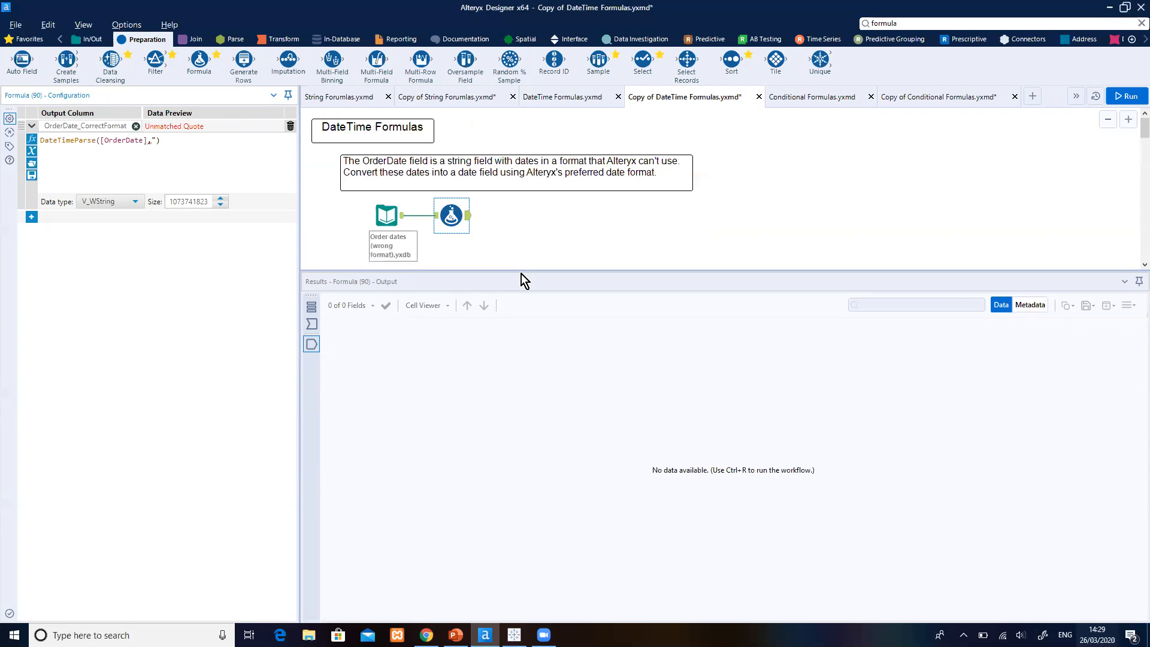
left_click(402, 214)
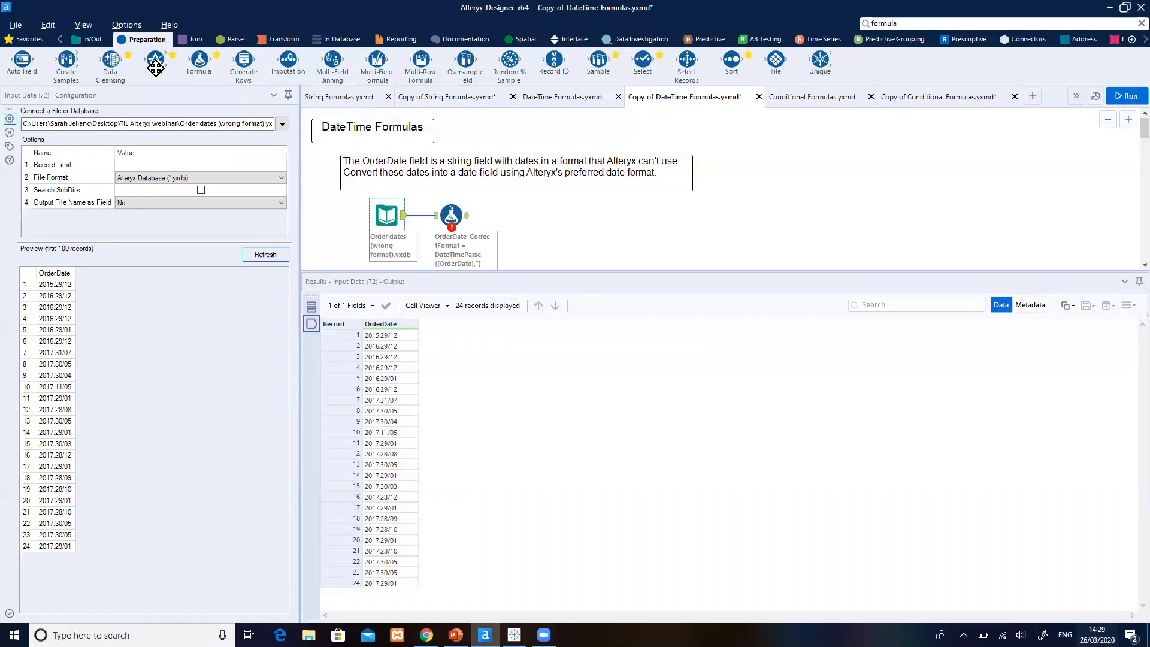
left_click(450, 214)
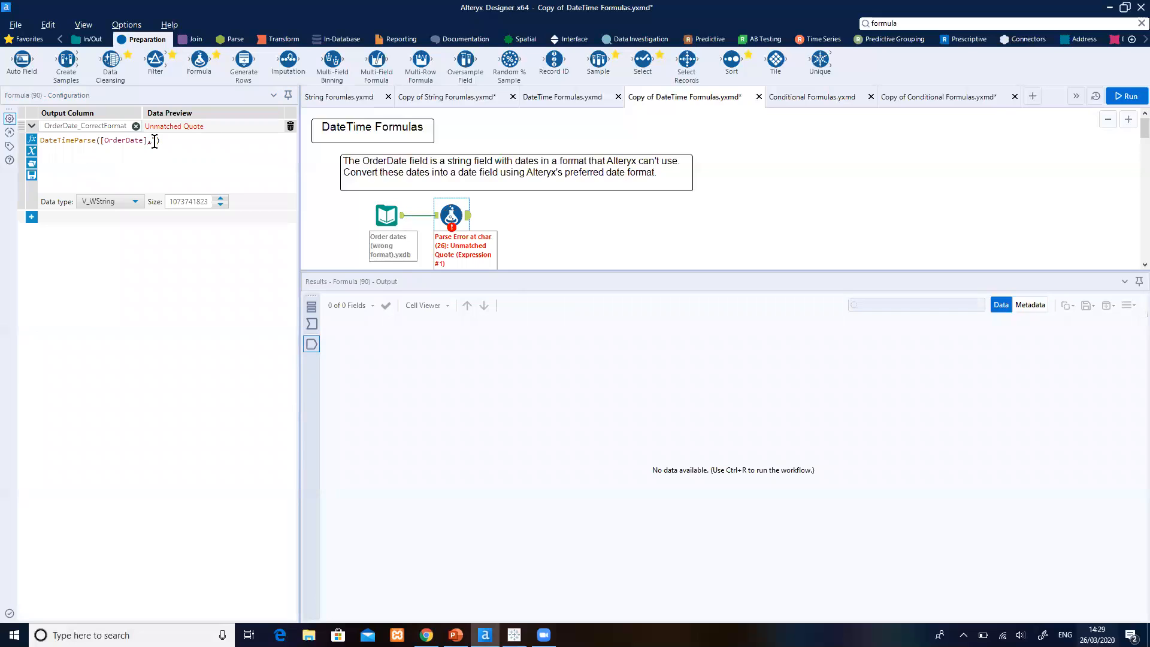
left_click(157, 140)
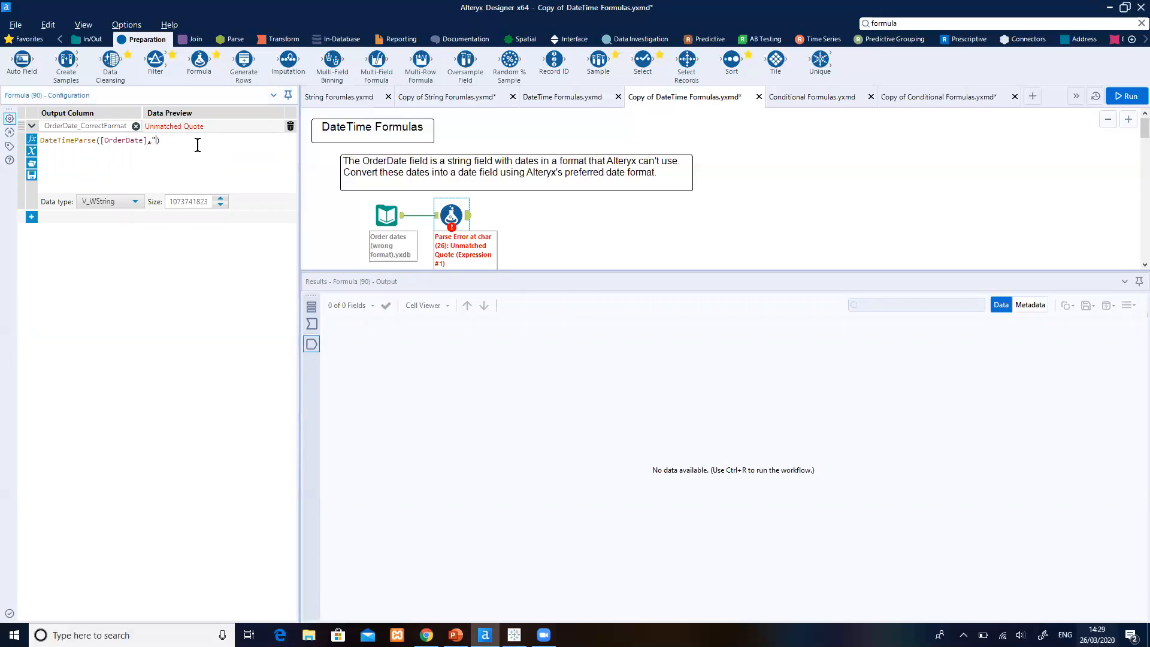
type("%Y.%d/%m\"")
Set the OrderDate_CorrectFormat column's data type to Date and run the workflow.
left_click(136, 202)
left_click(137, 201)
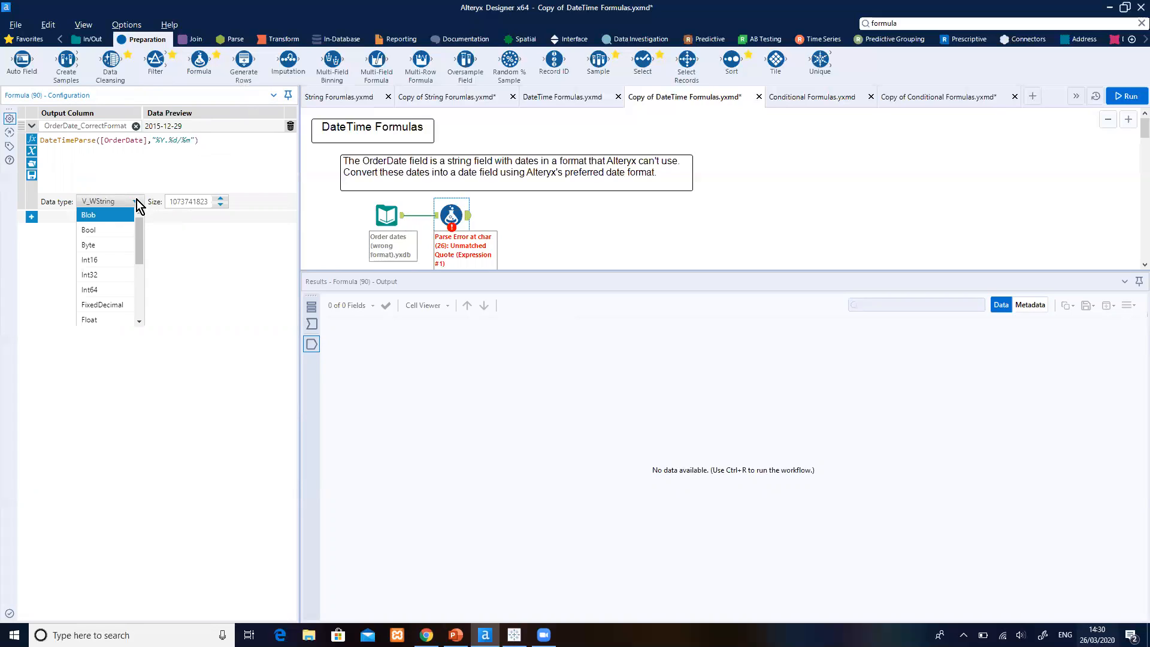
left_click_drag(140, 243, 141, 294)
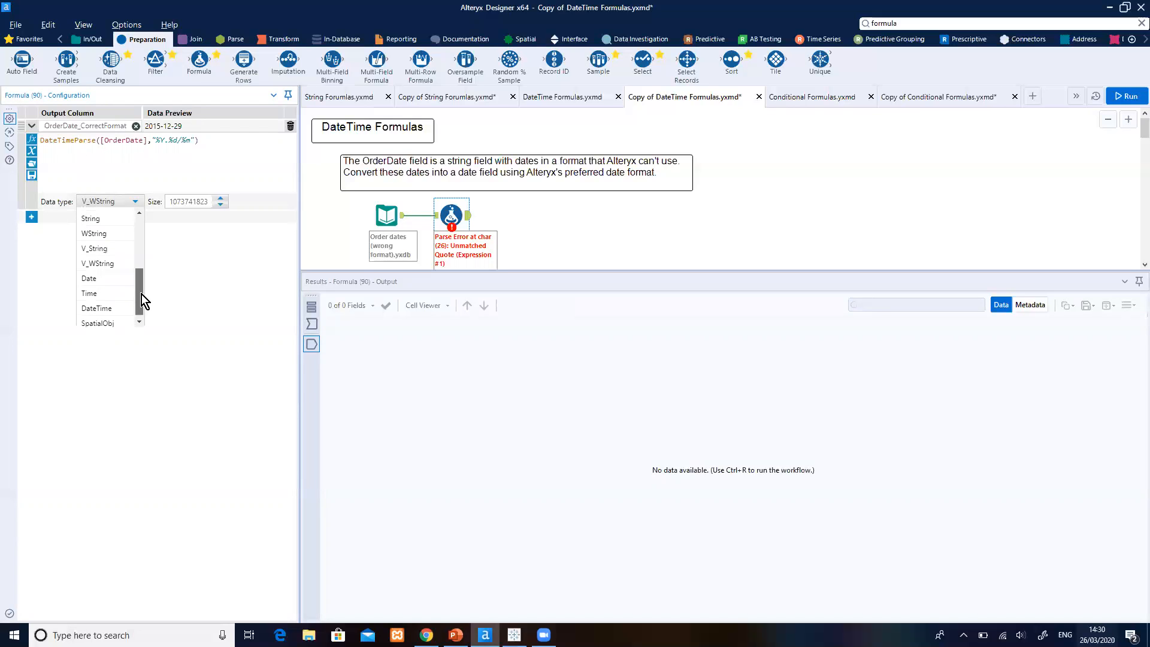
left_click(113, 277)
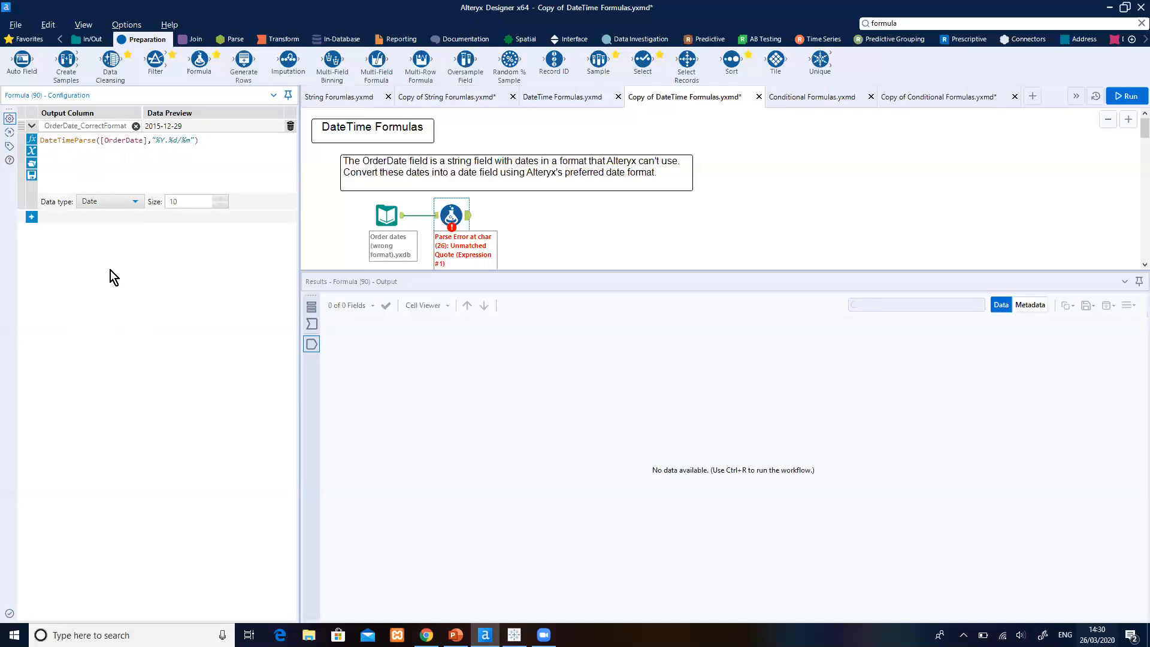
left_click_drag(685, 272, 689, 303)
left_click(1123, 96)
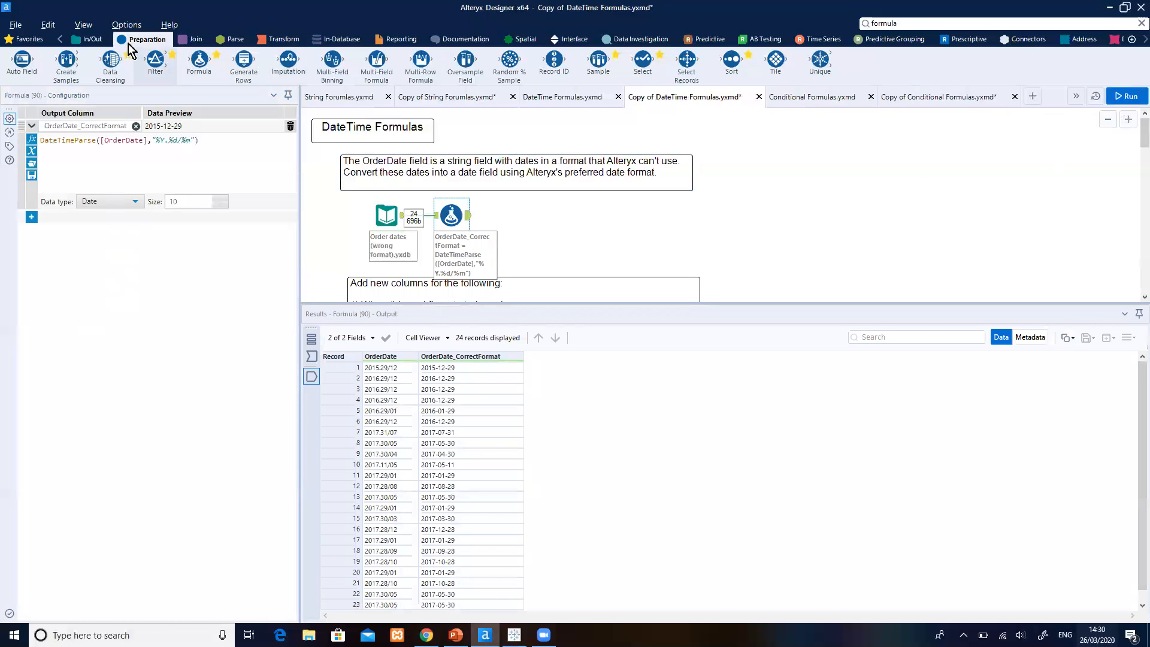
Connect a Browse tool after the order date Formula tool and rerun the workflow.
left_click(94, 39)
left_click_drag(23, 58, 523, 217)
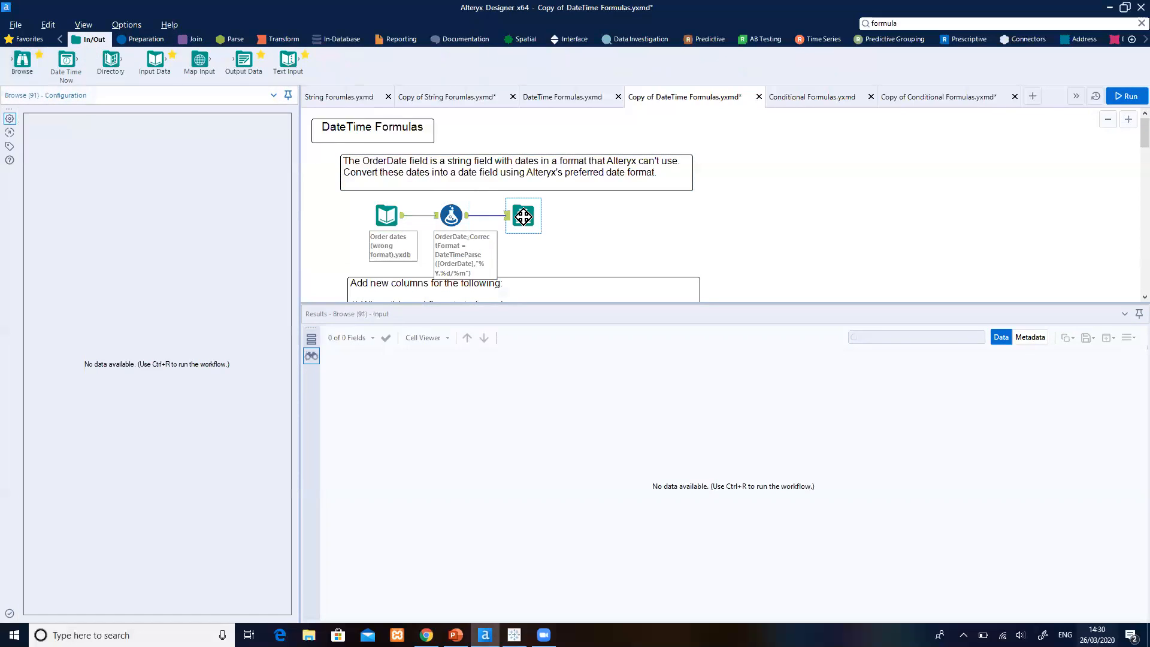
left_click(1127, 98)
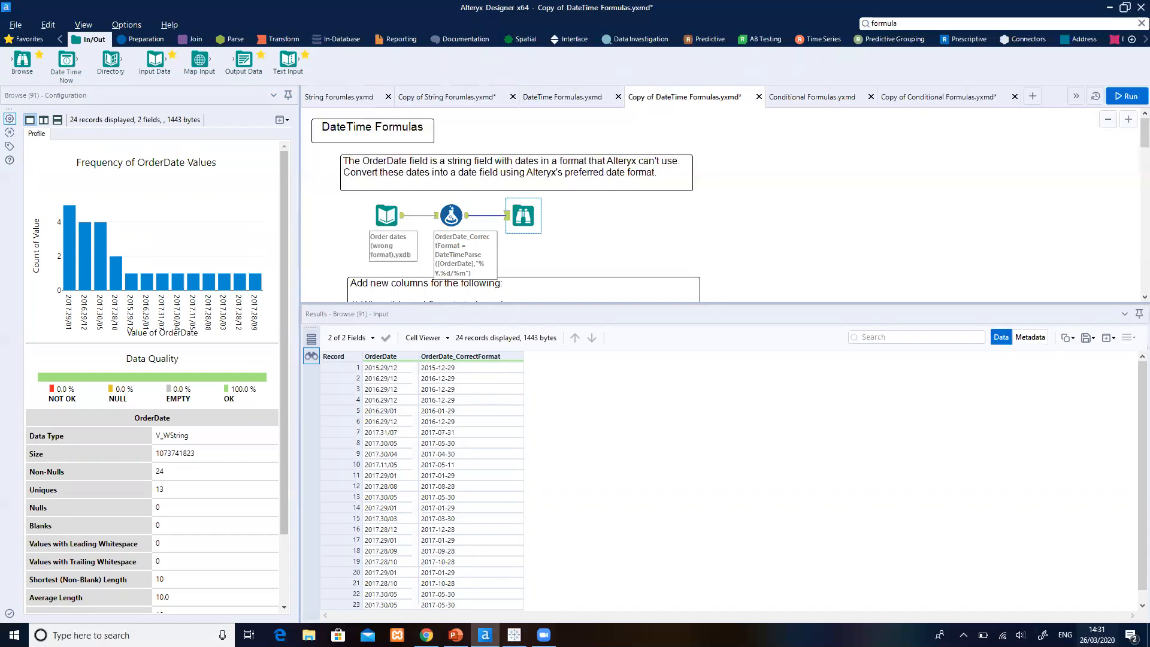
Switch to the PowerPoint presentation, start the slide show from the current slide and advance to the DateTime Formulas continued slide.
left_click(455, 635)
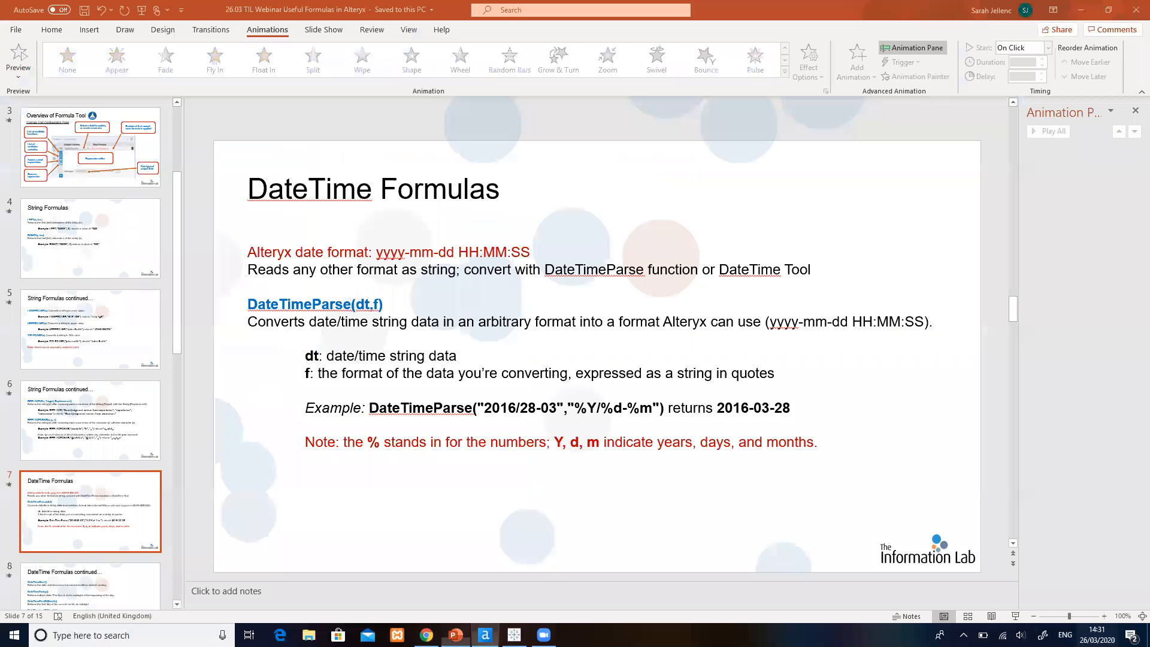
left_click(1015, 616)
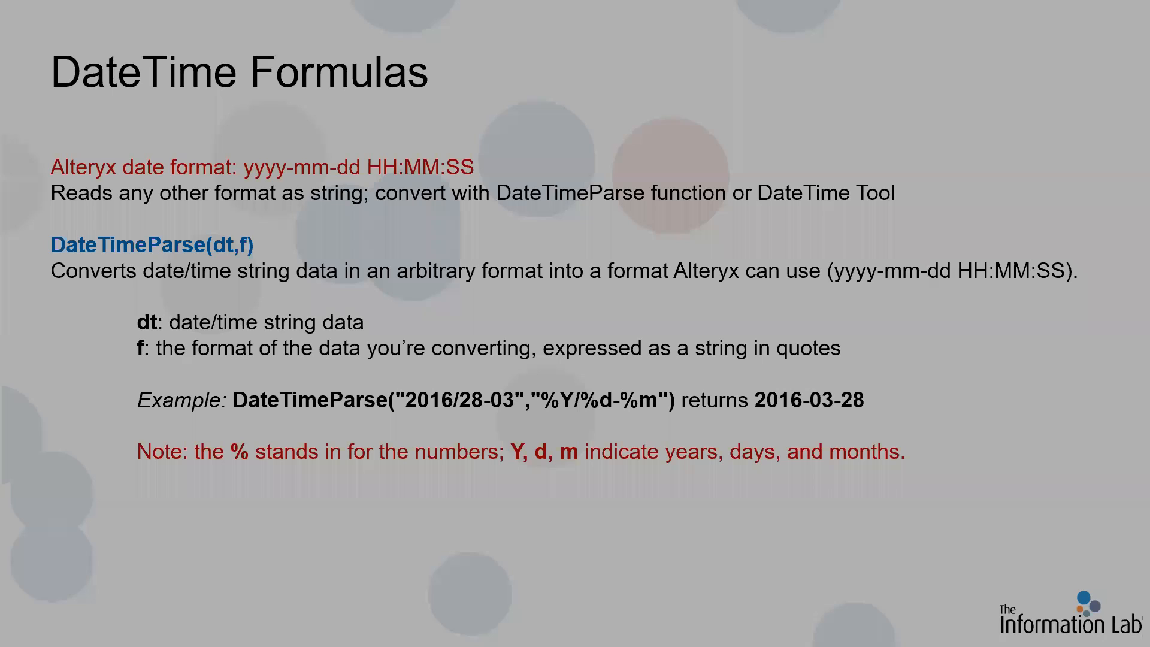
key("Right")
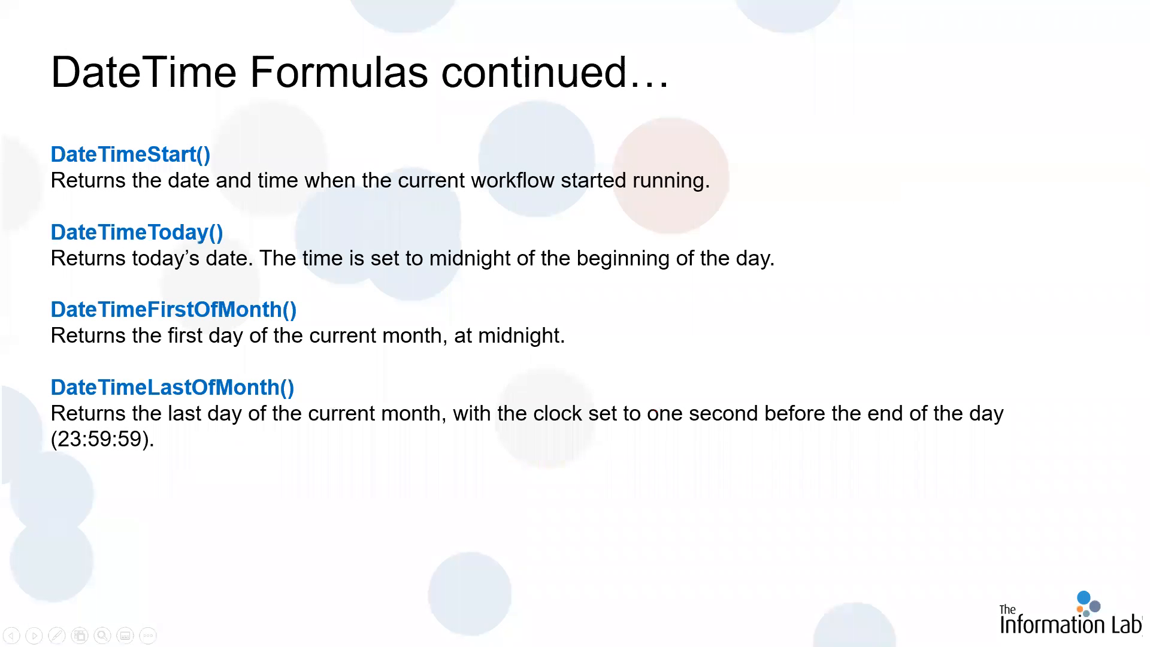
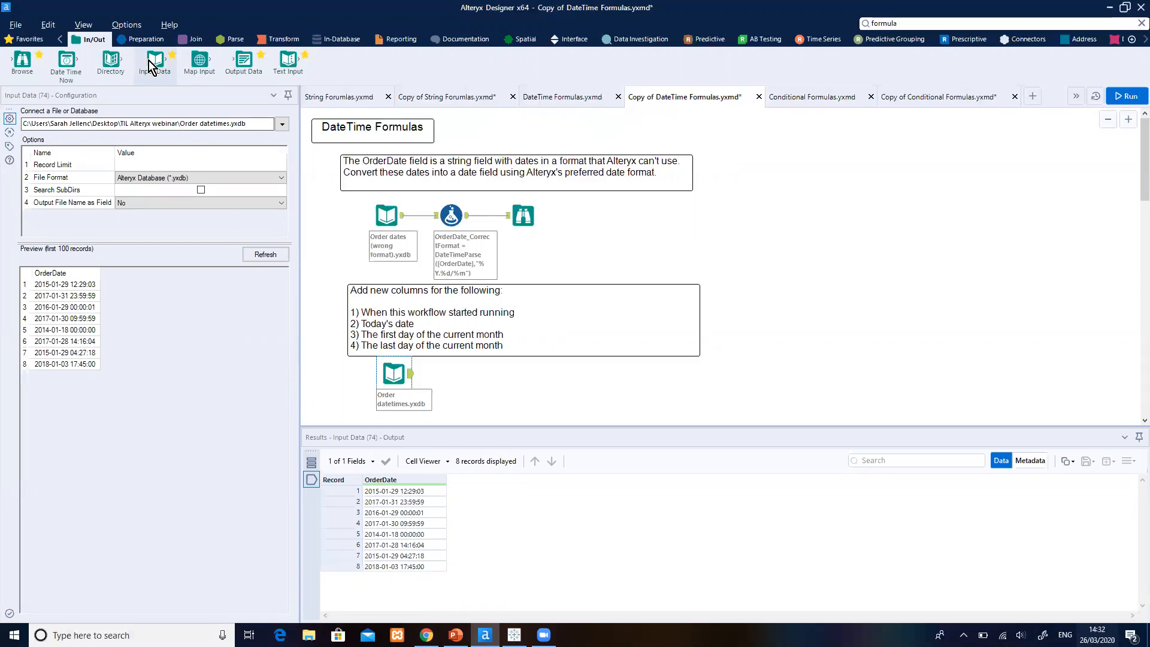
Connect a Formula tool to the Order datetimes input and add an output column named Workflow start.
left_click(143, 41)
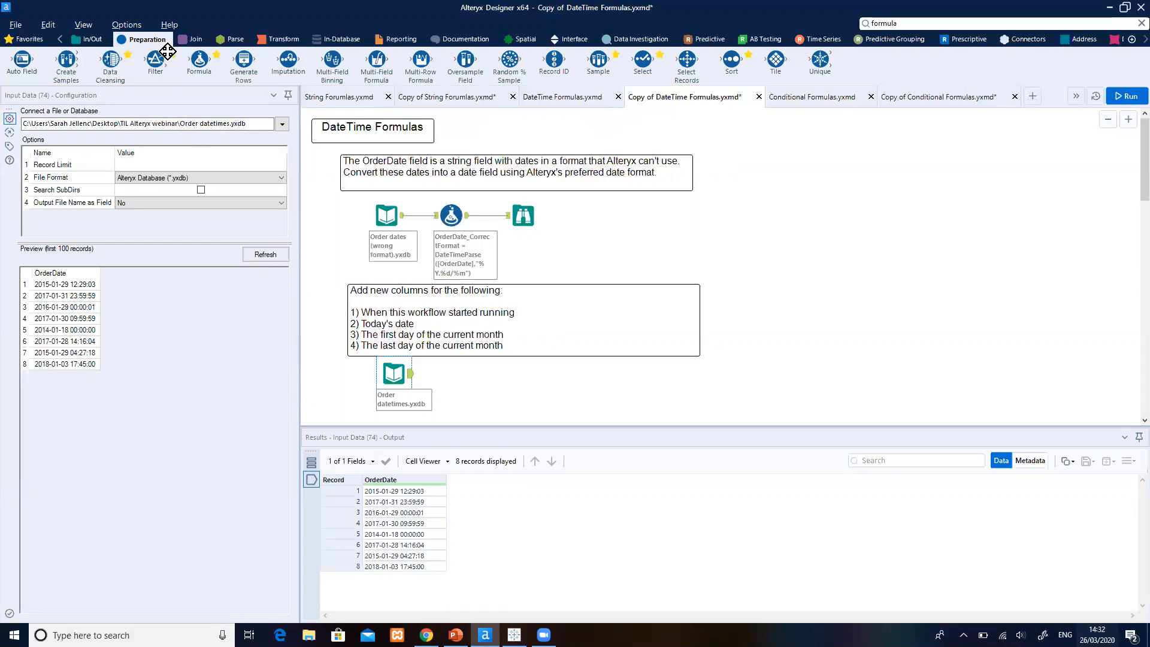
left_click_drag(199, 59, 463, 374)
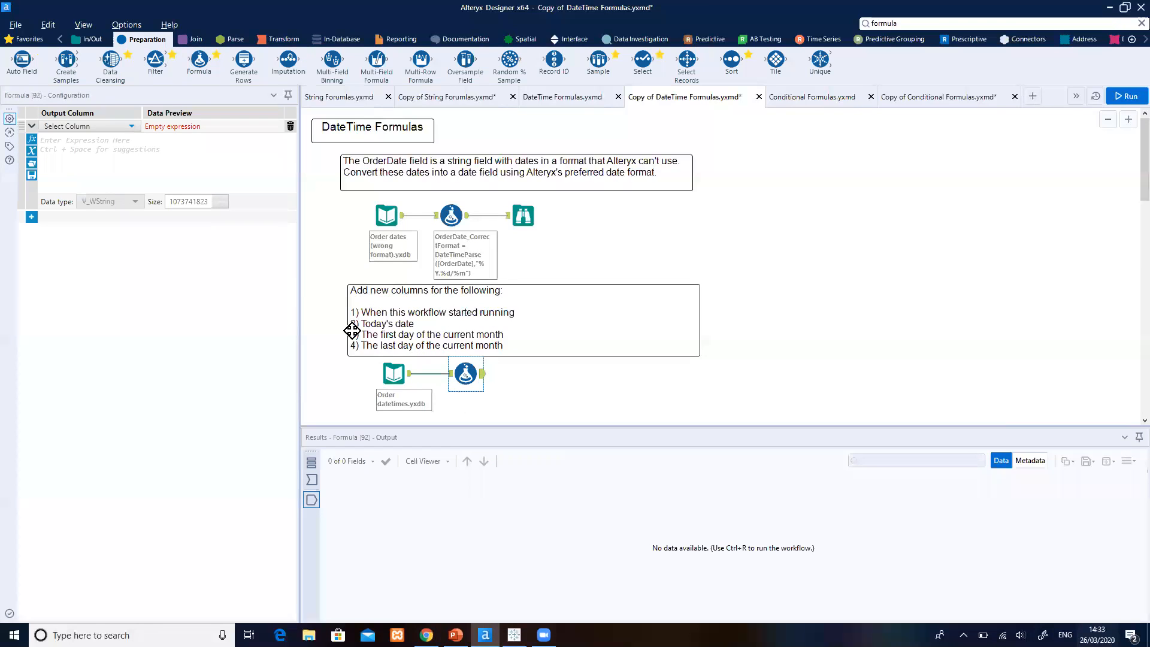
left_click(83, 127)
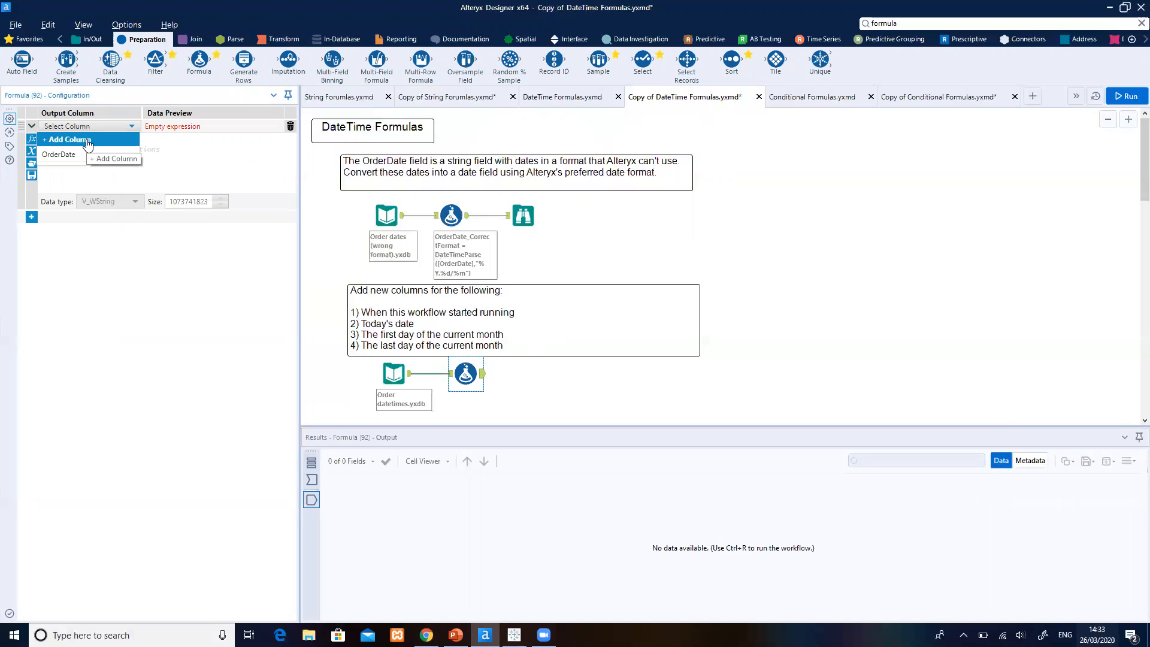
left_click(87, 142)
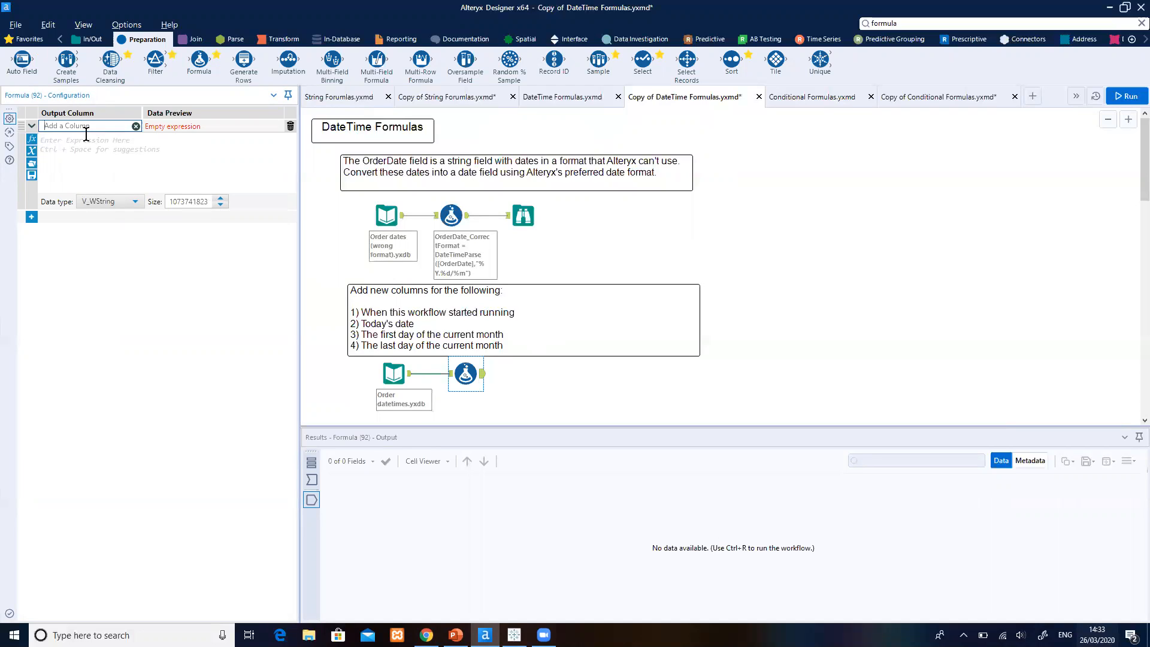
type("Workflow start")
Enter DateTimeStart() as the expression for the Workflow start column.
left_click(88, 146)
type("date")
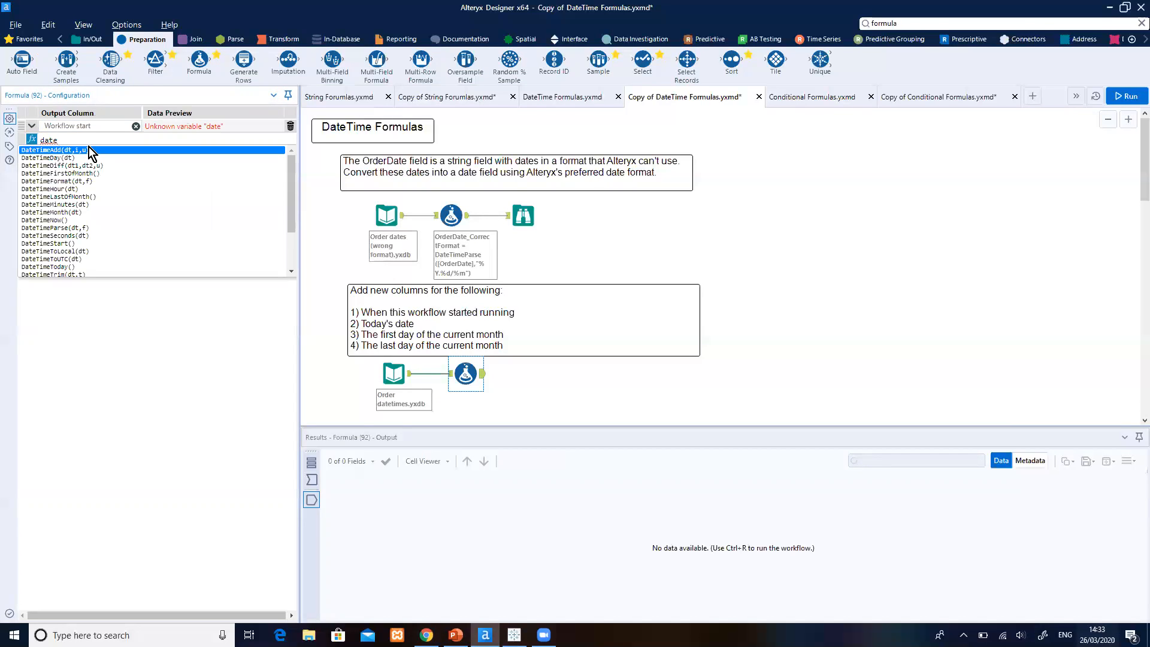
type("time")
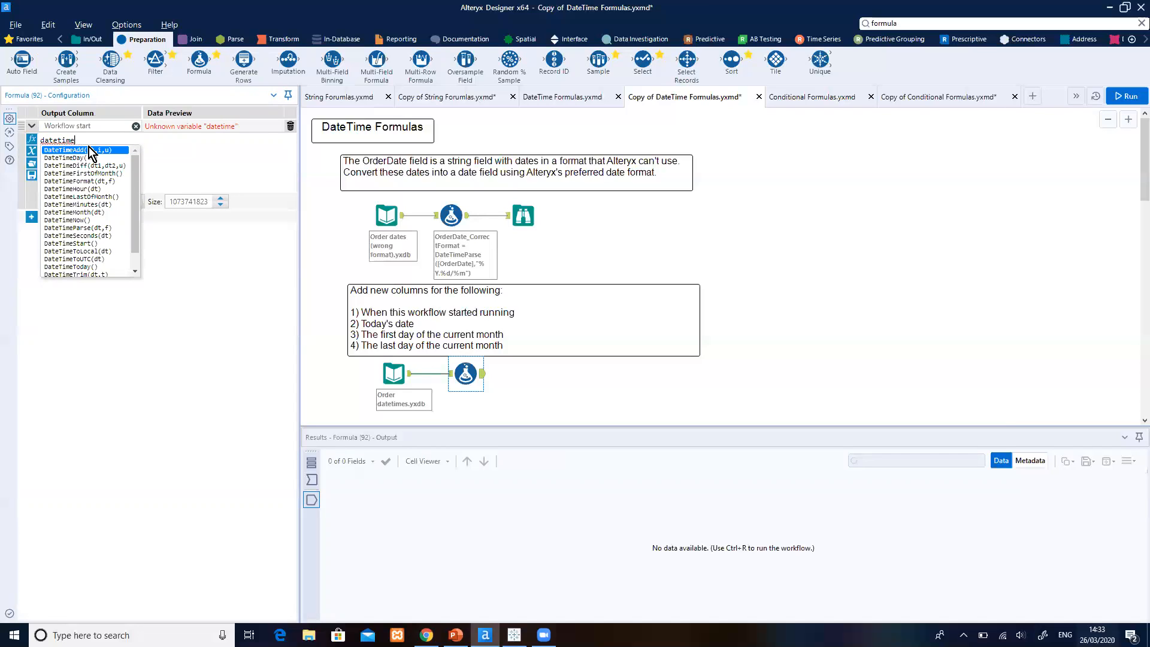
type("s")
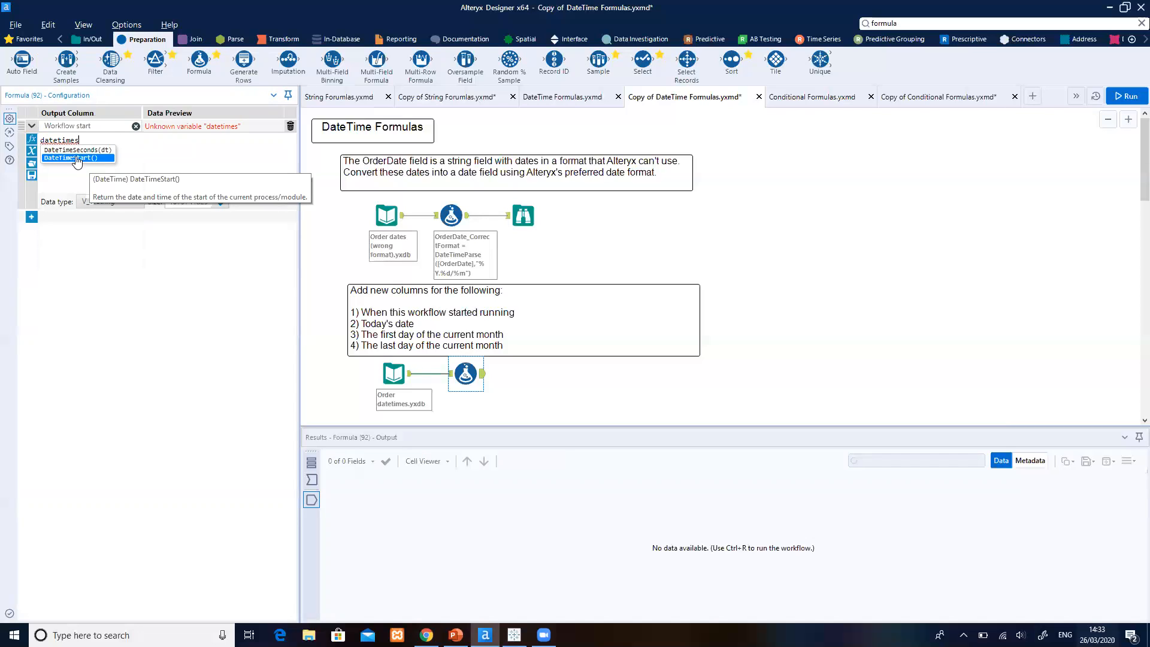
left_click(79, 158)
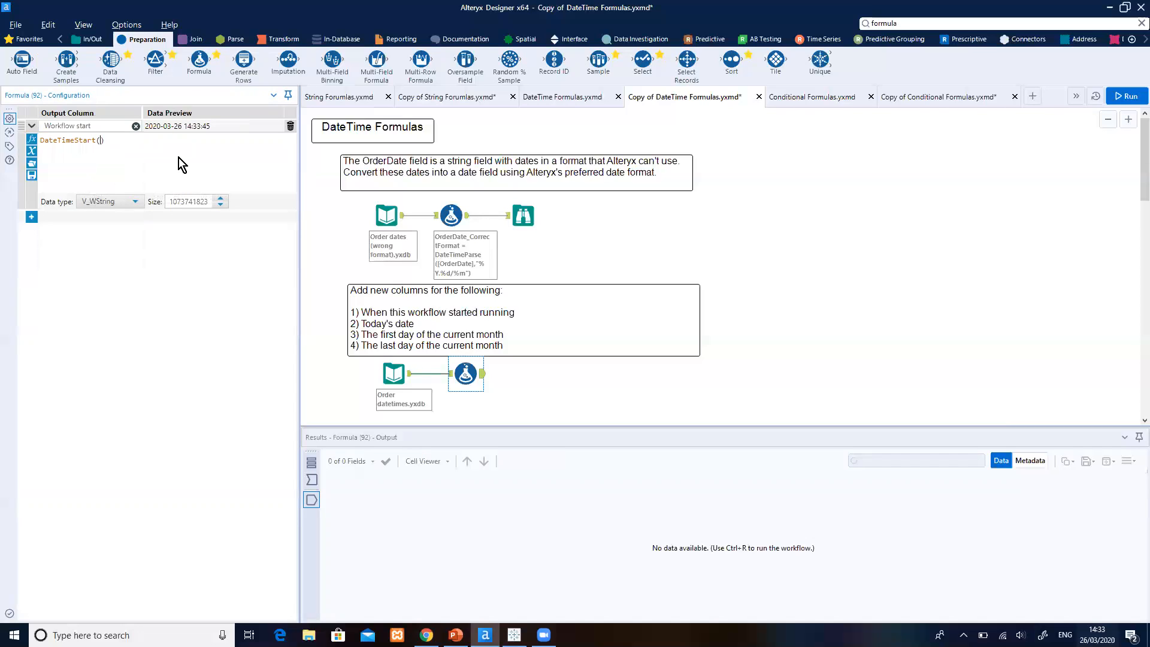
type("[")
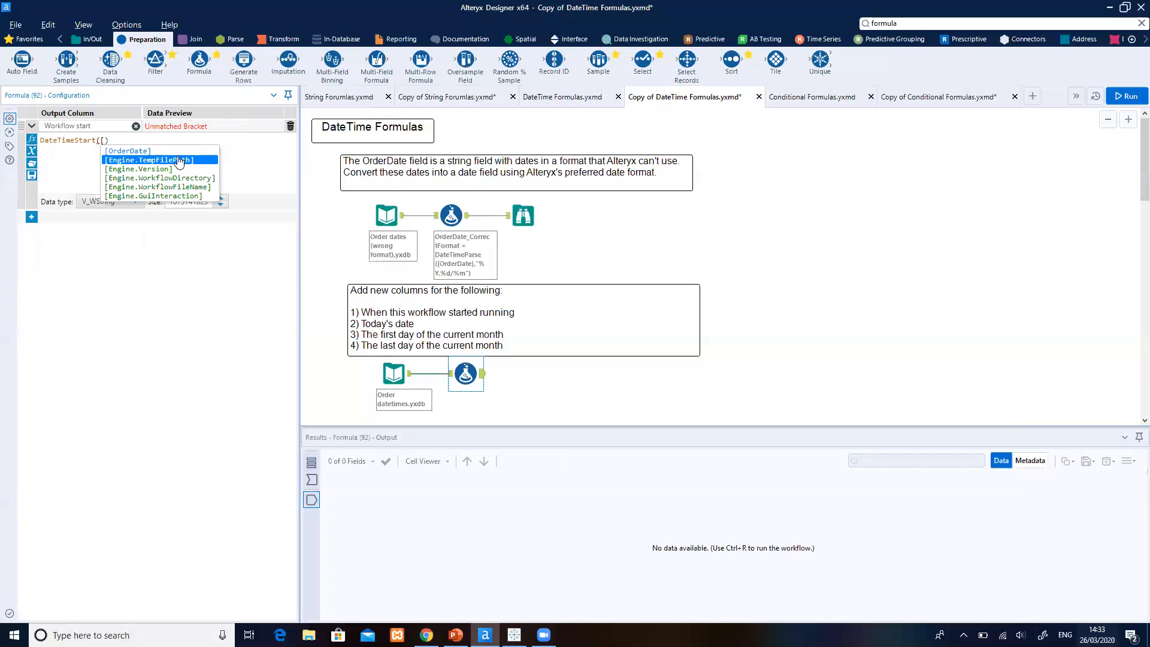
type("o")
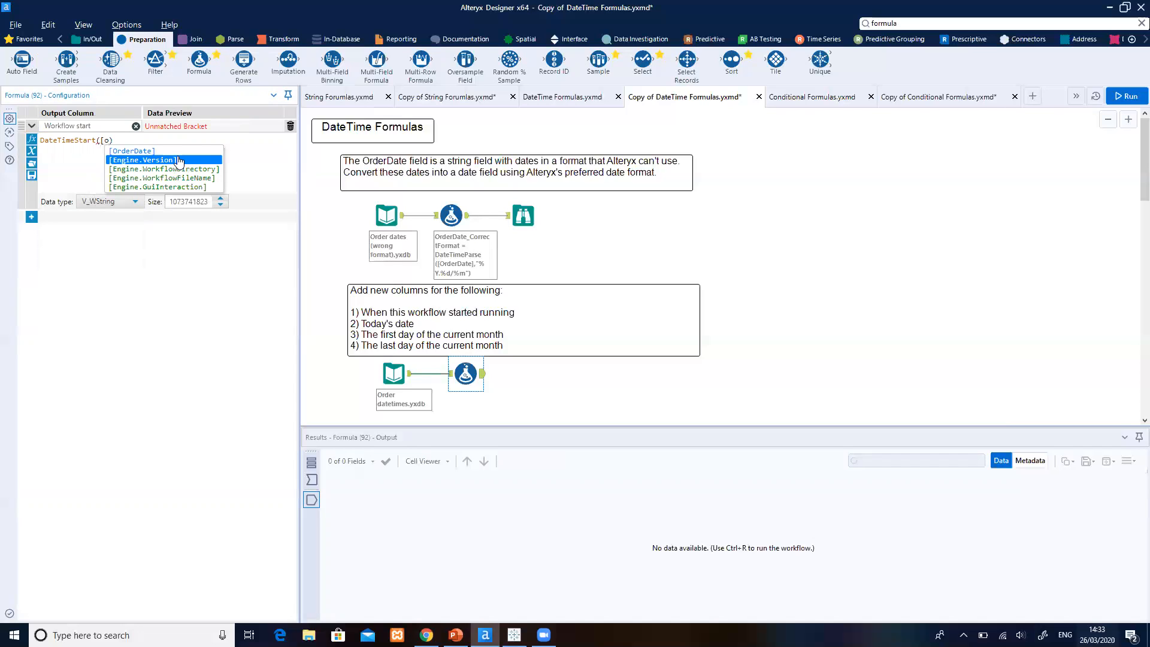
left_click(165, 167)
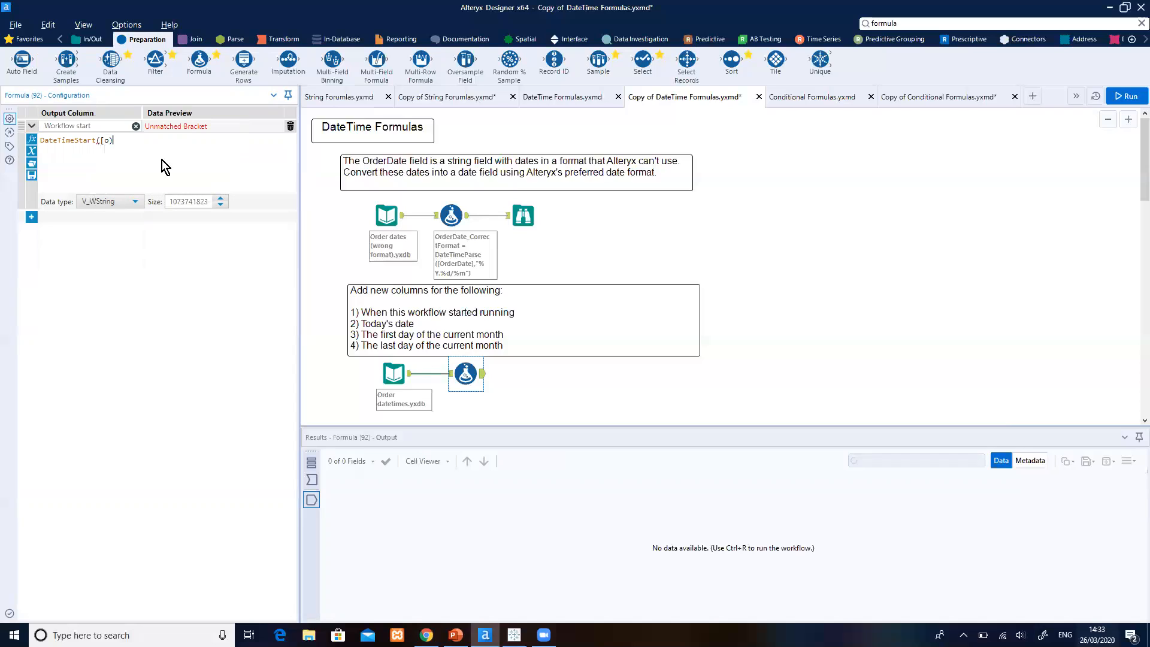
key("BackSpace")
key("BackSpace")
Set the data type of the Workflow start column to DateTime.
left_click(133, 201)
left_click_drag(138, 229, 140, 289)
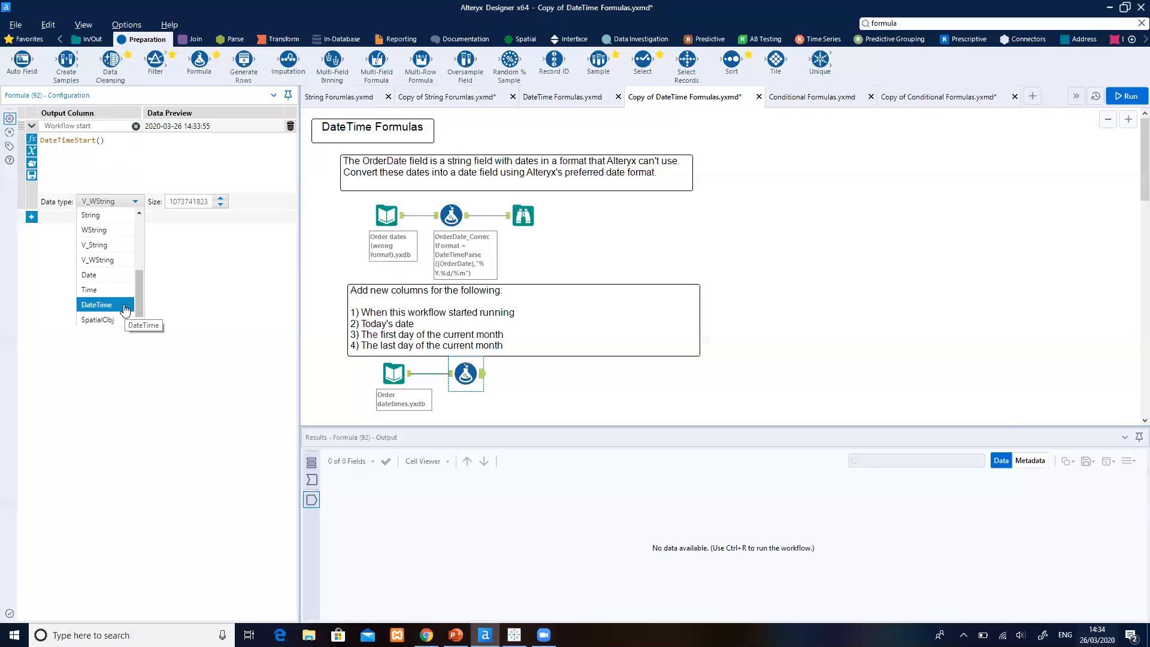
left_click(126, 307)
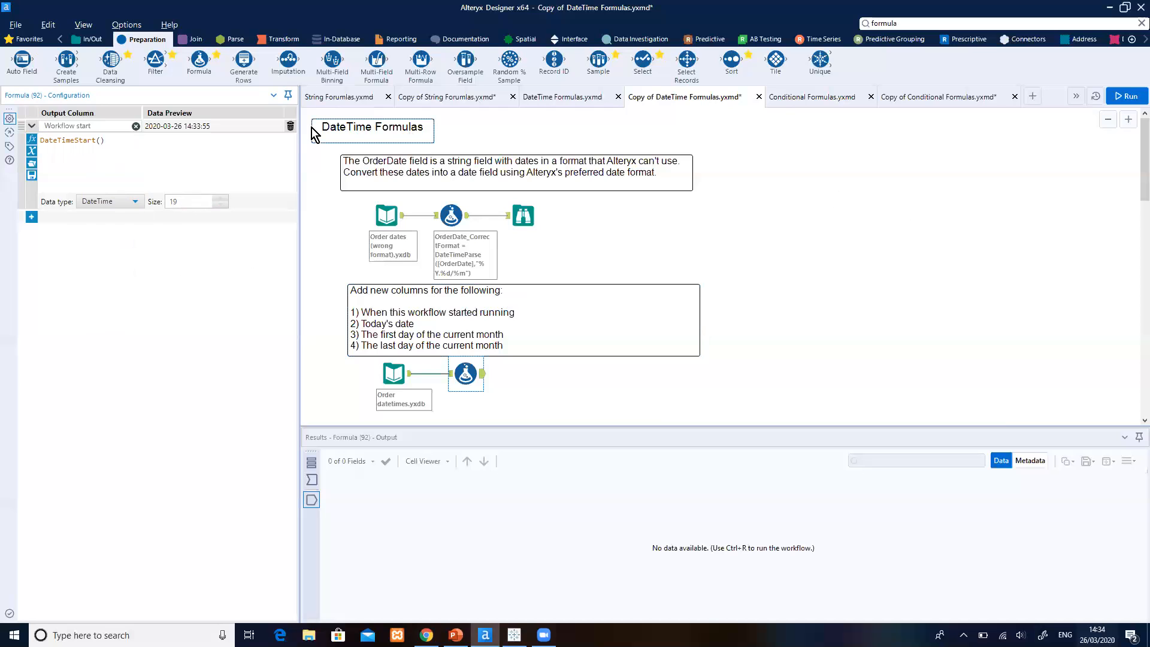
Connect a Browse tool to the output of the Workflow start Formula tool and run the workflow.
left_click(89, 39)
left_click_drag(23, 58, 545, 377)
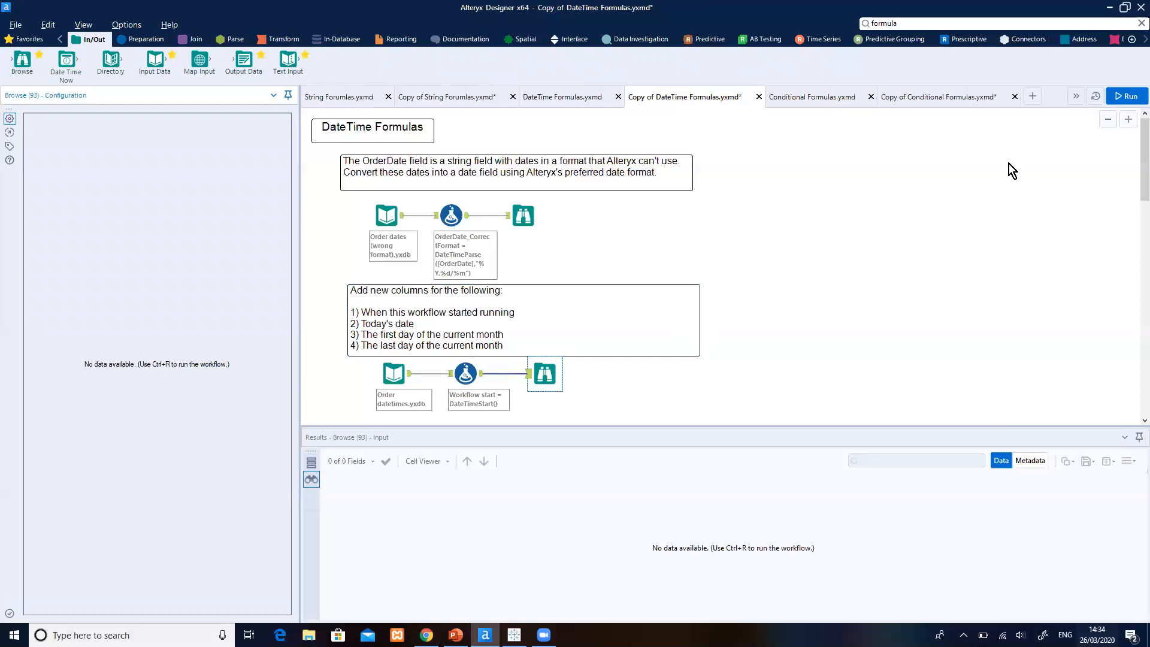
left_click(1124, 97)
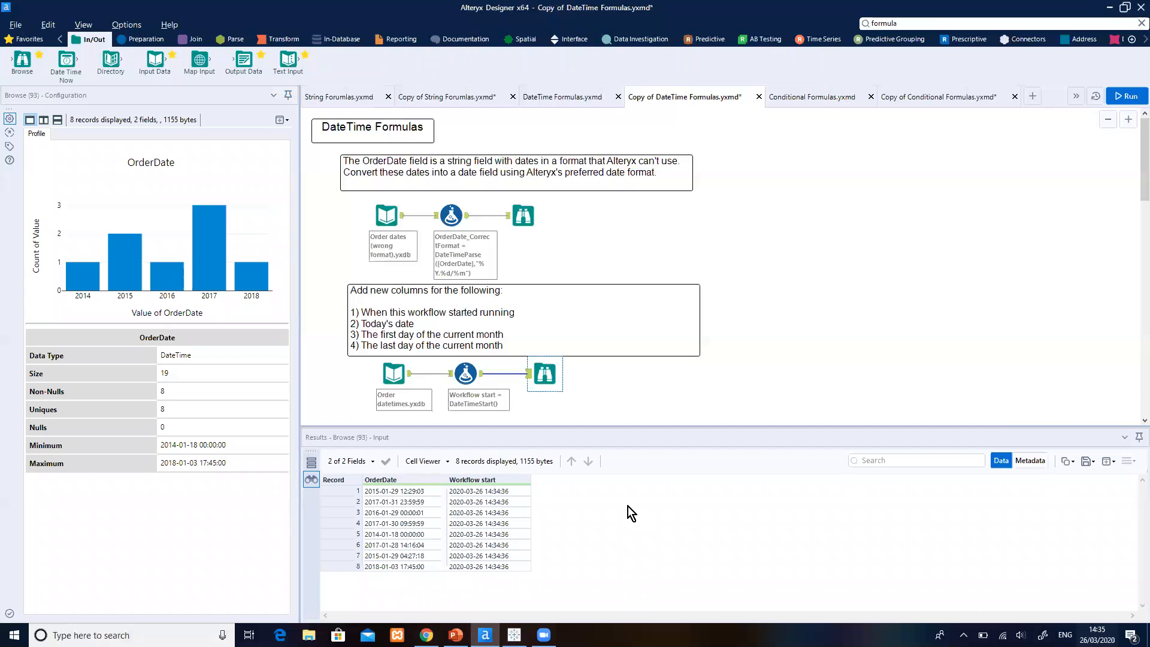
Add a second output column named Today's date to the Formula tool that calculates Workflow start.
left_click(465, 374)
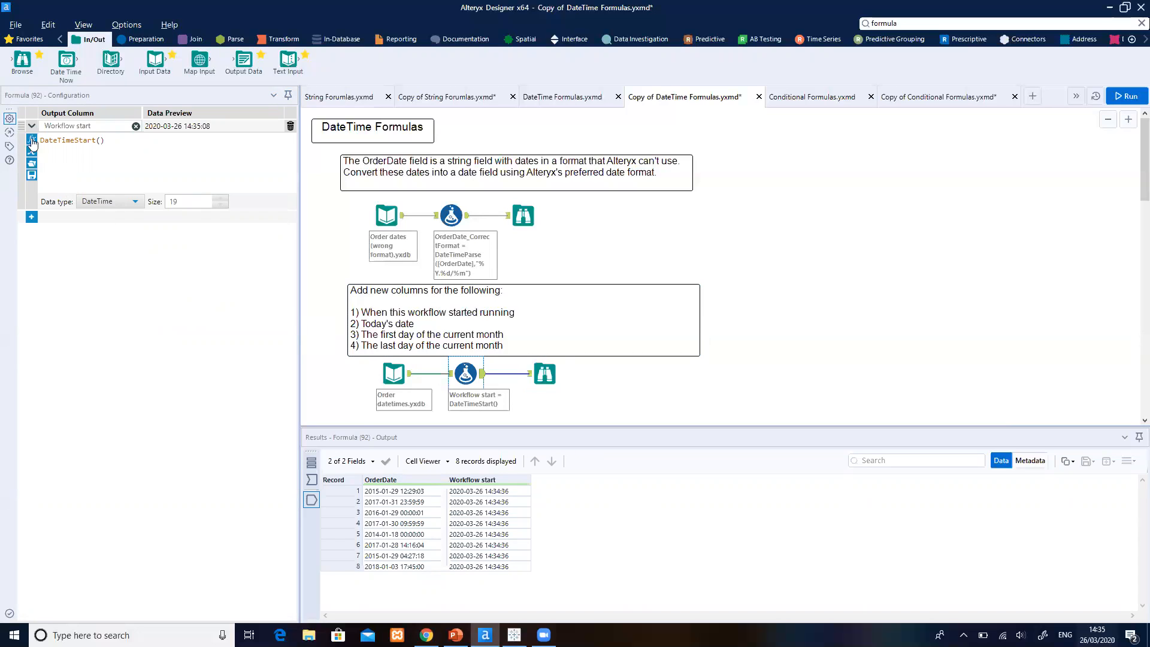
left_click(32, 220)
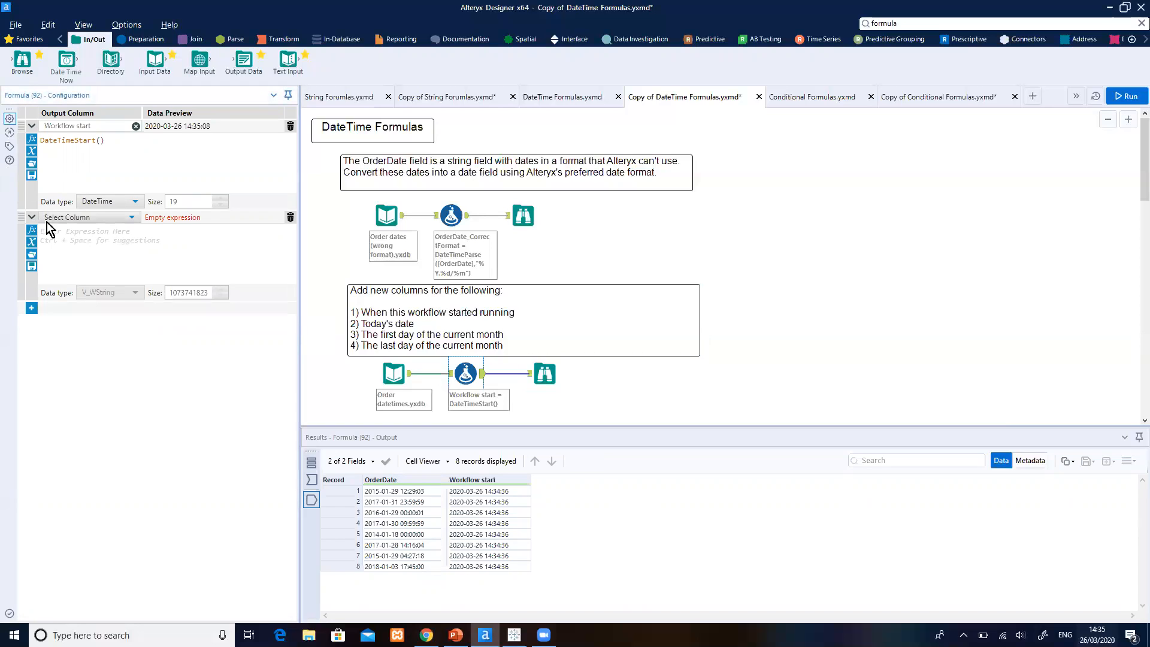
left_click(132, 218)
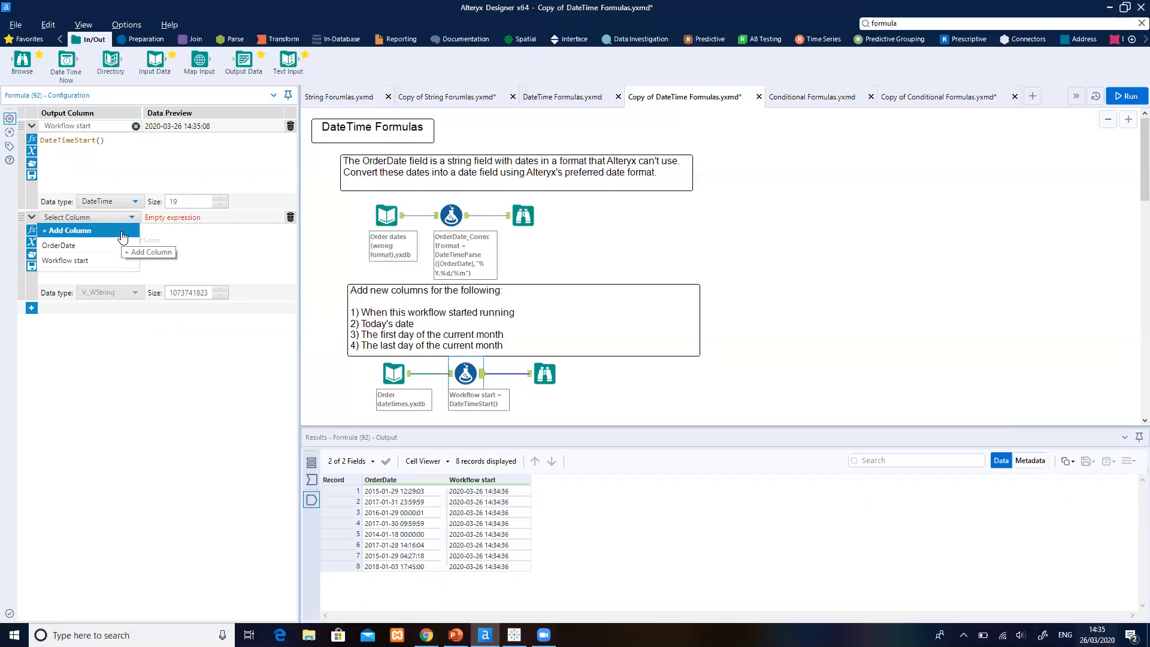
left_click(123, 234)
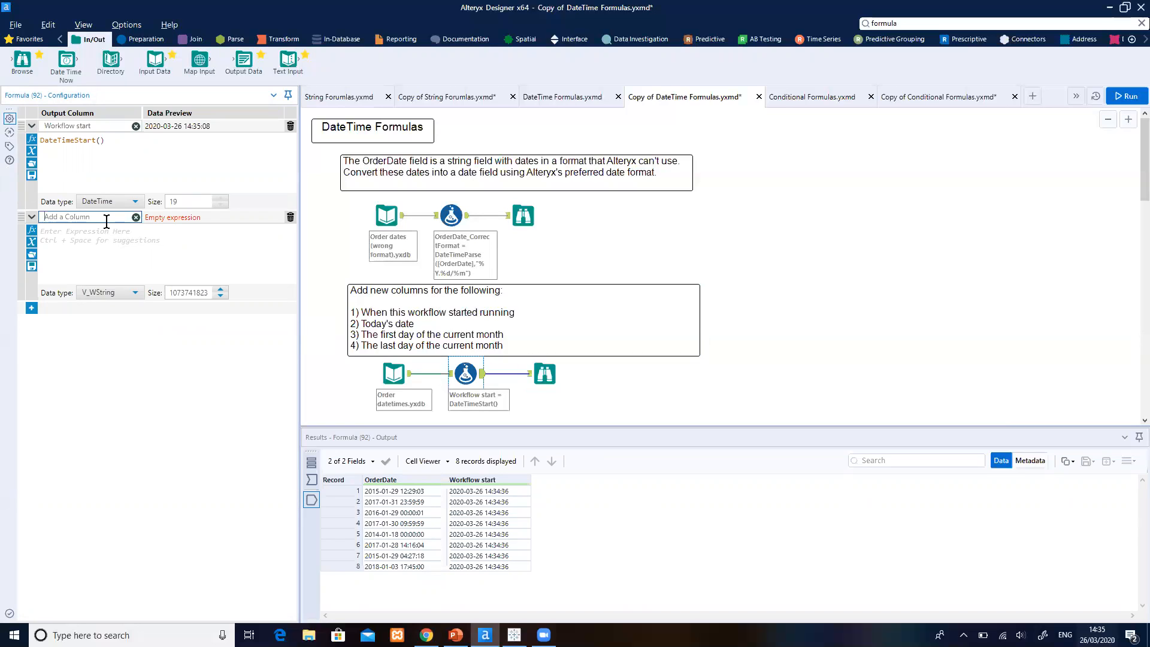
type("Today's date")
Enter DateTimeToday() as the expression for the Today's date column.
left_click(124, 241)
type("date")
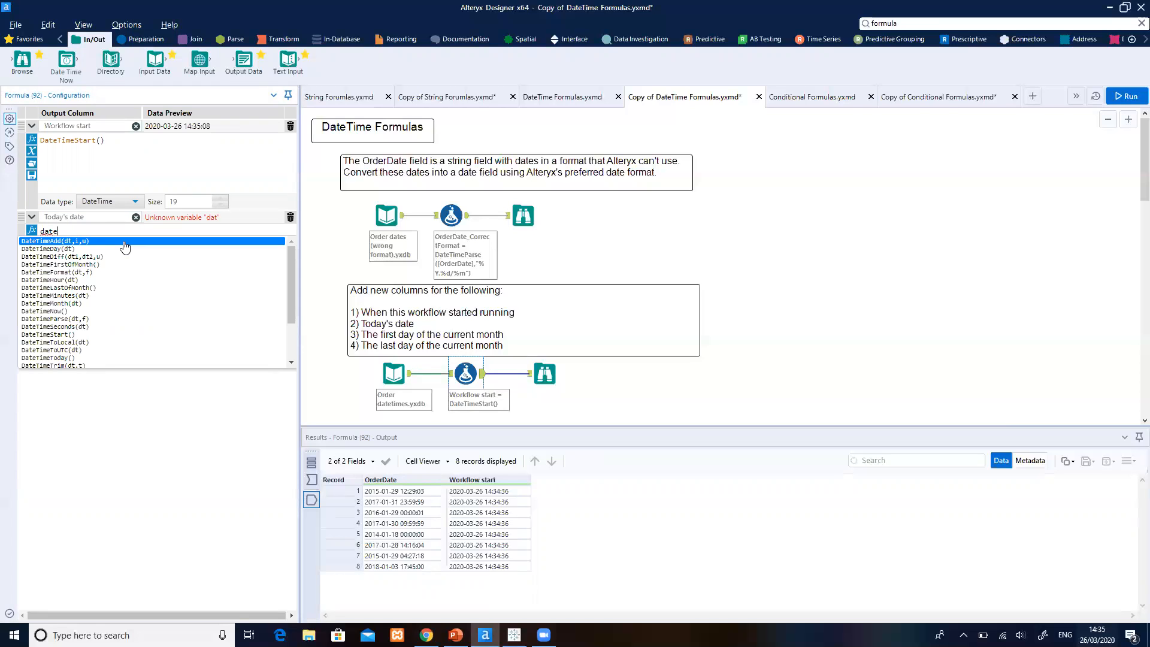
type("timeto")
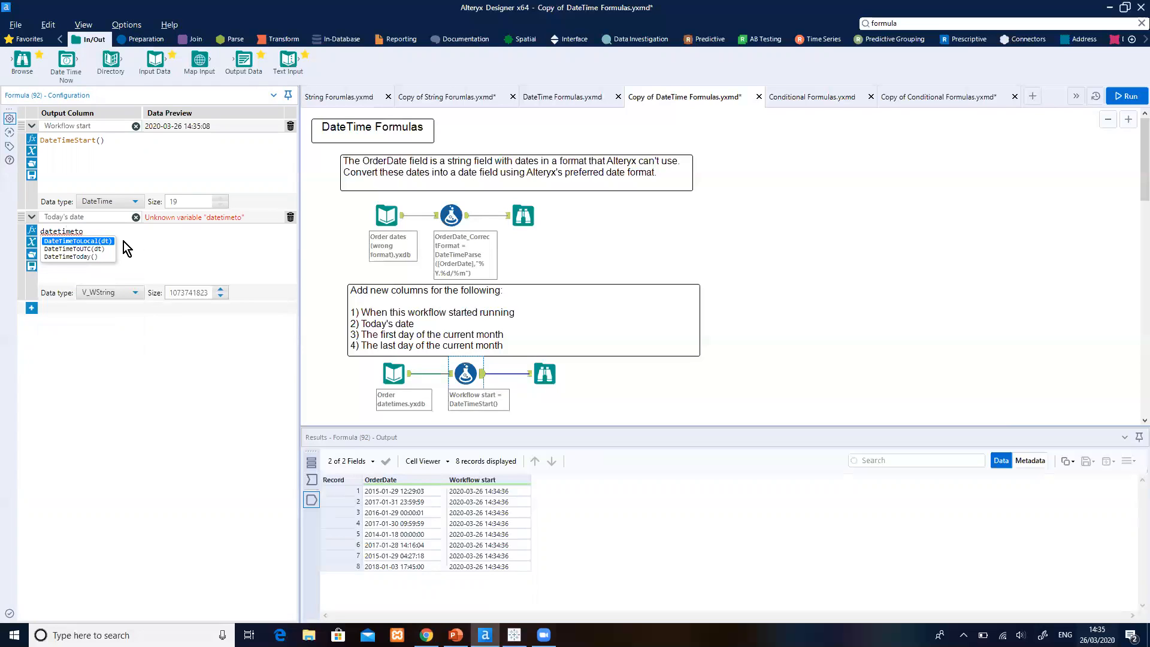
key("Down")
key("Down")
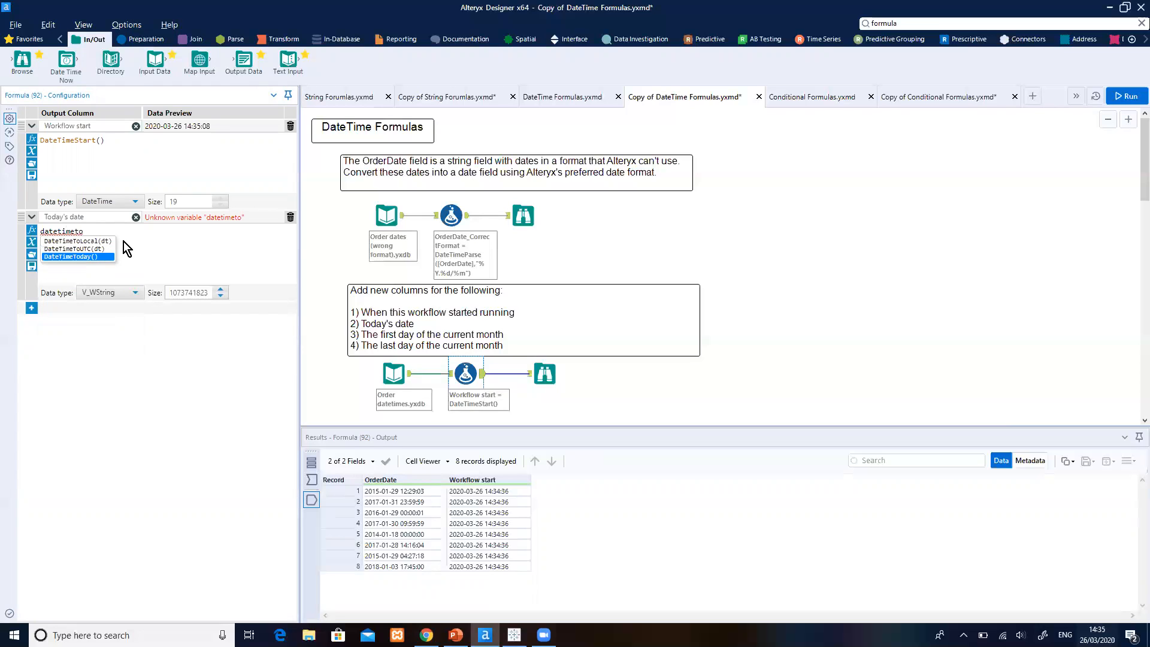
key("Return")
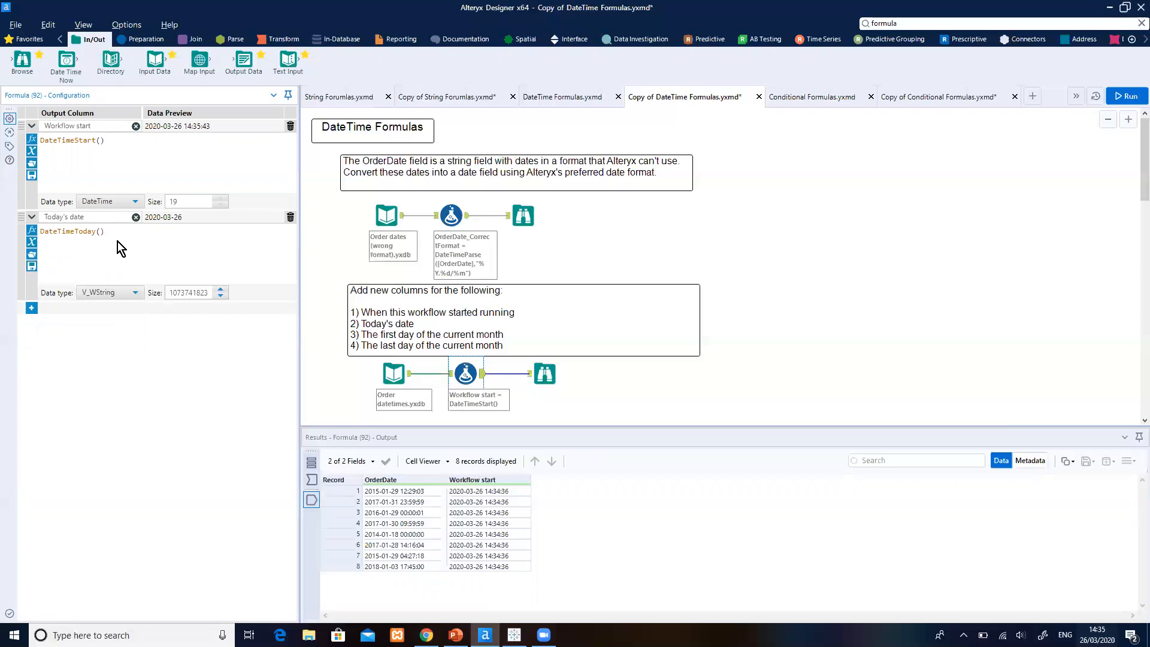
left_click(118, 242)
Set the data type of the Today's date column to DateTime.
left_click(134, 292)
left_click_drag(139, 318, 142, 382)
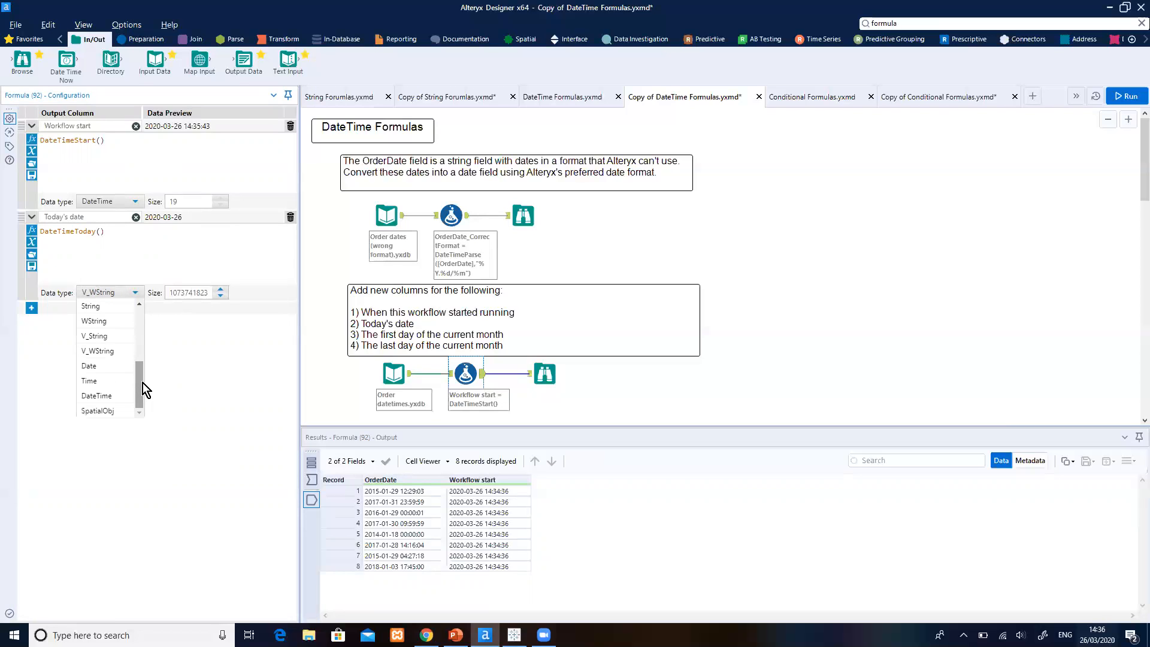
left_click(109, 395)
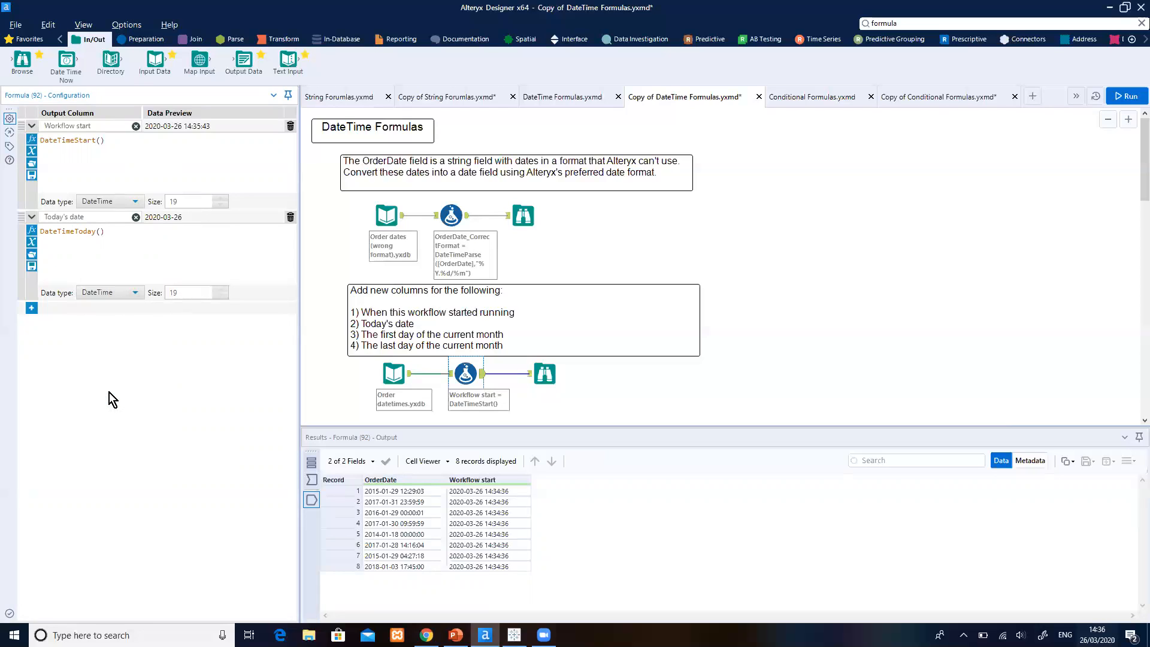
Add a third output column named First day of this month to the Formula tool.
left_click(31, 309)
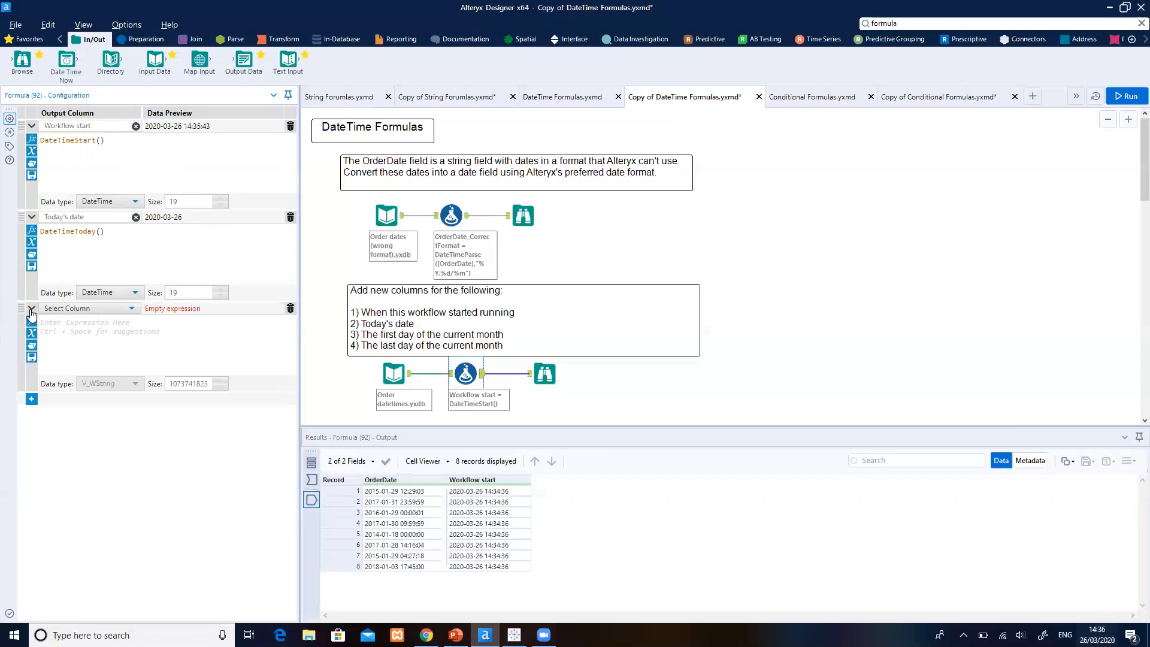
left_click(135, 308)
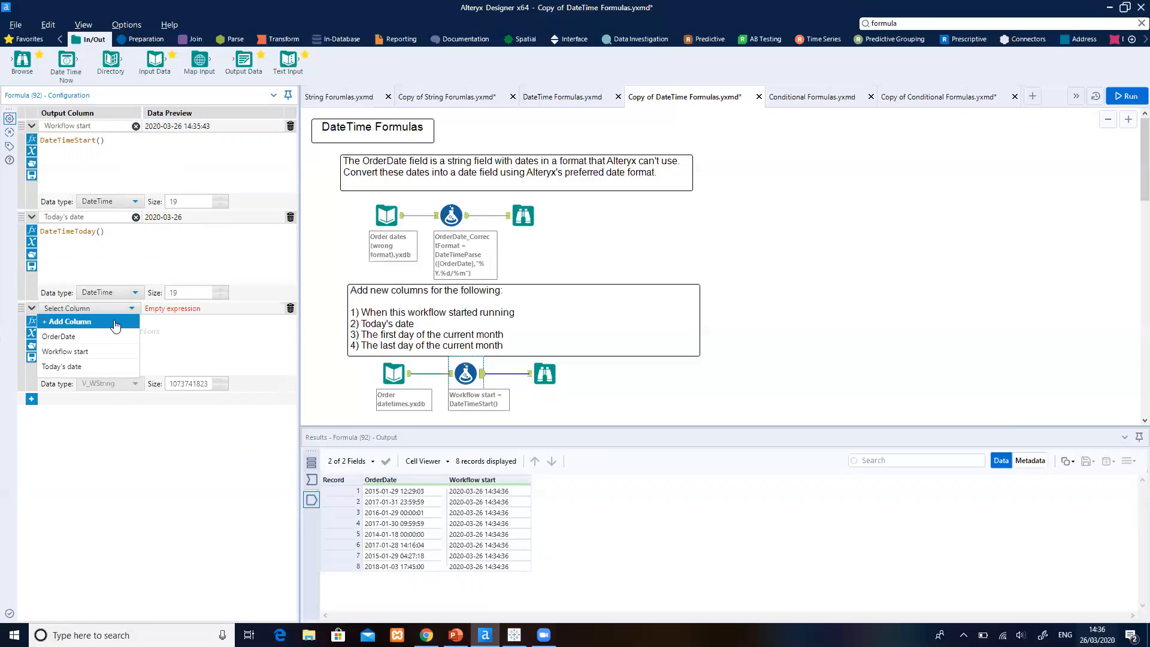
left_click(116, 323)
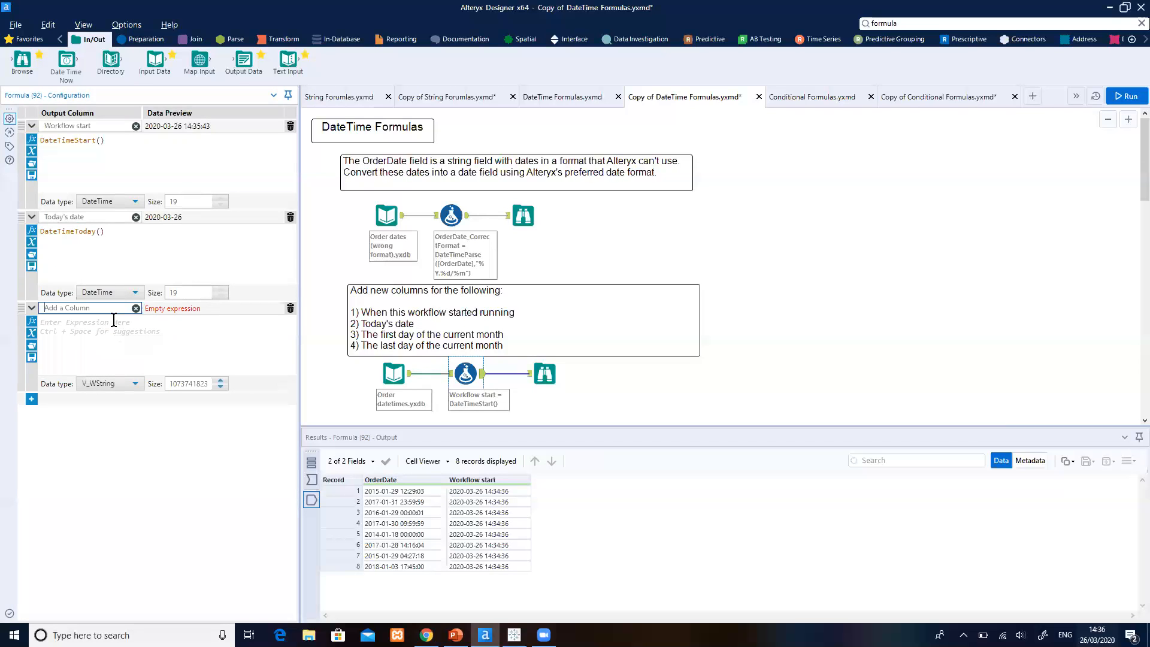
type("First day of this month")
Enter DateTimeFirstOfMonth() as the expression for the First day of this month column.
left_click(106, 327)
type("date")
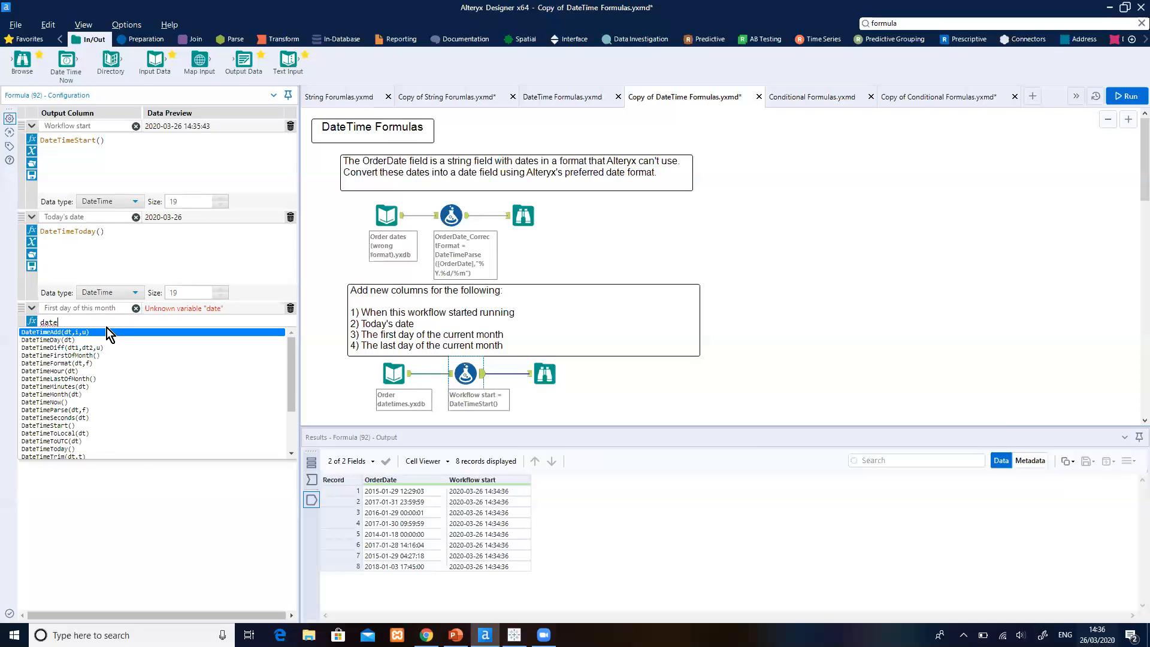
type("time")
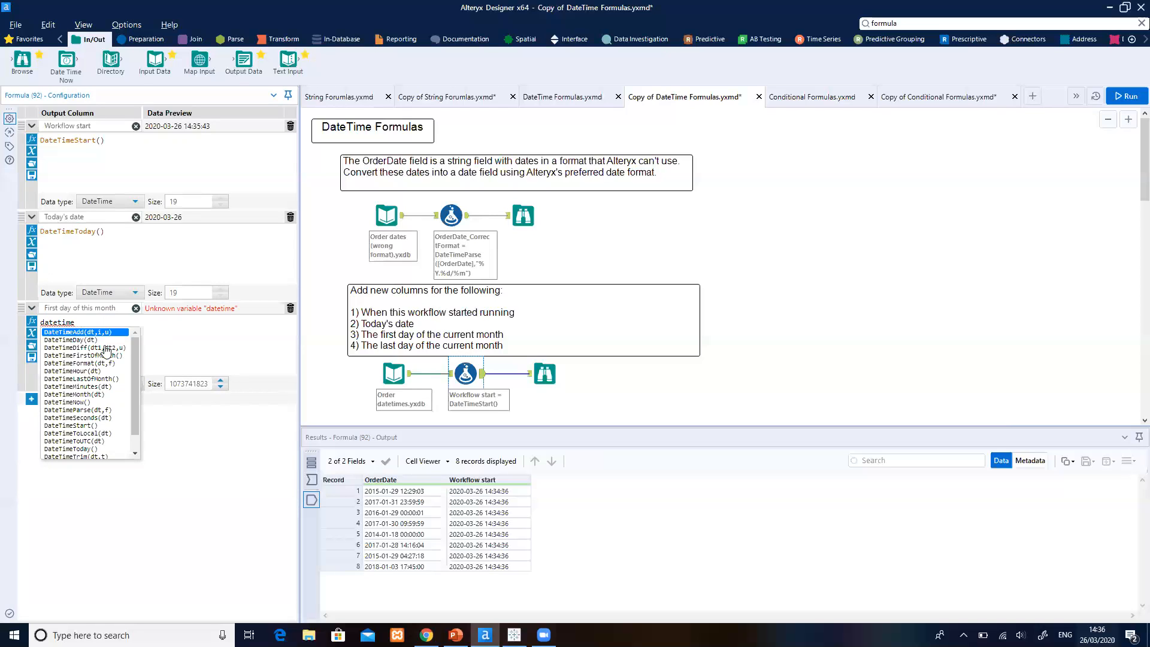
left_click(103, 355)
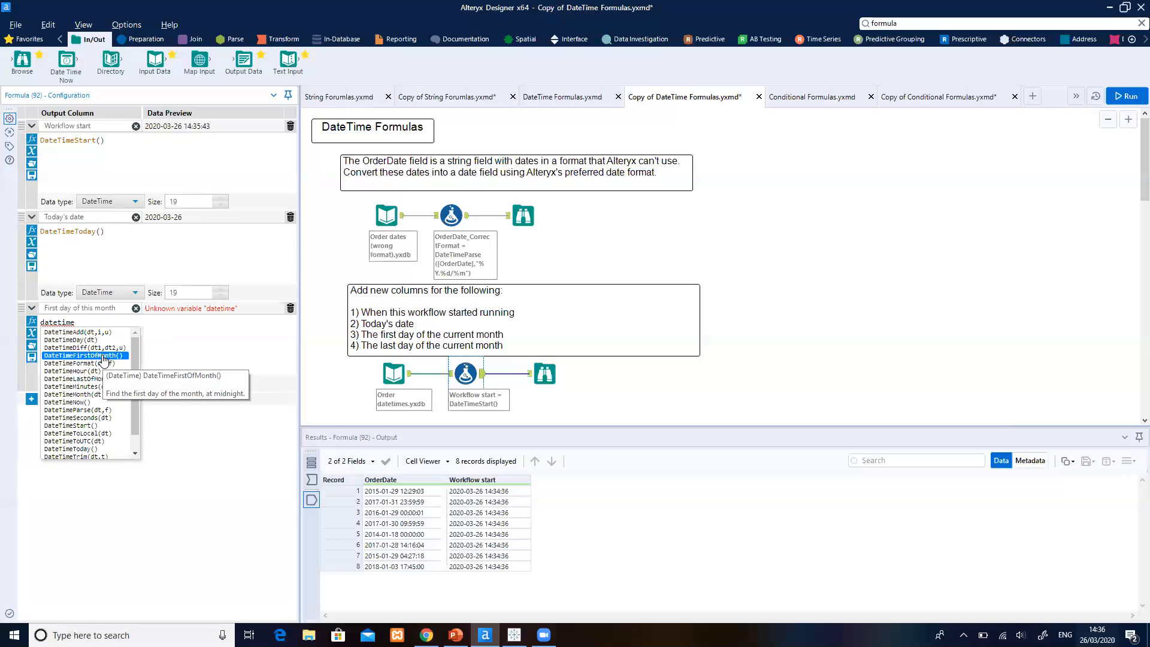
double_click(103, 357)
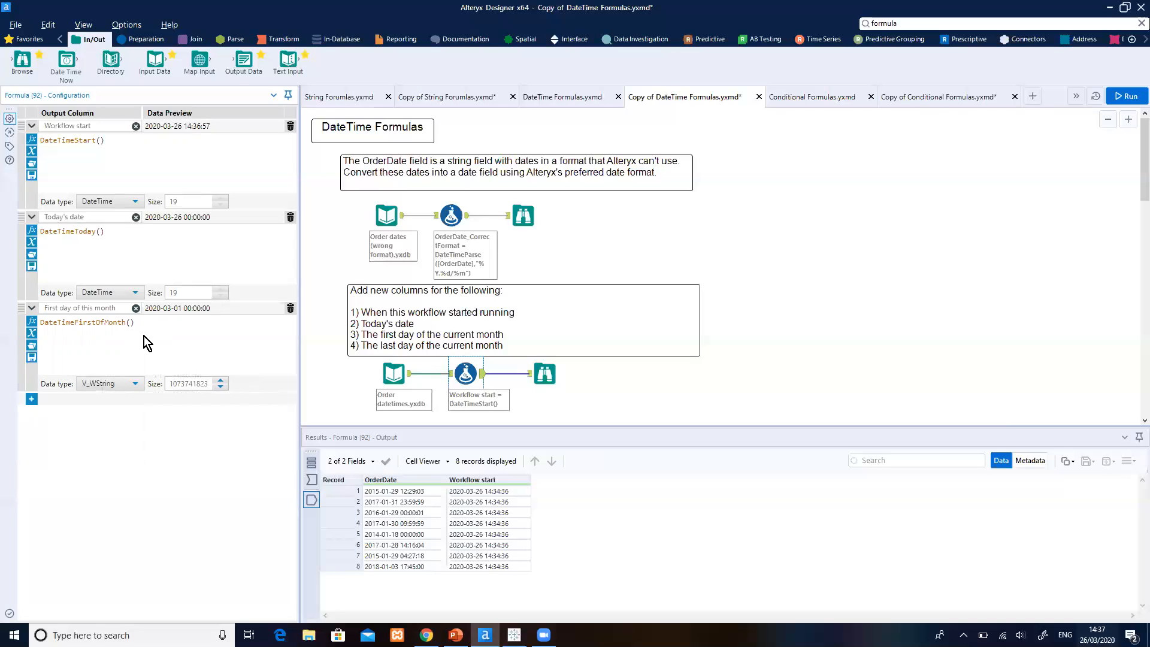
key("ctrl")
Set the data type of the First day of this month column to DateTime.
left_click(79, 384)
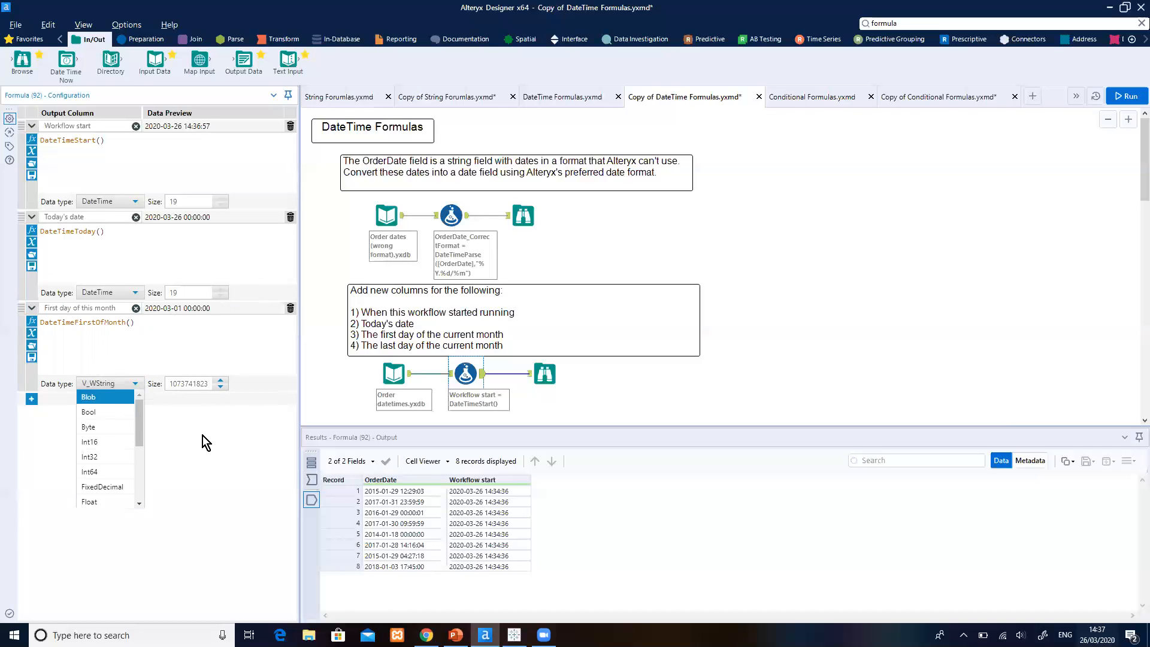
left_click_drag(141, 422, 144, 476)
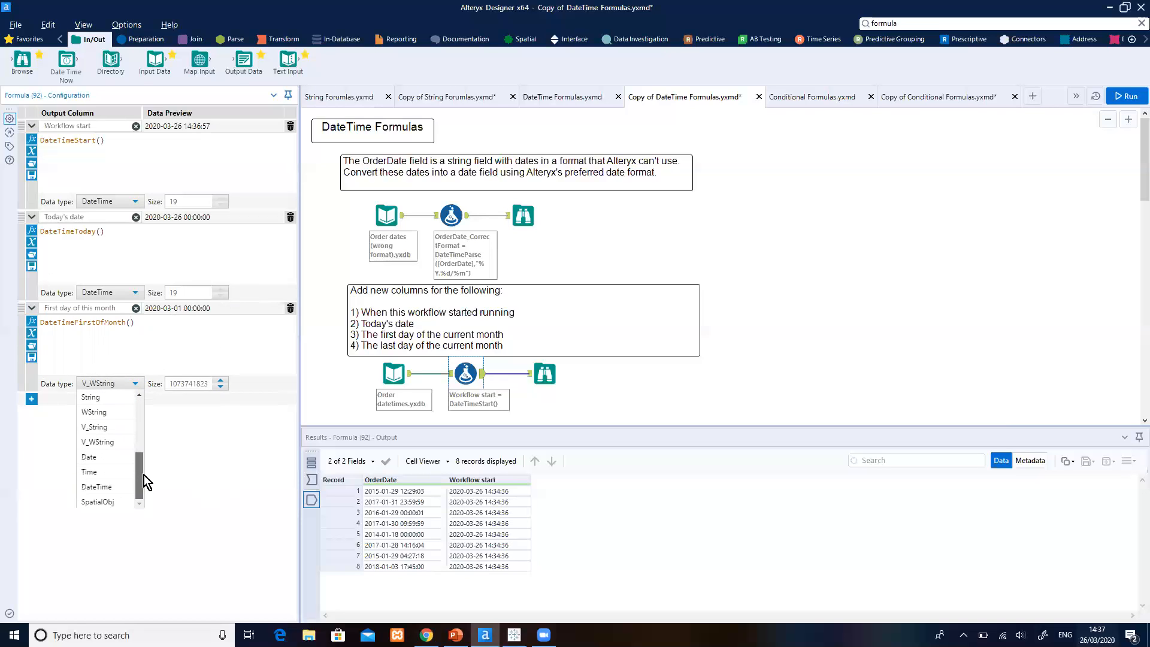
left_click(104, 488)
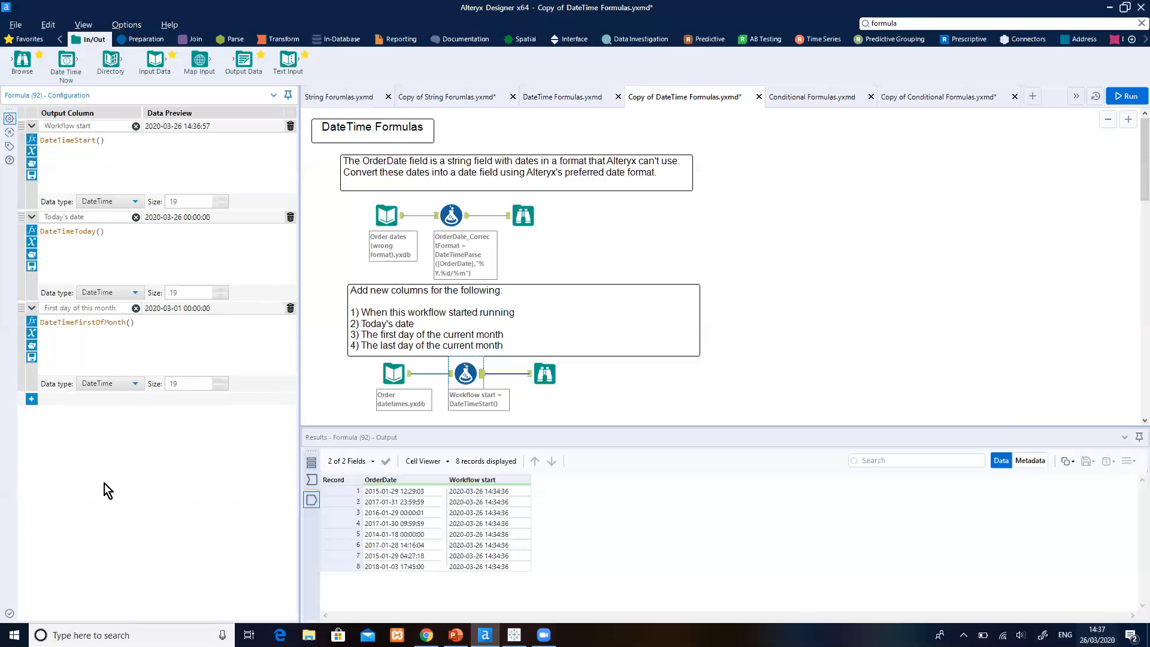
Add a fourth output column named Last day of this month to the Formula tool.
left_click(31, 400)
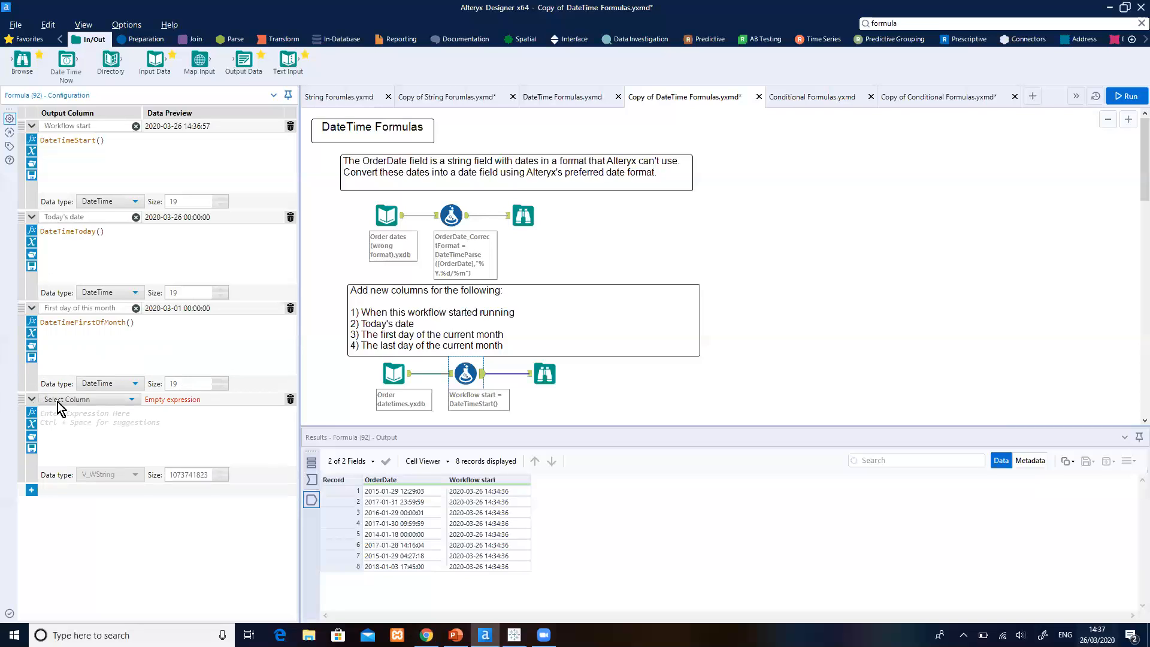
left_click(117, 402)
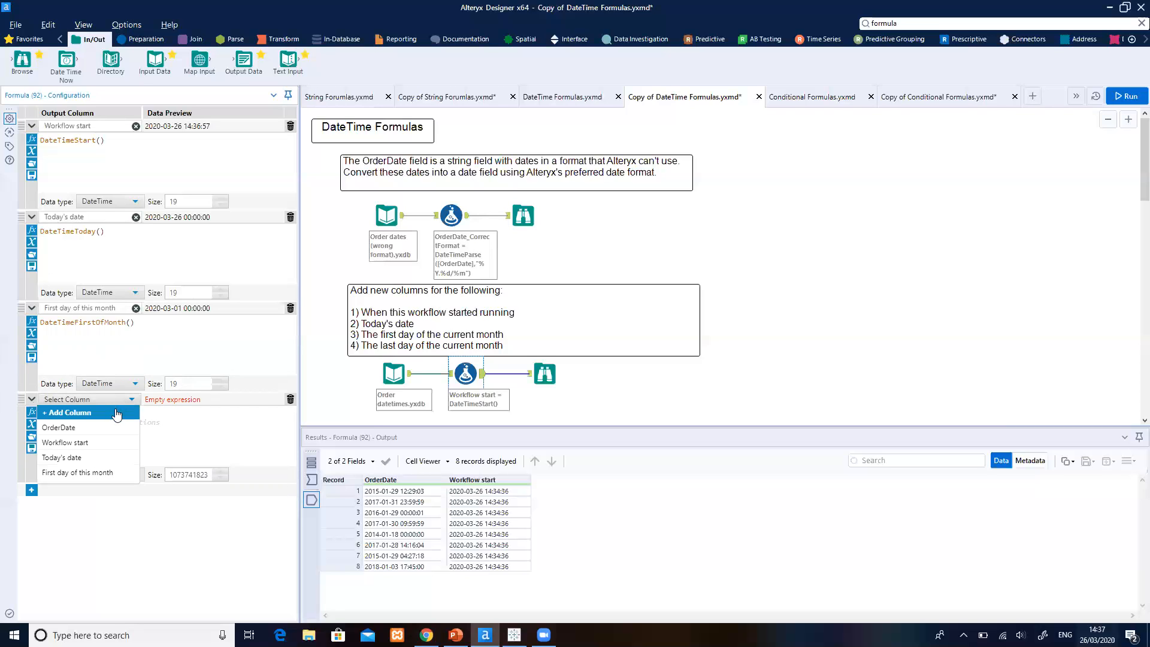
left_click(116, 415)
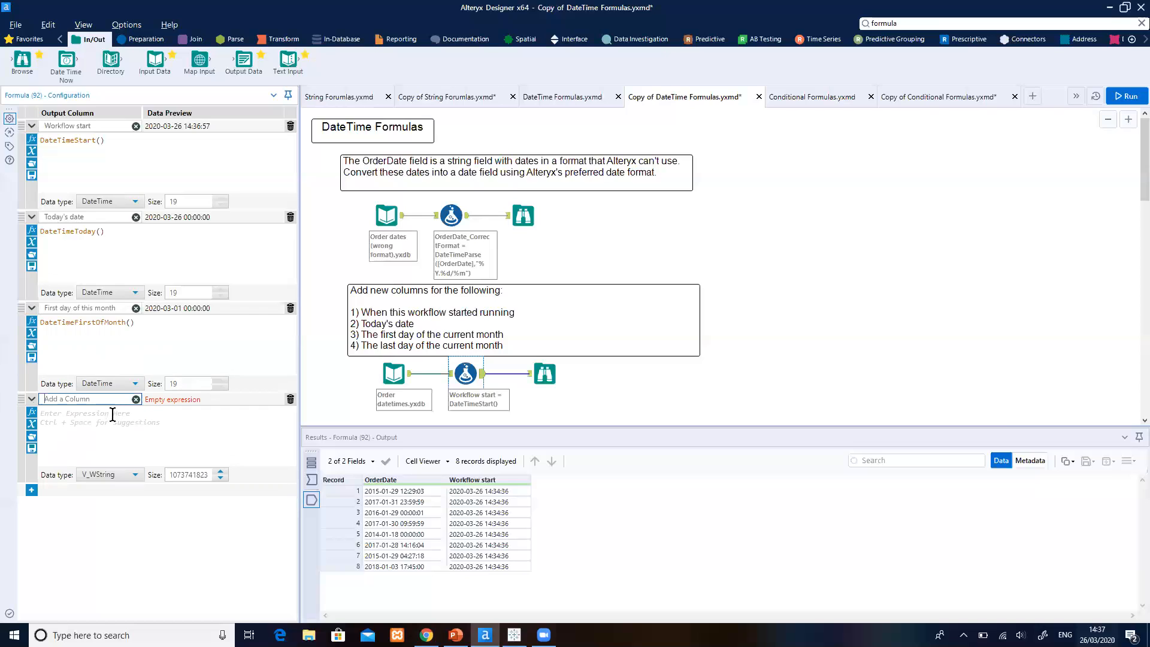
type("Last day of this month")
Enter DateTimeLastOfMonth() as the expression for the Last day of this month column.
left_click(117, 413)
type("date")
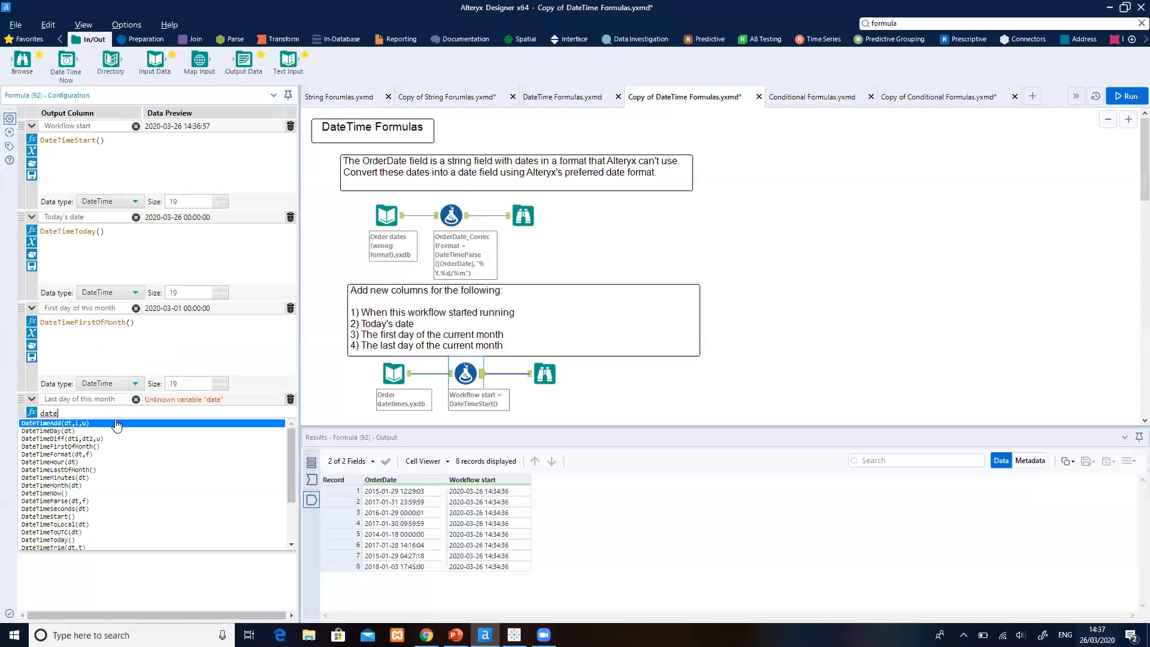
type("timelas")
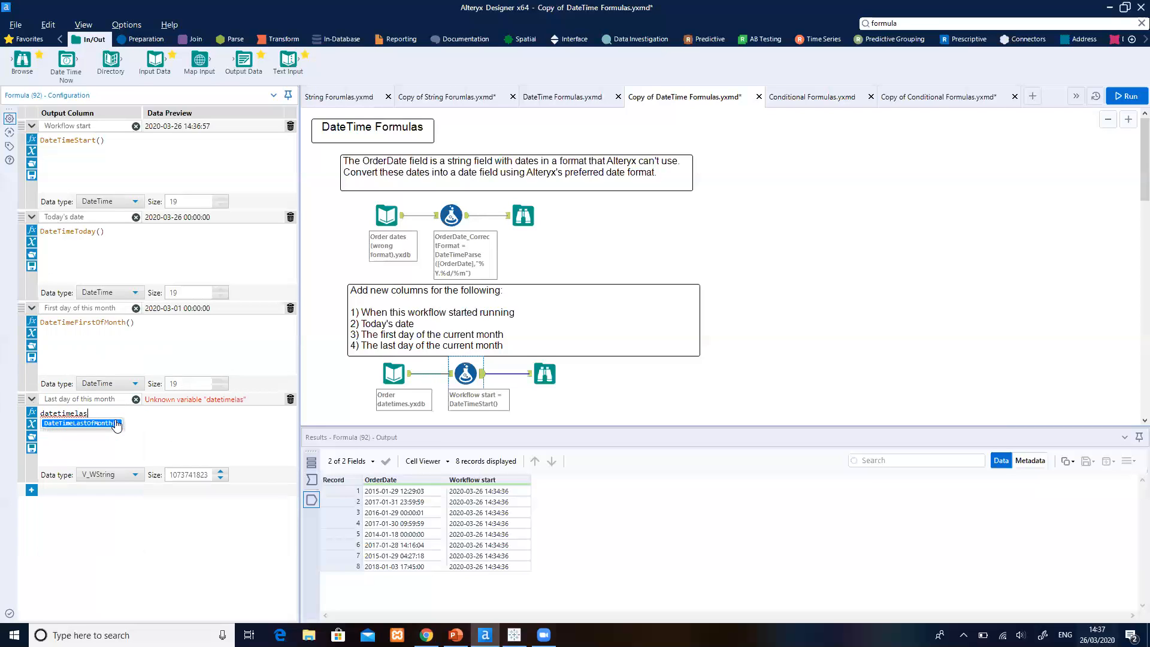
double_click(117, 423)
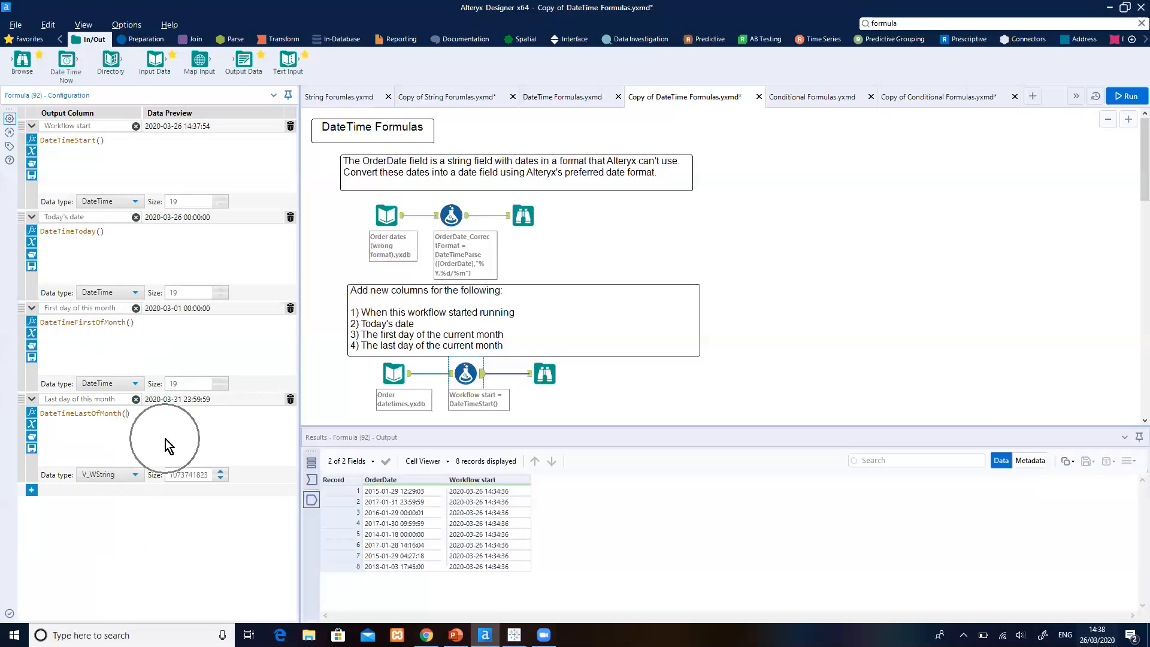
Set the data type of the Last day of this month column to DateTime.
left_click(136, 475)
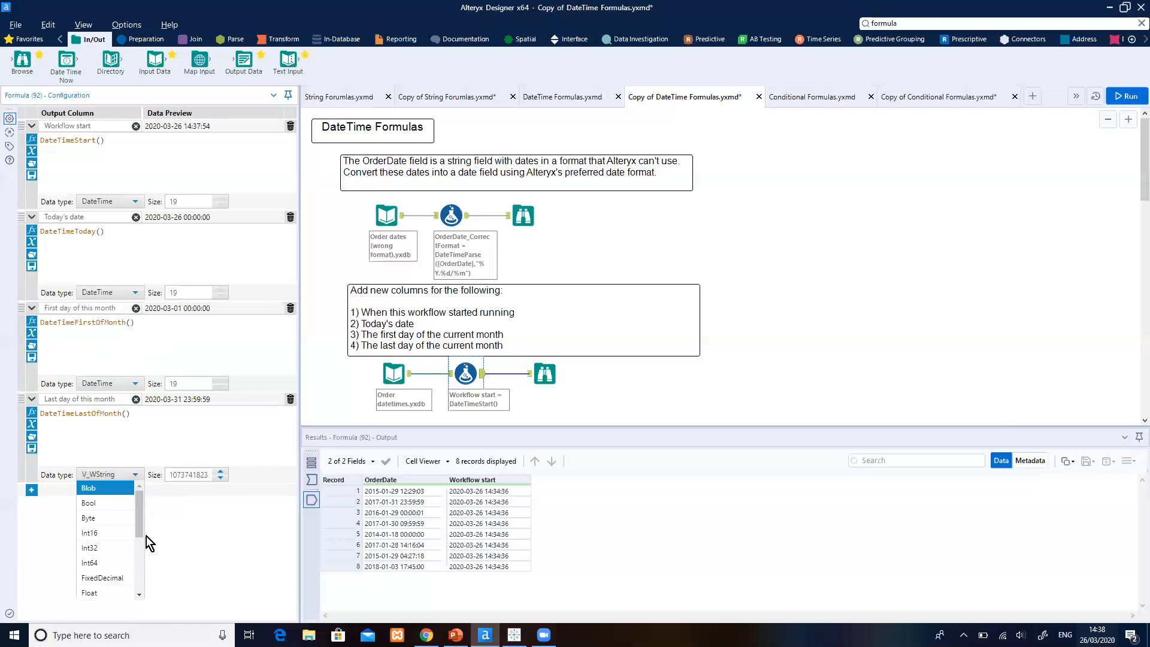
left_click_drag(141, 502, 143, 573)
left_click(112, 578)
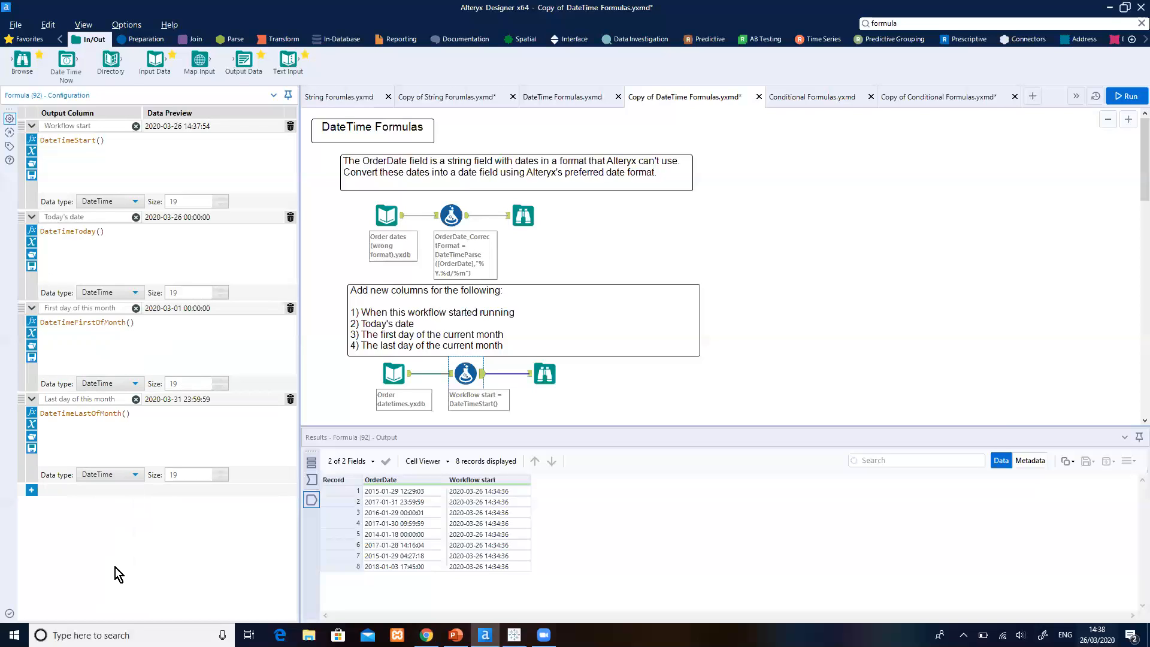
Run the workflow and select the Browse tool after the Formula tool with the workflow start and month boundary columns.
left_click(1125, 98)
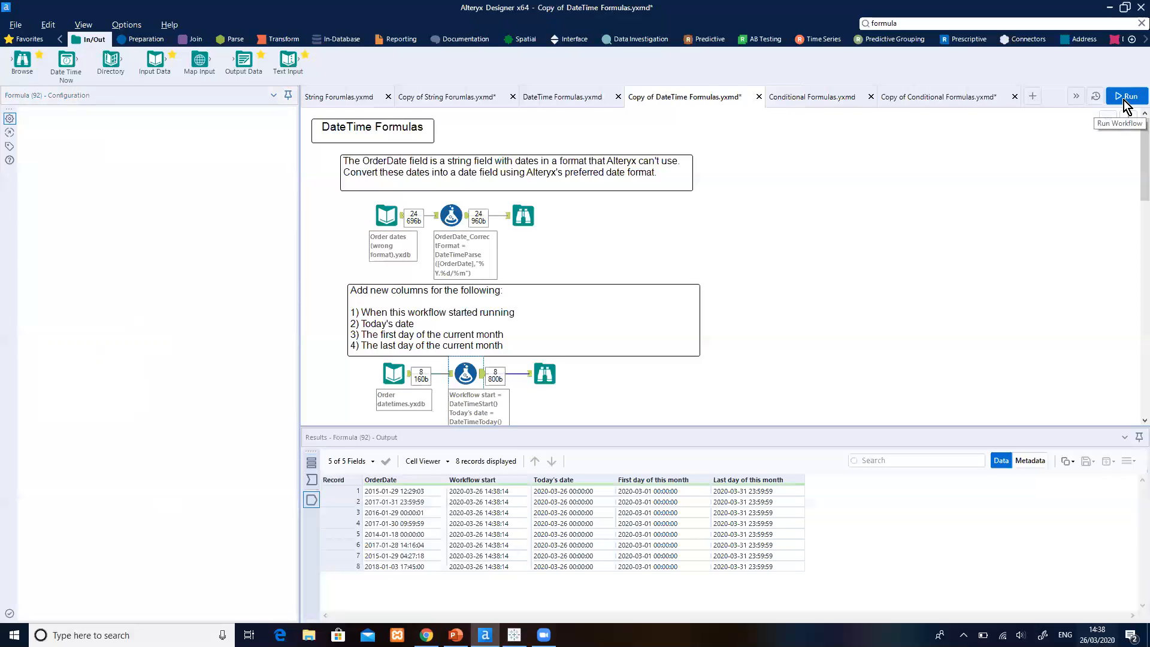
left_click(546, 374)
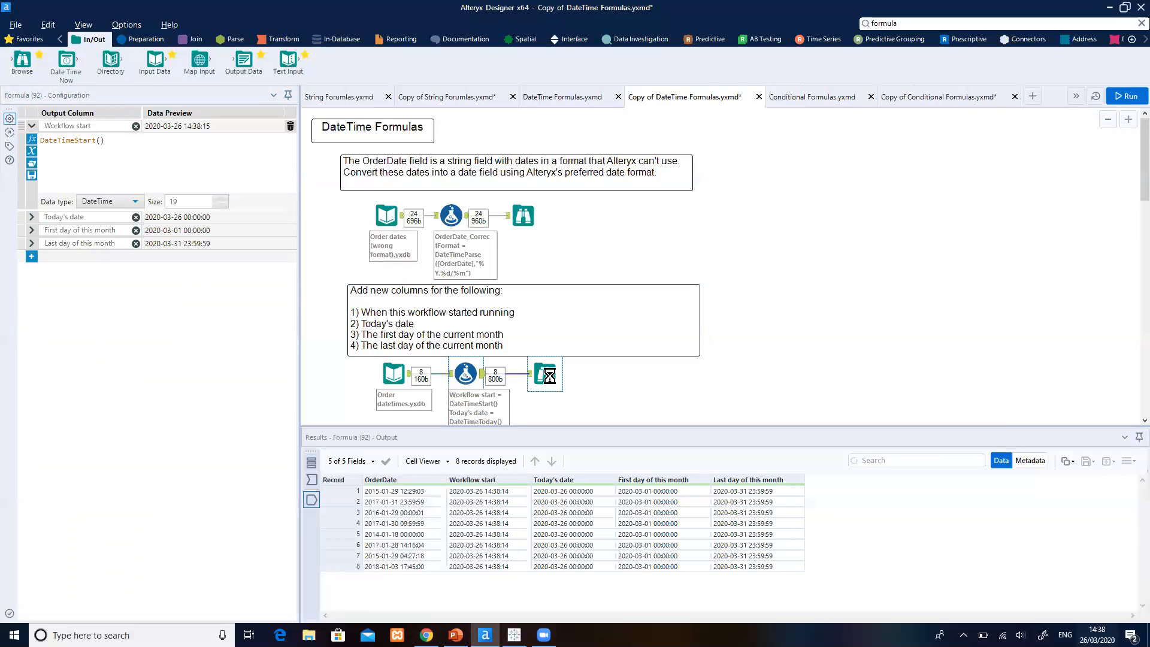
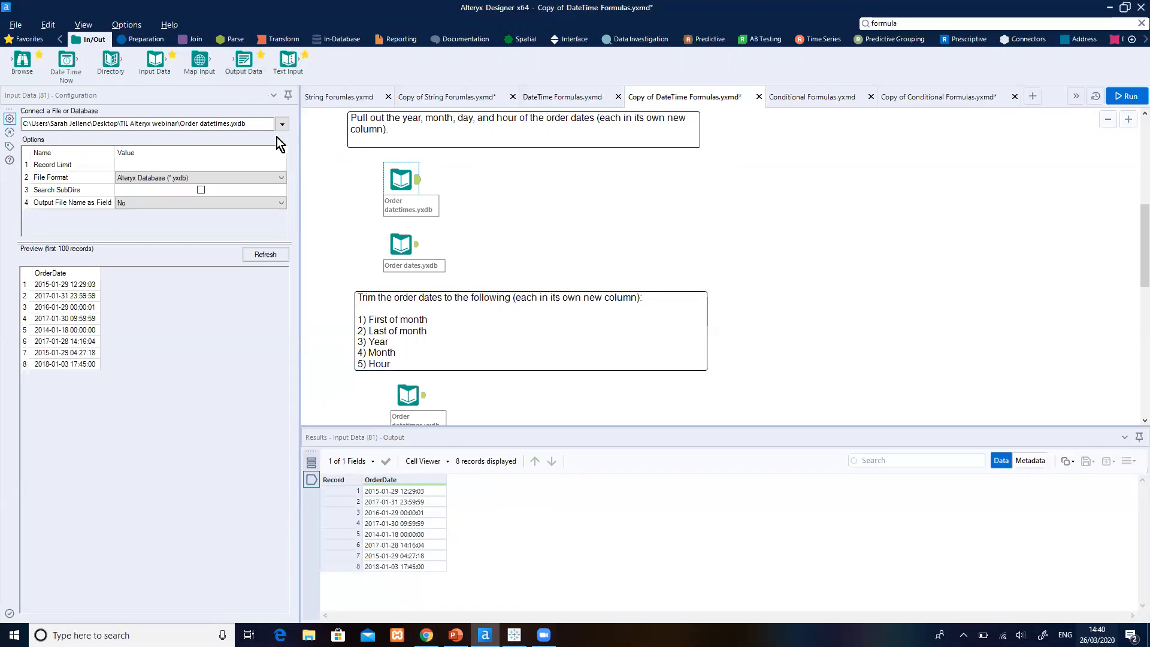
Connect a Formula tool to the Order datetimes.yxdb input under the year, month, day and hour exercise and add an output column named Year.
left_click(147, 40)
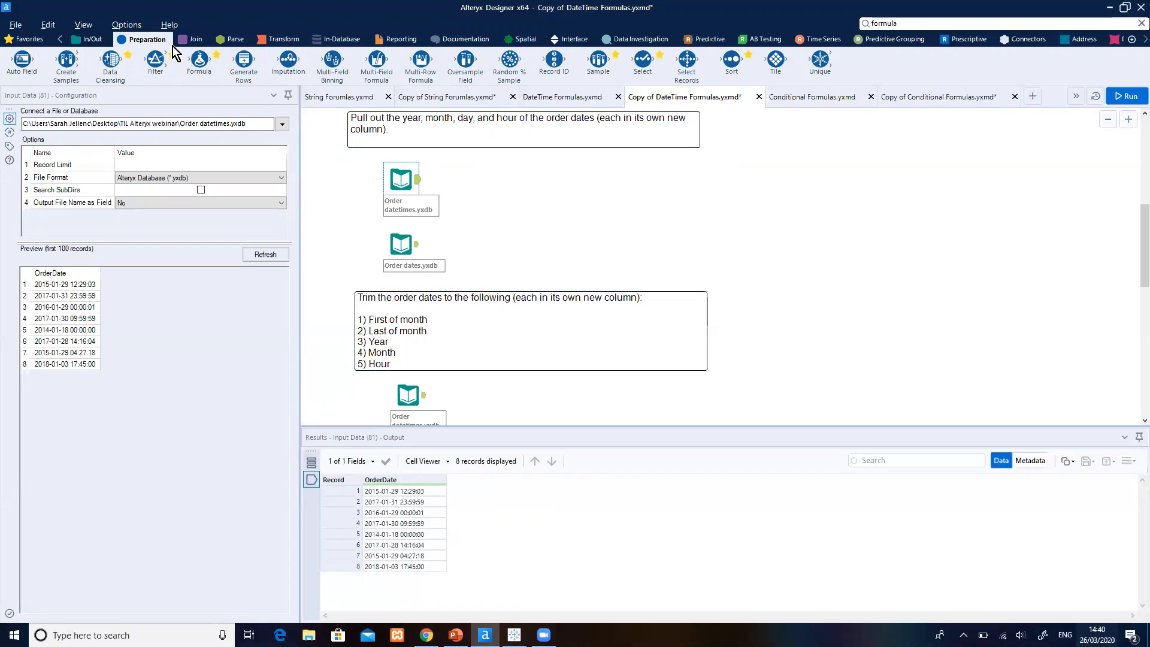
left_click_drag(199, 60, 487, 182)
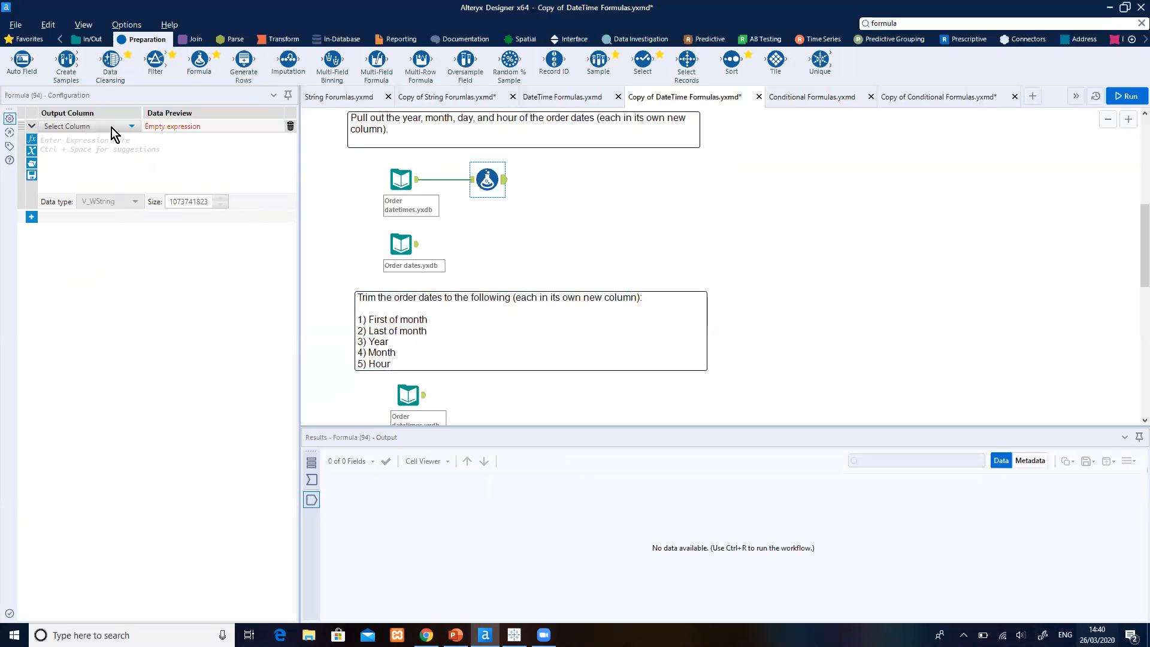
key("ctrl")
left_click(114, 127)
left_click(111, 139)
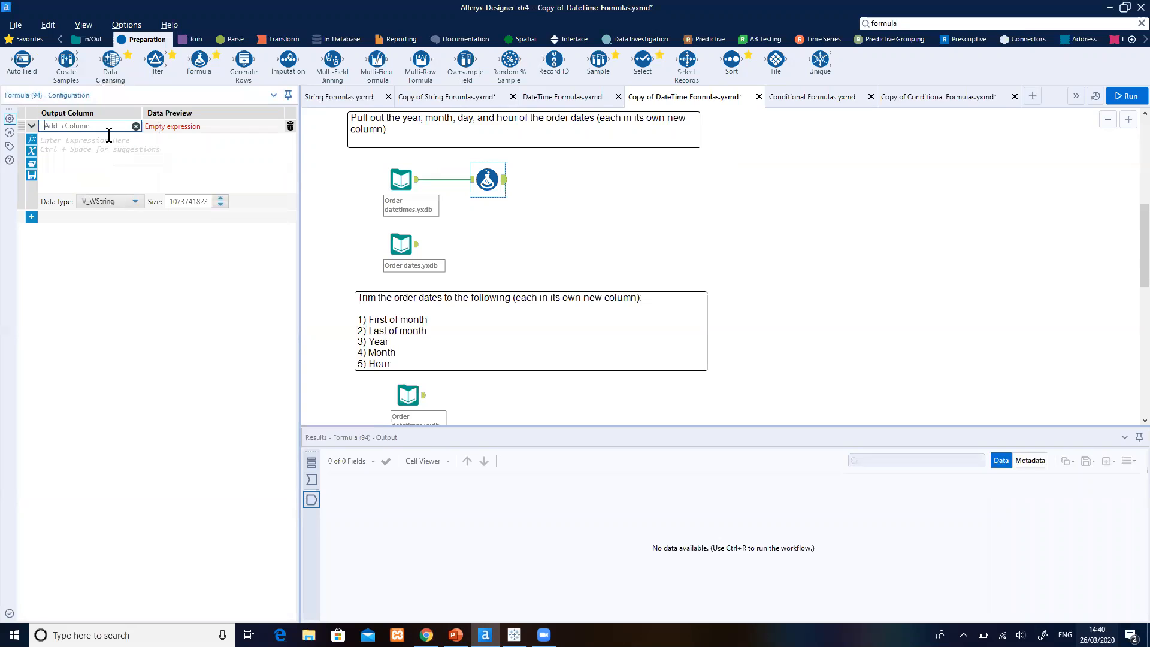
type("Year")
Enter DateTimeYear([OrderDate]) as the expression for the Year column.
left_click(112, 145)
type("datet")
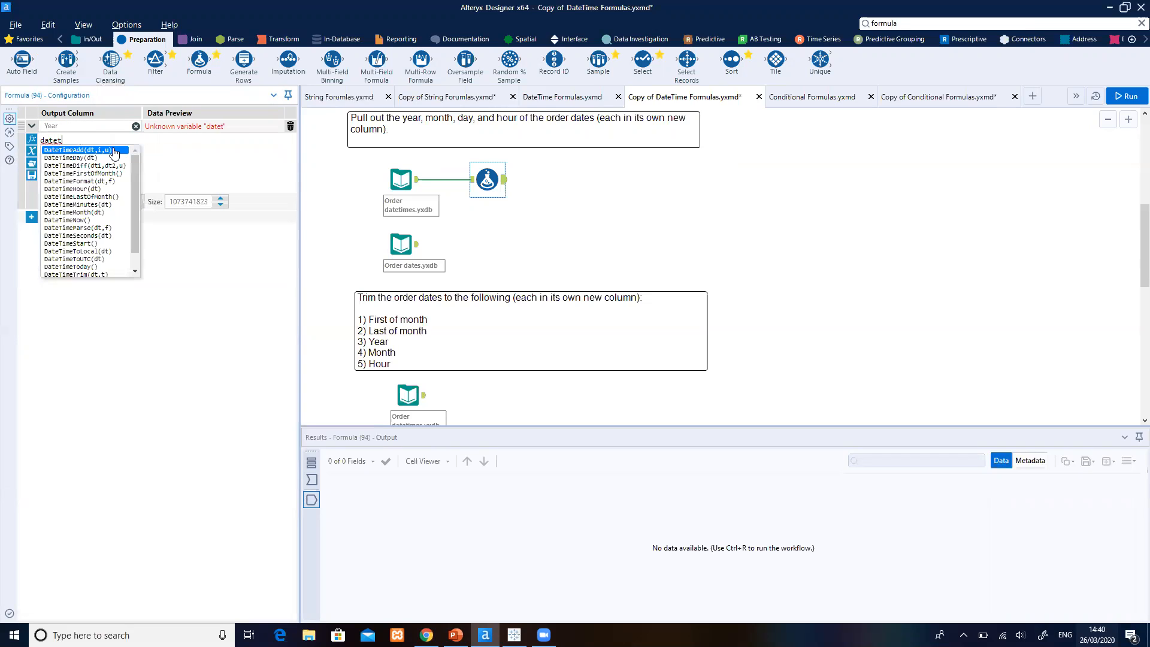
type("imeye")
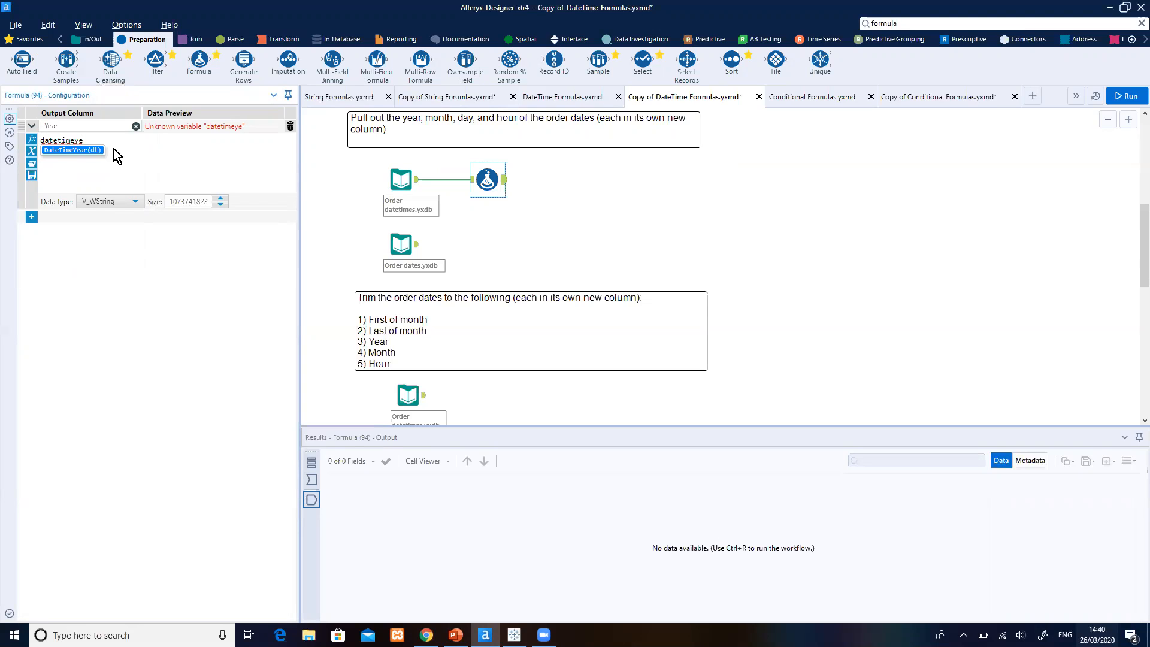
key("Return")
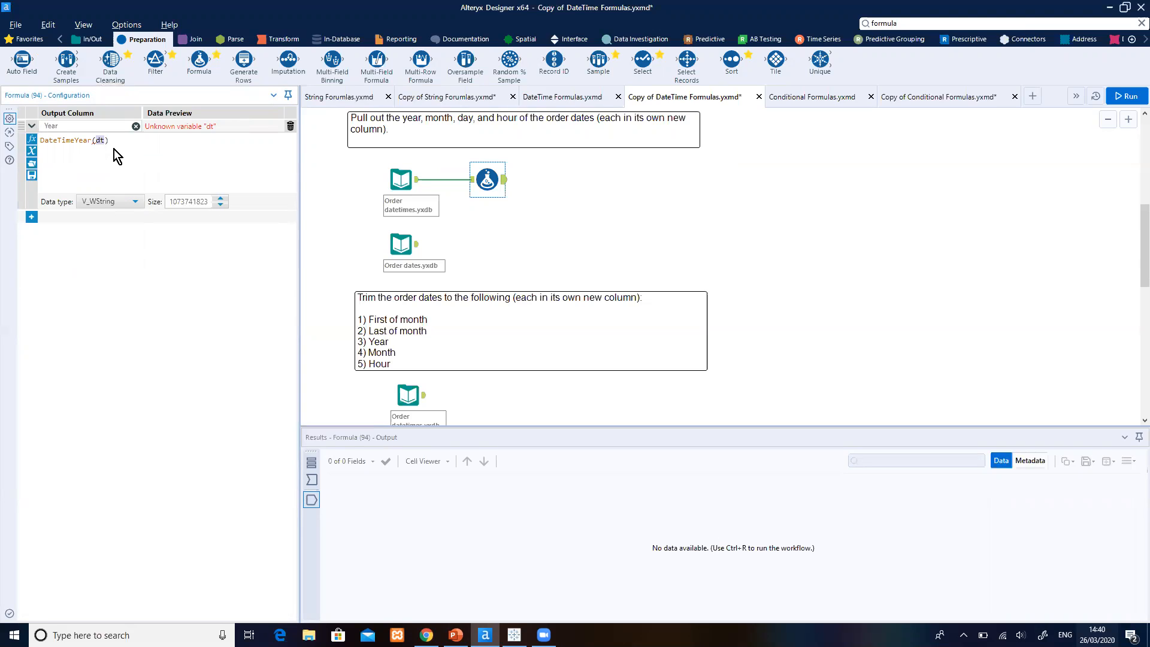
type("[")
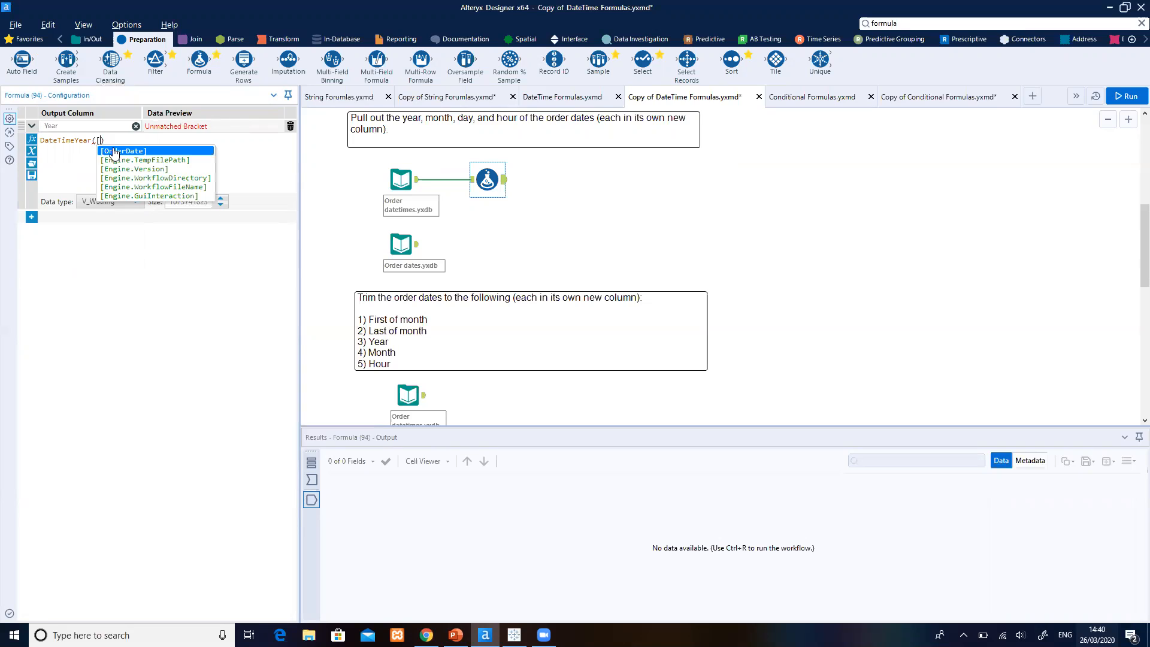
left_click(115, 152)
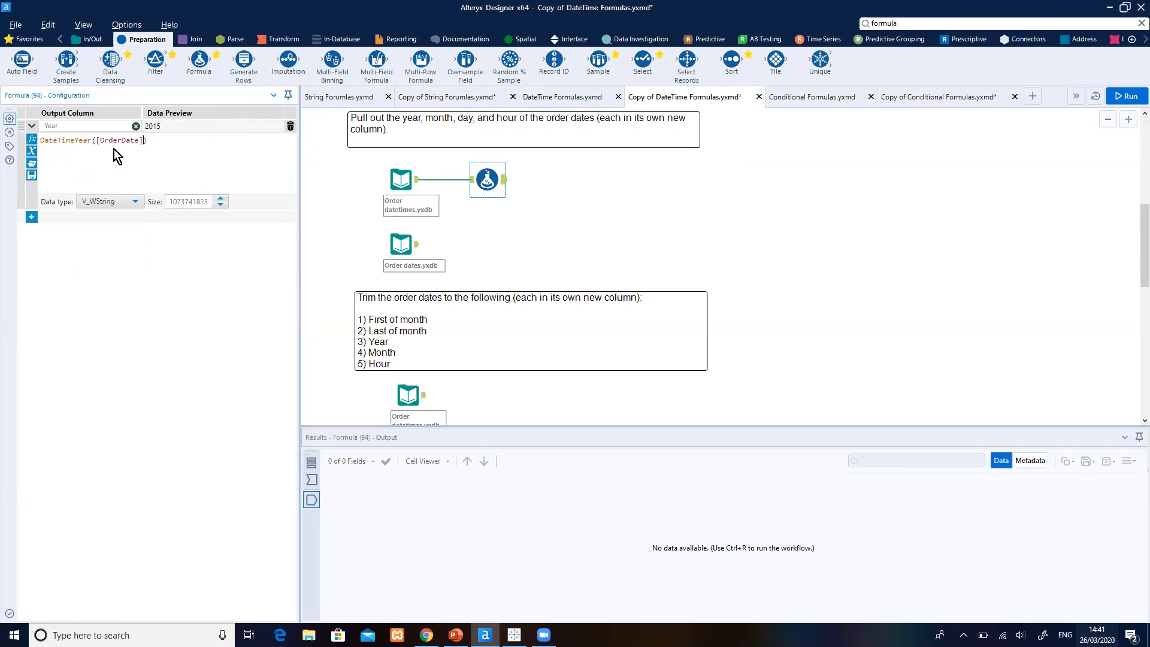
Set the data type of the Year column to DateTime.
left_click(172, 131)
left_click(134, 203)
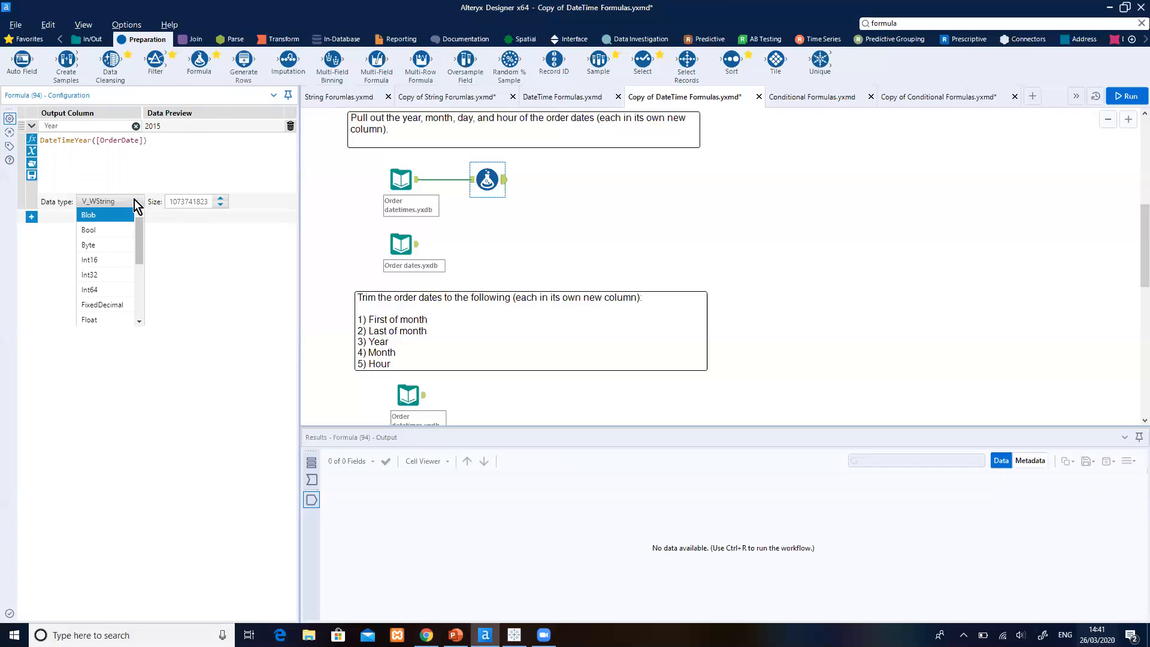
left_click_drag(139, 239, 134, 304)
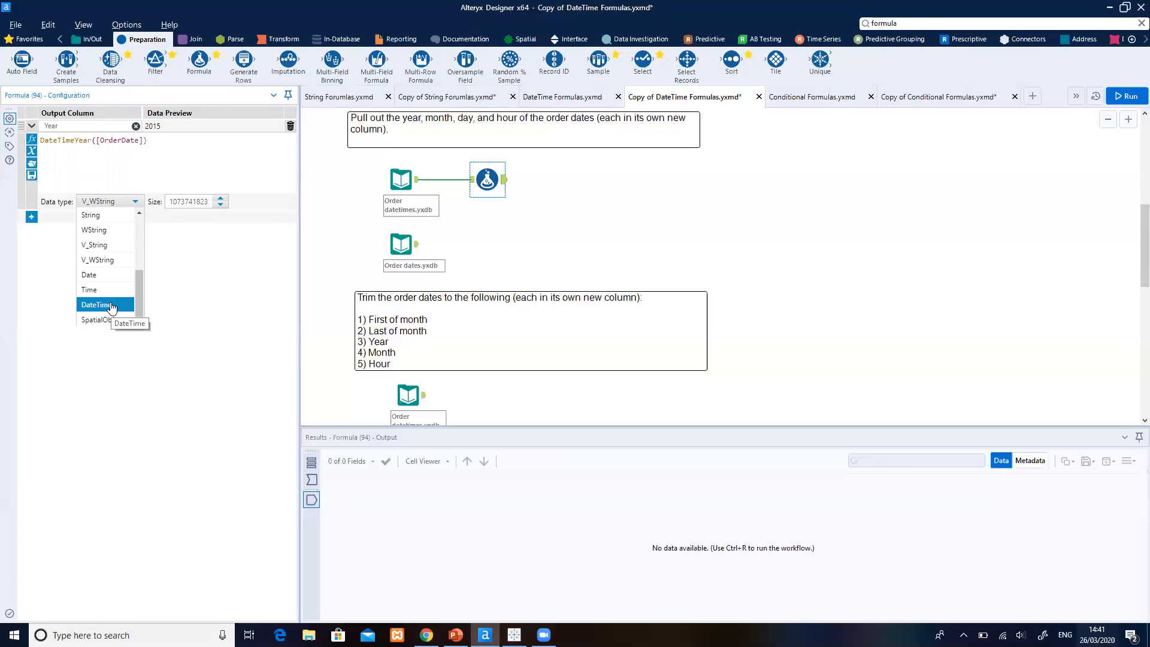
left_click(112, 306)
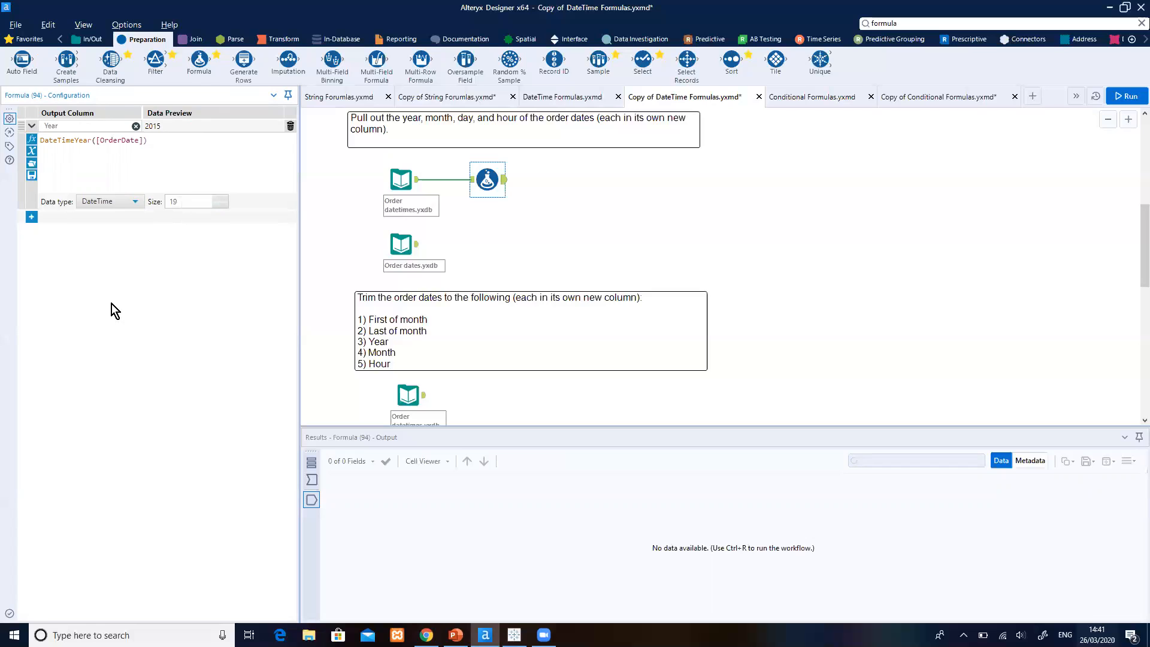
Add a second output column named Day to the Formula tool.
left_click(32, 218)
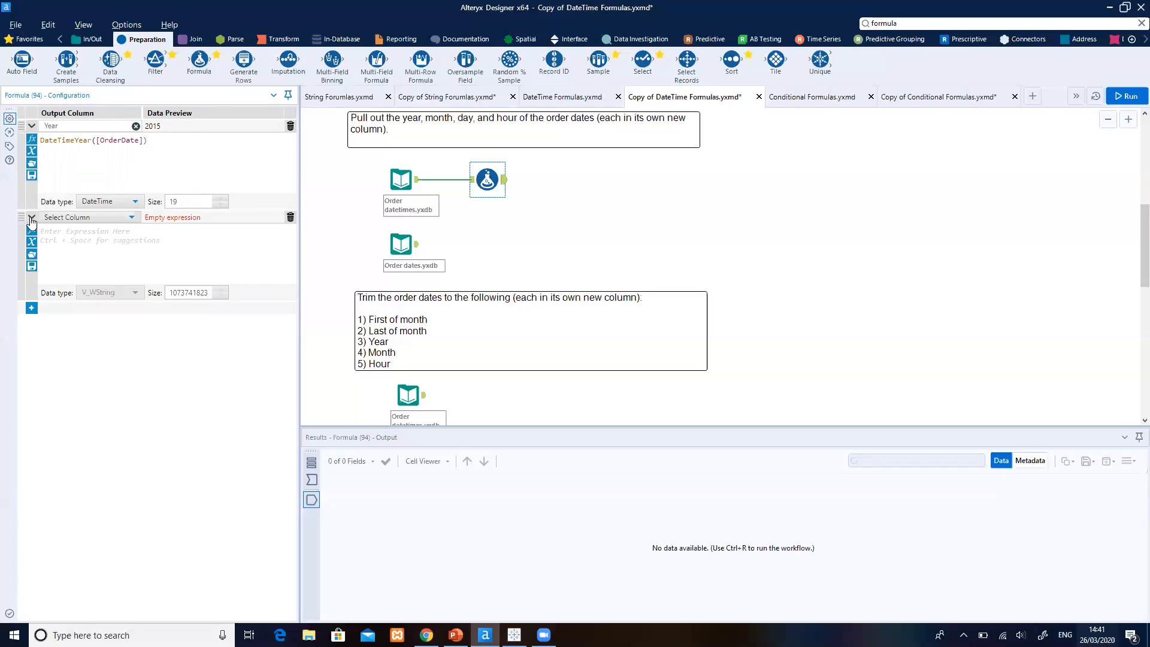
left_click(101, 218)
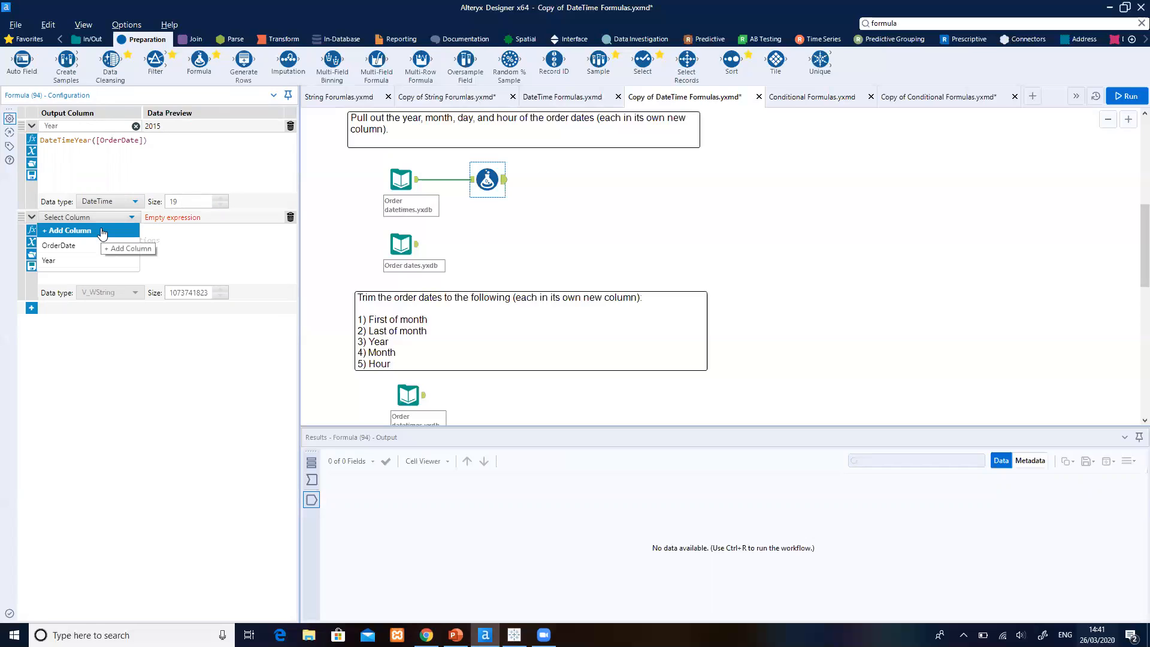
left_click(102, 231)
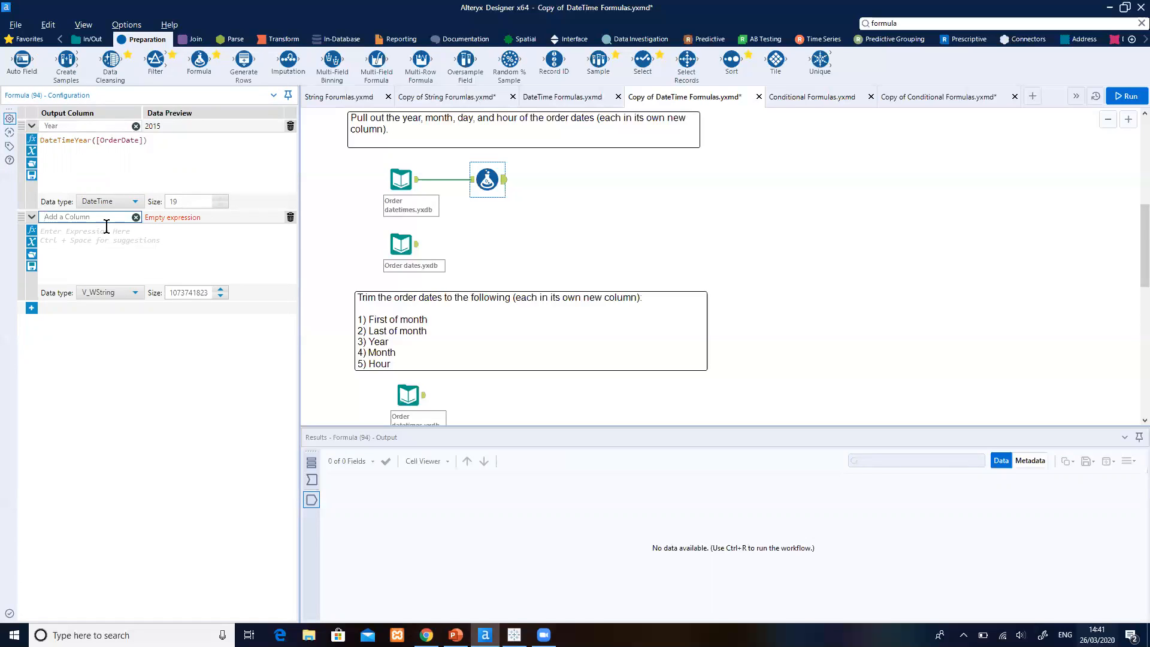
type("Day")
Enter DateTimeDay([OrderDate]) as the expression for the Day column.
left_click(110, 241)
type("datetime")
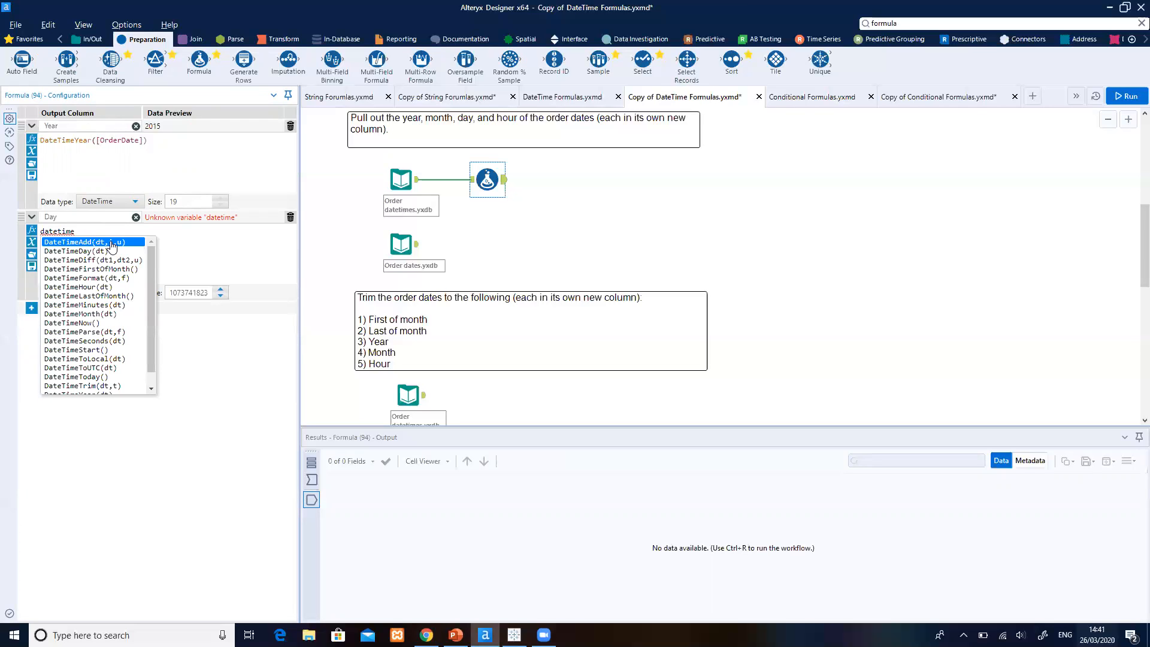
left_click(111, 252)
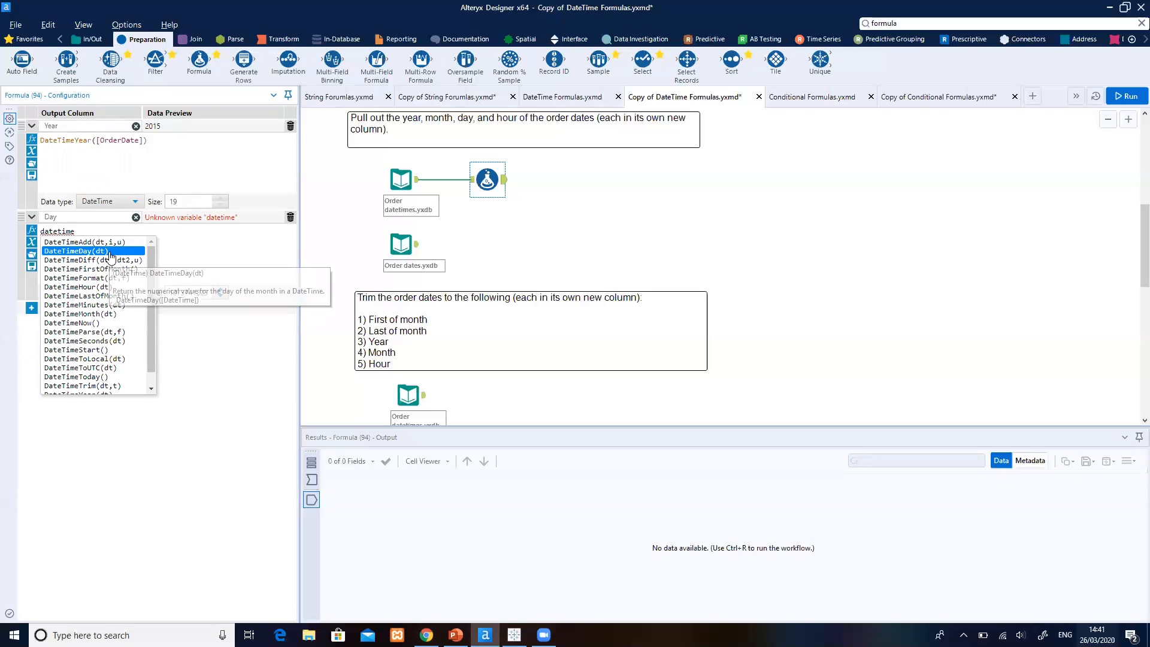
double_click(110, 252)
type("[order")
key("Return")
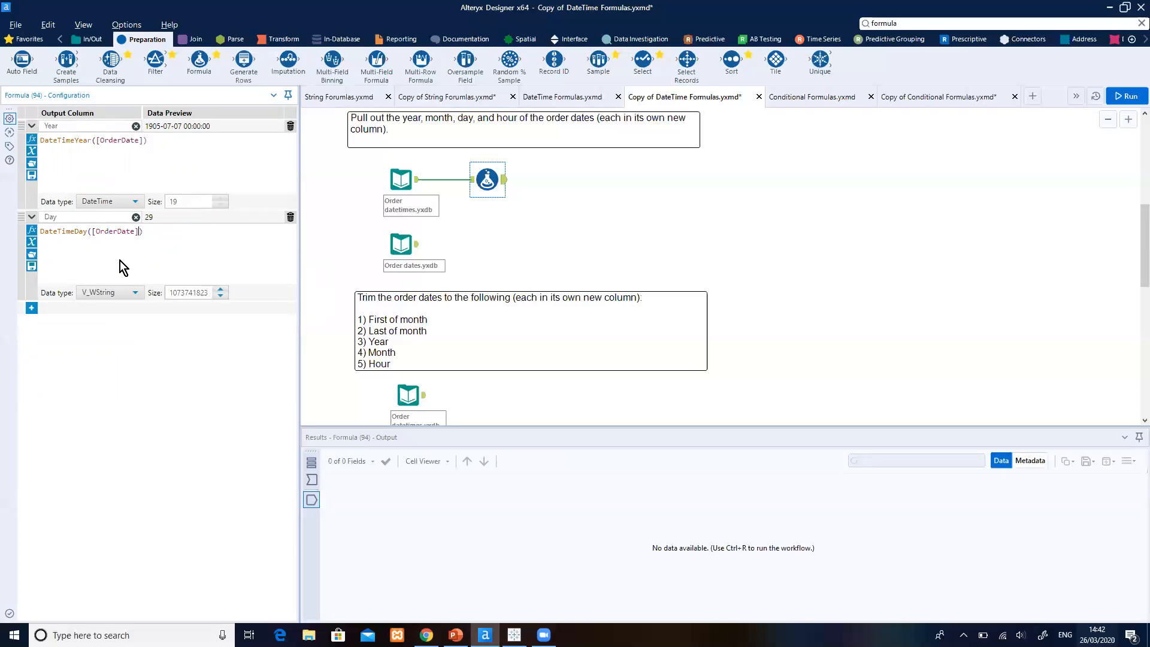
Set the data type of the Day column to DateTime.
left_click(133, 294)
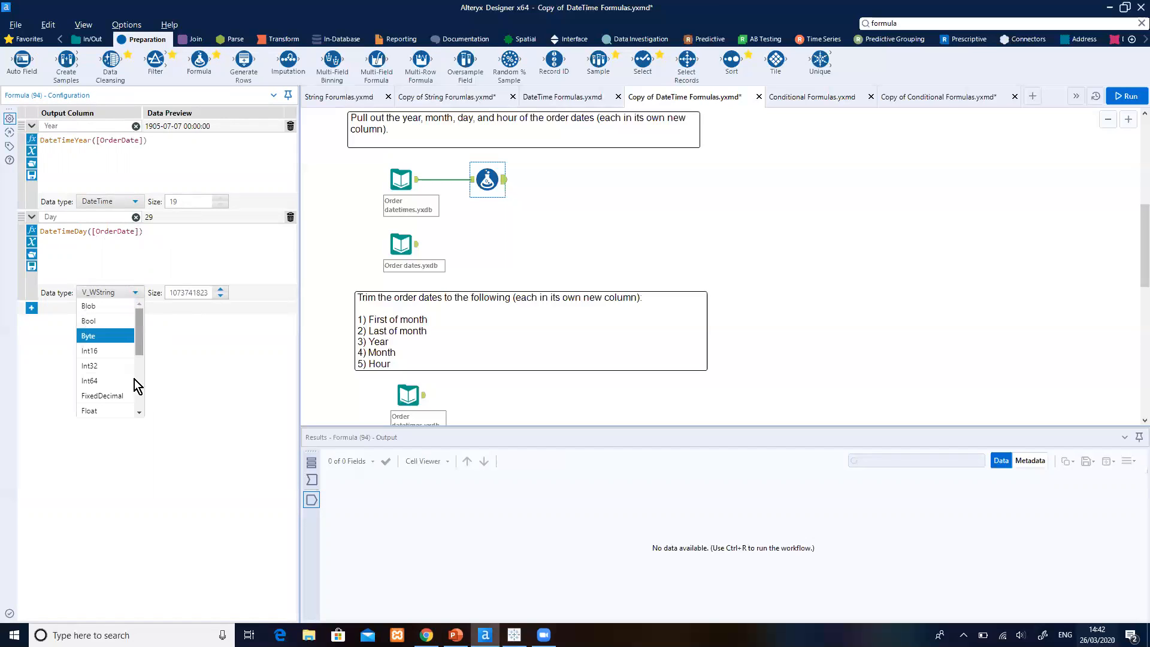
left_click_drag(139, 346, 140, 391)
left_click(111, 397)
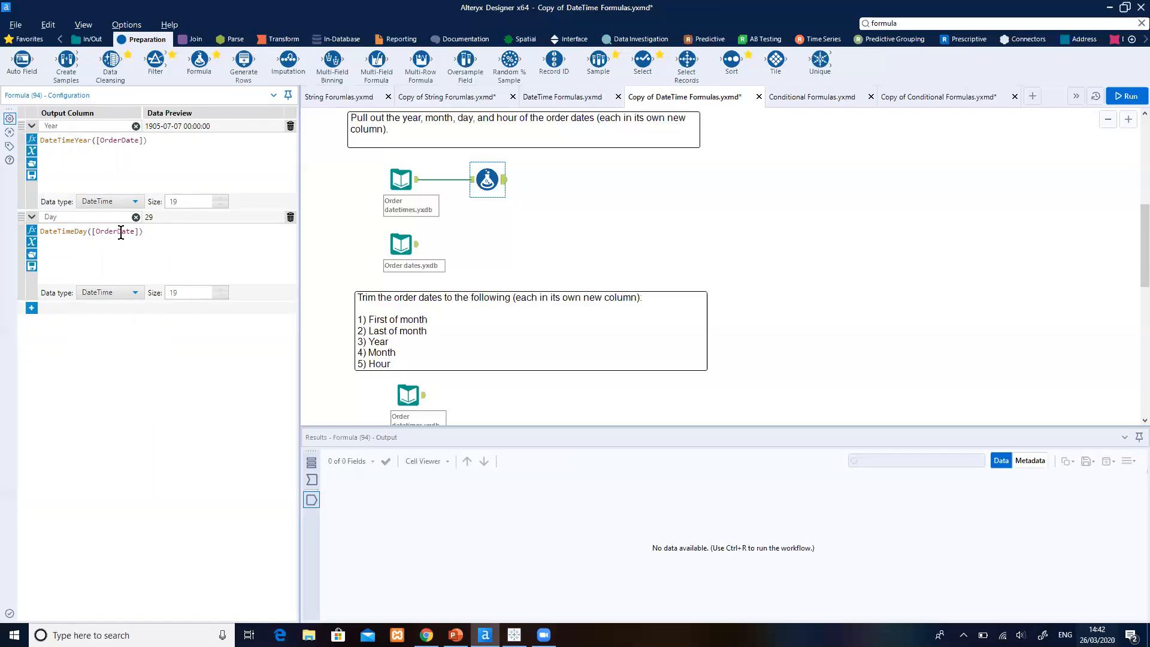
Add a third output column named Hour to the Formula tool.
left_click(32, 310)
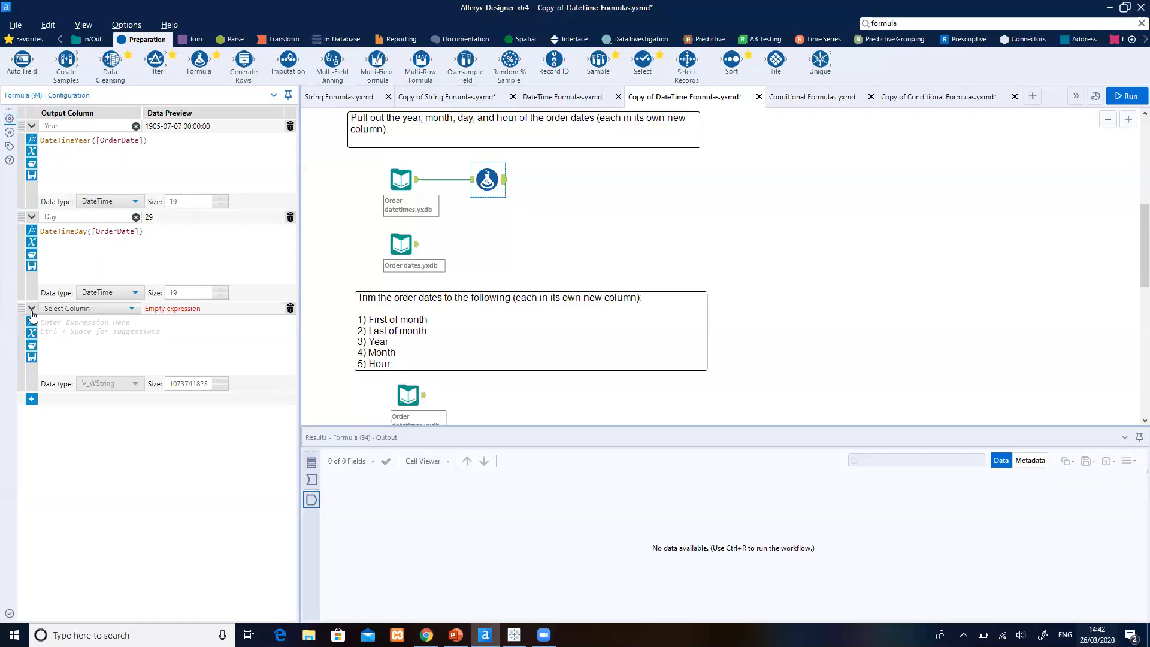
left_click(114, 308)
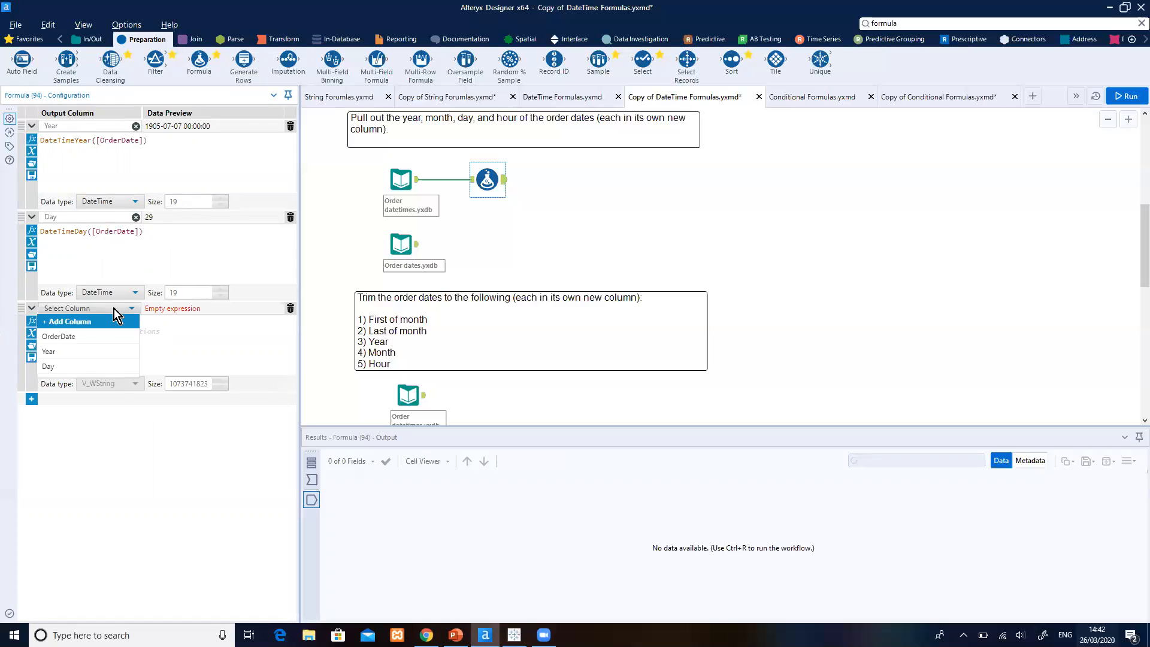
left_click(106, 318)
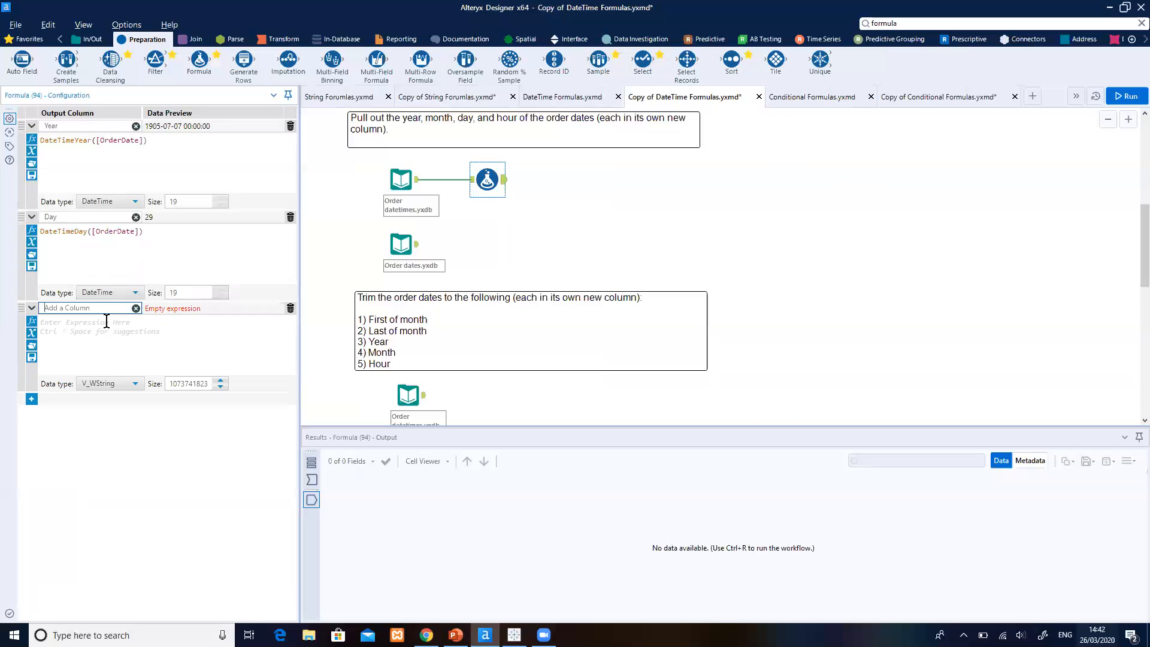
type("Hour")
Enter DateTimeHour([OrderDate]) as the expression for the Hour column.
left_click(110, 347)
type("datetime")
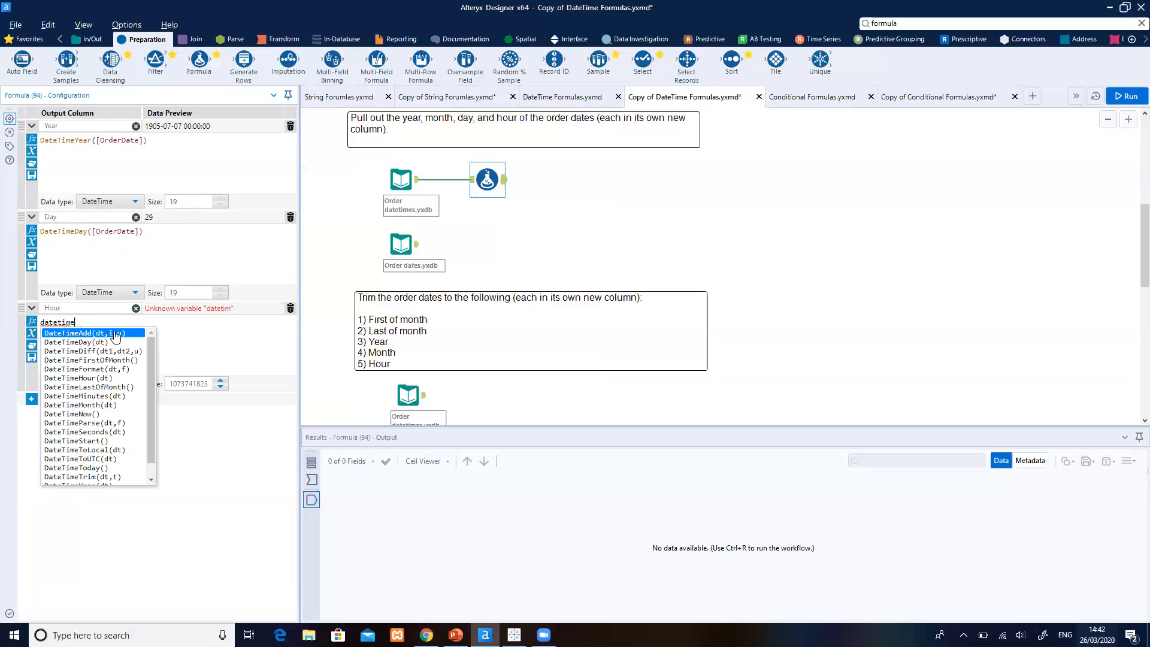
type("hour")
left_click(114, 333)
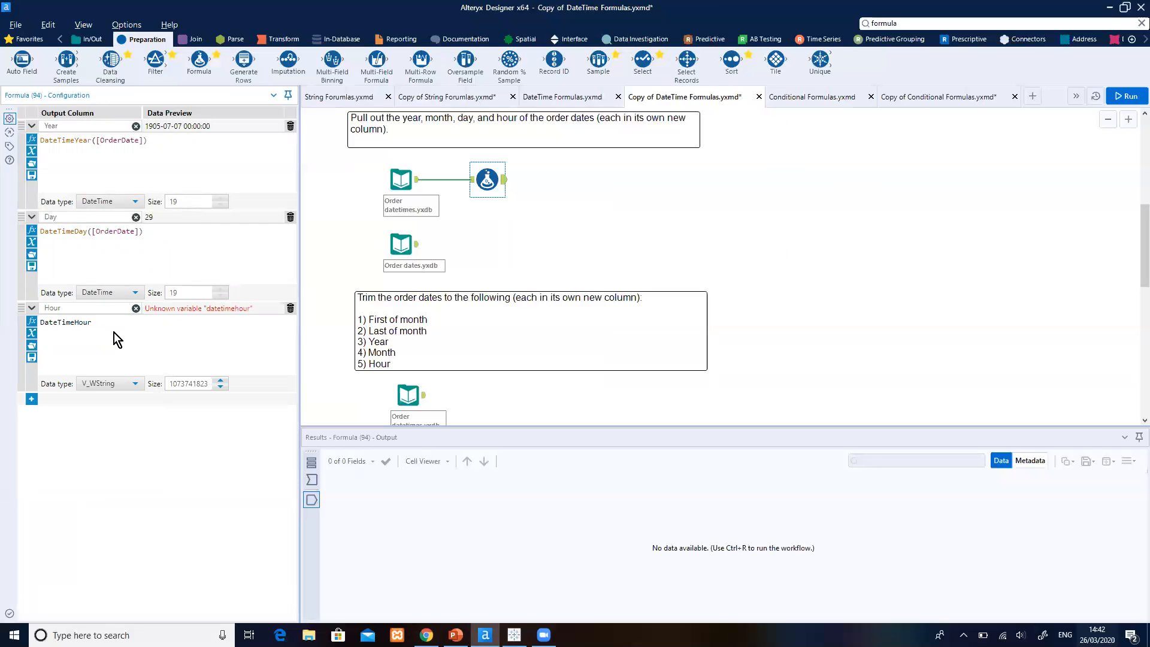
type("[order")
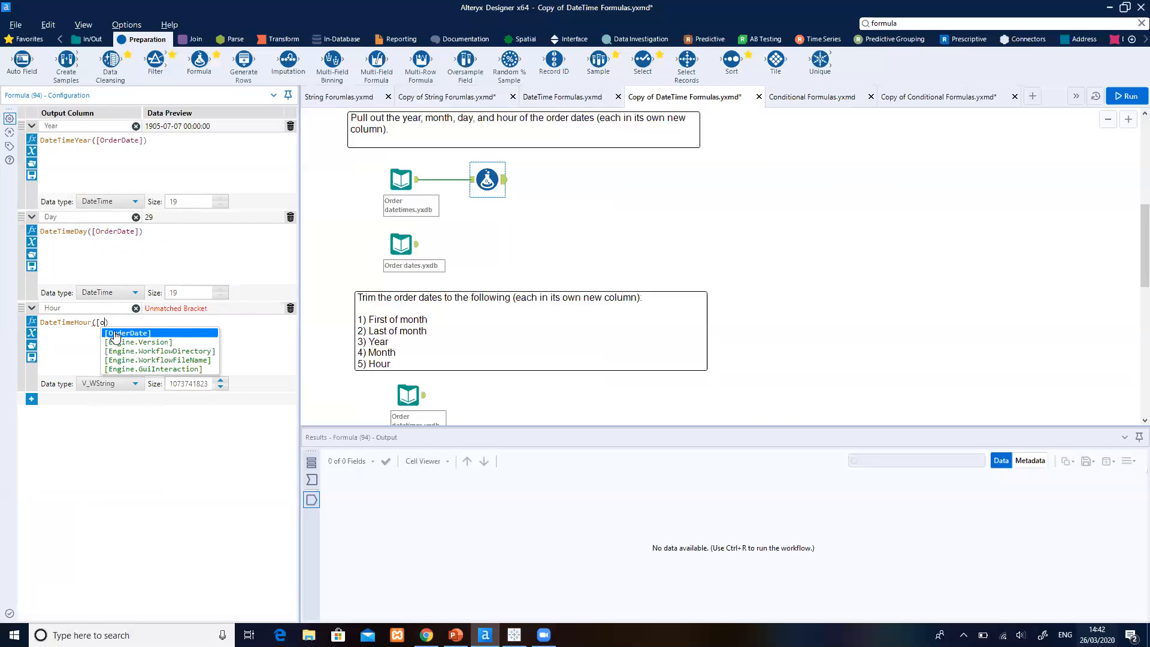
left_click(116, 334)
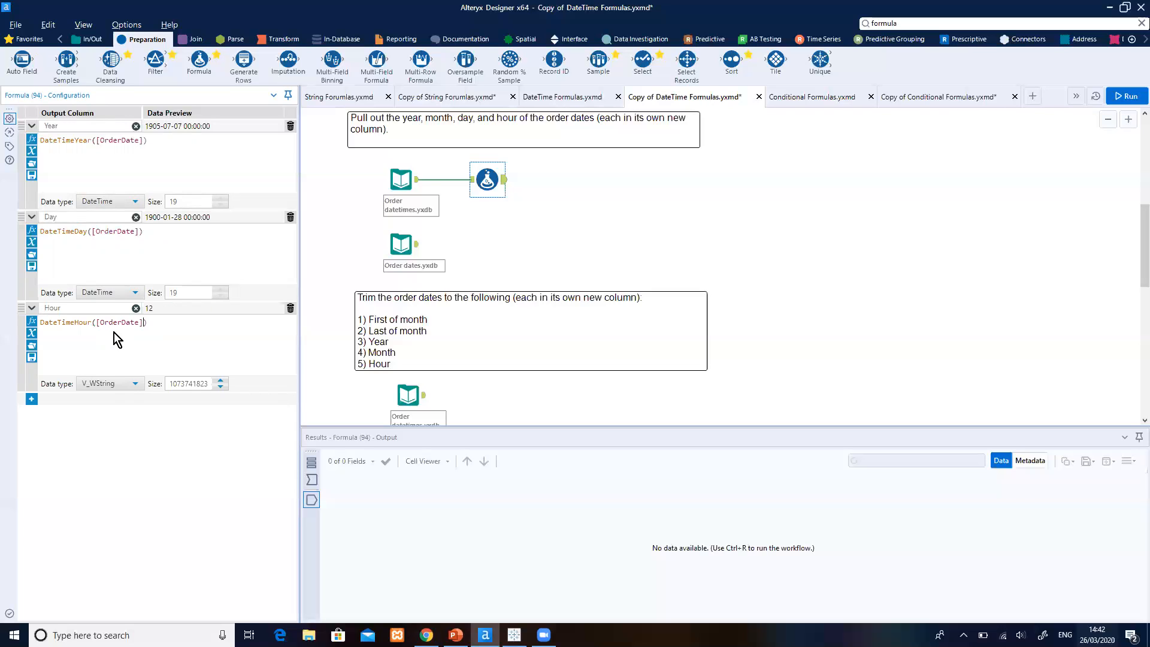
Set the data type of the Hour column to DateTime.
left_click(130, 387)
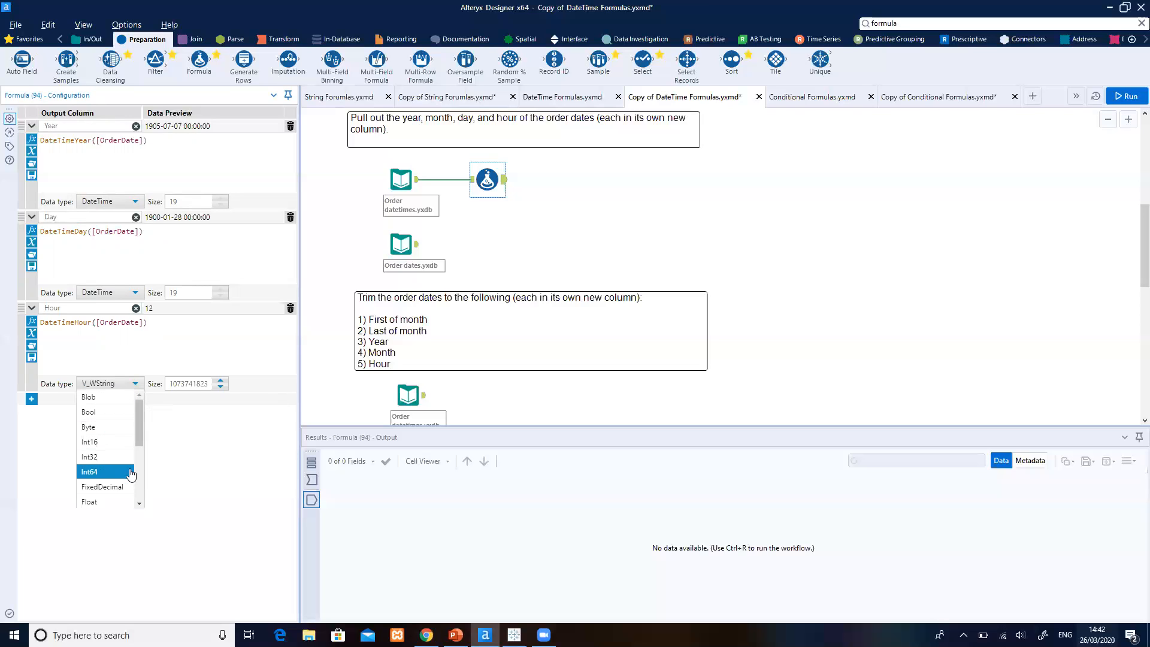
scroll(144, 448, "down", 1)
scroll(142, 449, "down", 2)
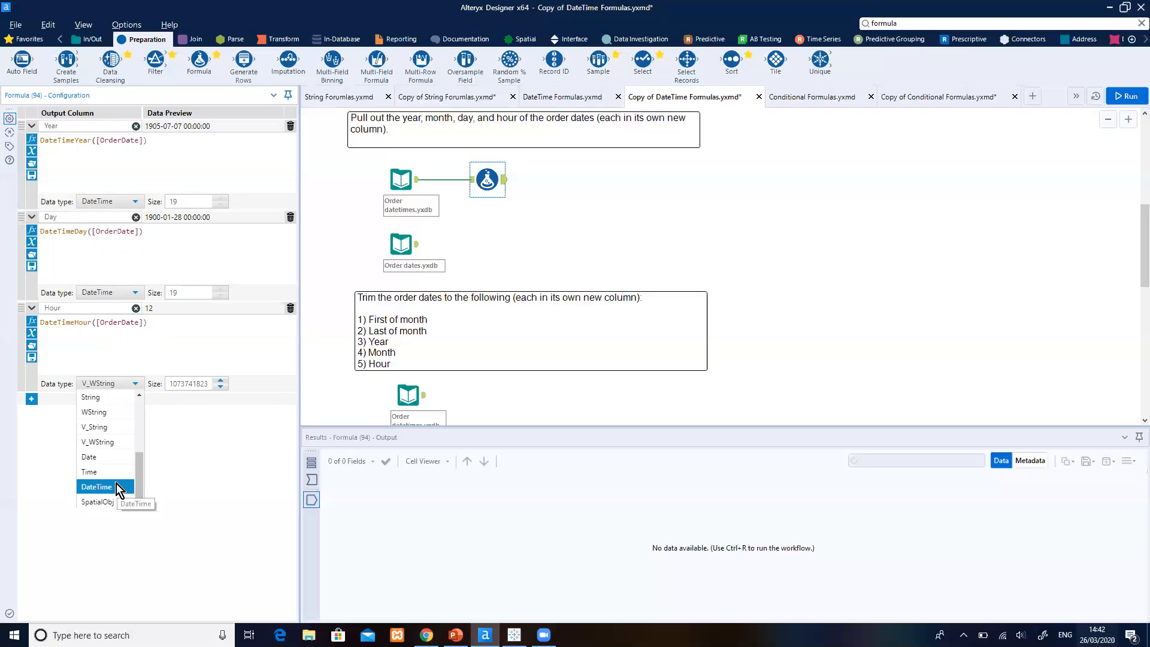
left_click(118, 487)
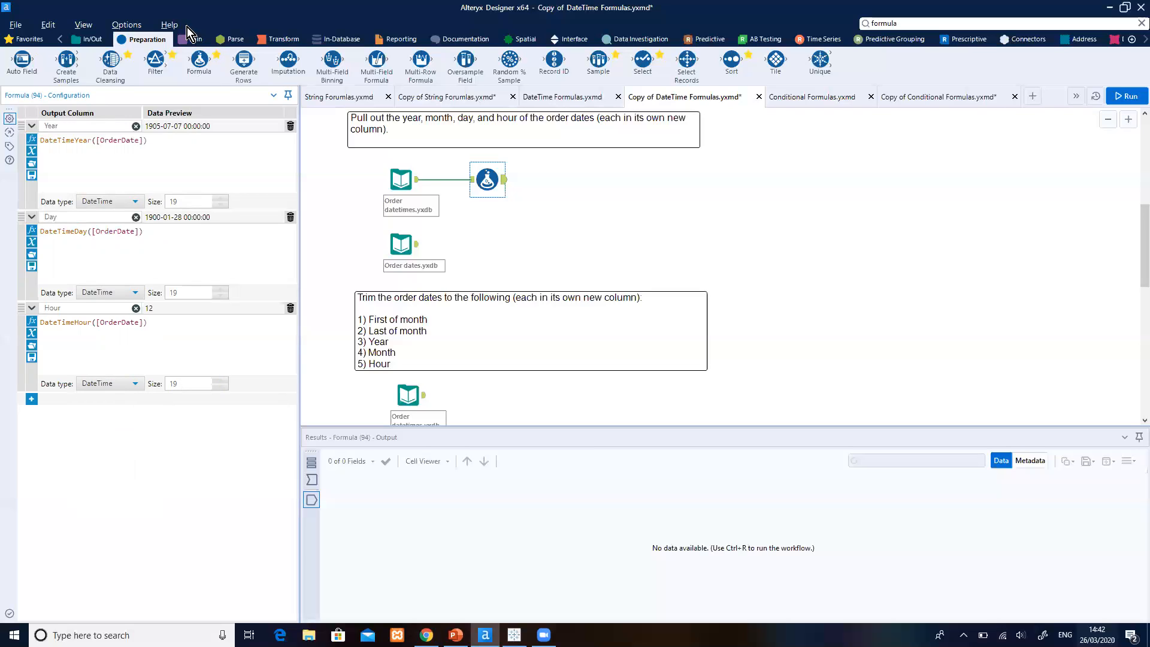
Connect a Browse tool to the output of the Formula tool with the Year, Day and Hour columns.
left_click(96, 38)
left_click_drag(22, 62, 557, 183)
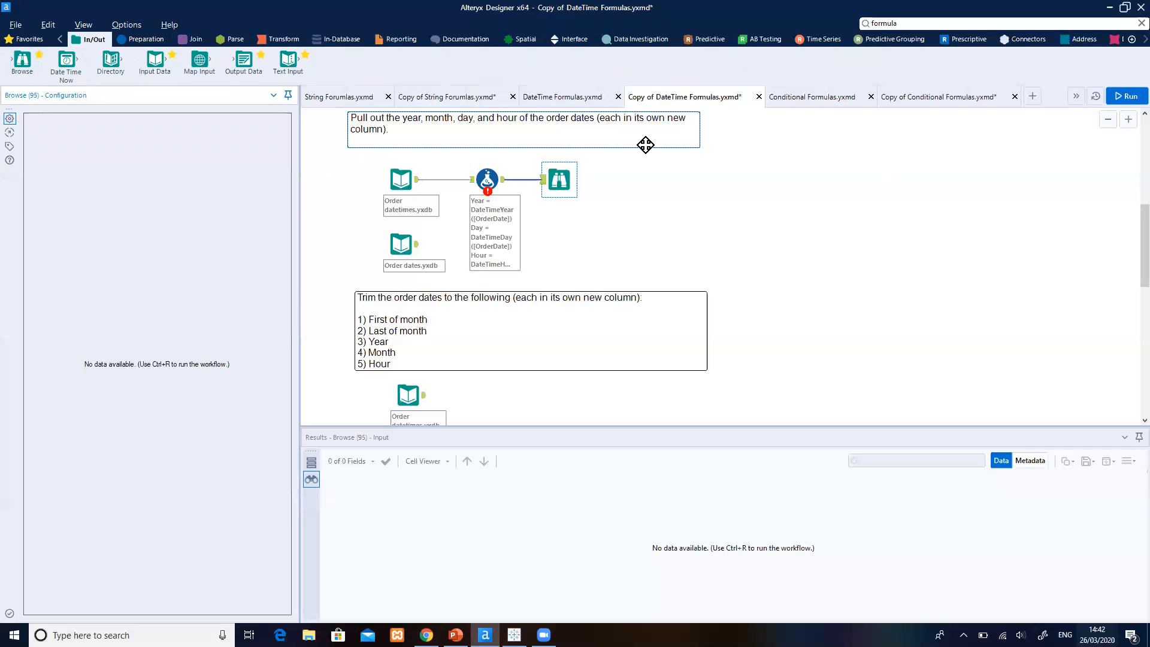
Set the data type of the Year column to Int16 in the Formula tool that shows errors.
mouse_move(491, 195)
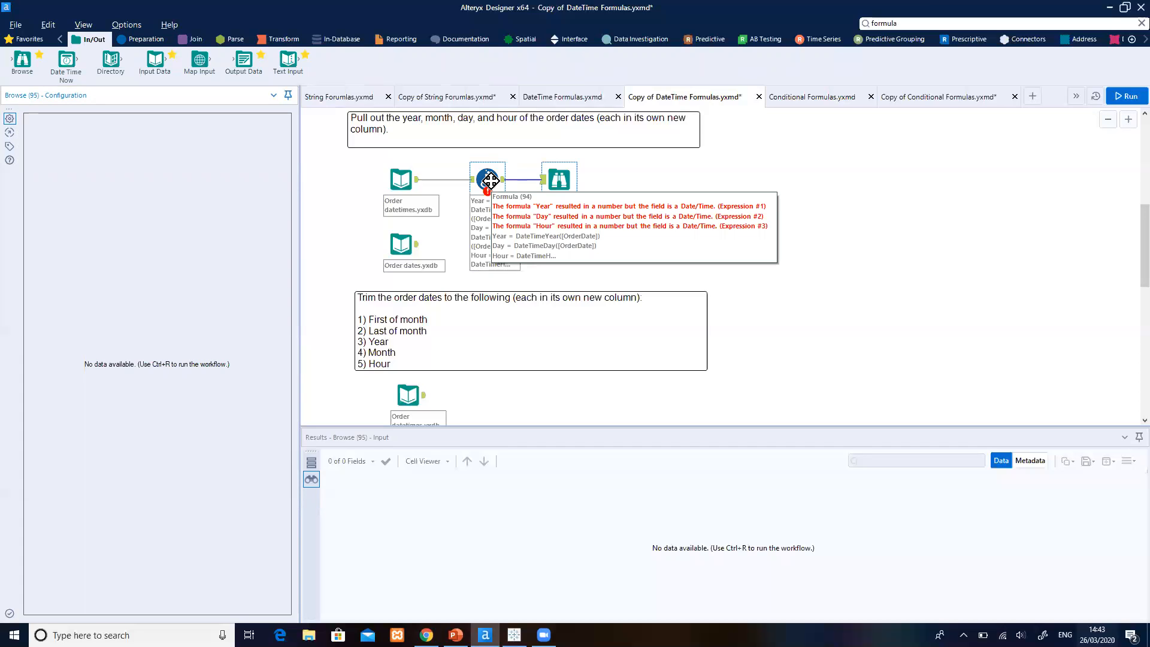
left_click(485, 179)
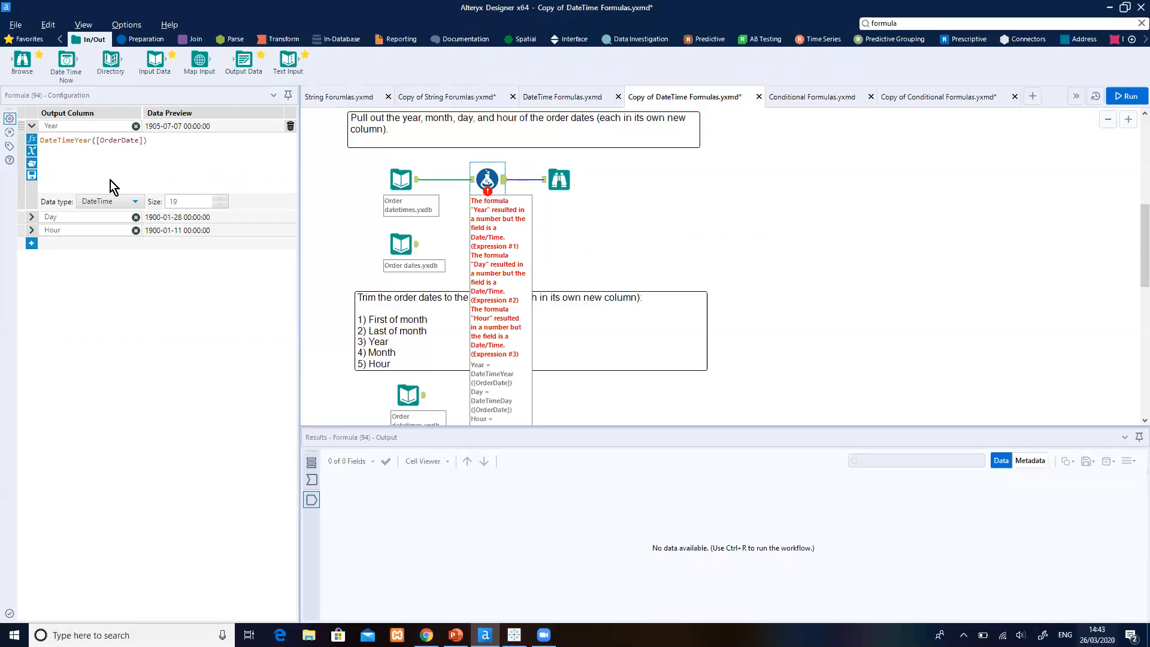
left_click(137, 204)
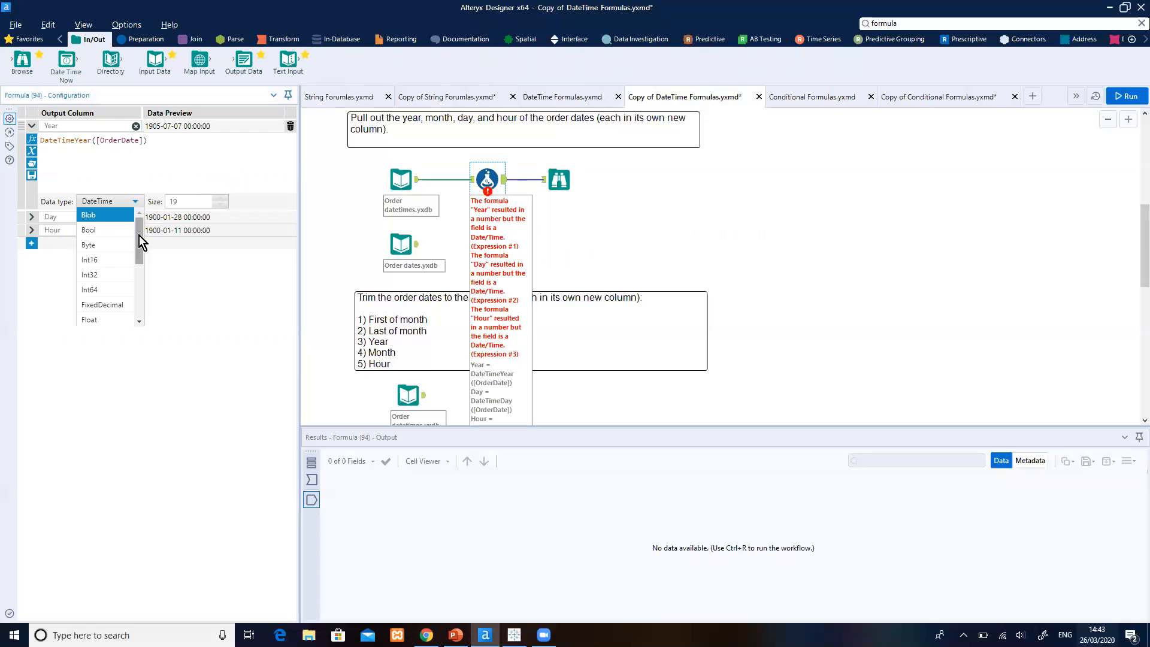
left_click(107, 260)
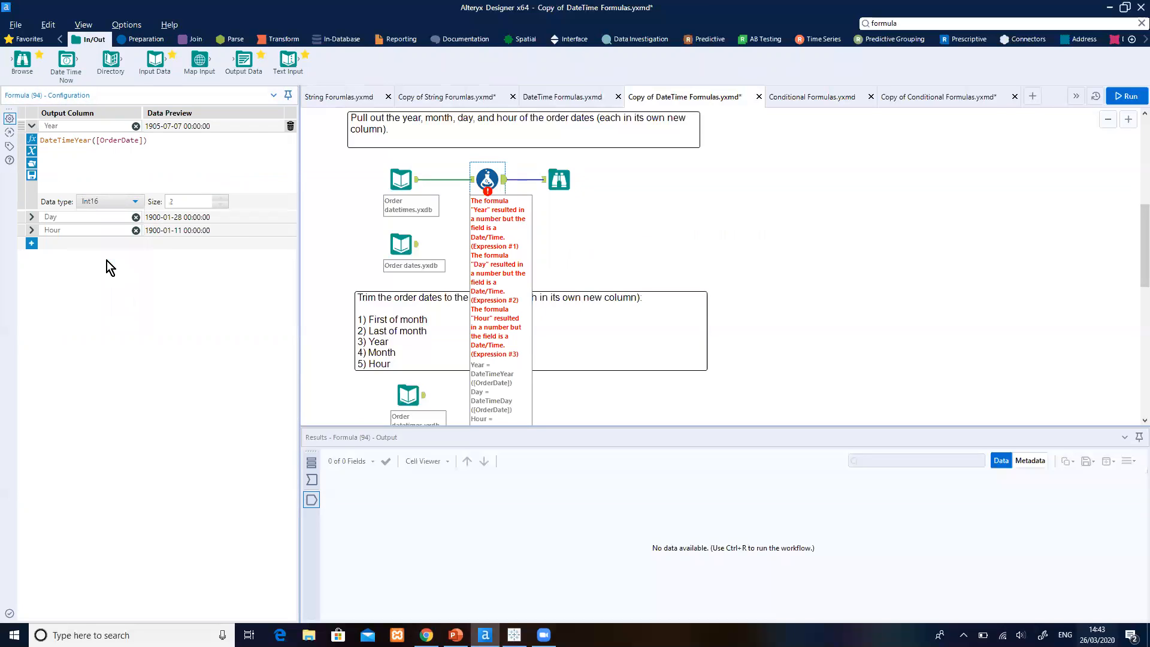
Set the data types of the Day and Hour columns to Int16 and run the workflow.
left_click(31, 219)
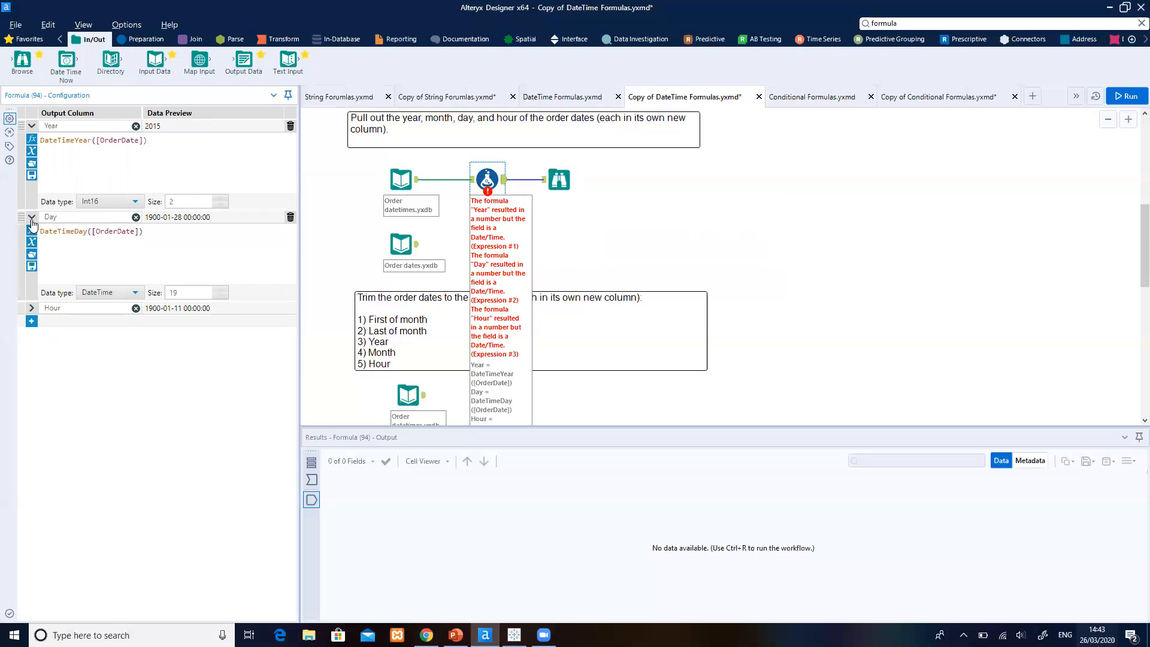
left_click(134, 293)
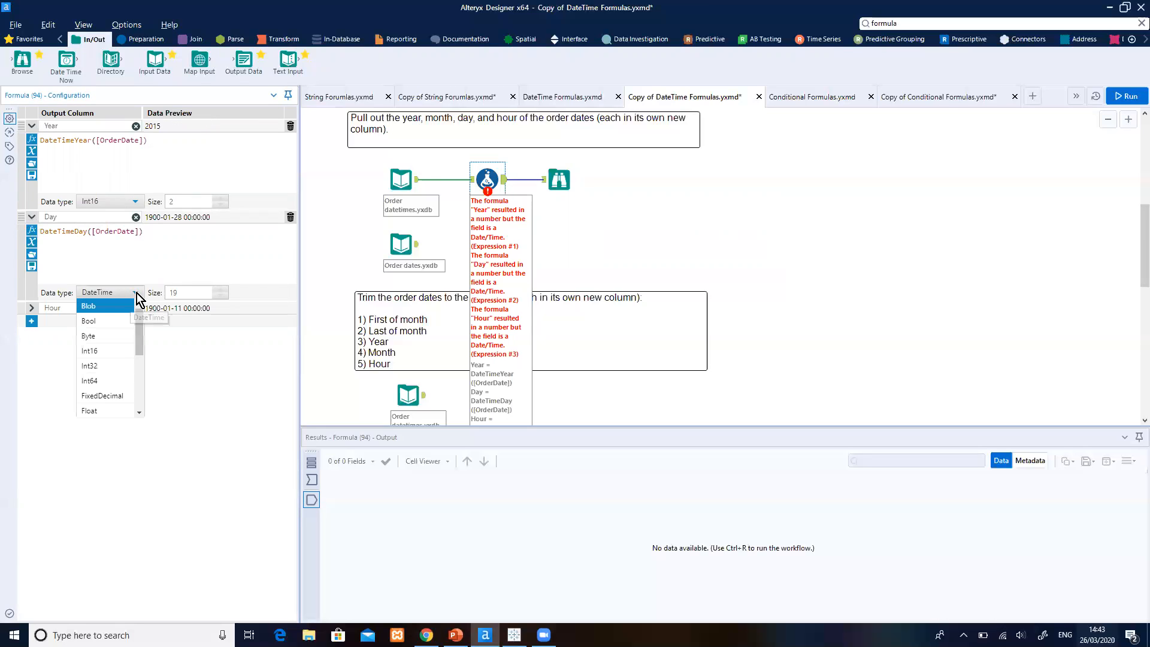
left_click_drag(141, 322, 137, 330)
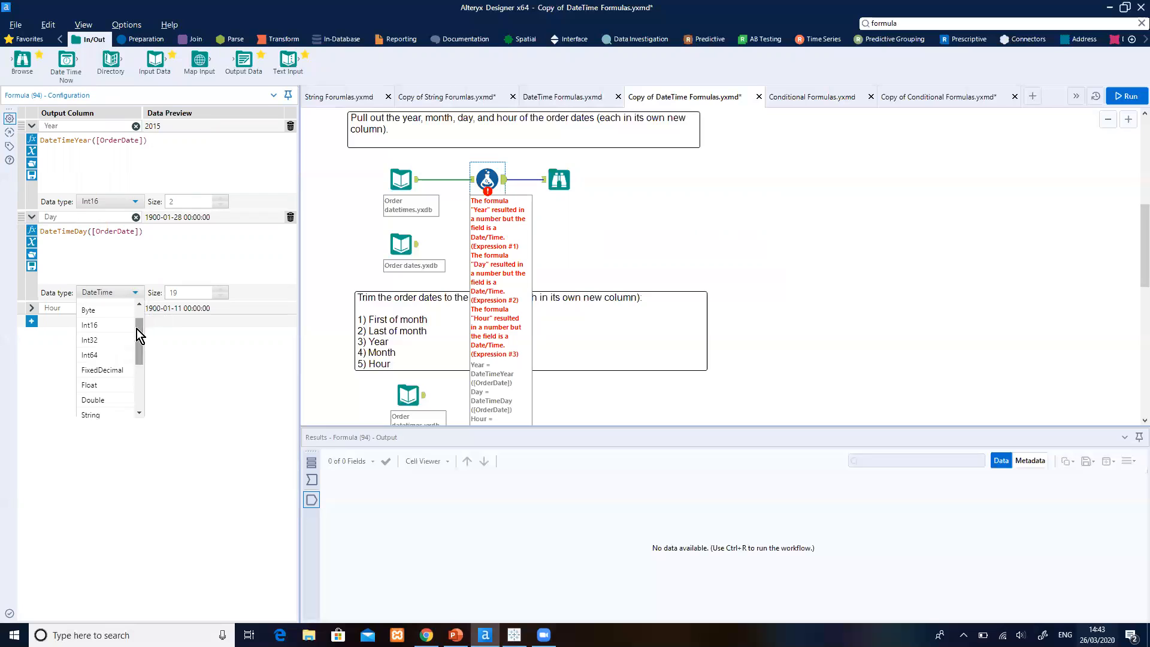
left_click(109, 325)
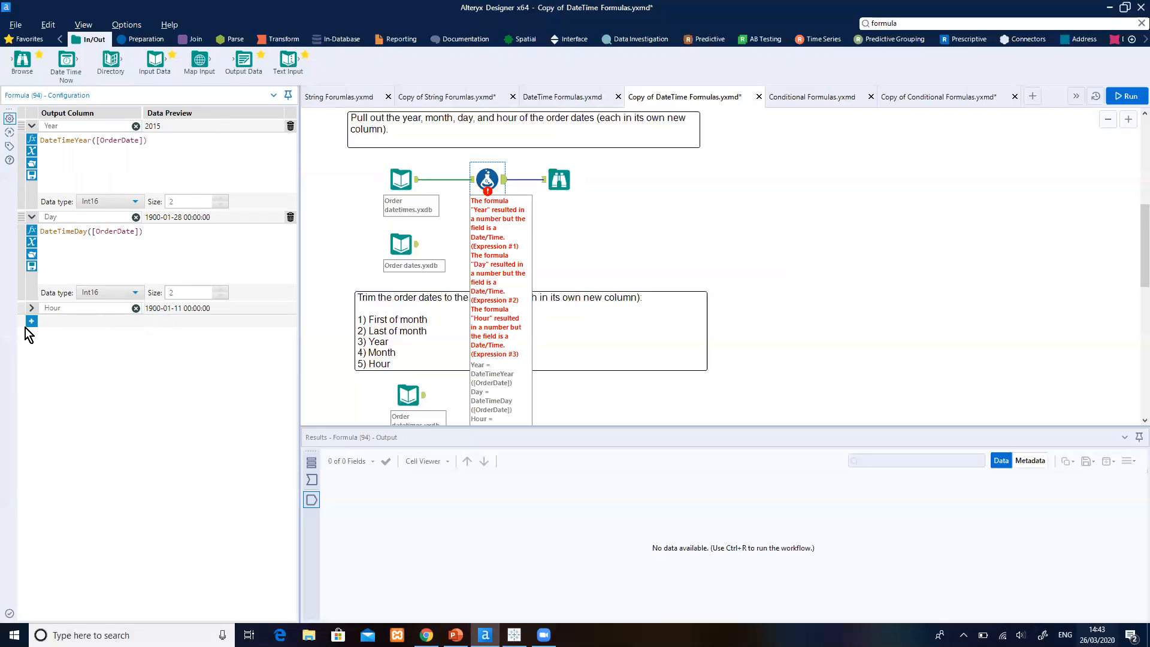
left_click(31, 308)
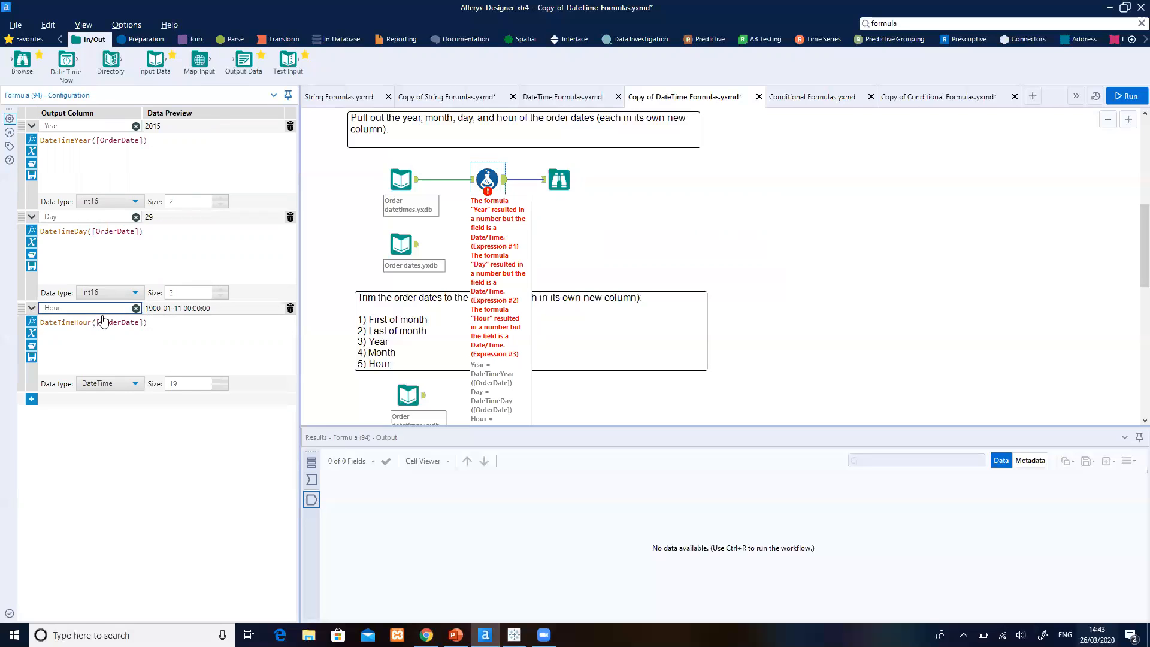
left_click(135, 382)
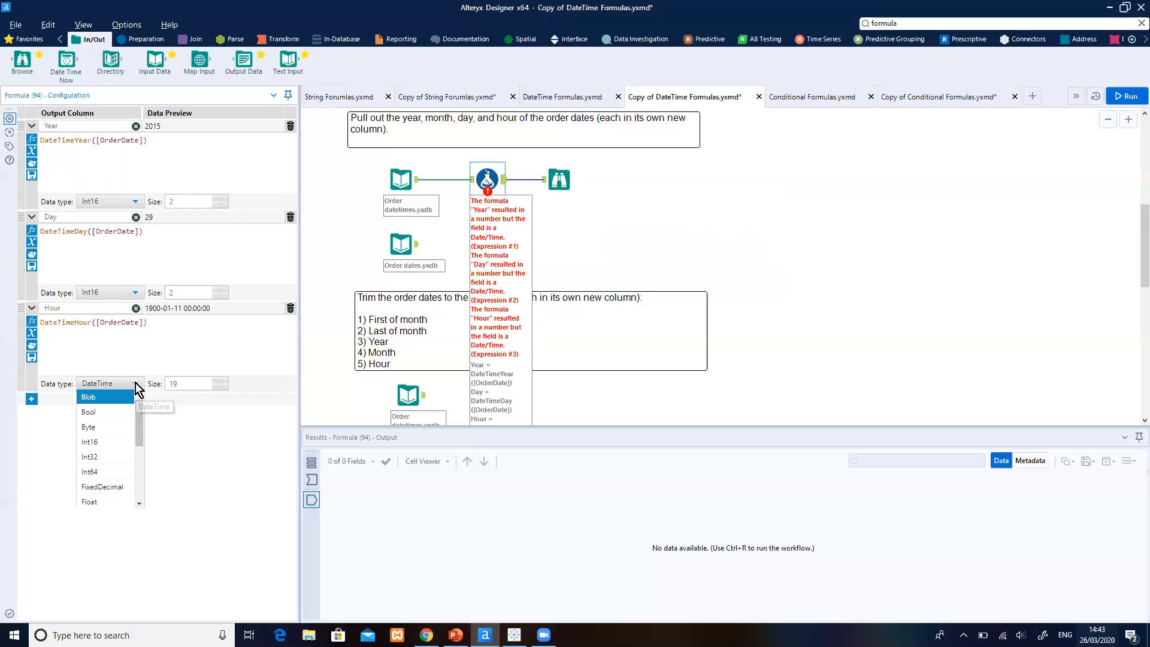
left_click(118, 442)
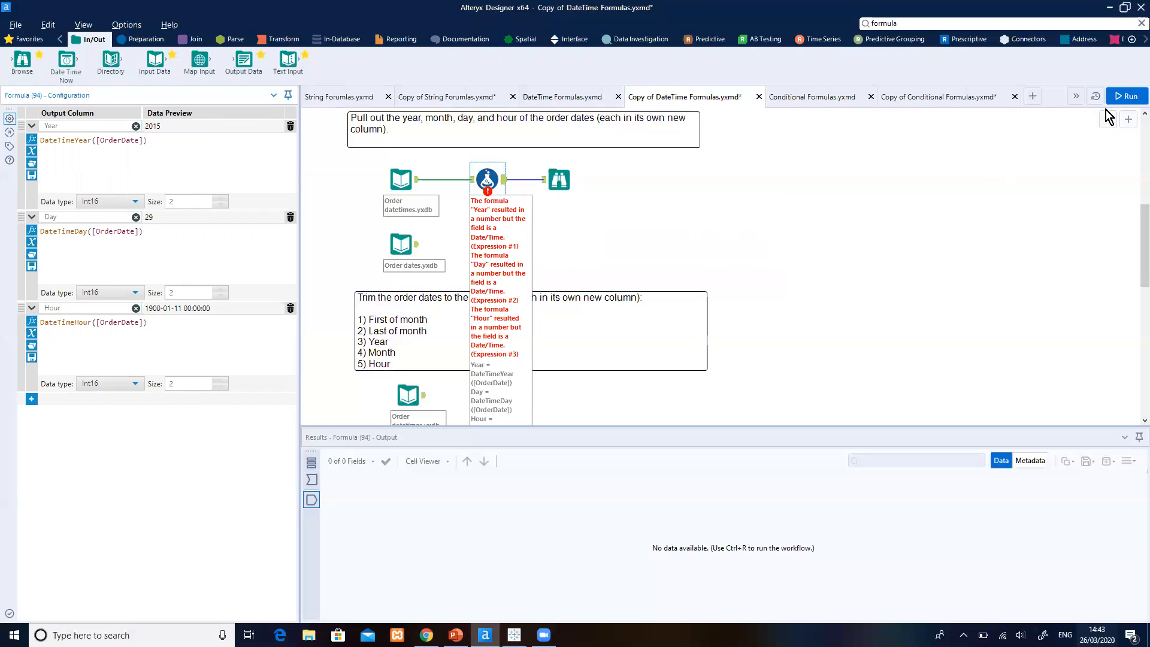
left_click(1129, 97)
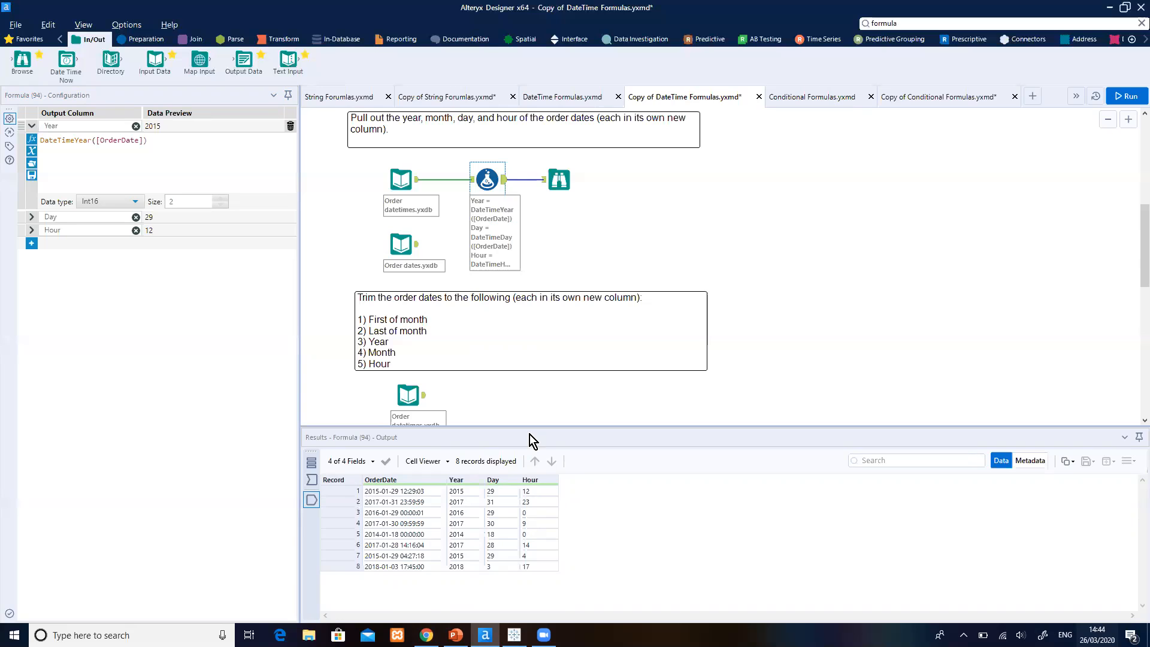
Connect a new Formula tool to the Order dates.yxdb input and add an output column named Hour.
left_click(412, 244)
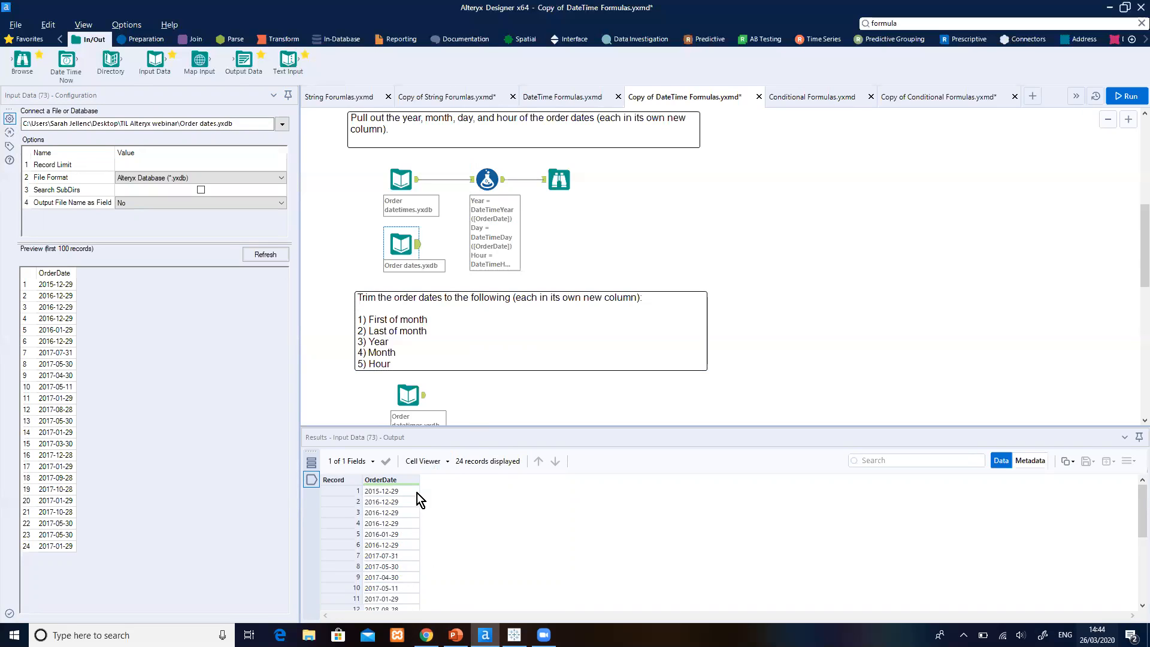
left_click(150, 40)
left_click_drag(199, 60, 557, 243)
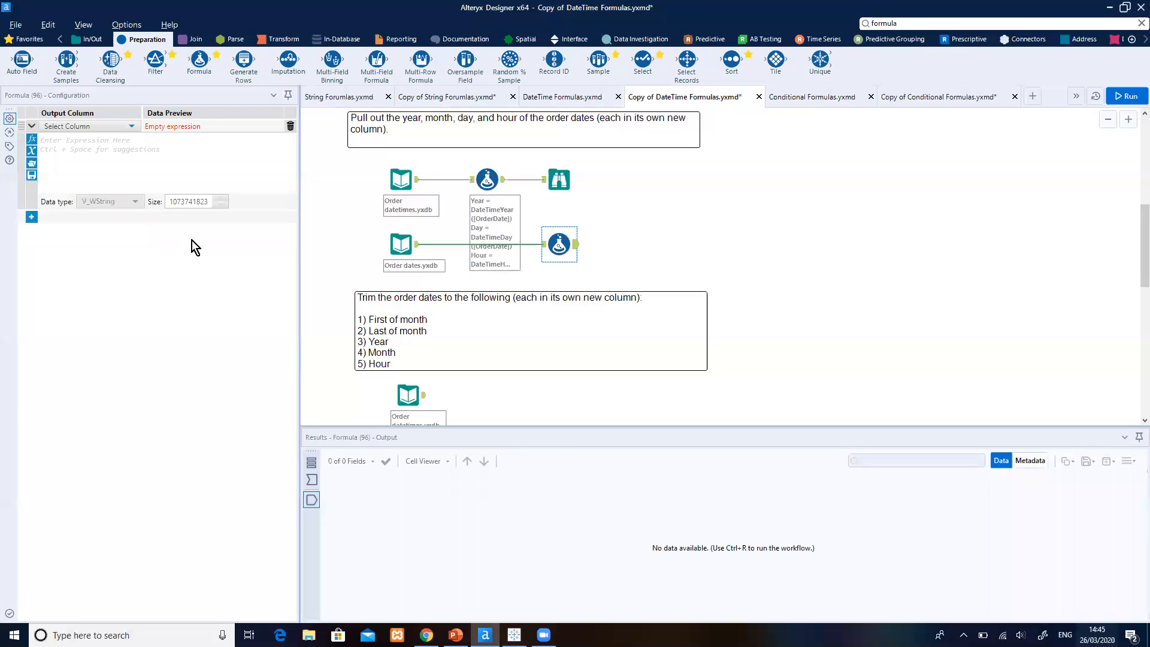
left_click(130, 126)
left_click(117, 140)
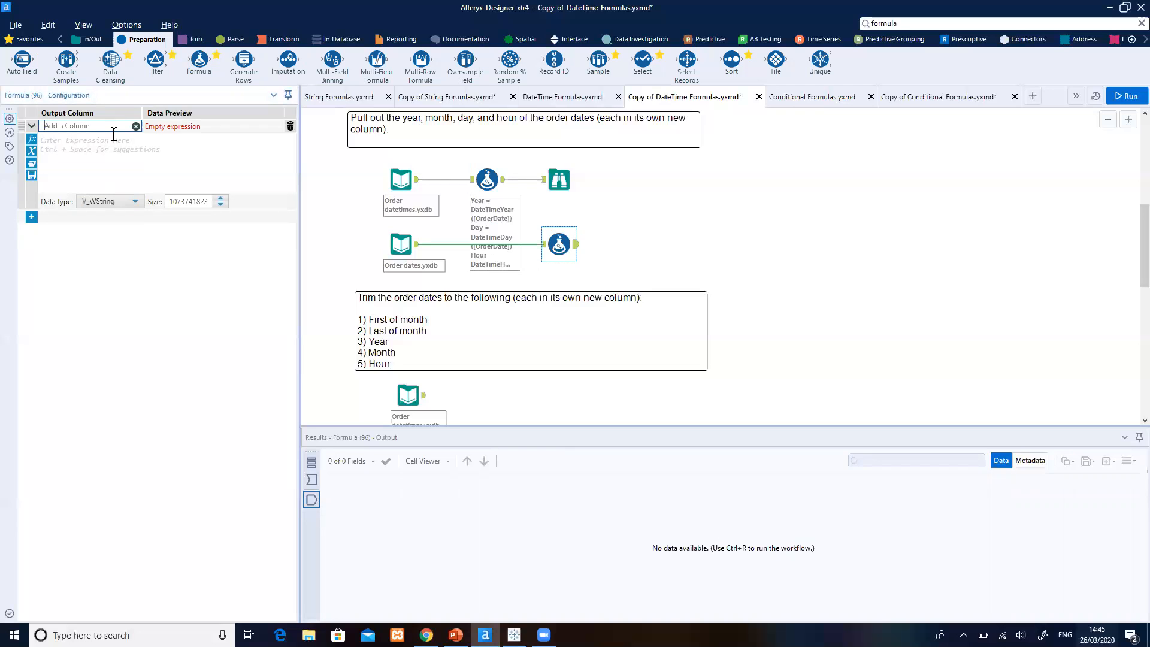
type("Hour")
Enter DateTimeHour([OrderDate]) as the expression for the new Hour column and set its data type to Int16.
left_click(117, 140)
type("datet")
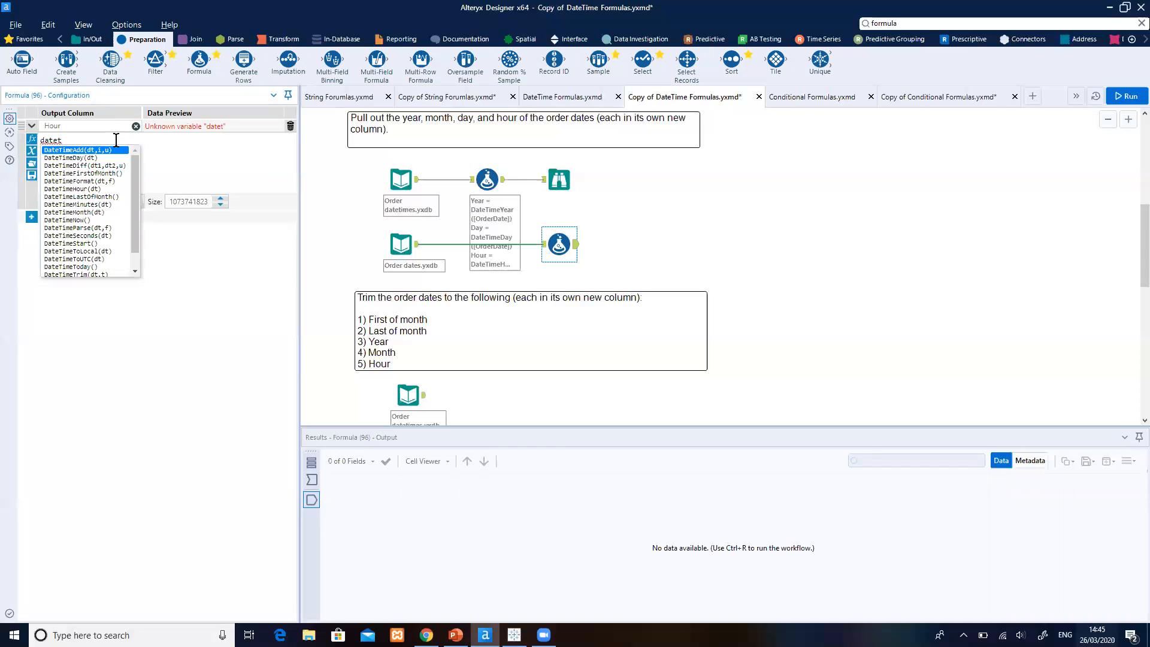
type("ime")
left_click(102, 188)
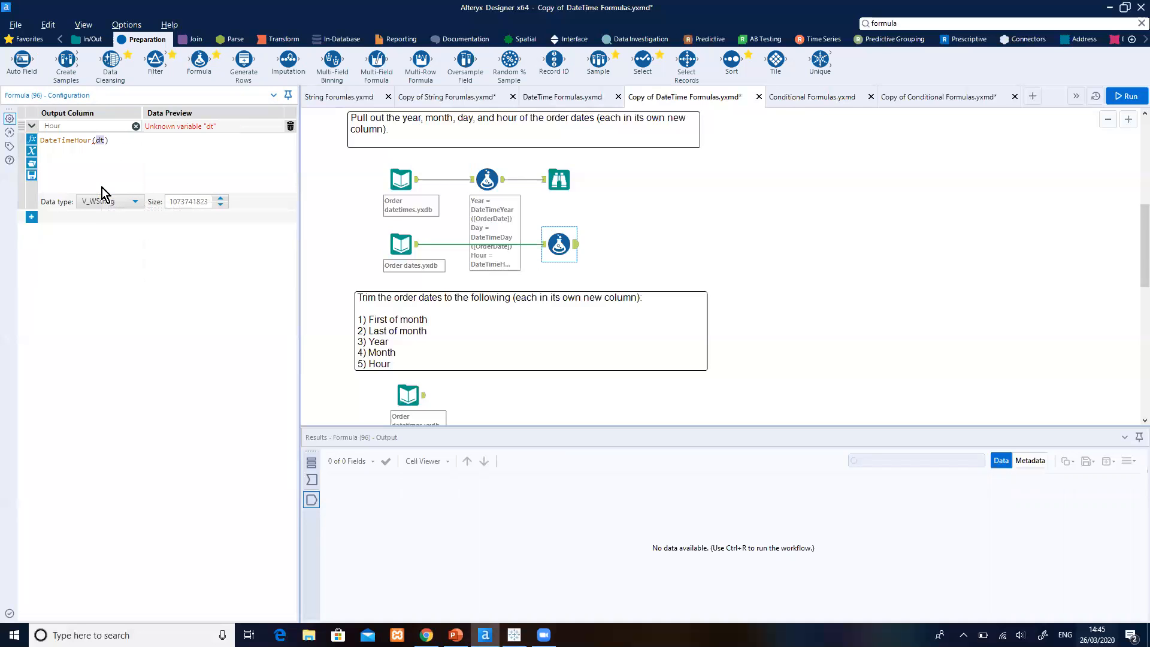
type("[order")
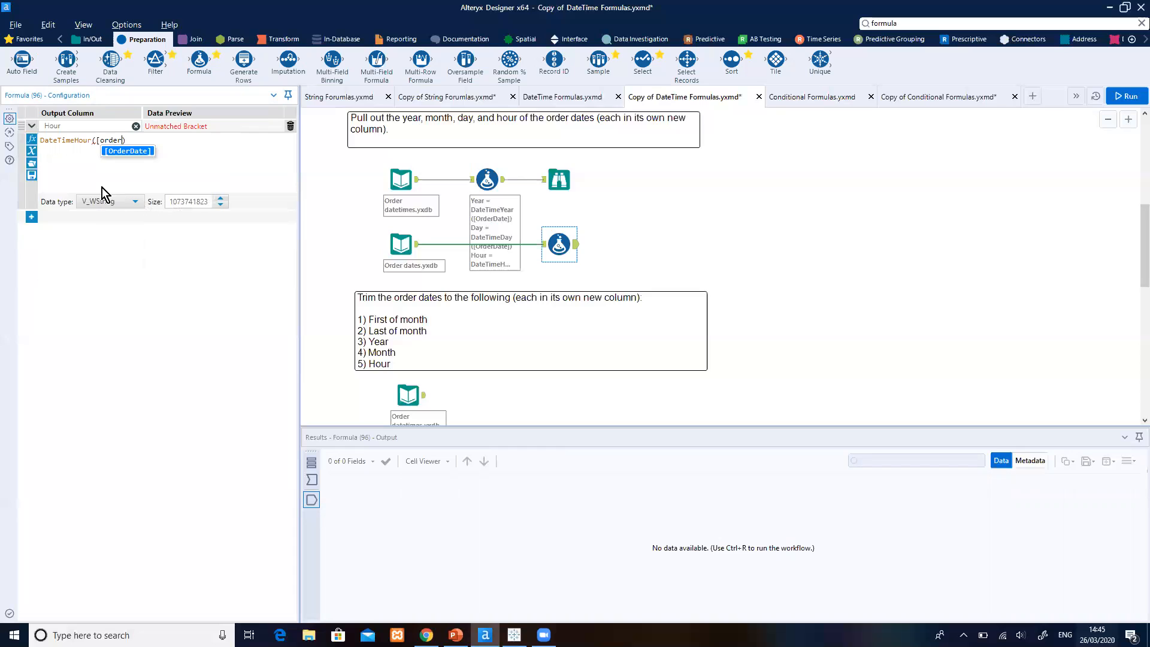
key("Return")
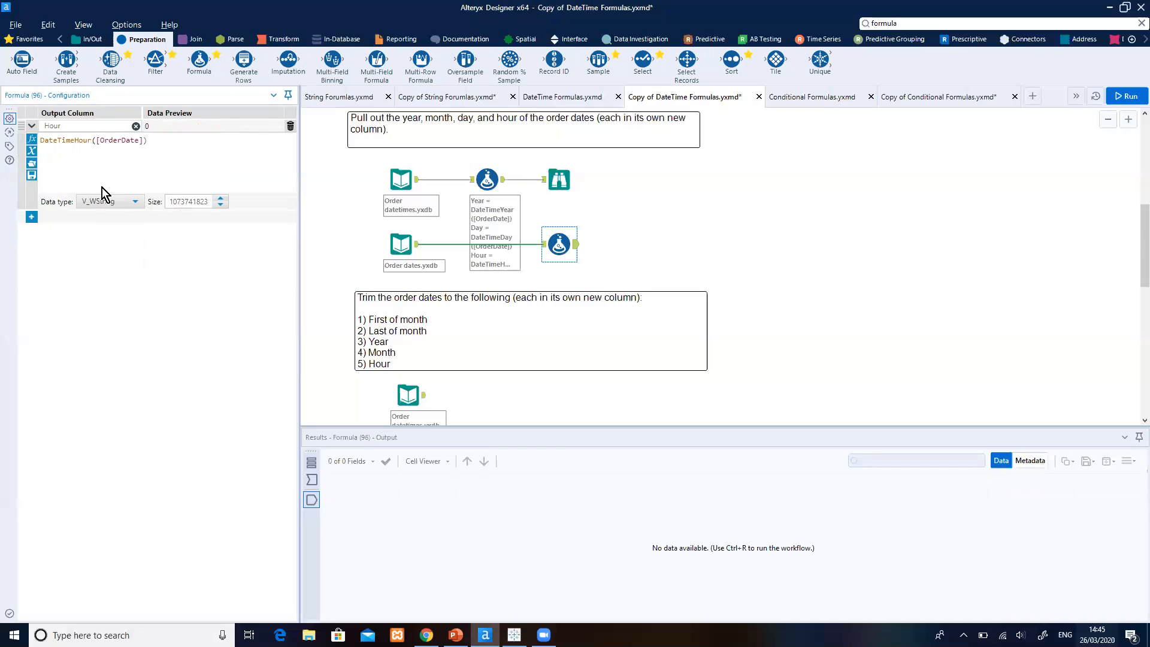
left_click(136, 202)
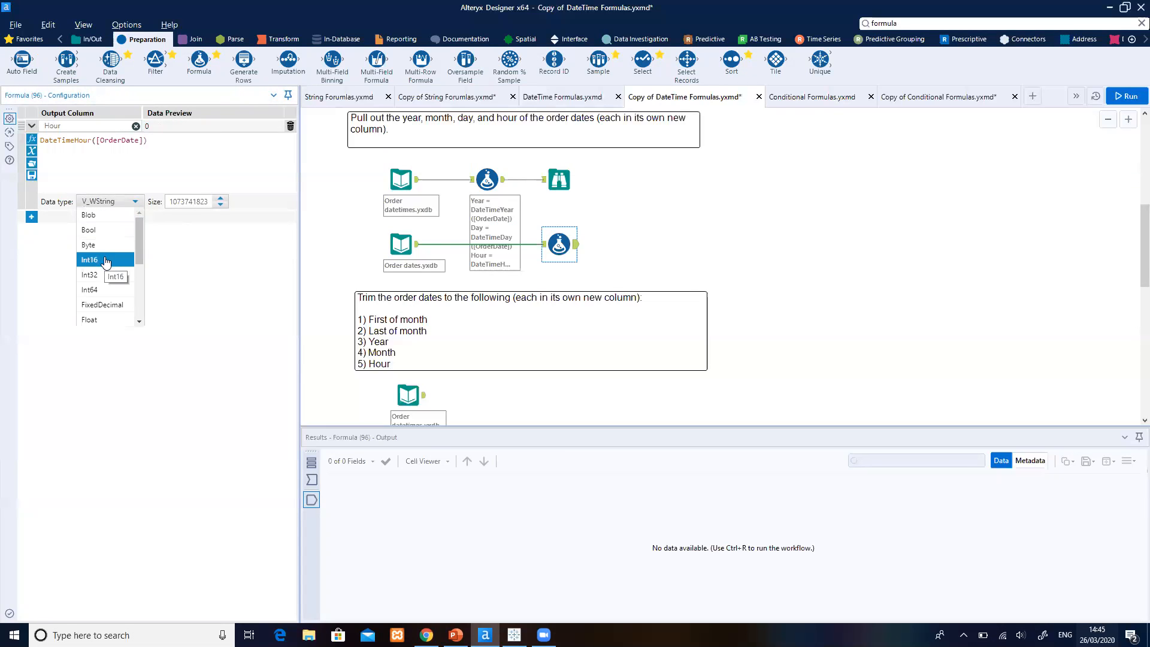
left_click(106, 260)
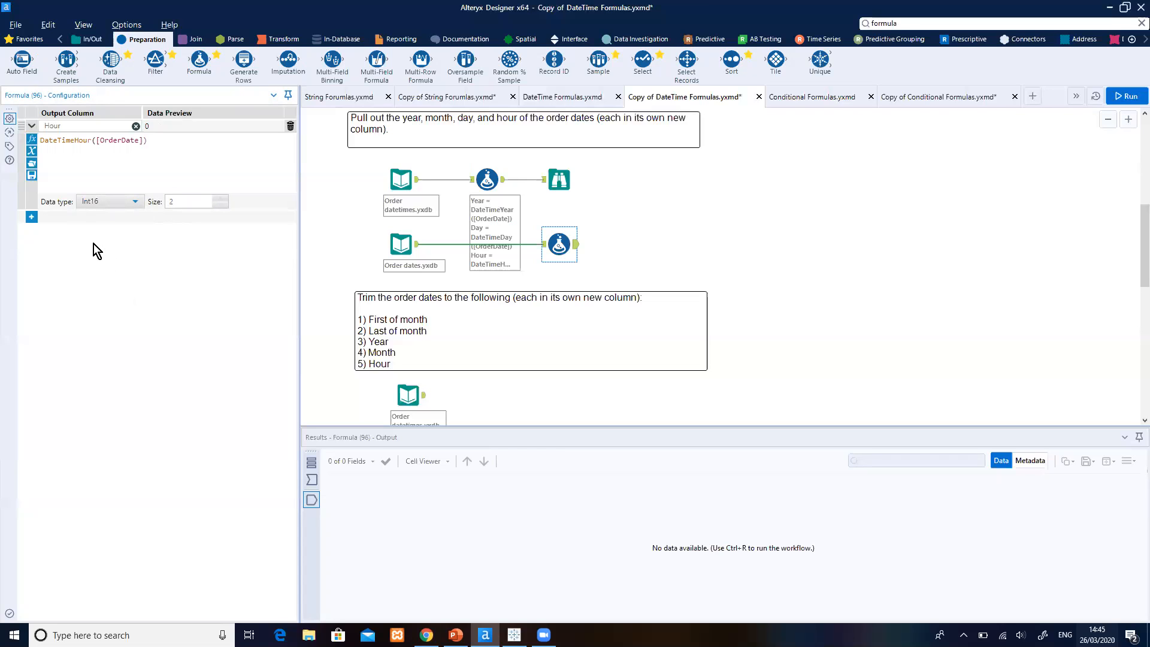
Connect a Browse tool to the output of the Order dates Formula tool and run the workflow.
left_click(90, 42)
left_click_drag(23, 60, 640, 246)
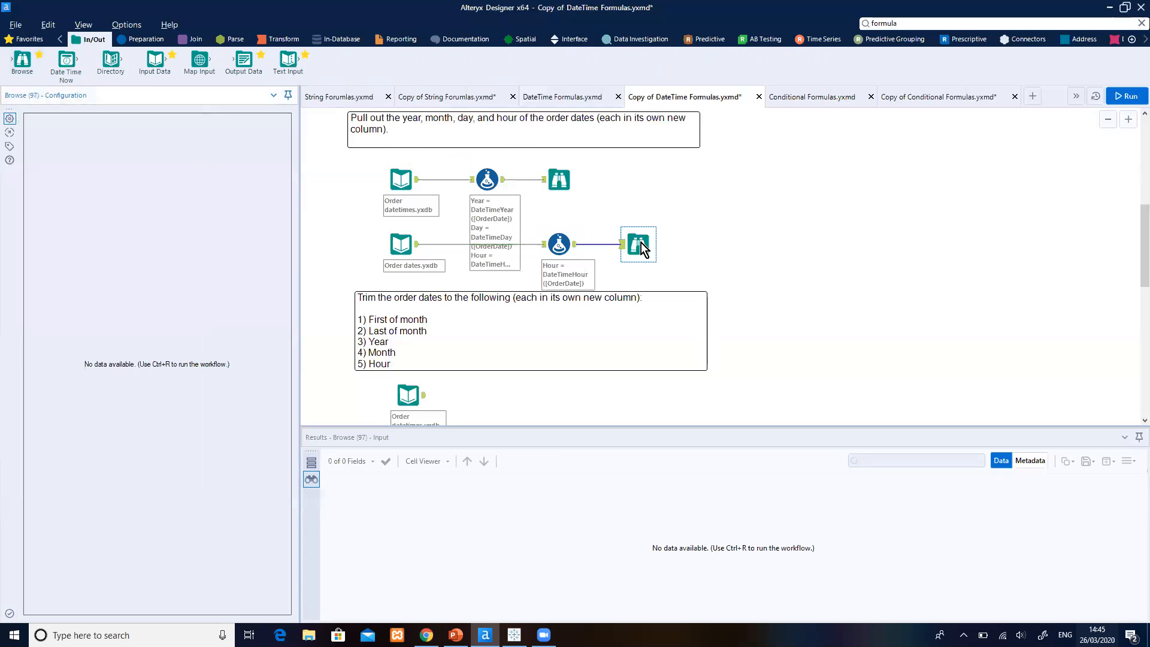
left_click(1125, 96)
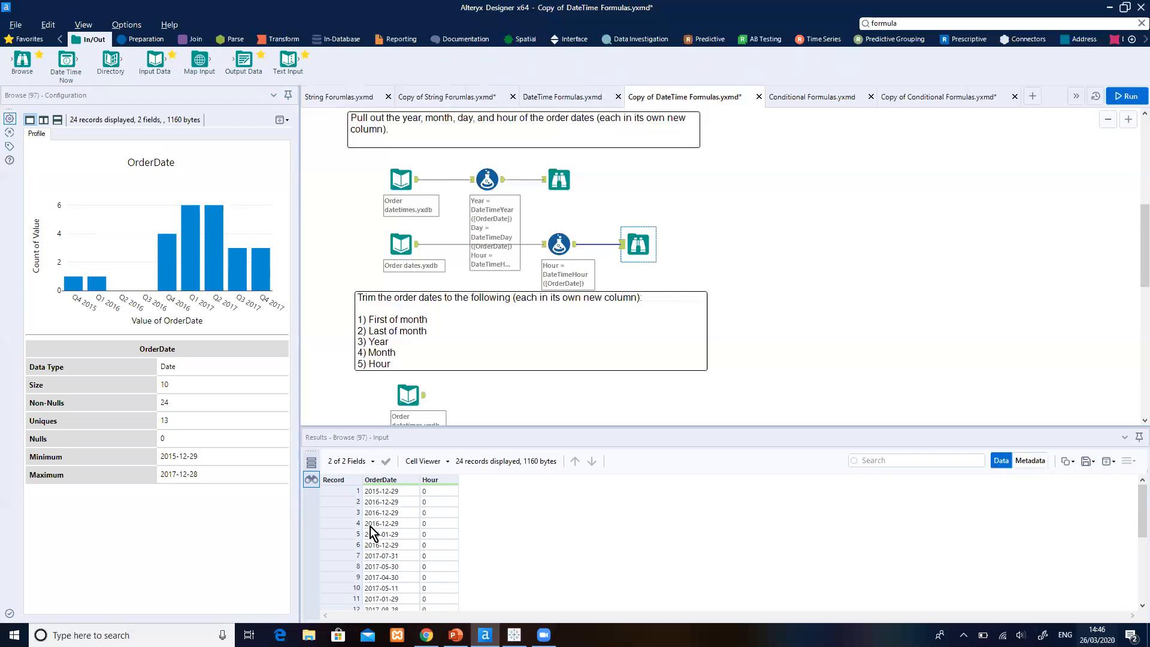
Switch to PowerPoint, start the slide show from the current slide and advance to the DateTimeTrim(dt,t) slide.
left_click(455, 634)
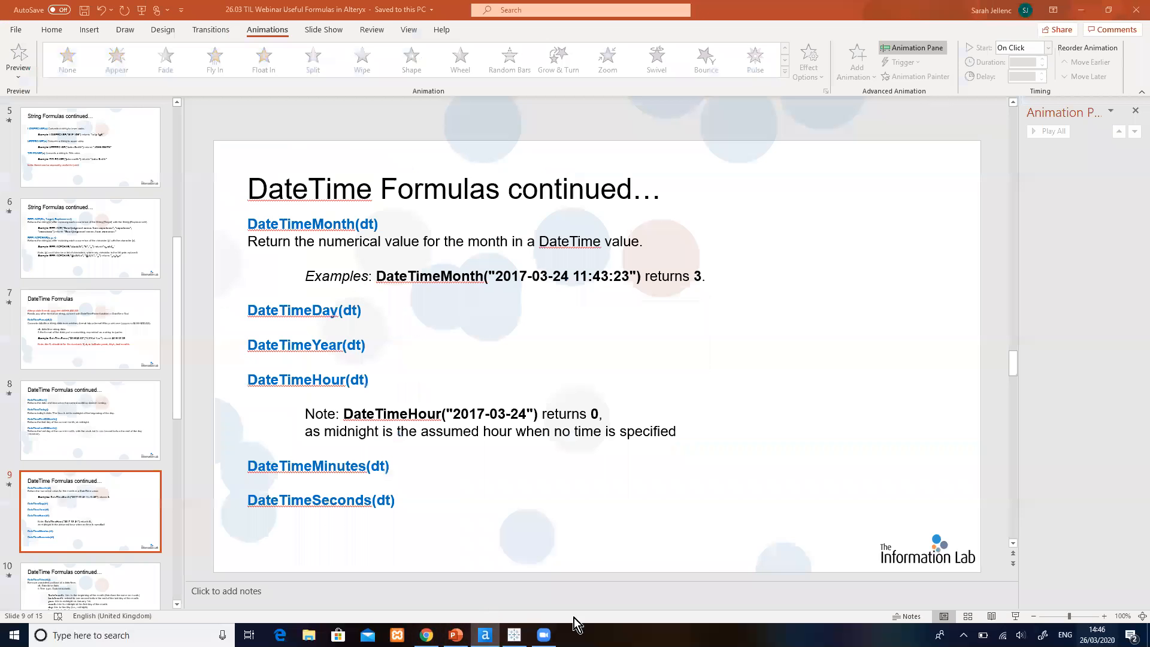
left_click(1015, 616)
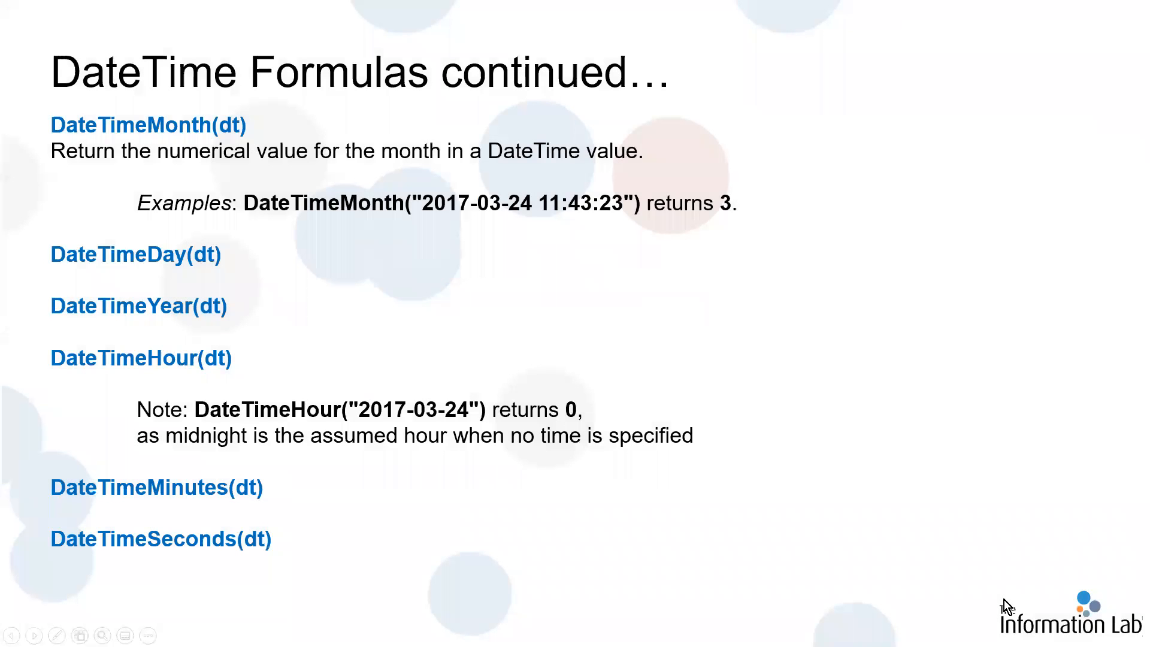
left_click(1004, 599)
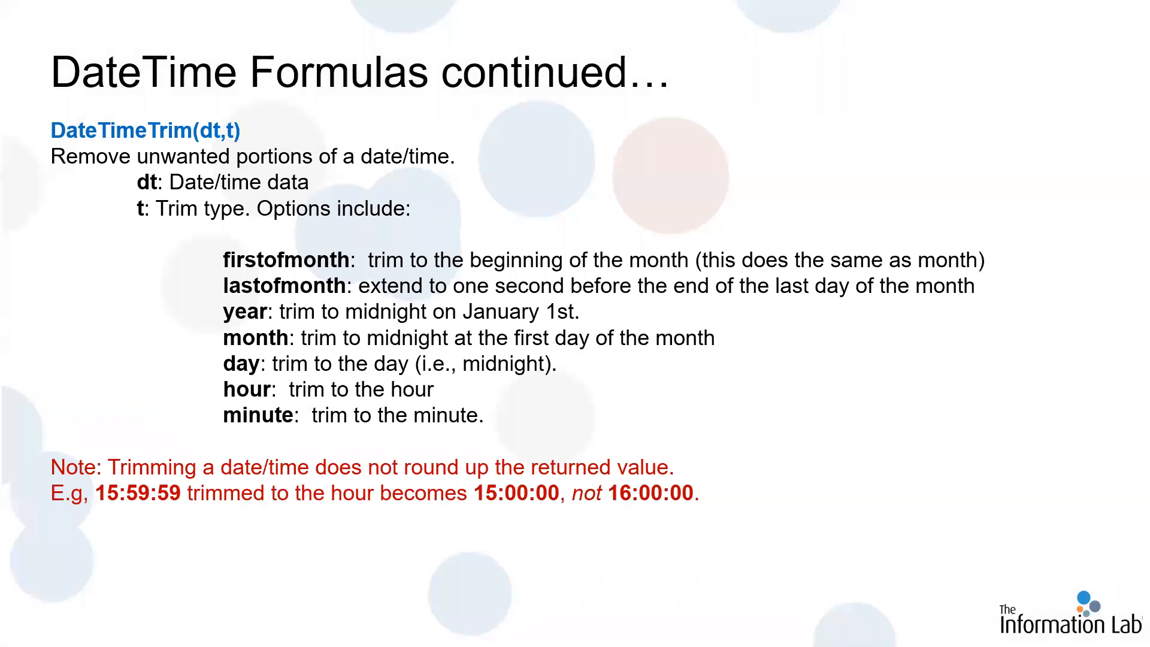
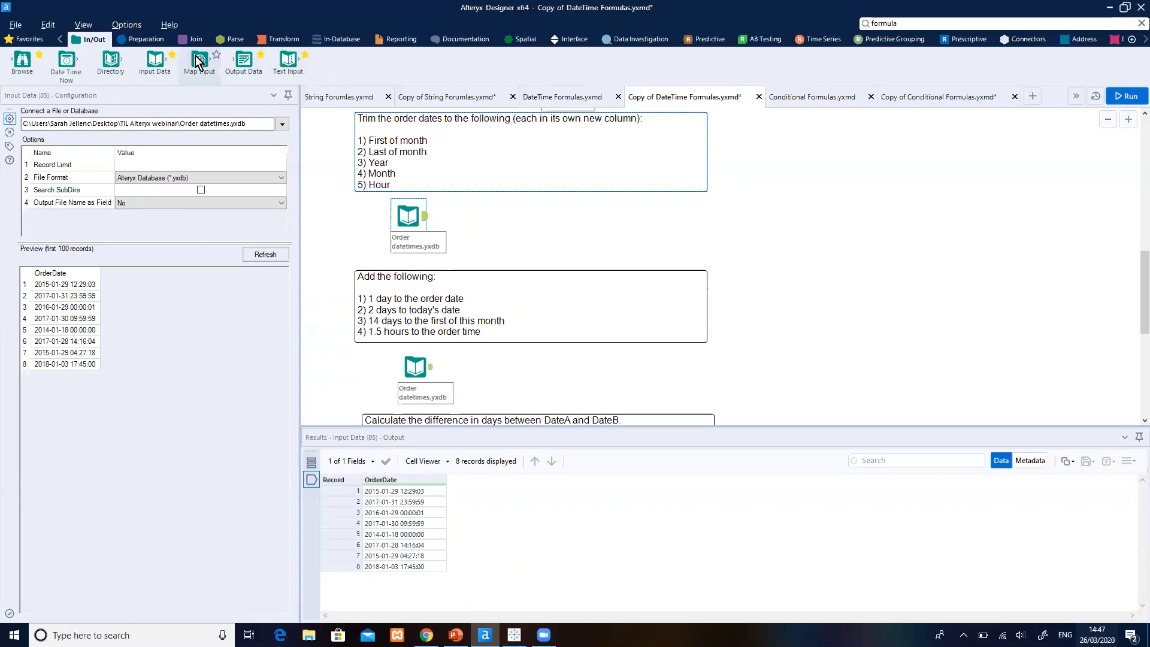
Connect a Formula tool to the Order datetimes.yxdb input of the trim exercise and add an output column named Trim firstofmonth.
left_click(149, 38)
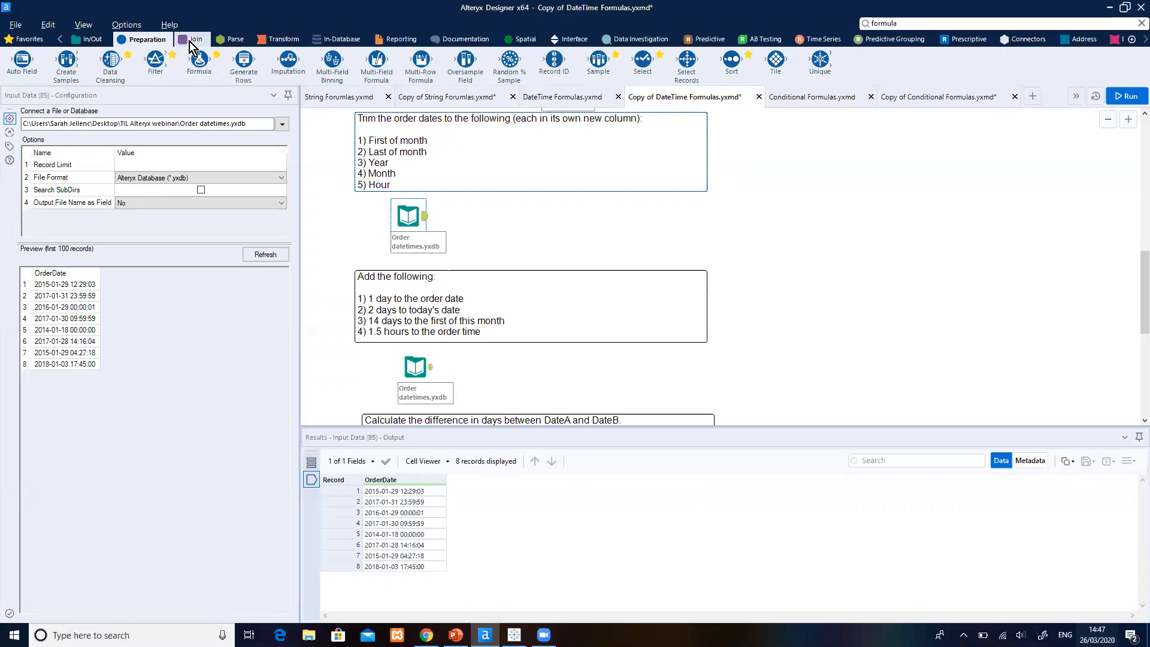
left_click_drag(198, 59, 493, 220)
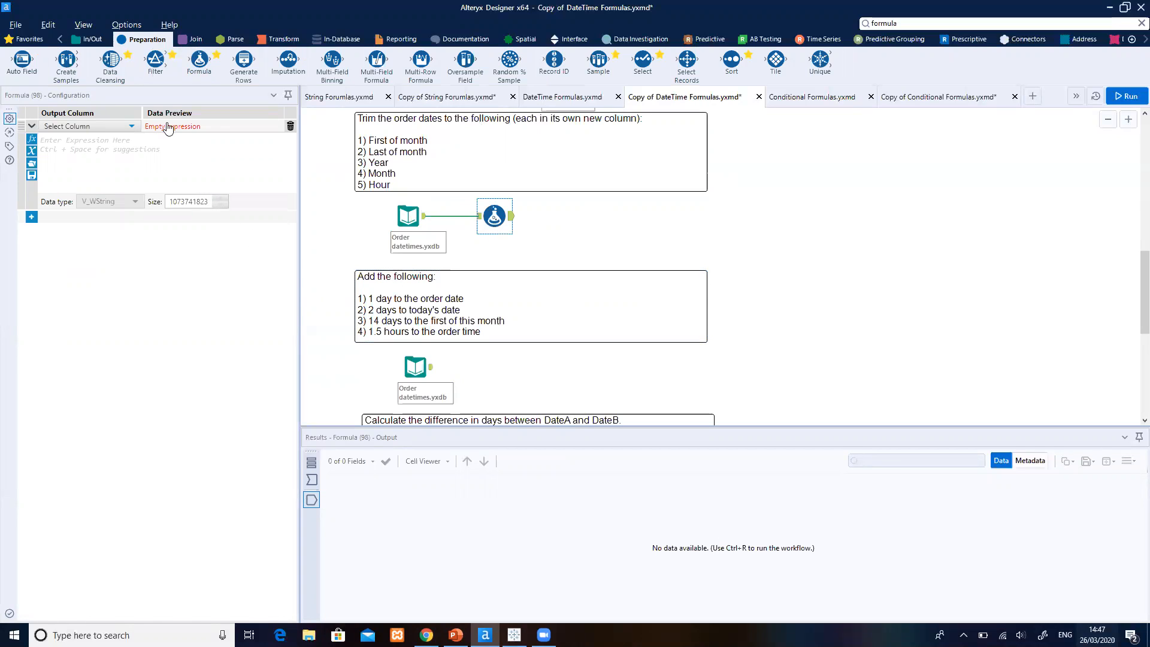
left_click(130, 127)
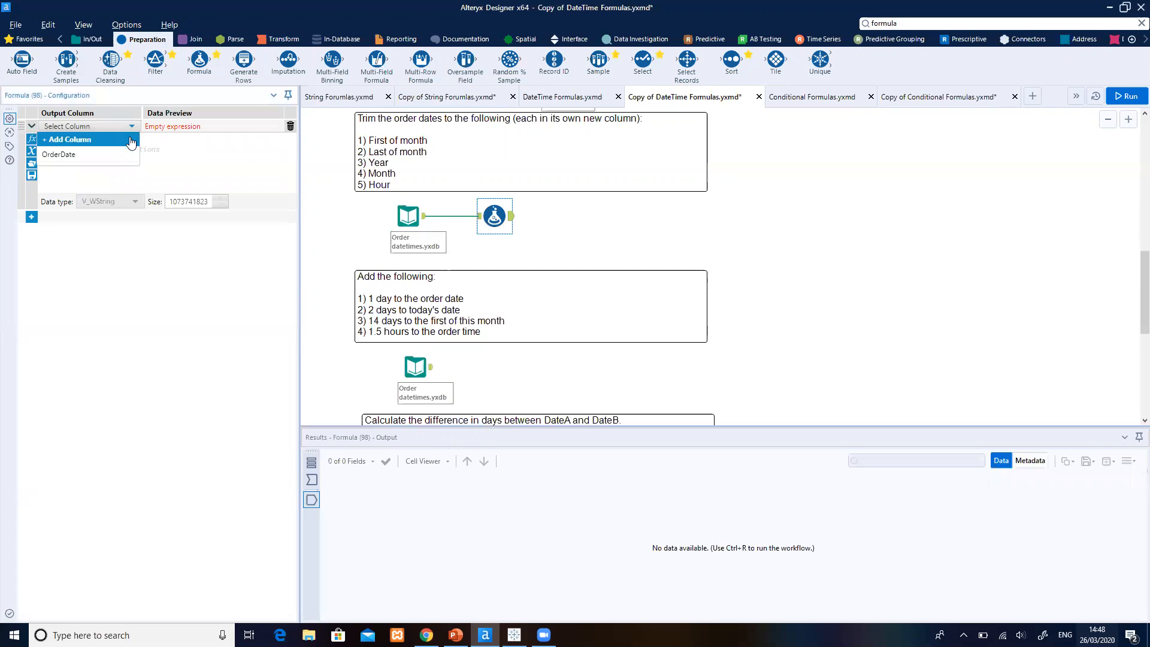
left_click(131, 140)
type("Trim firstofmonth")
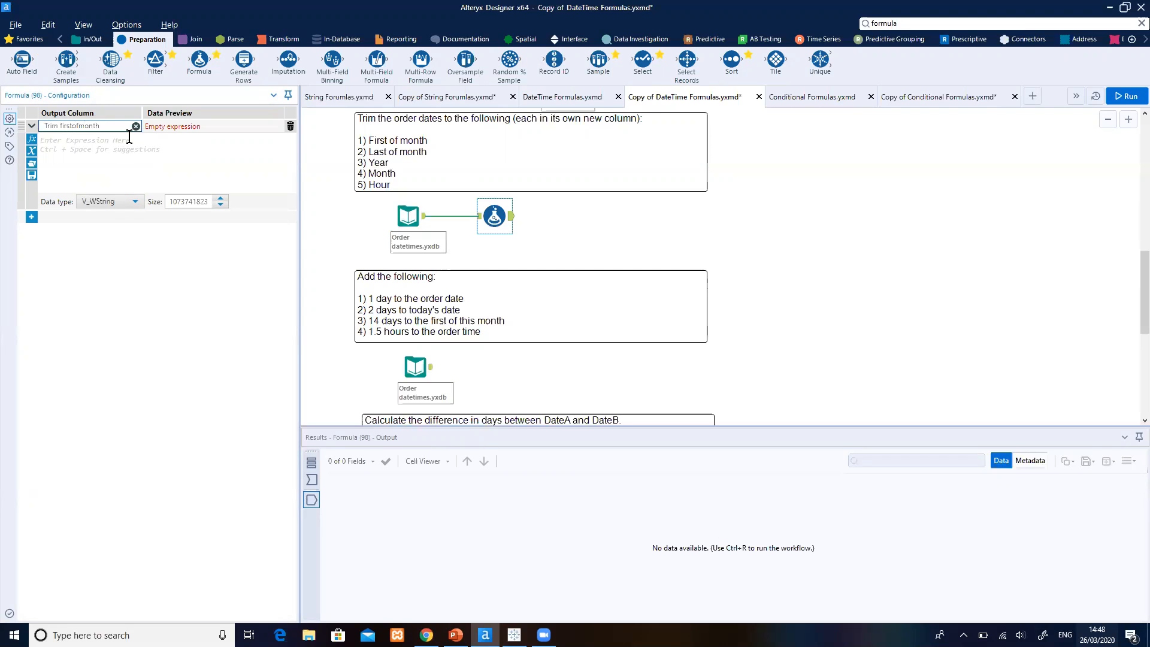
Enter DateTimeTrim([OrderDate],"firstofmonth") as the expression for the Trim firstofmonth column.
left_click(129, 147)
type("datetime")
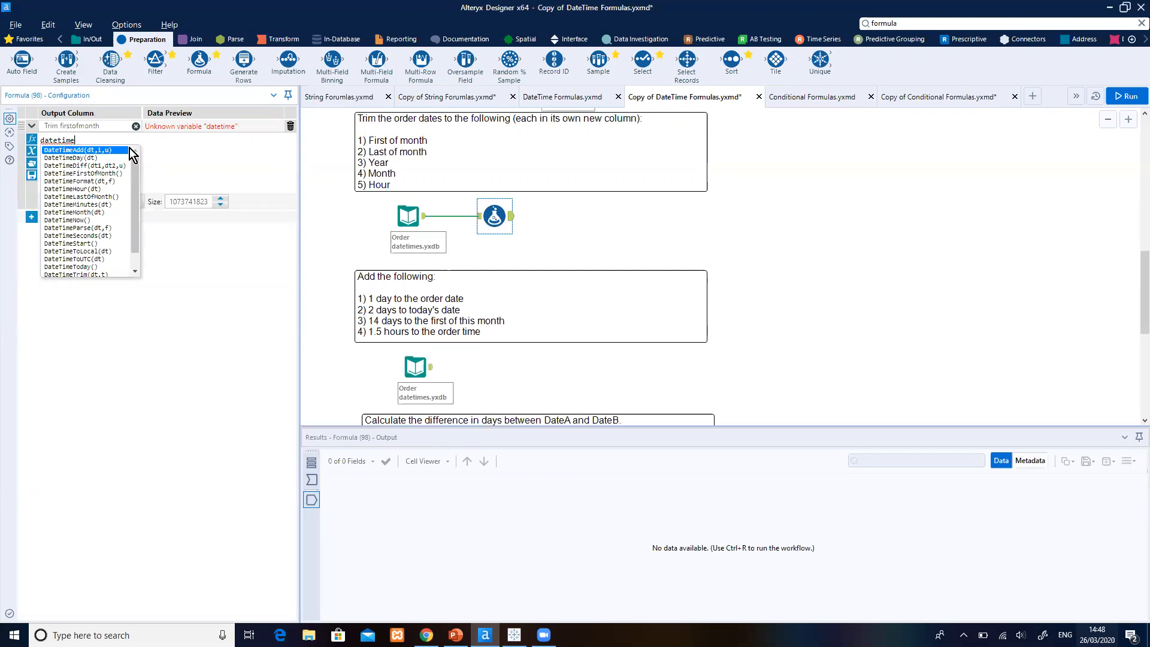
type("tr")
key("Return")
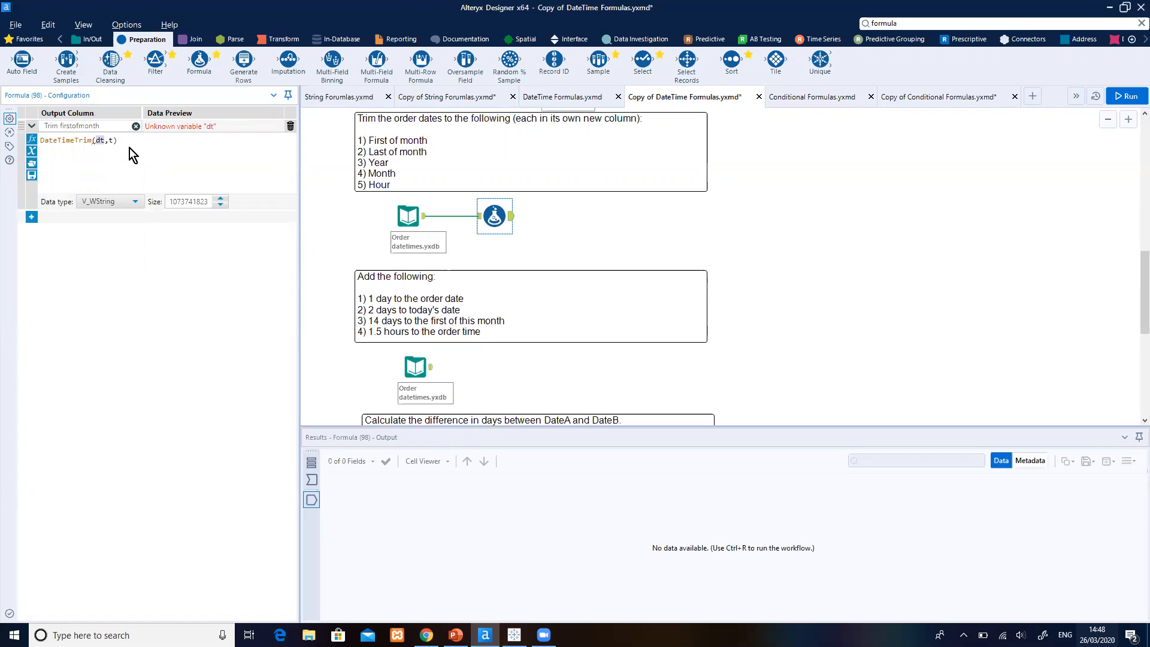
type("[")
left_click(132, 151)
key("BackSpace")
type("\"firstofmonth\"")
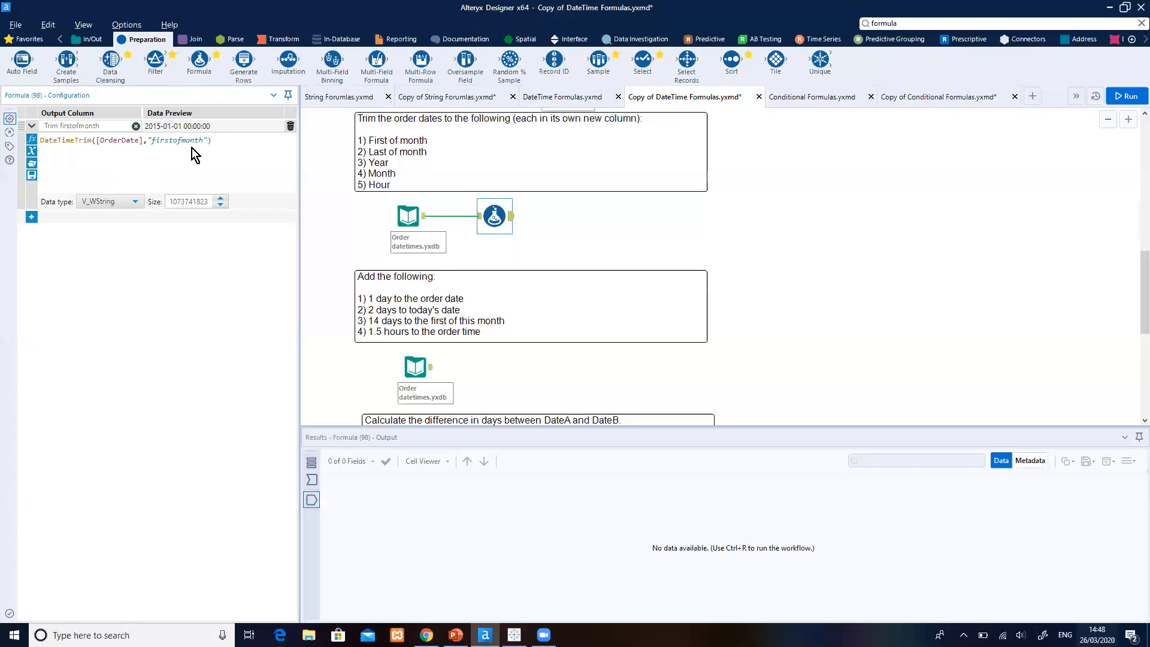
Set the data type of the Trim firstofmonth column to DateTime.
left_click(136, 203)
left_click_drag(138, 233, 143, 286)
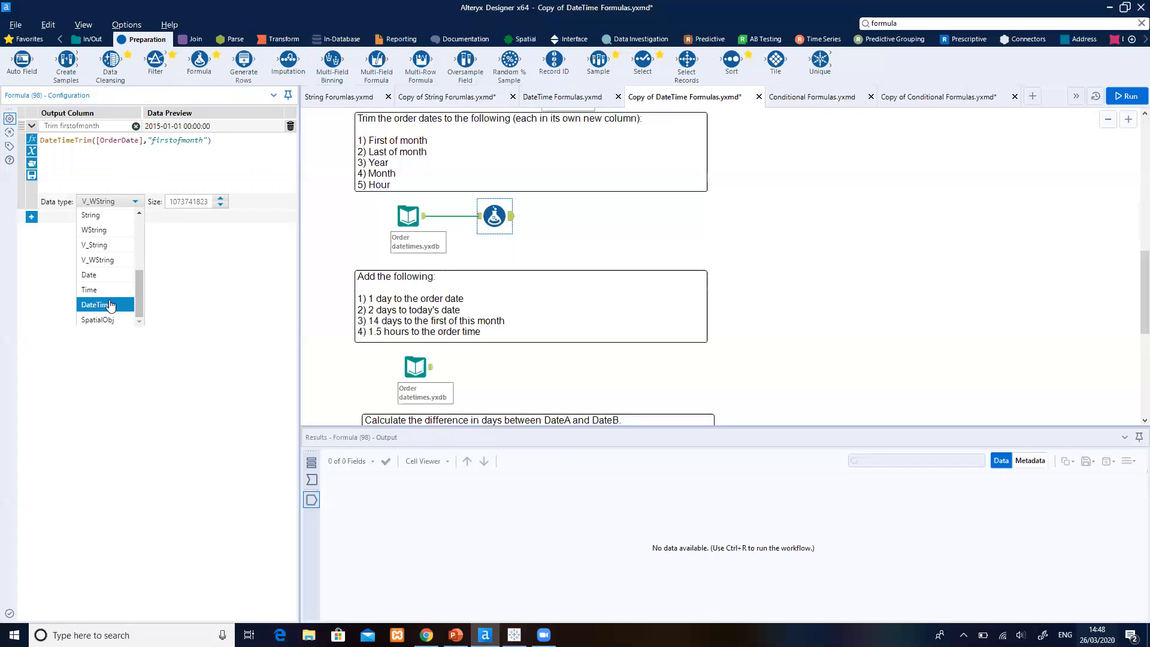
left_click(105, 304)
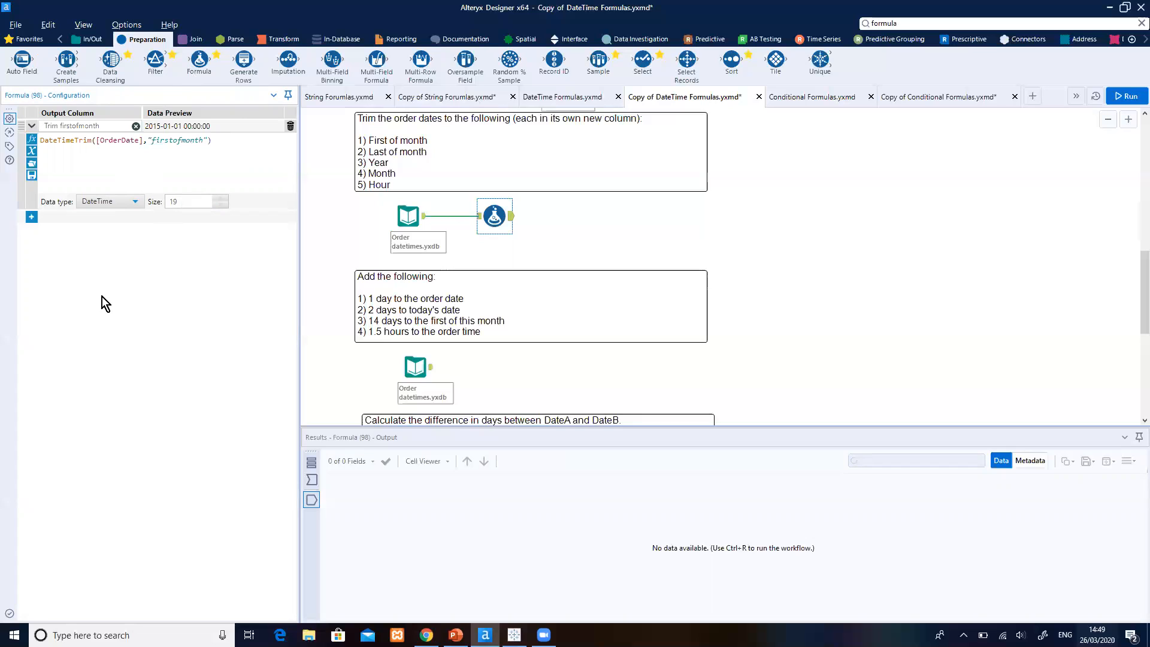
Add a second output column named Trim year to the Formula tool.
left_click(32, 217)
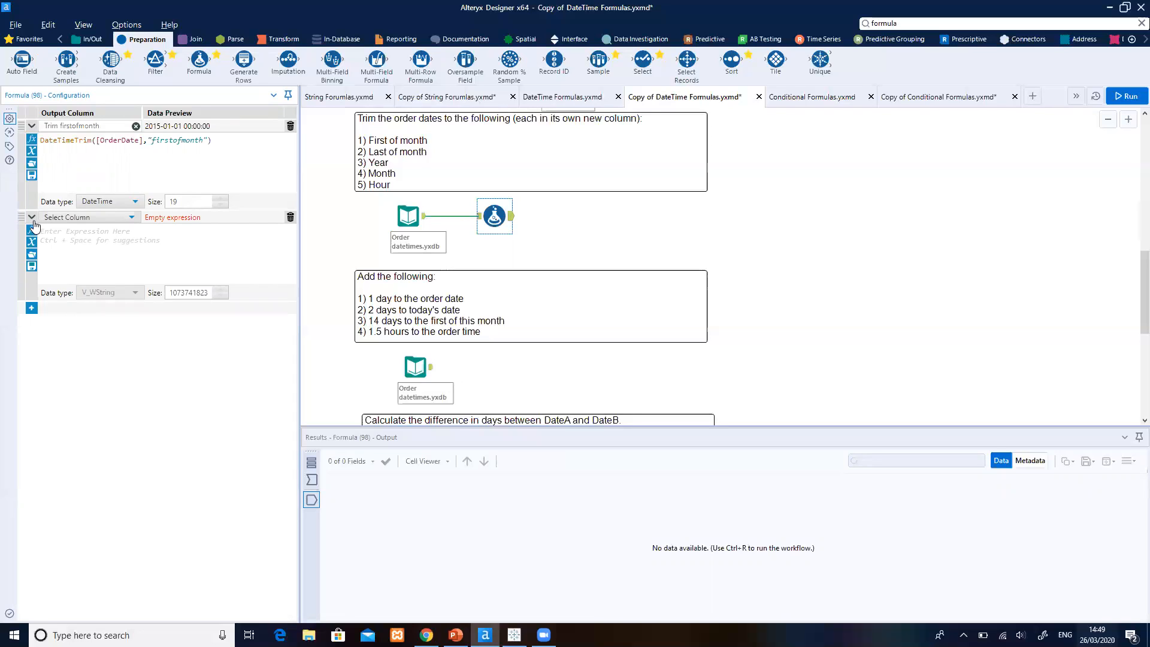
left_click(81, 219)
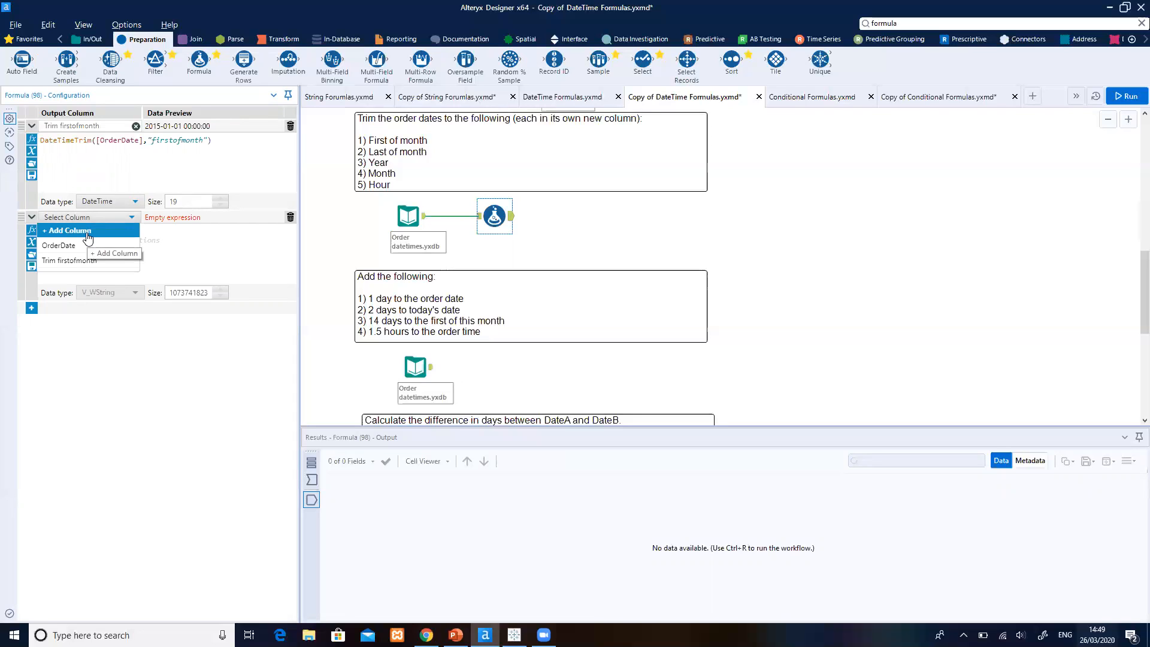
left_click(88, 232)
type("Tr")
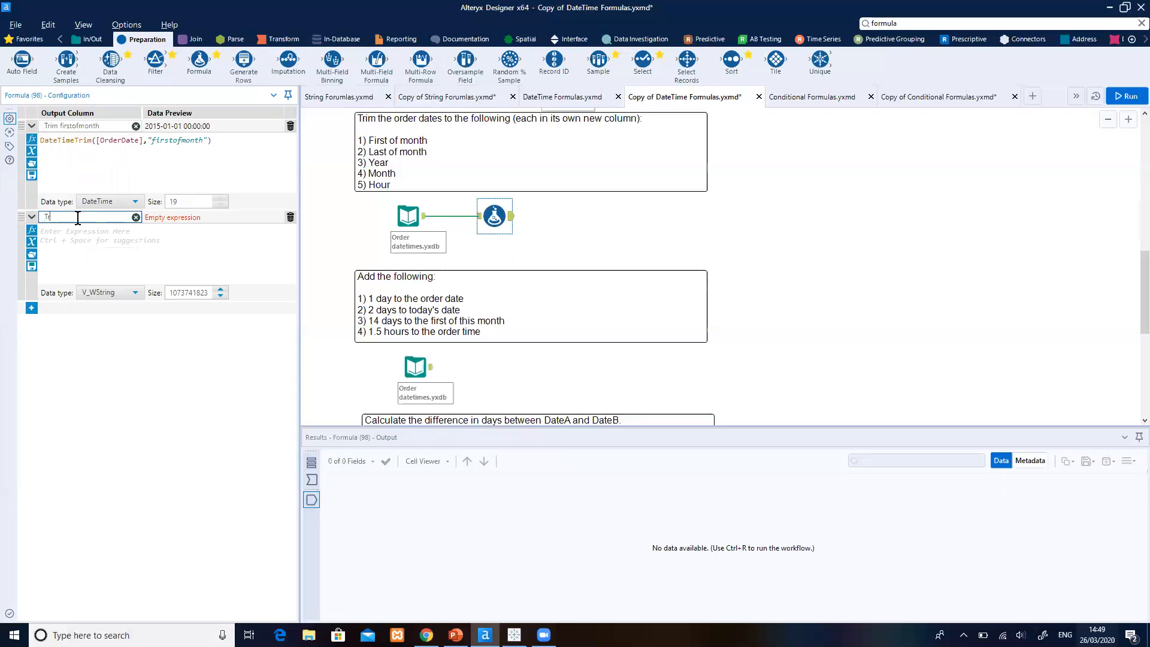
type("im year")
left_click(79, 239)
type("datetime")
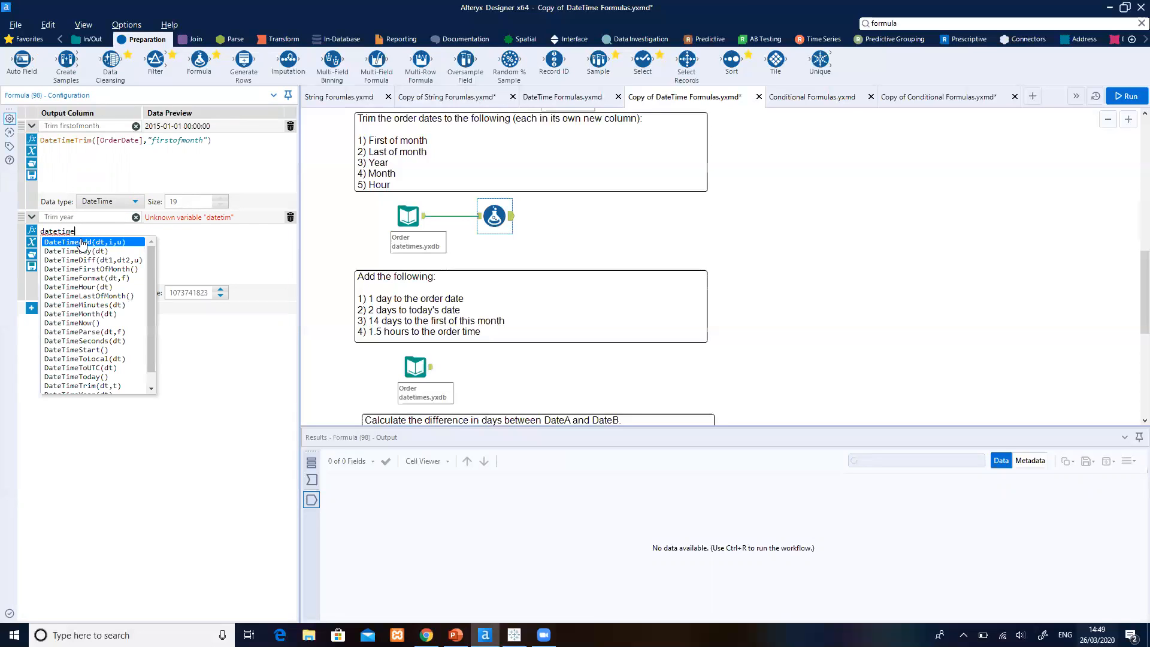
left_click(82, 242)
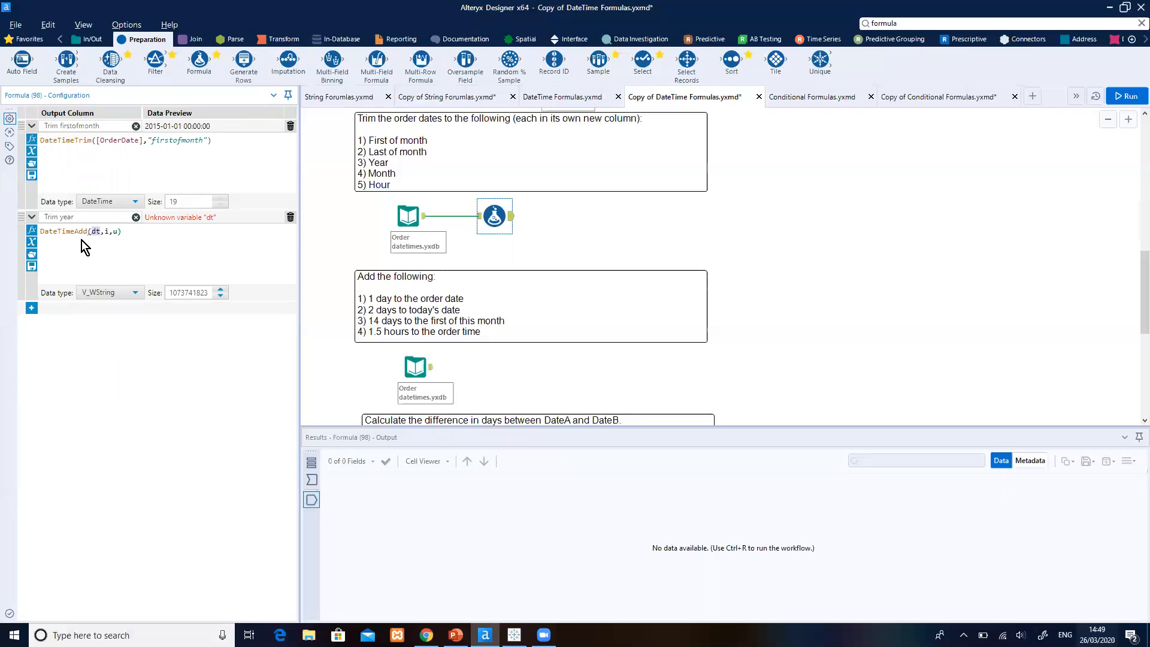
type("[order")
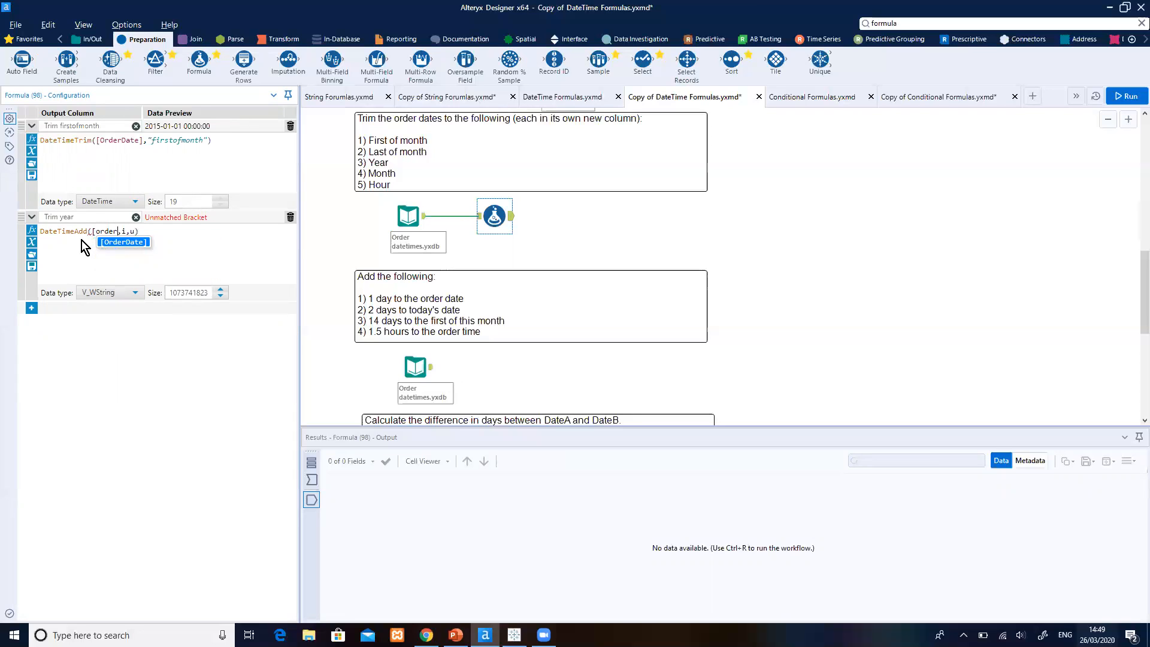
key("Return")
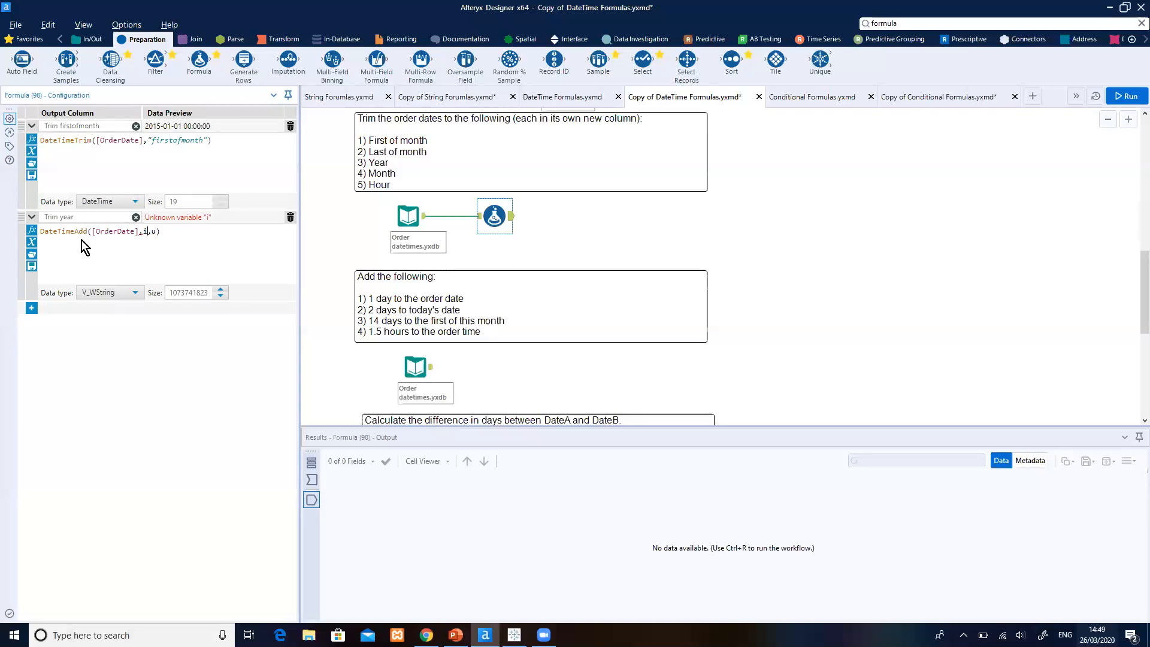
key("Delete")
left_click(455, 635)
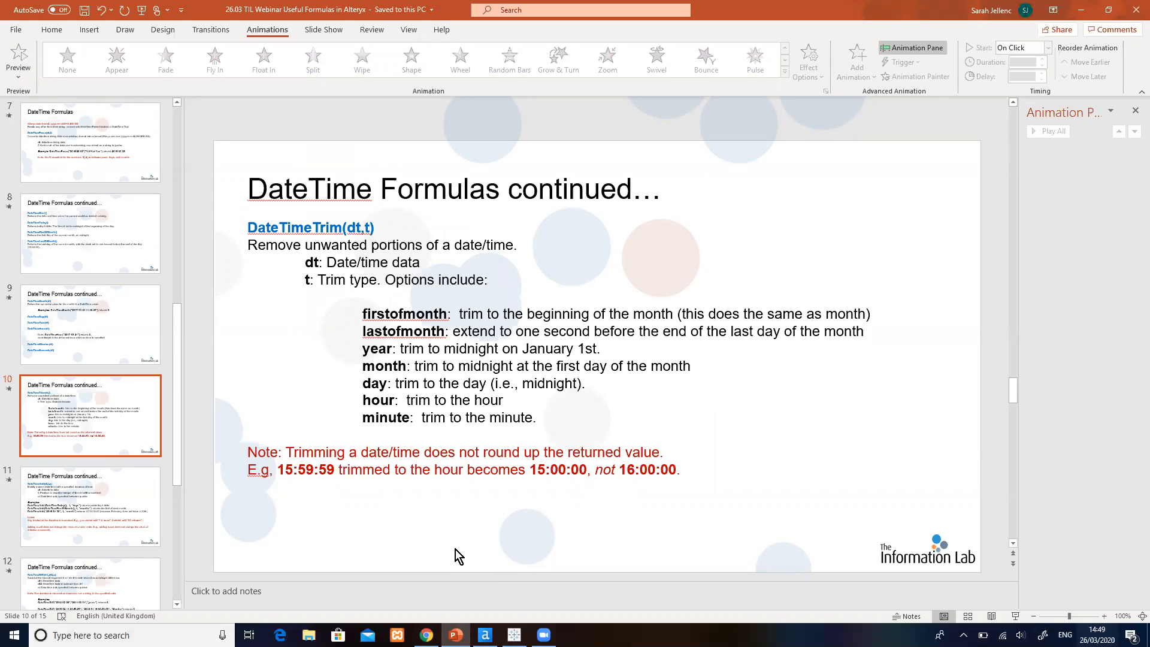
left_click(485, 635)
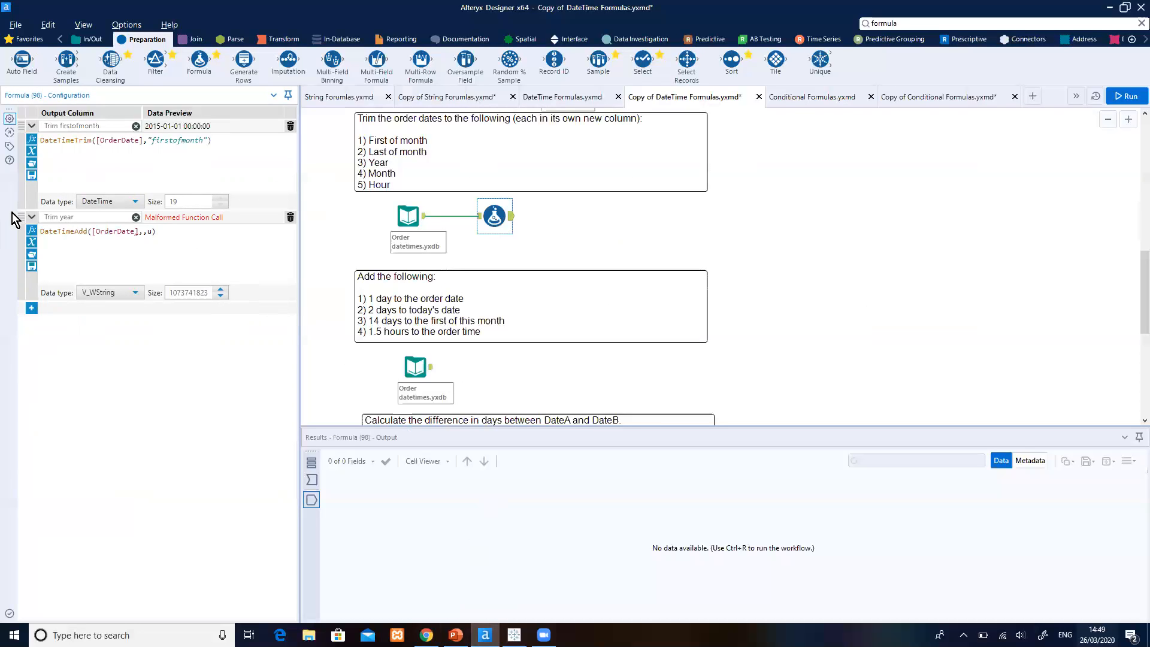
left_click_drag(78, 233, 42, 234)
left_click(175, 232)
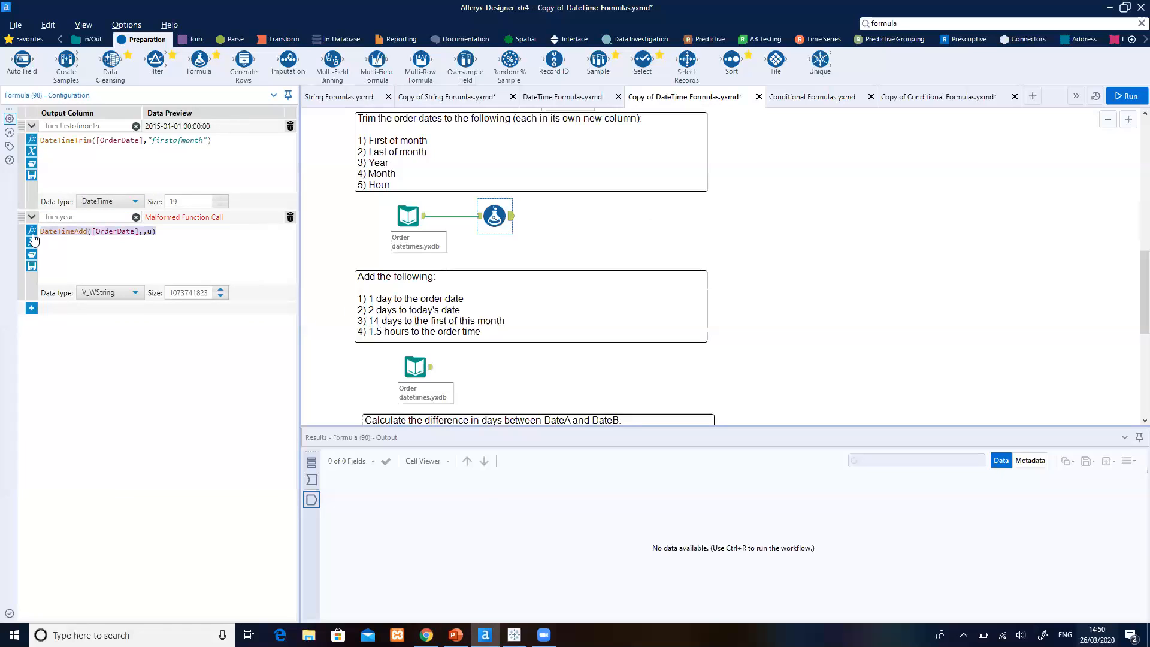
key("ctrl+a")
key("BackSpace")
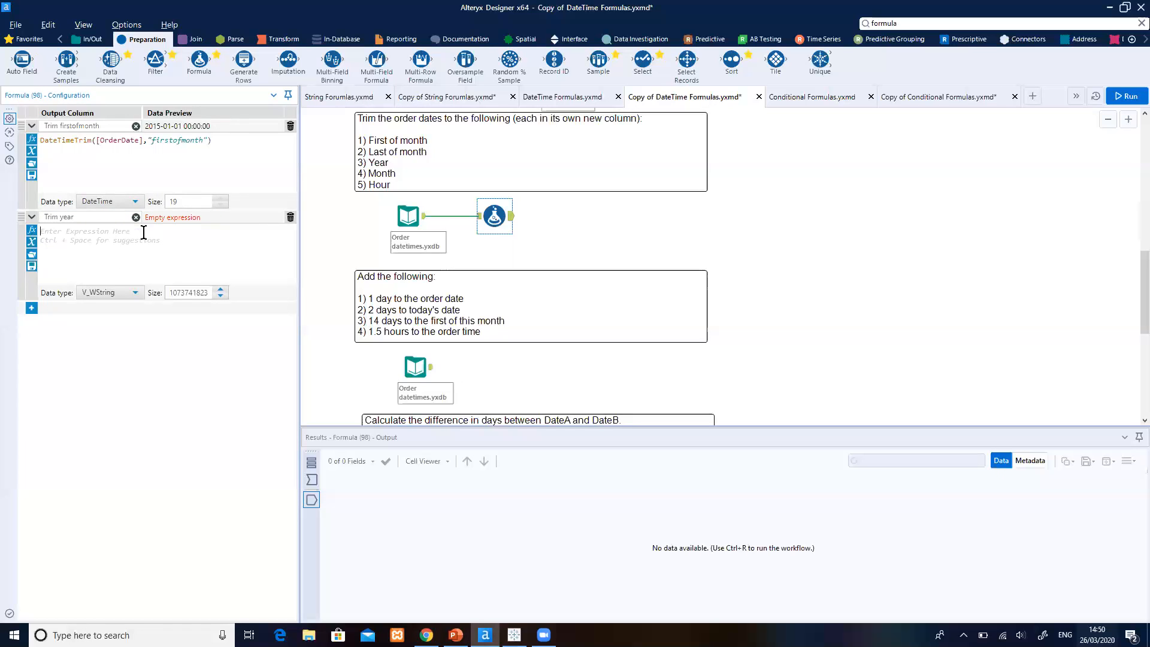
Enter DateTimeTrim([OrderDate],"year") as the expression for the Trim year column.
type("date")
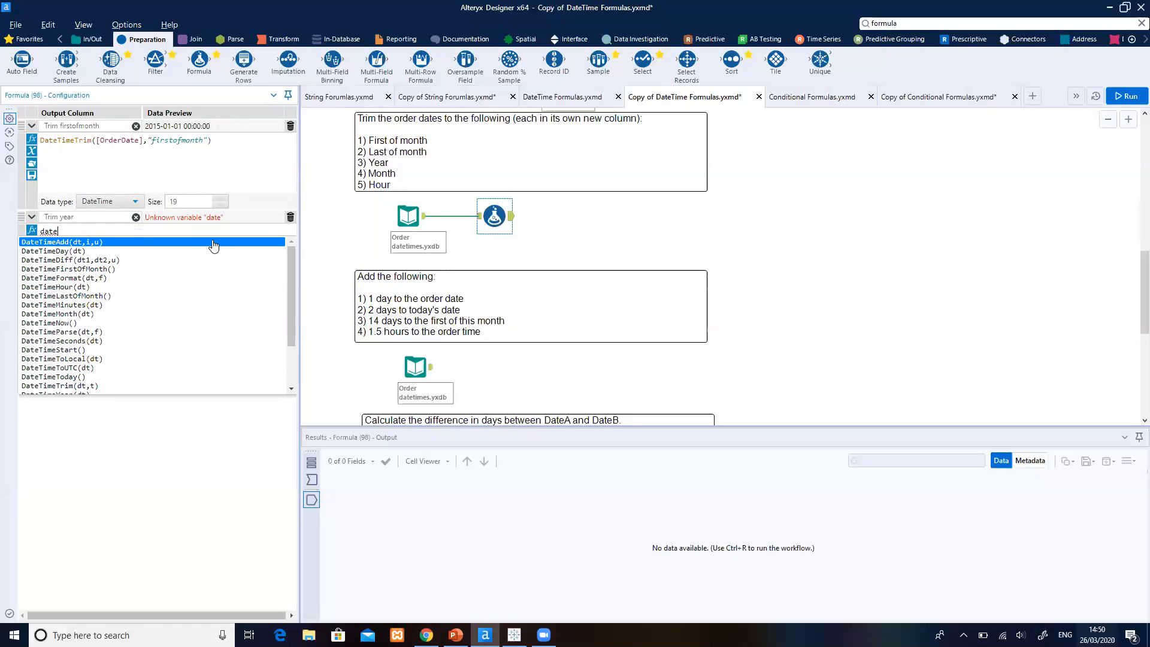
type("timetri")
key("Return")
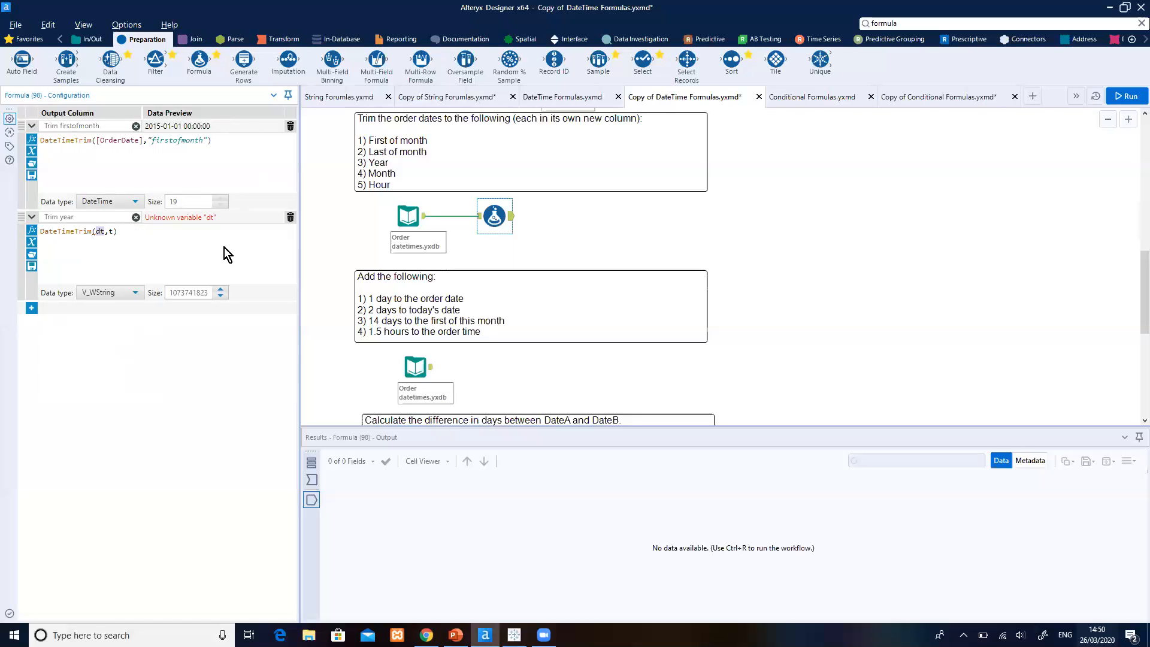
type("[")
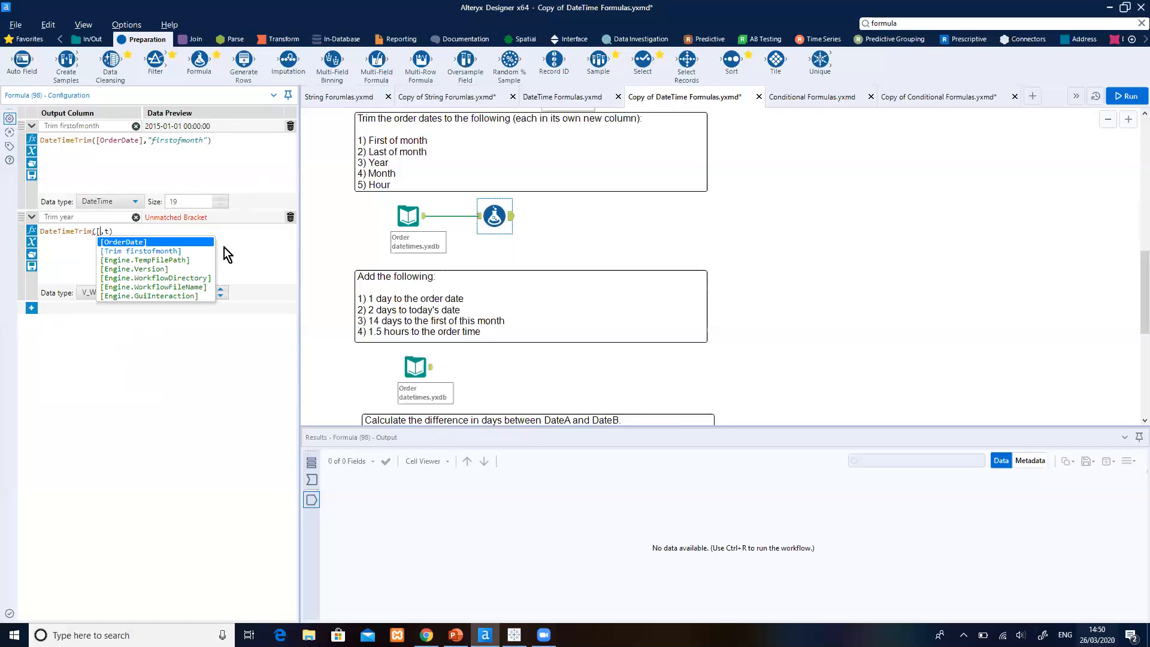
key("Return")
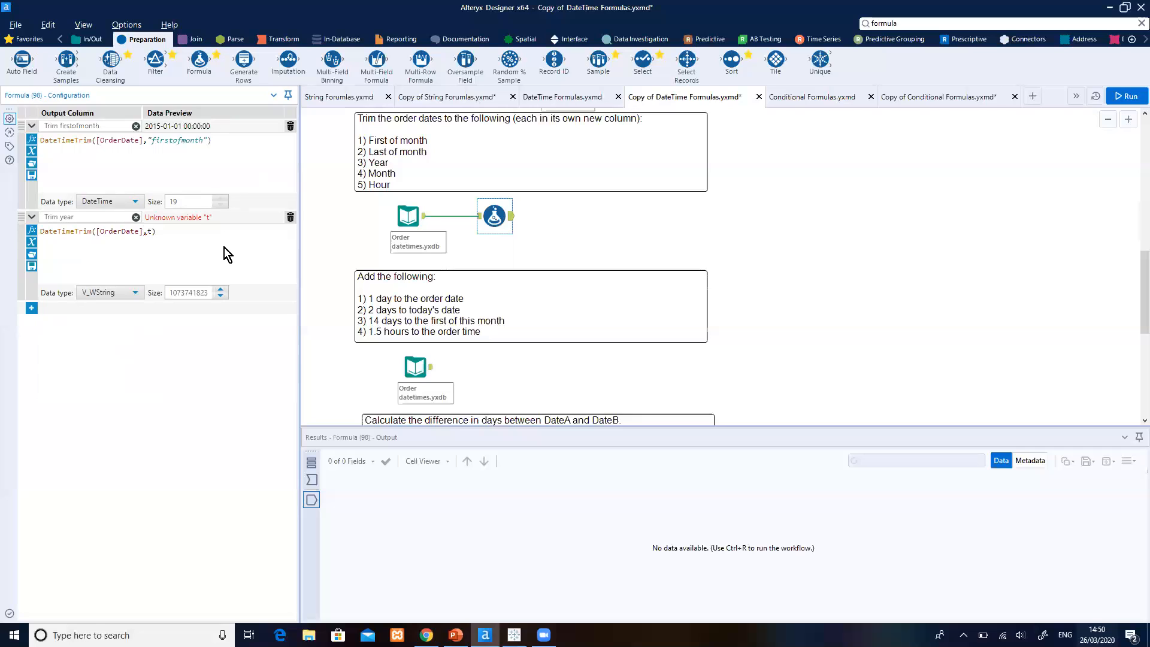
key("BackSpace")
type("\"year\"")
Set the data type of the Trim year column to DateTime.
left_click(138, 293)
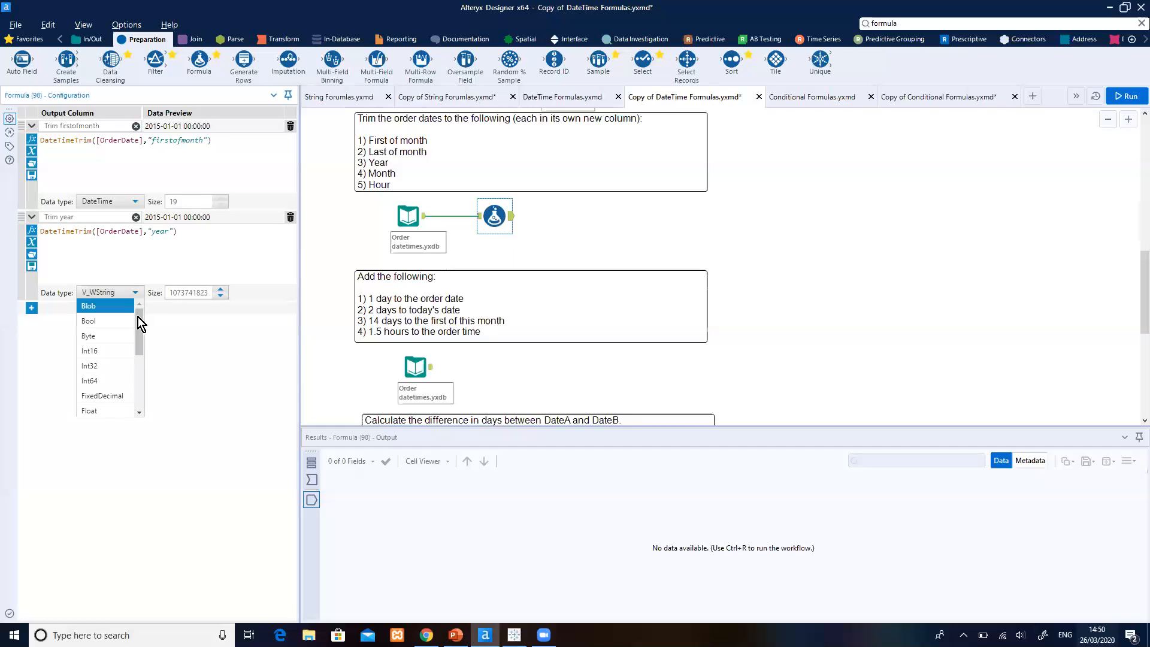
left_click_drag(140, 344, 147, 404)
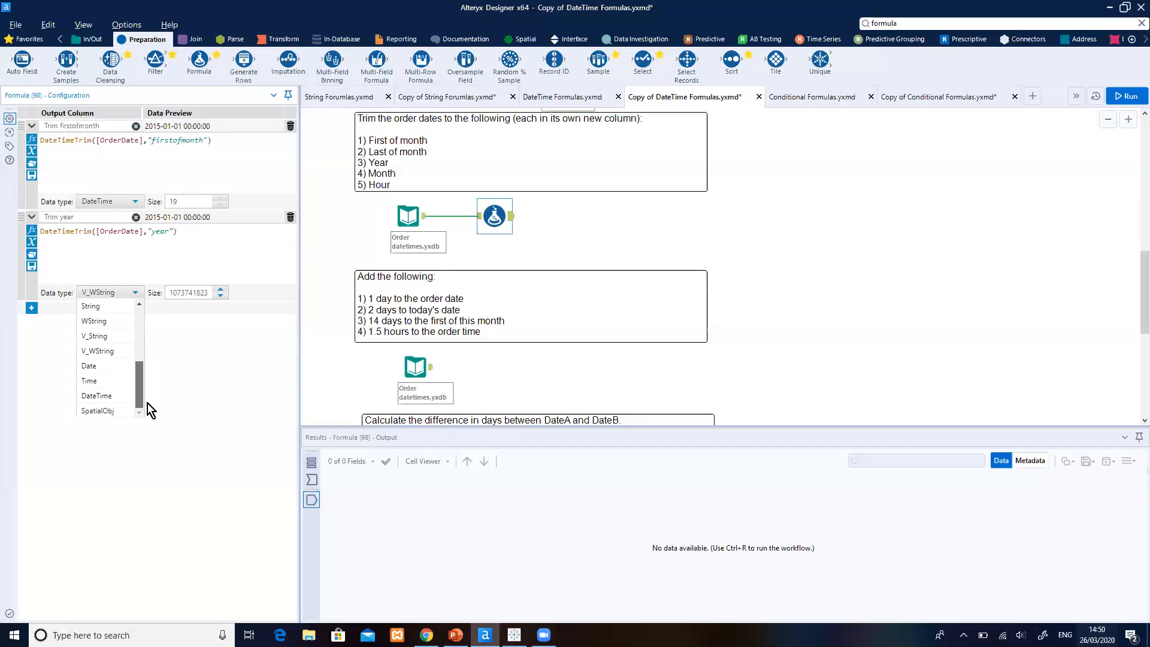
left_click(117, 396)
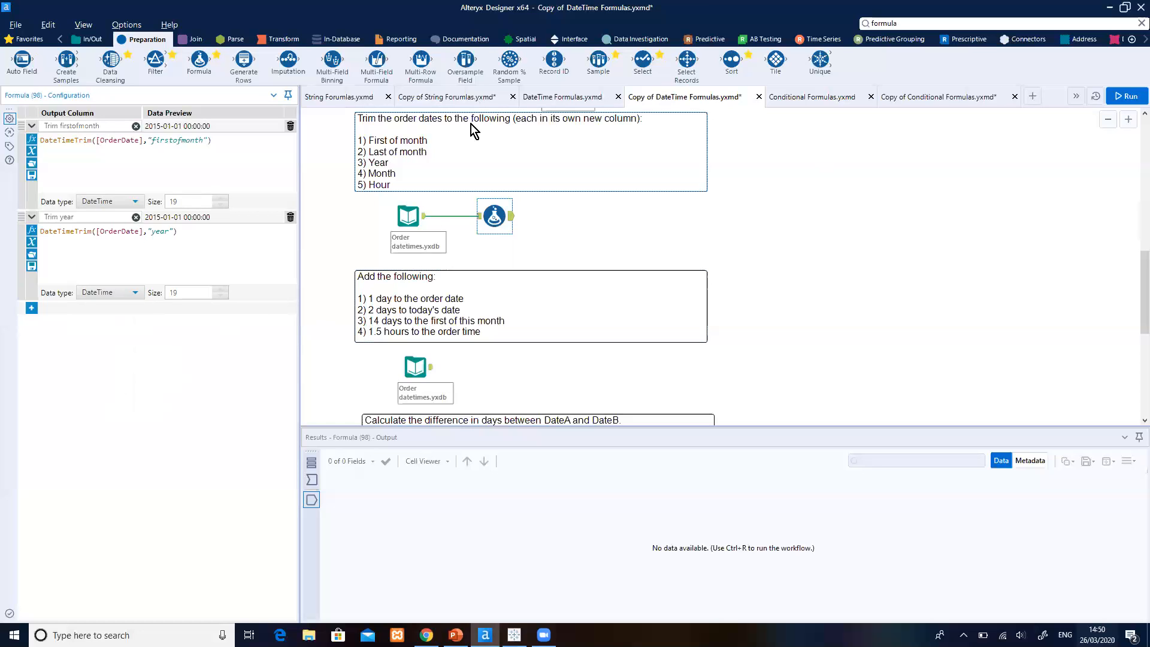
Connect a Browse tool to the output of the trim exercise's Formula tool and run the workflow.
left_click(100, 36)
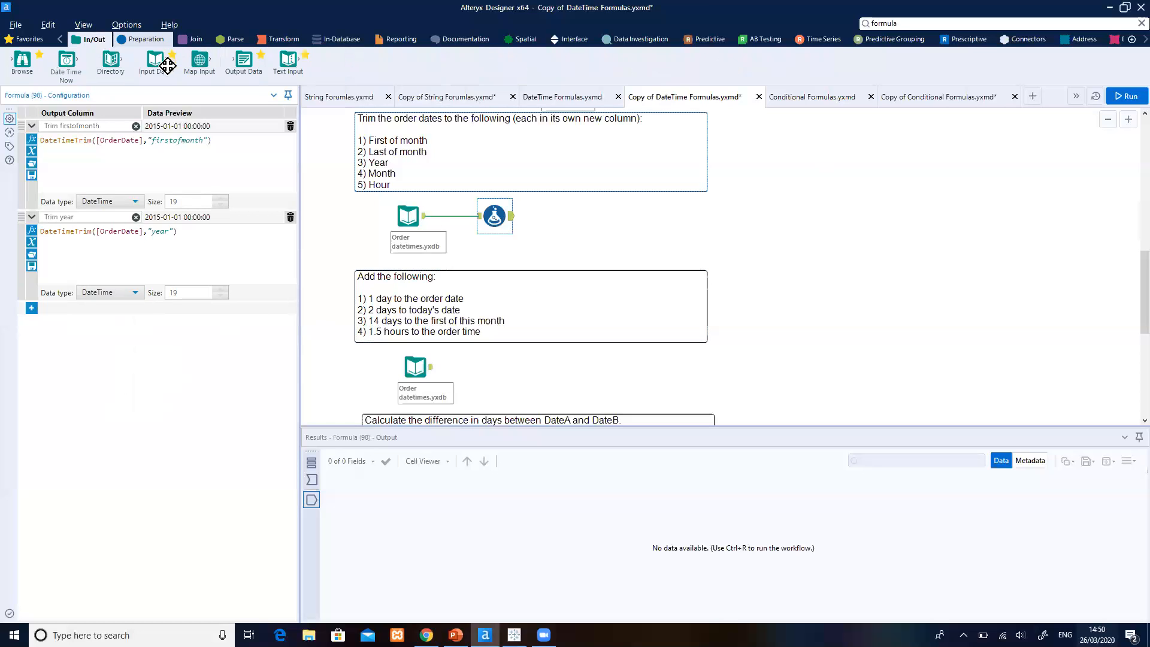
left_click_drag(30, 63, 565, 218)
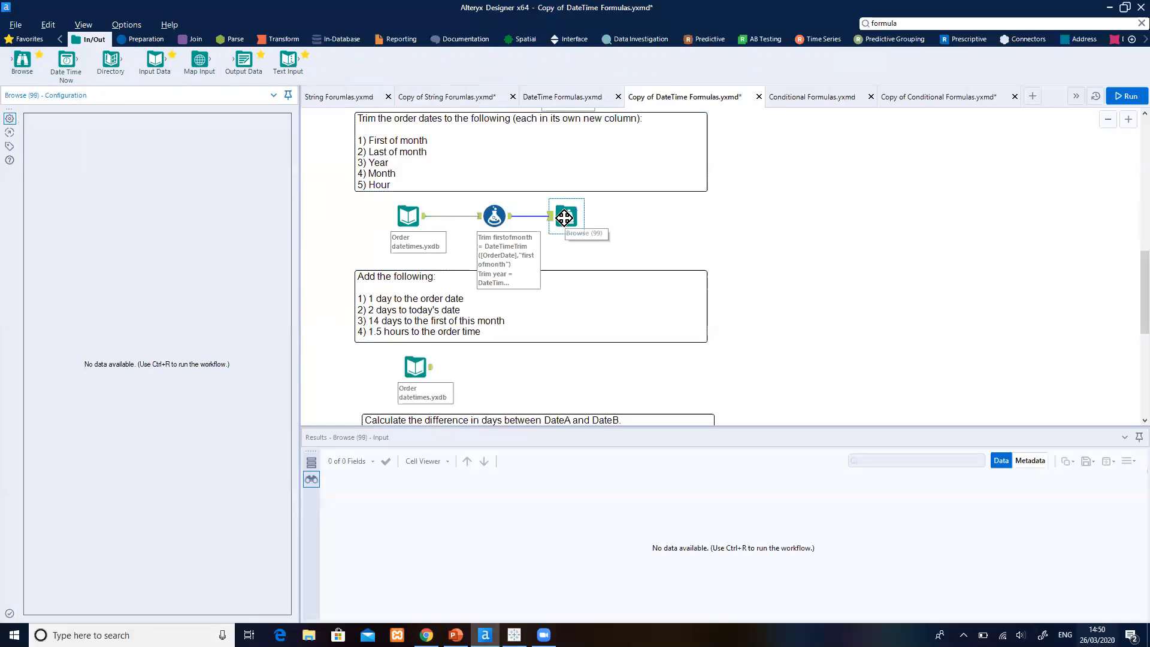
left_click(1116, 96)
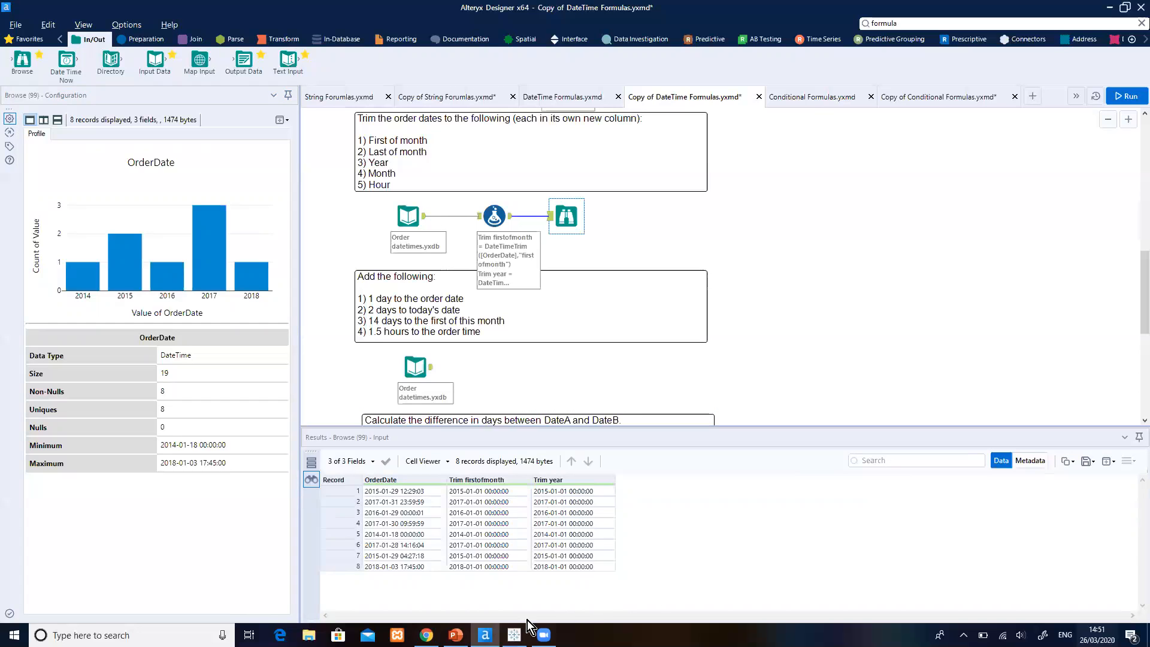
Switch to PowerPoint, start the slide show from the current slide and advance to the DateTimeAdd(dt,i,u) slide.
left_click(455, 634)
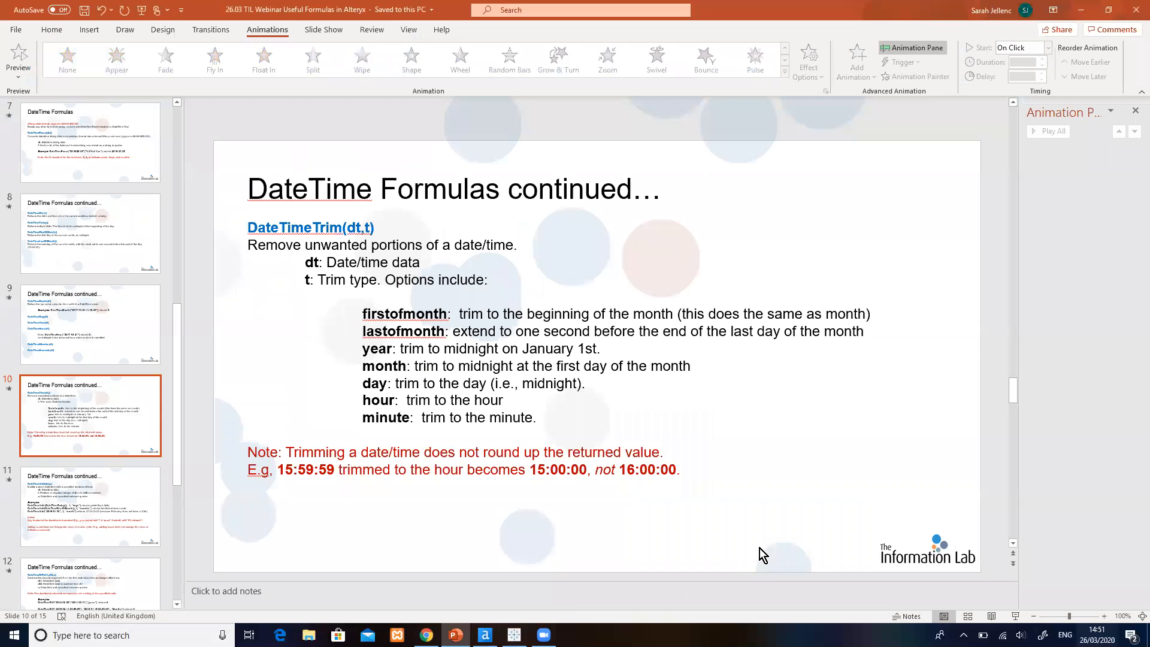
left_click(1015, 616)
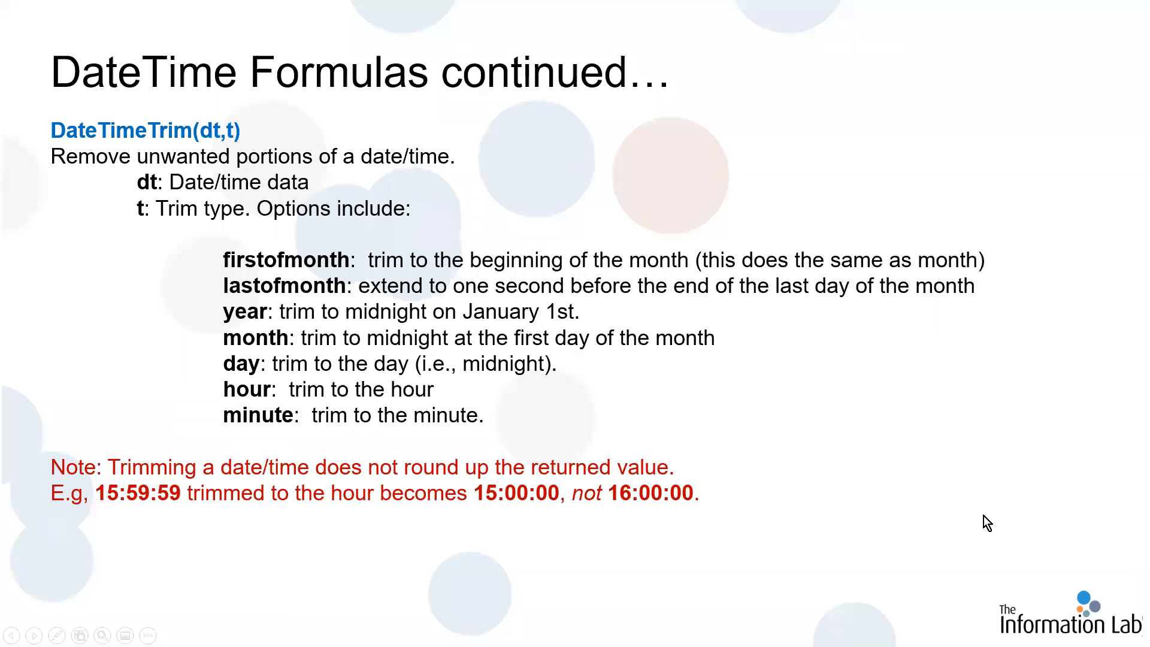
left_click(984, 516)
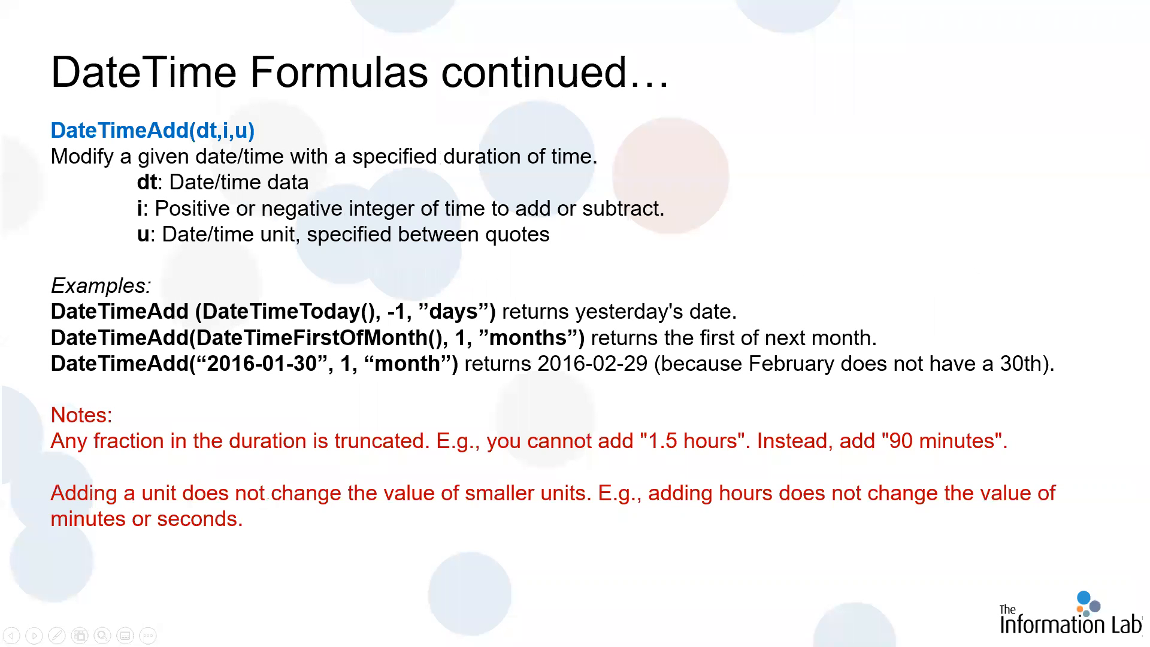
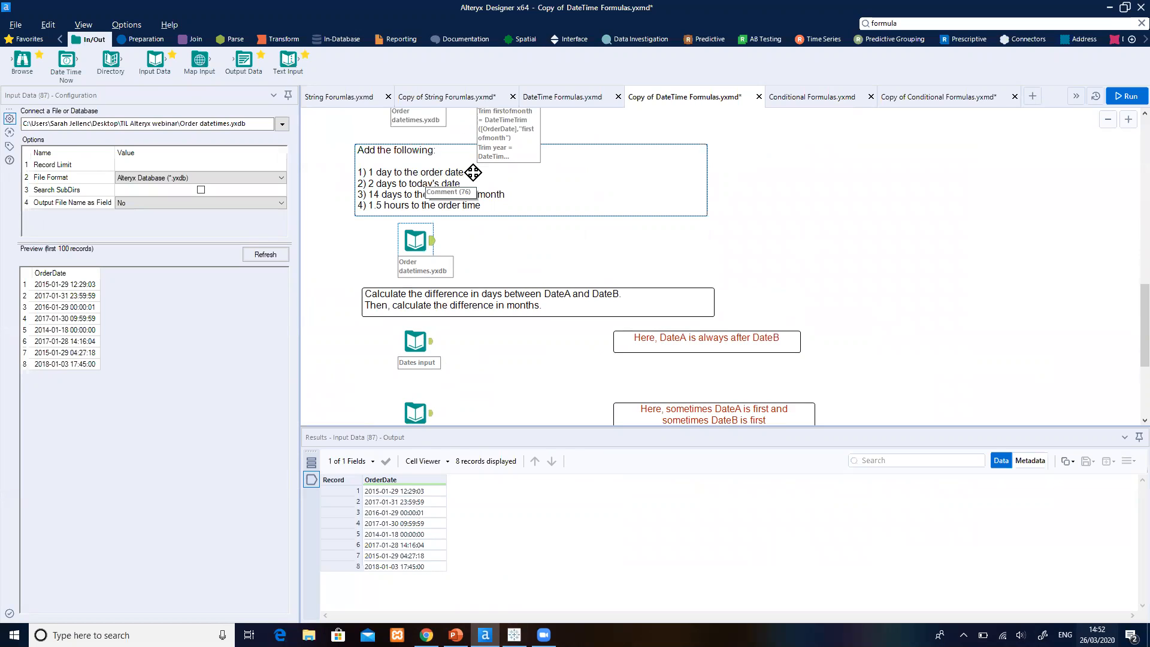
Connect a Formula tool to the Order datetimes.yxdb input of the "Add the following" exercise and add an output column named orderdate + 1.
left_click(147, 40)
left_click_drag(198, 58, 484, 242)
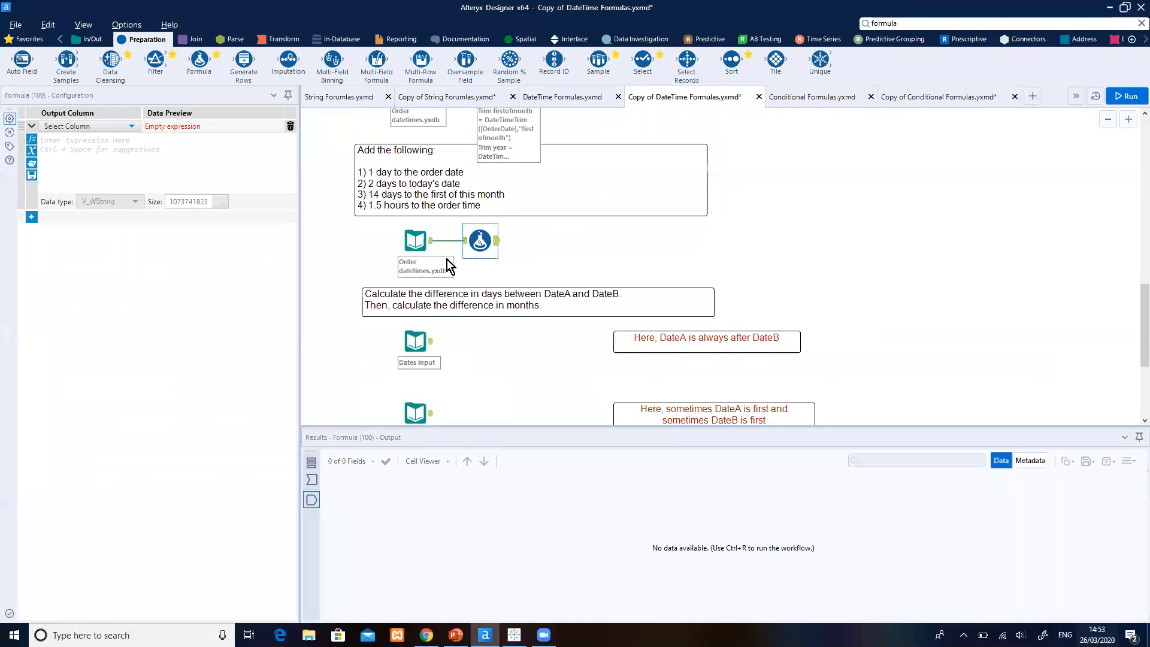
left_click(123, 128)
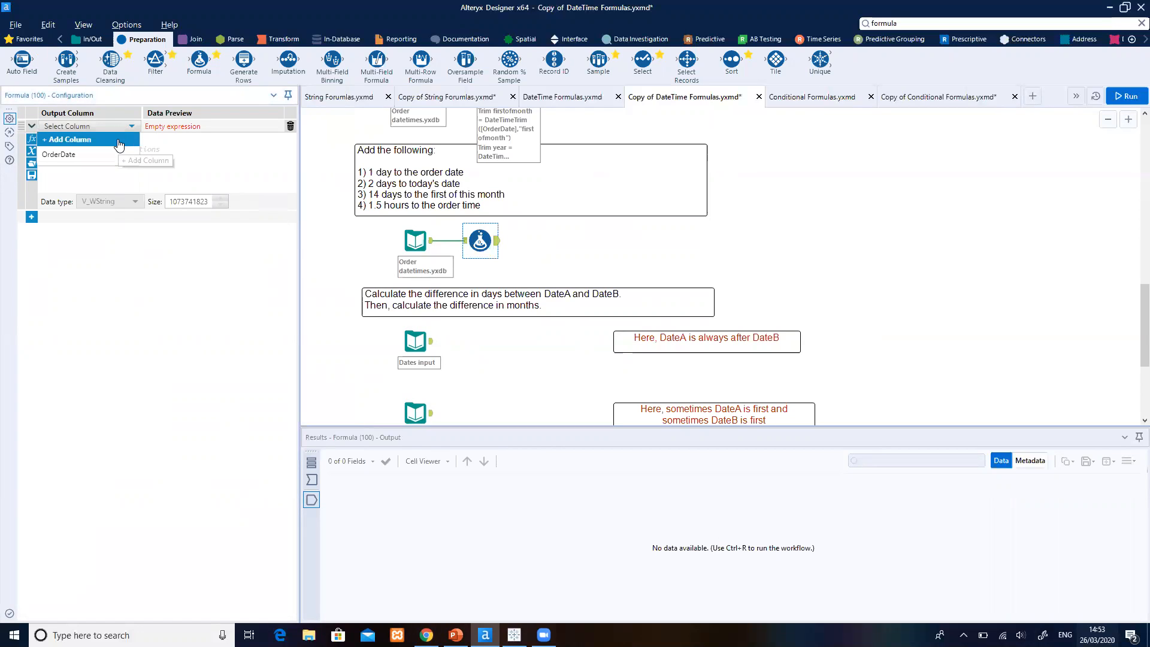
left_click(118, 139)
type("o")
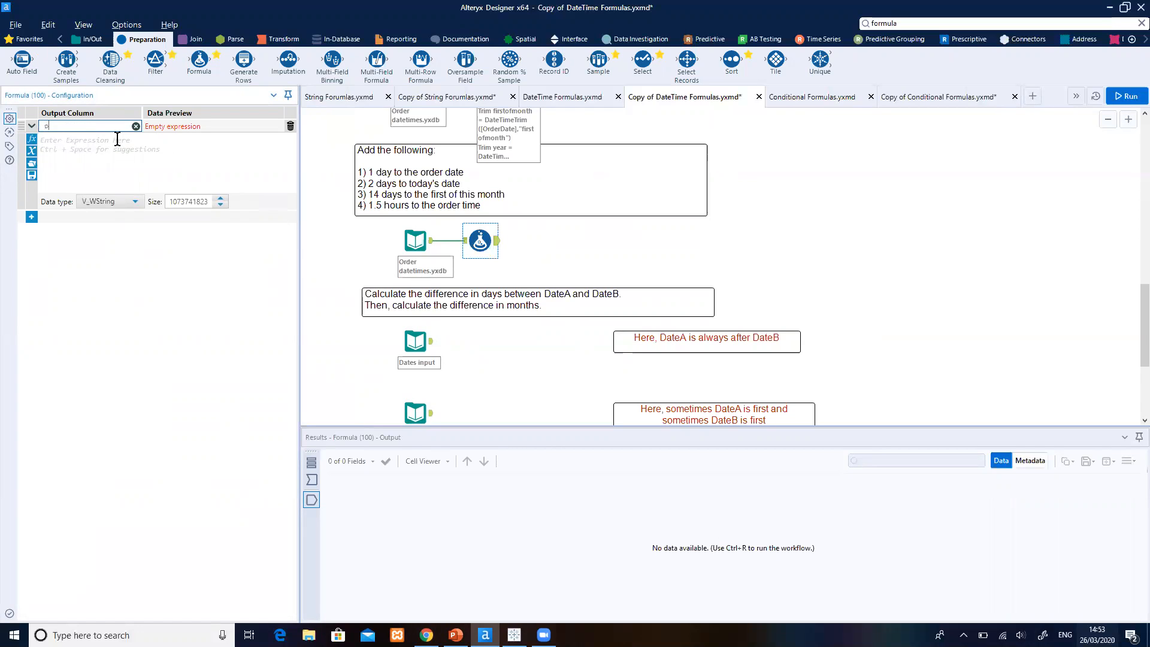
type("rderdate + 1")
Begin the orderdate + 1 expression with the DateTimeAdd function, using [OrderDate] as its date argument.
left_click(117, 150)
type("date")
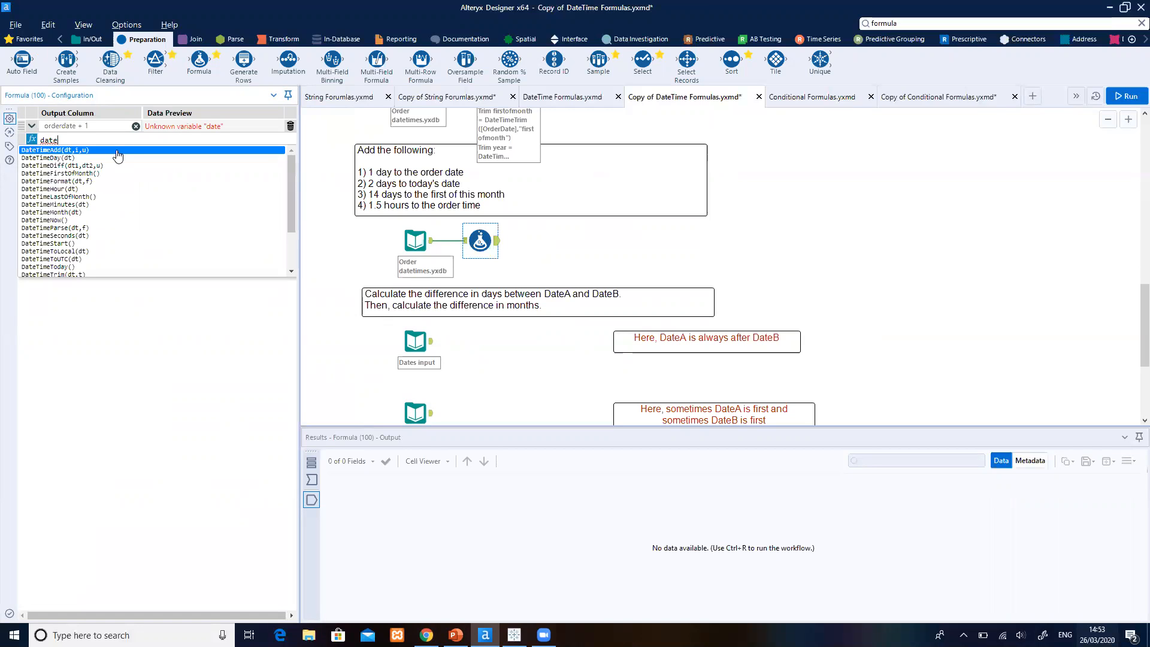
left_click(117, 152)
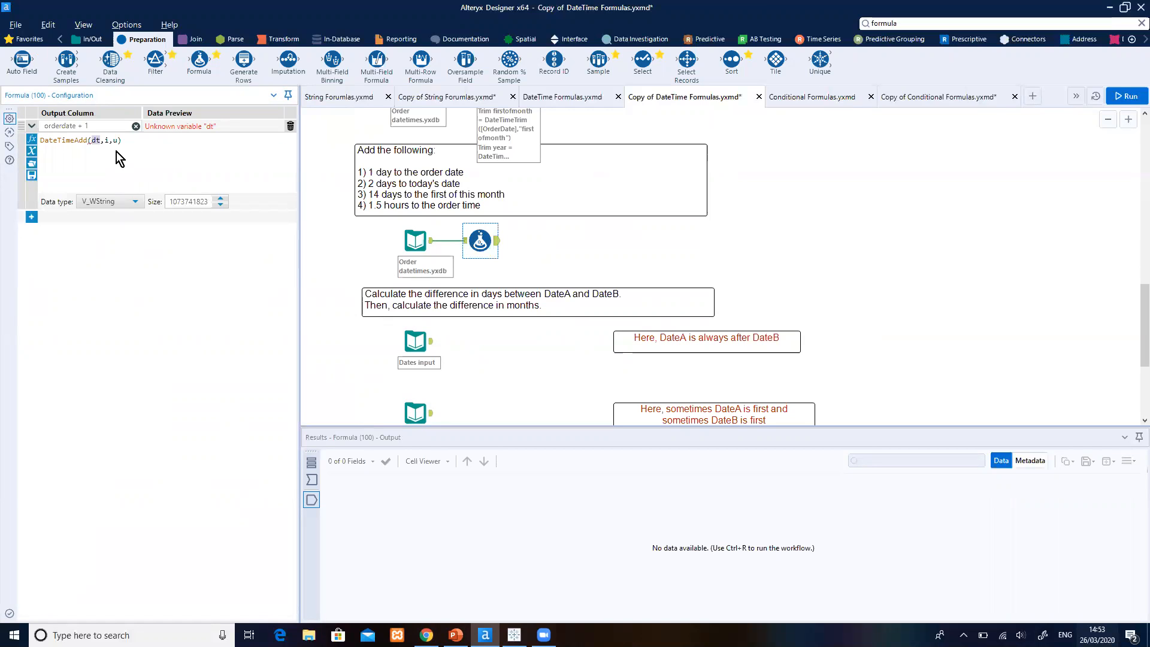
type("[")
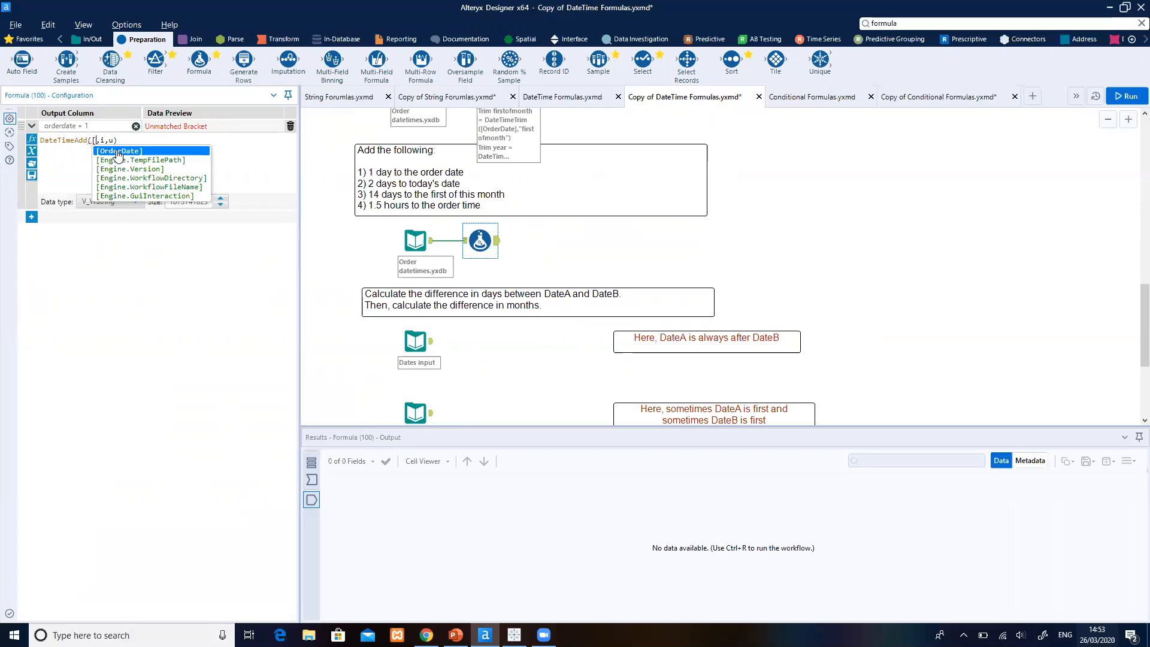
left_click(117, 152)
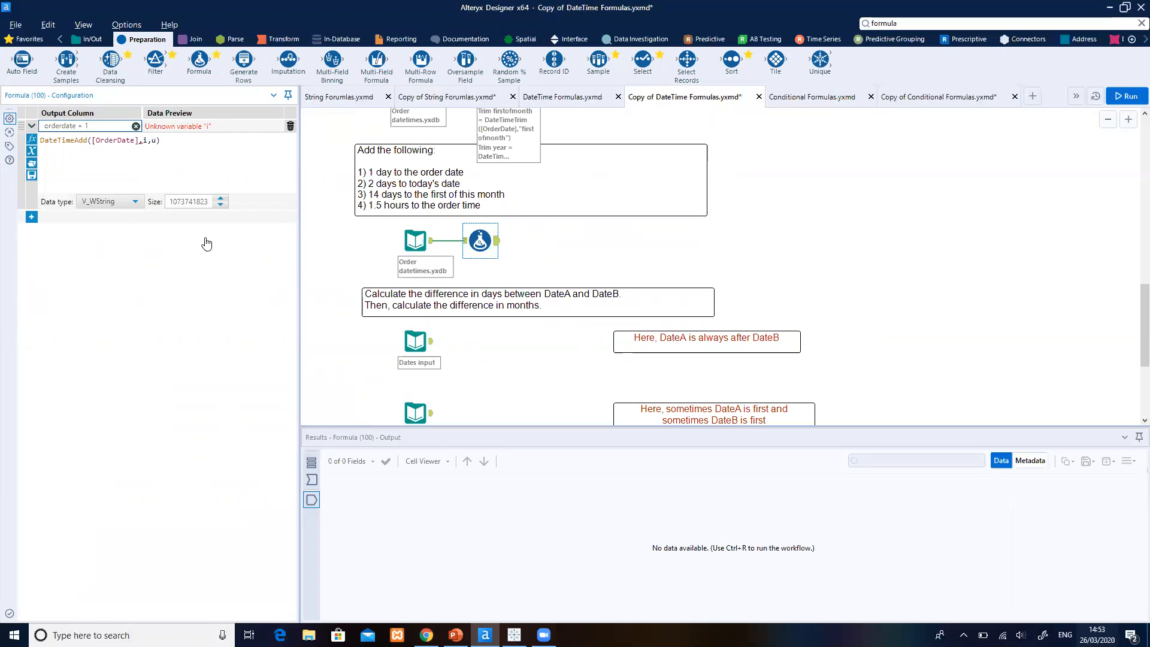
Switch to PowerPoint, present the DateTimeAdd(dt,i,u) slide to review its arguments and notes, and return to Alteryx Designer.
key("ctrl+space")
left_click(455, 635)
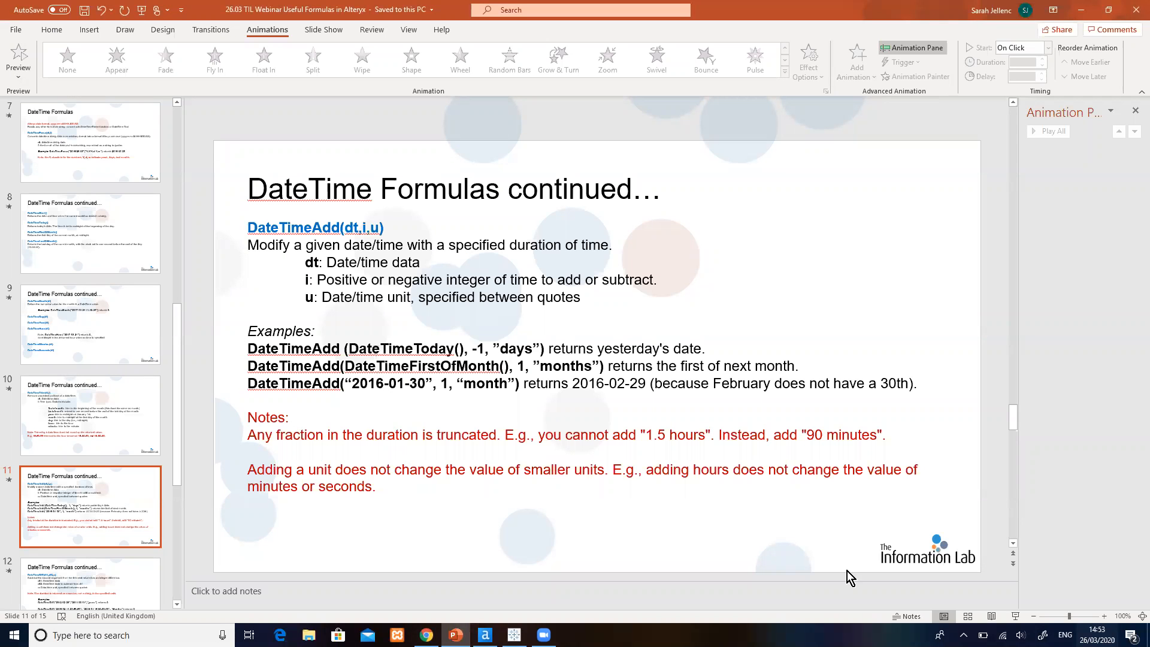
left_click(1017, 618)
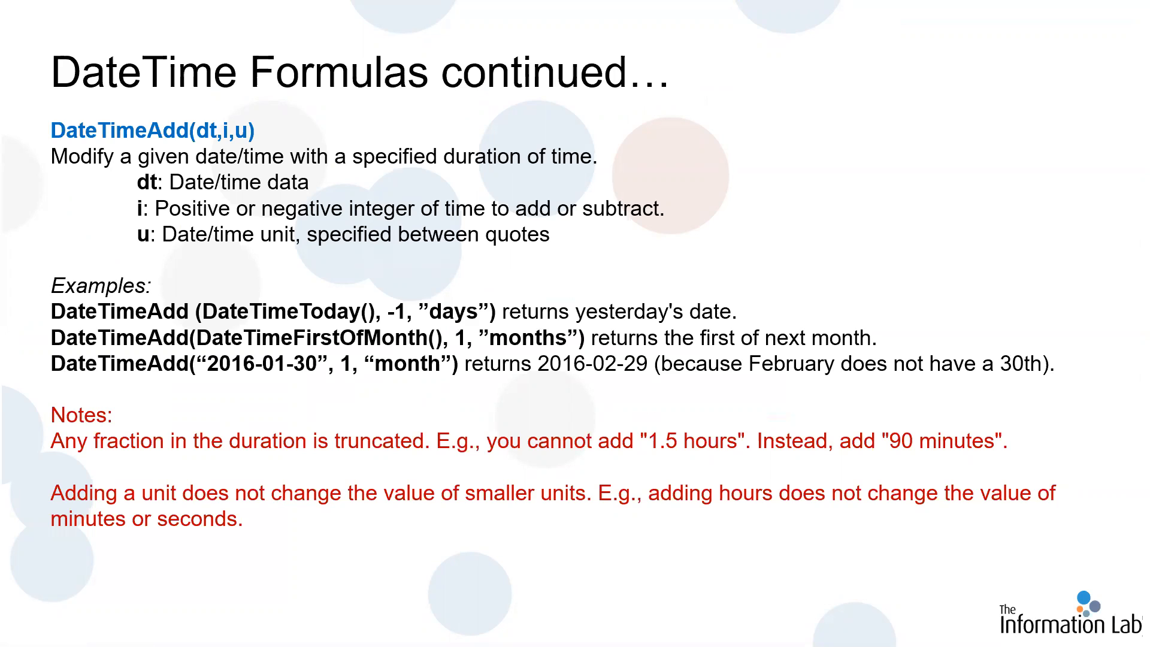
key("Escape")
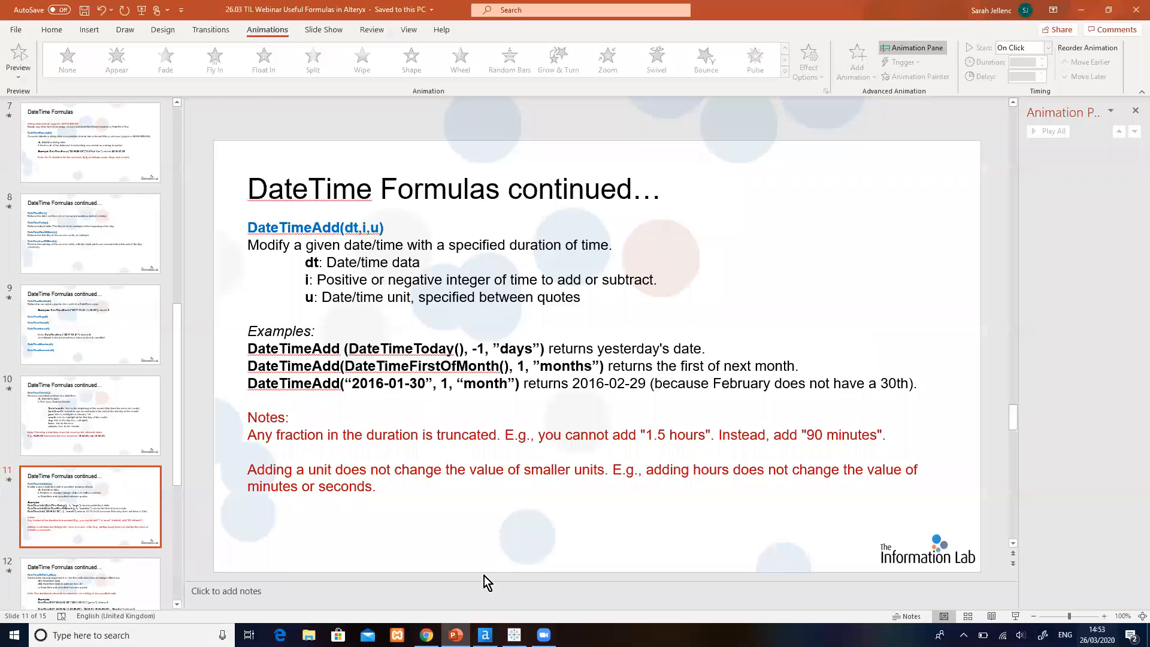
key("alt+Tab")
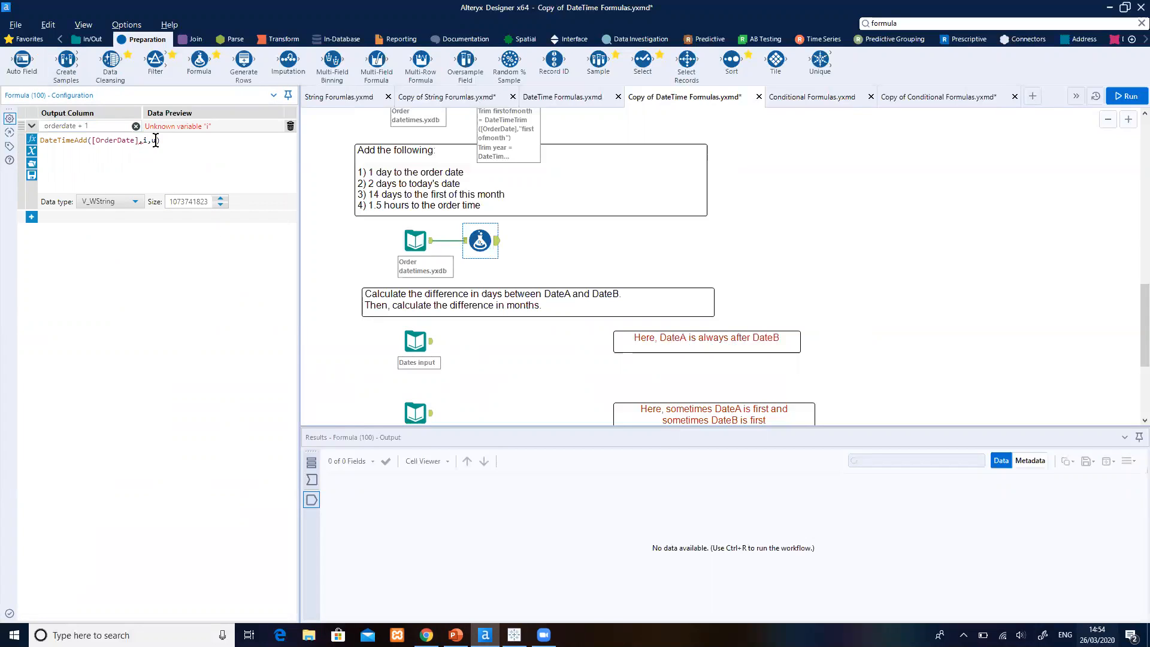
Complete the orderdate + 1 expression with an interval of 1 and the unit "days".
key("BackSpace")
type("1")
key("BackSpace")
type("\"days\"")
Set the data type of the orderdate + 1 column to DateTime.
left_click(131, 200)
left_click(141, 218)
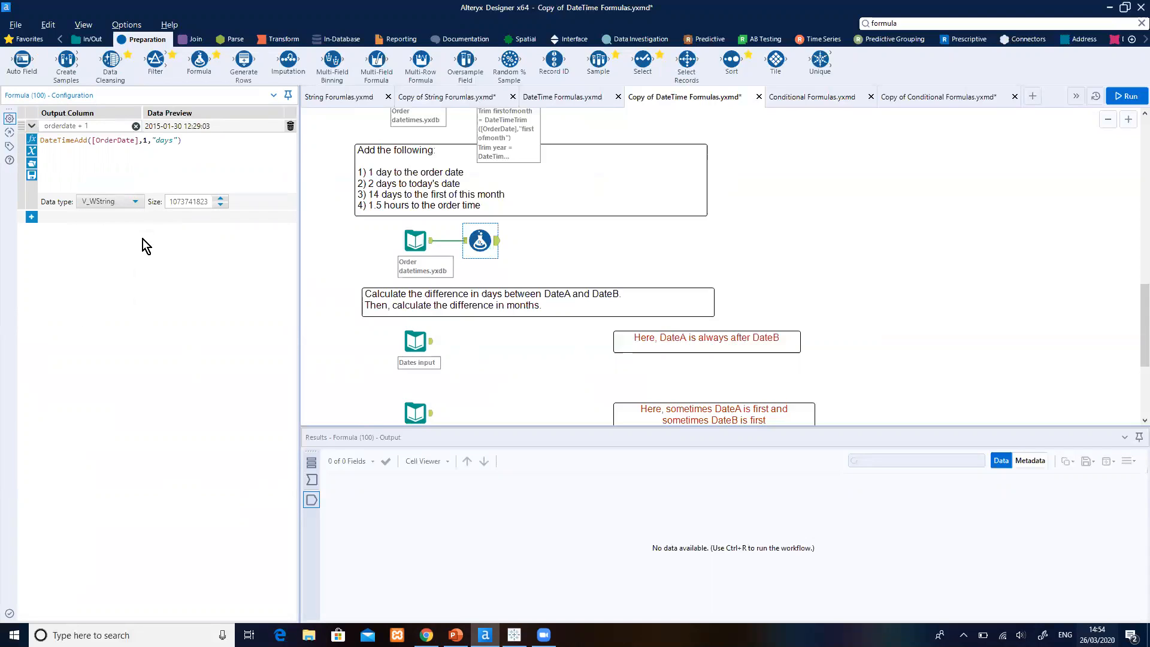
left_click(136, 203)
left_click_drag(141, 228, 139, 290)
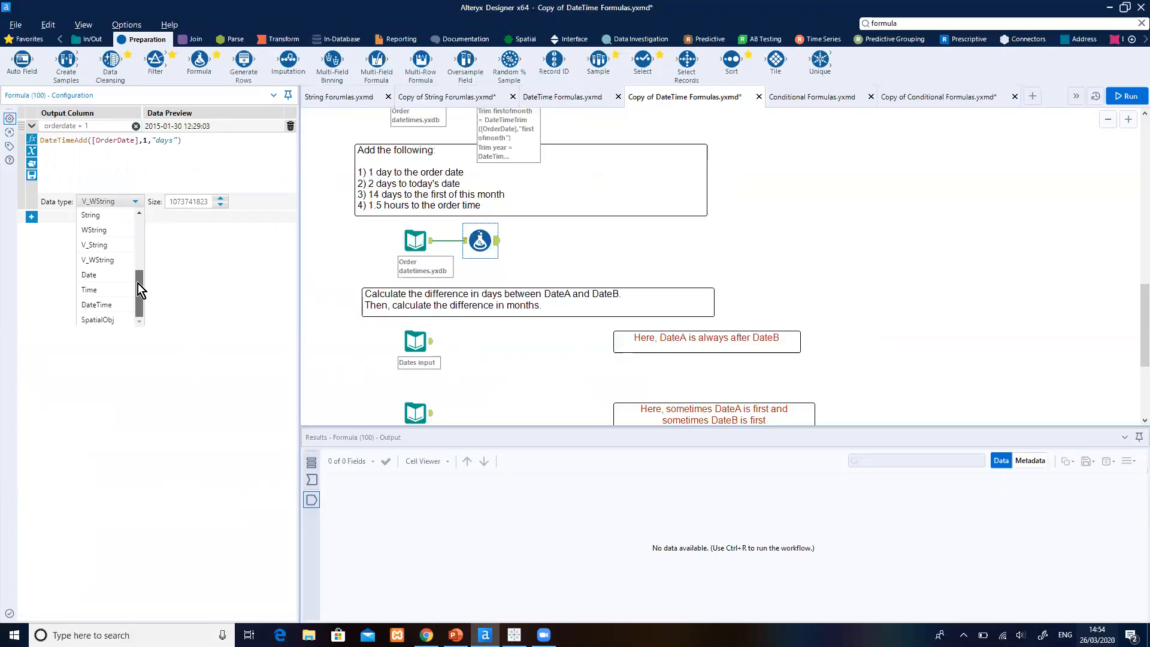
left_click(118, 307)
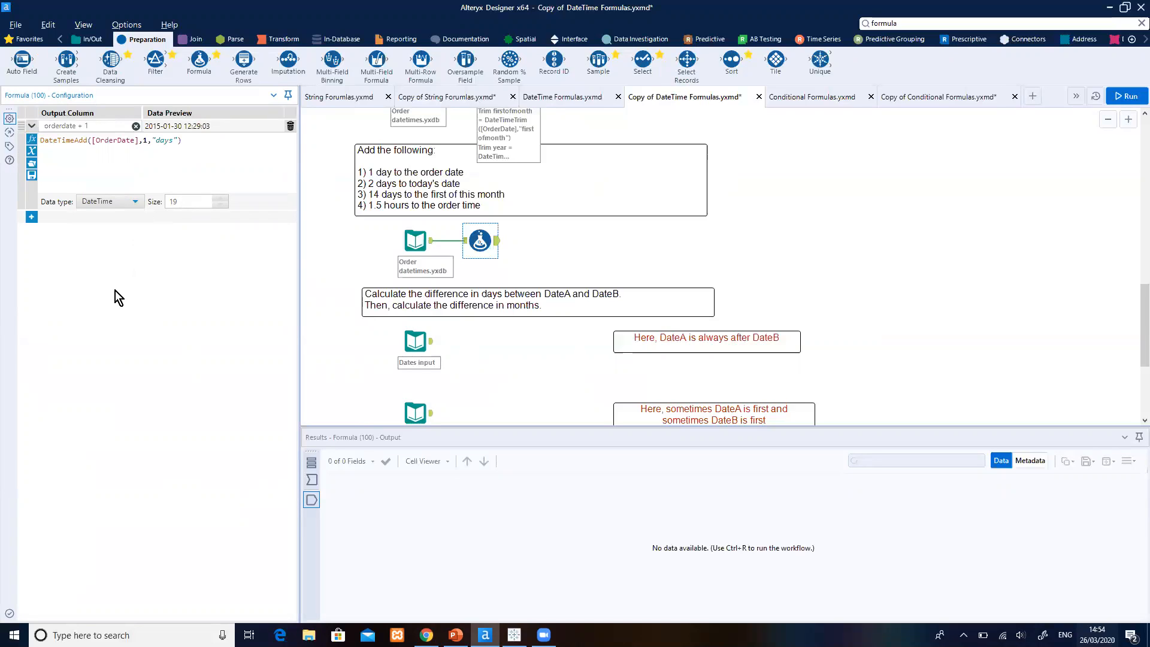
Add a second output column named today plus 2 days to the Formula tool.
left_click(31, 217)
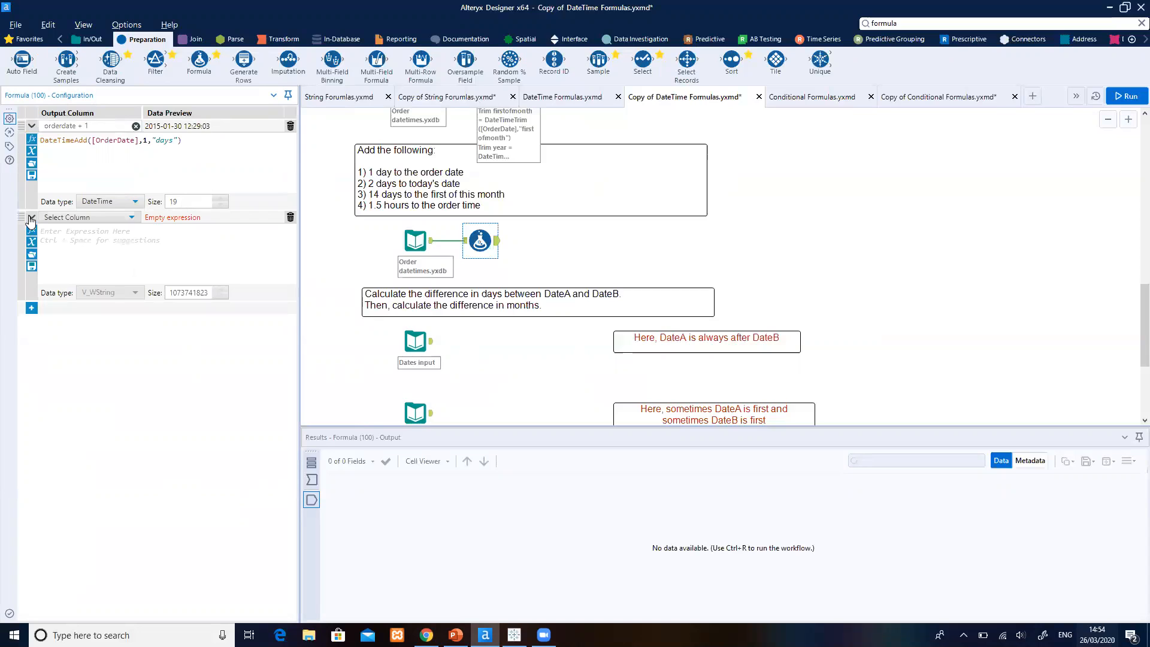
left_click(91, 218)
left_click(95, 232)
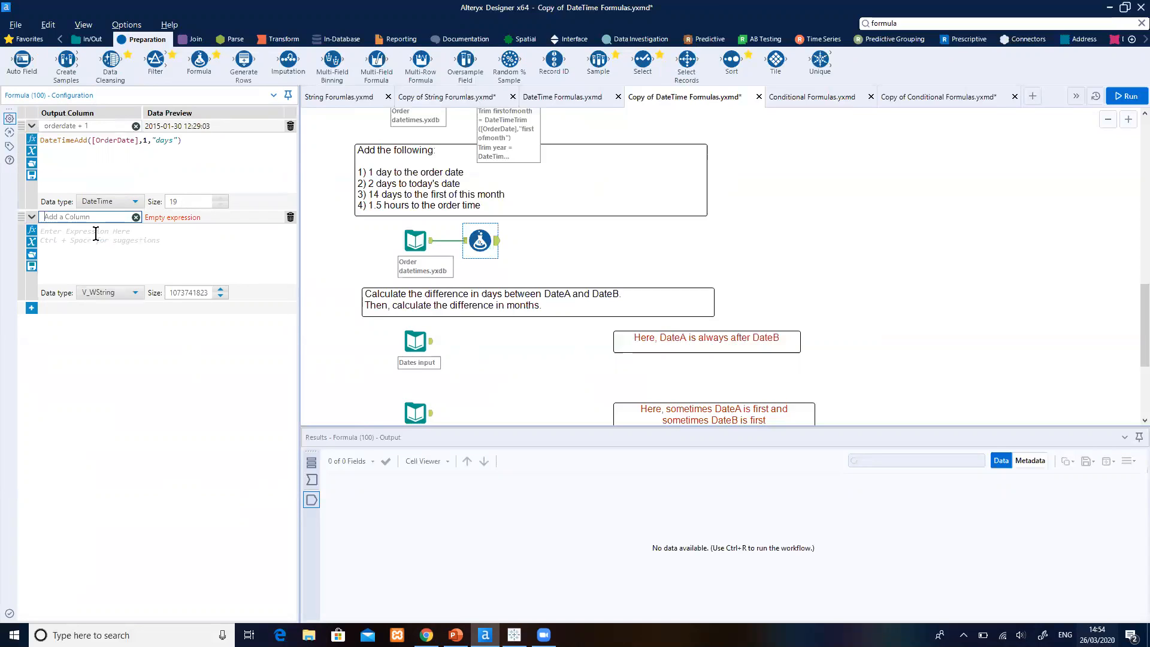
type("date")
key("BackSpace")
key("BackSpace")
key("BackSpace")
key("BackSpace")
type("today plus")
type("2 days")
Enter the expression DateTimeAdd([OrderDate],2,"days") for the today plus 2 days column.
left_click(102, 244)
type("datet")
left_click(105, 242)
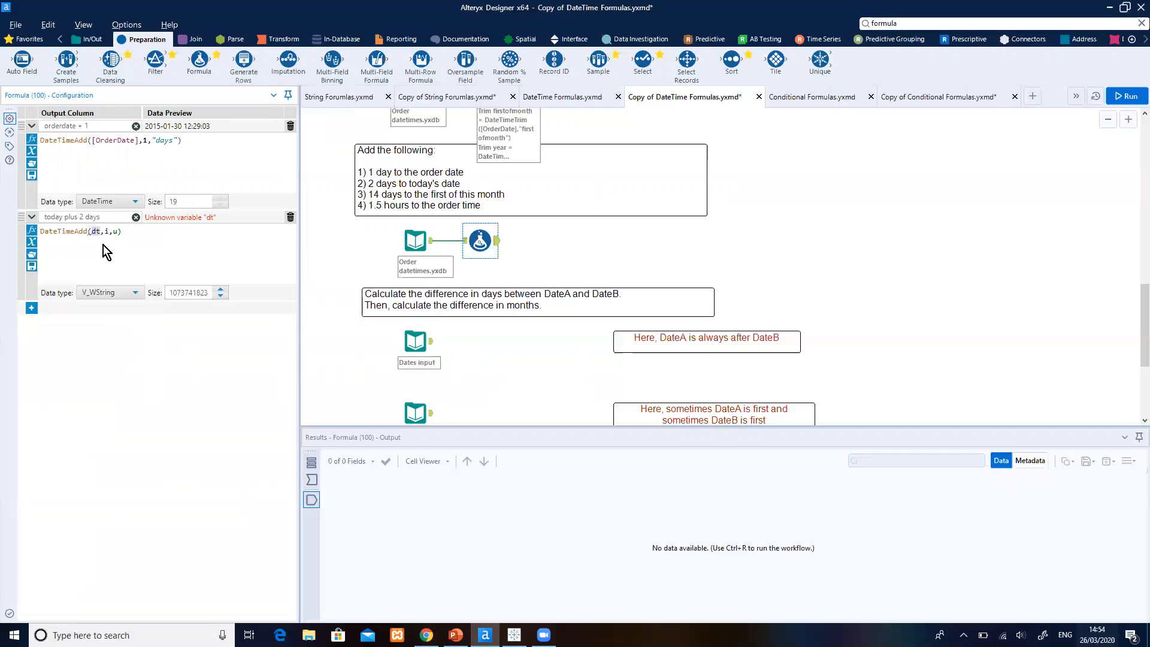
type("[order")
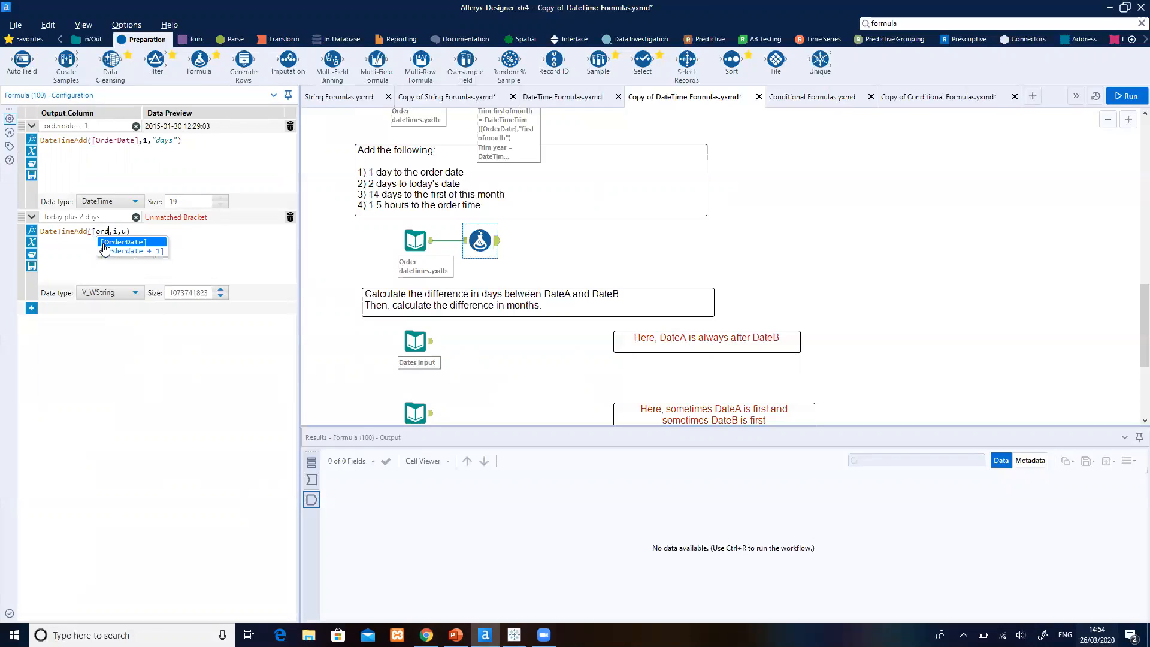
left_click(105, 243)
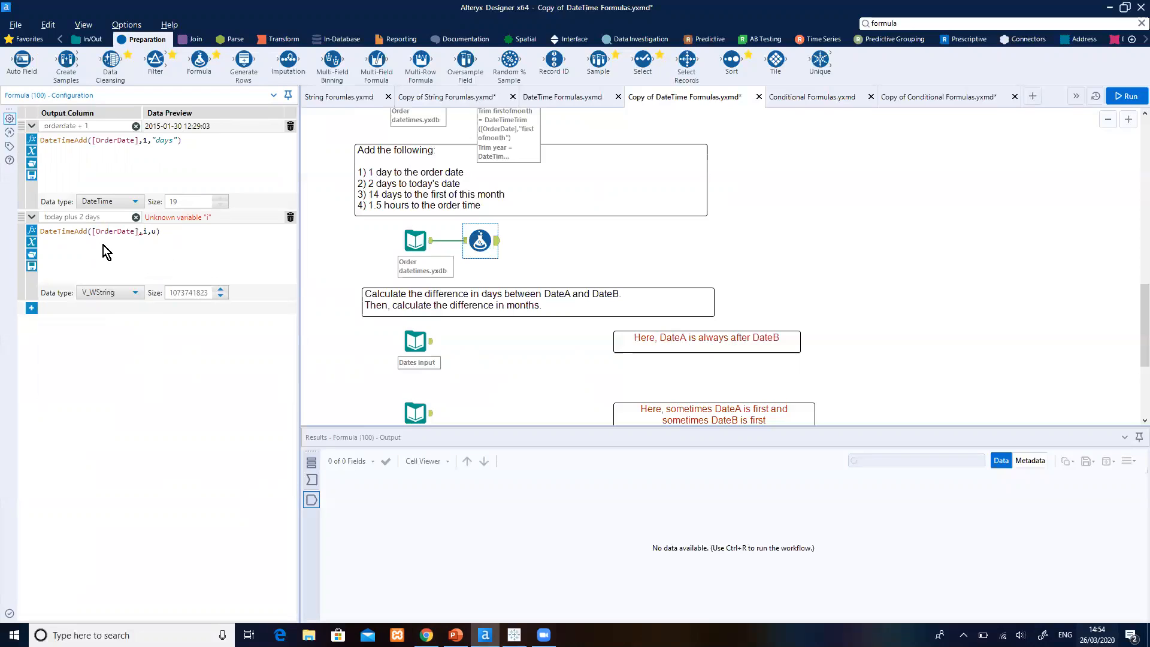
key("Delete")
type("2")
key("BackSpace")
type("\"days\"")
Set the data type of the today plus 2 days column to DateTime.
left_click(121, 296)
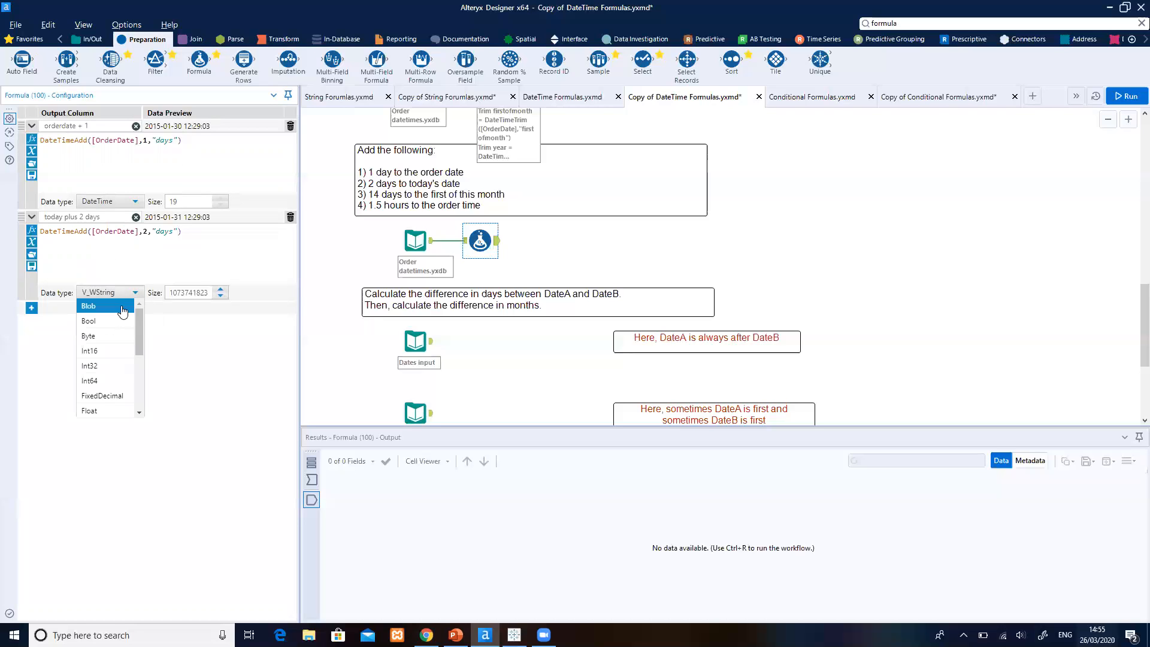
left_click_drag(141, 339, 139, 387)
left_click(119, 393)
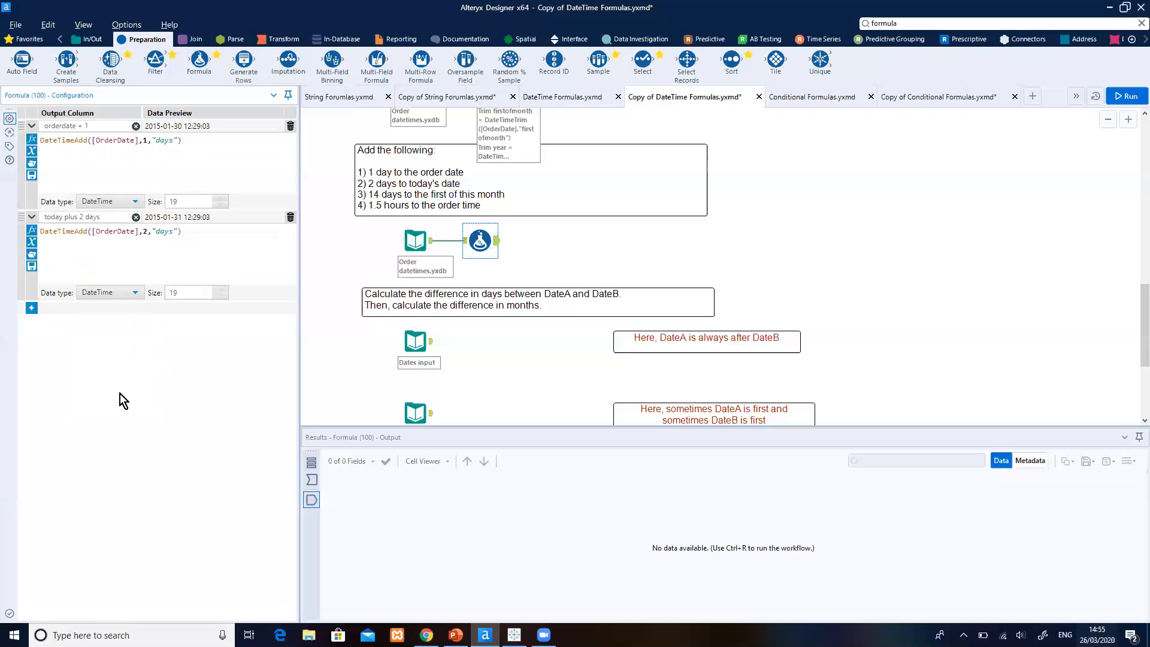
Add a third output column named orderdate + 1.5 hours to the Formula tool.
left_click(32, 309)
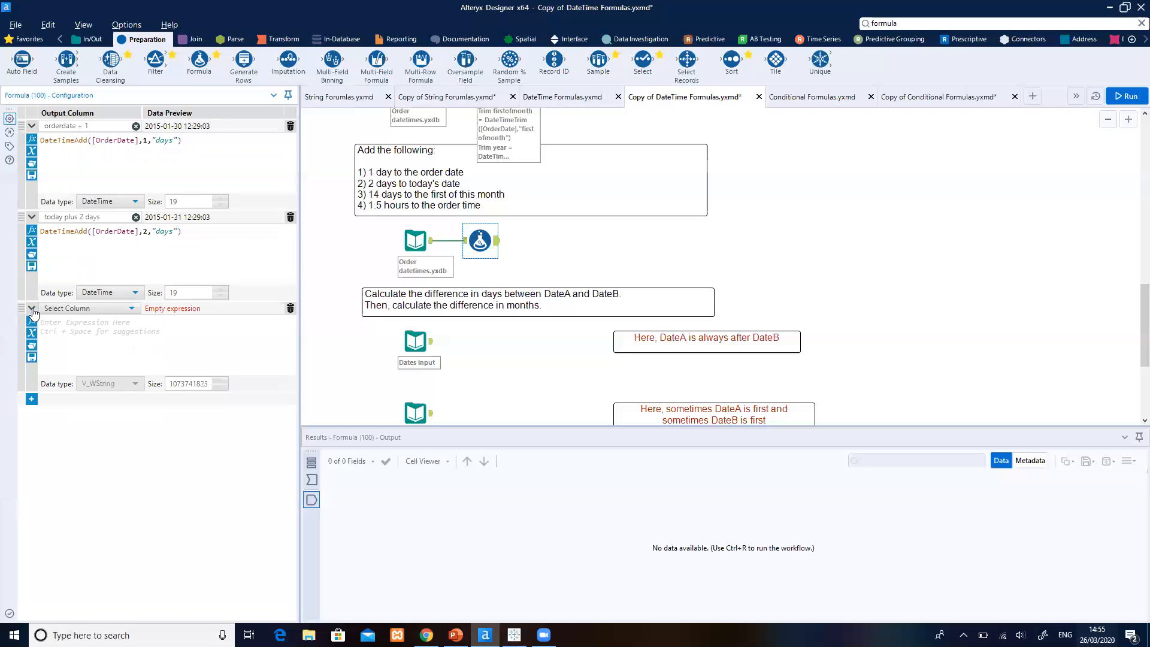
left_click(113, 304)
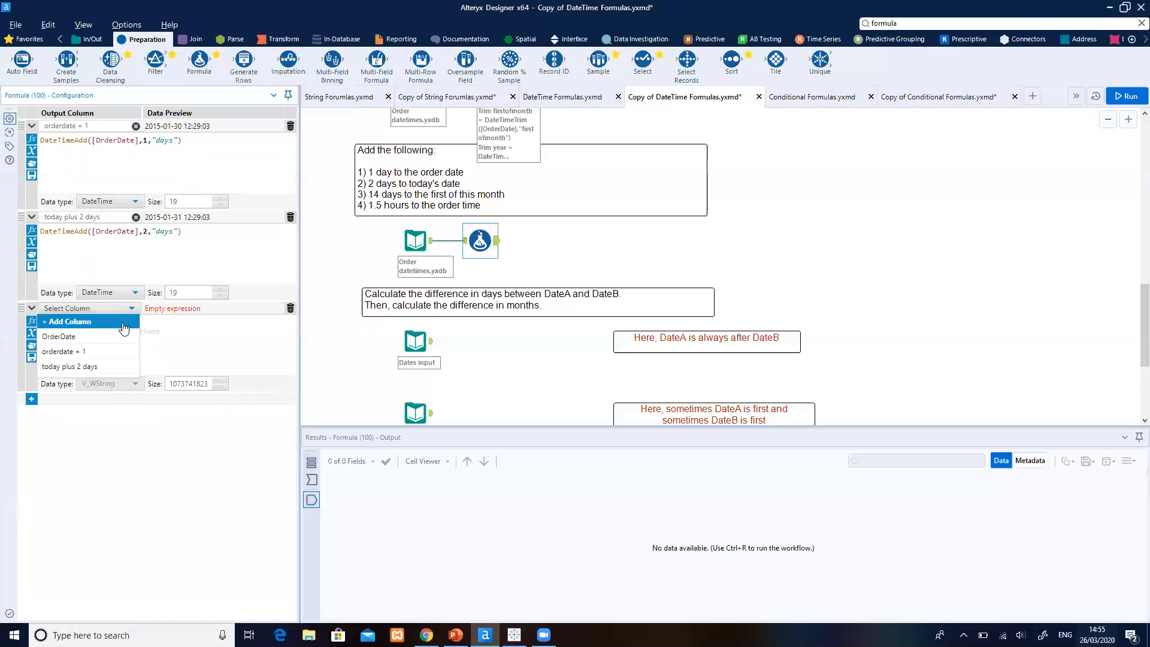
left_click(122, 322)
type("order")
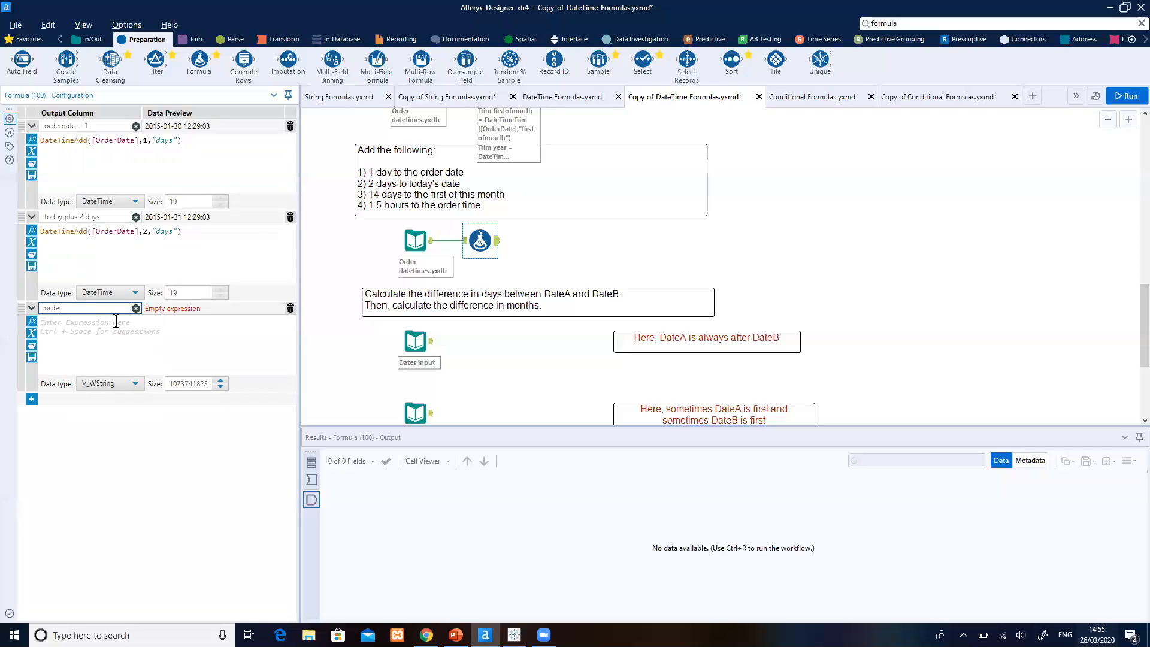
type("date + 1.5 hours")
Enter the expression DateTimeAdd([OrderDate],90,"minutes") for the orderdate + 1.5 hours column.
left_click(115, 322)
type("datet")
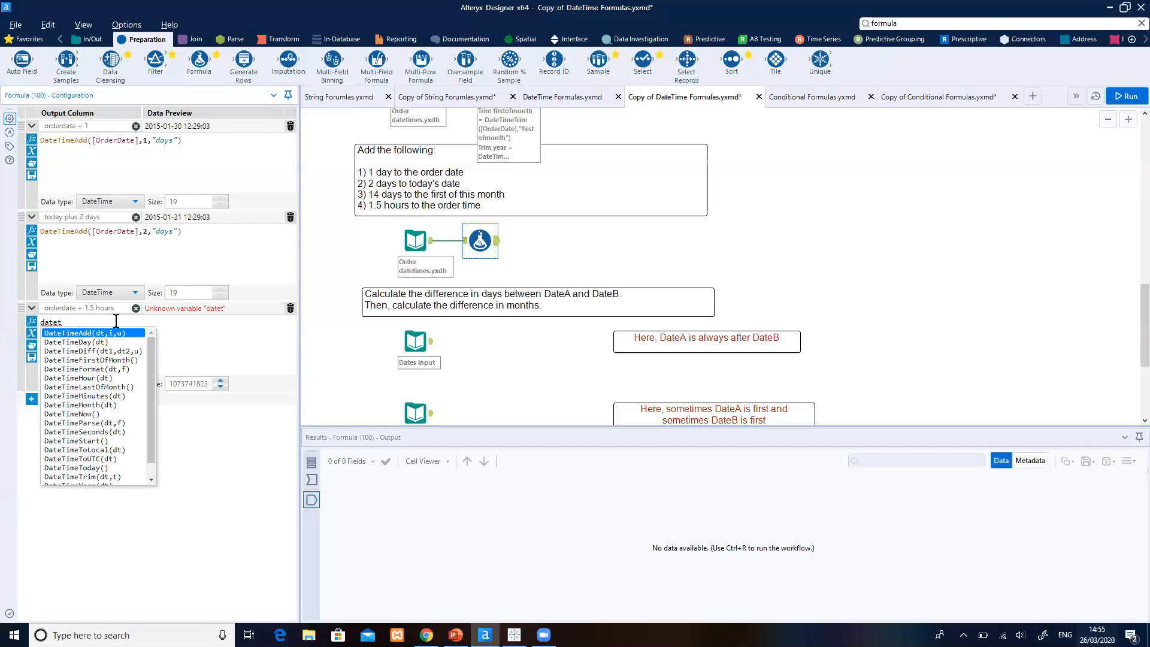
key("Return")
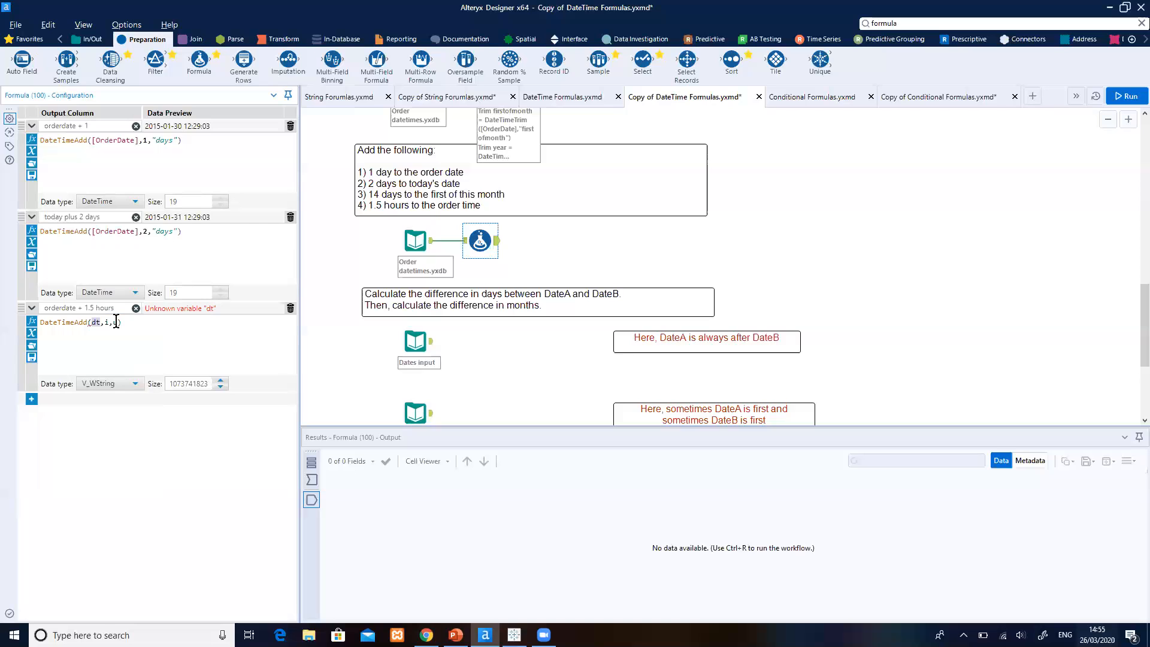
type("[orderd")
key("BackSpace")
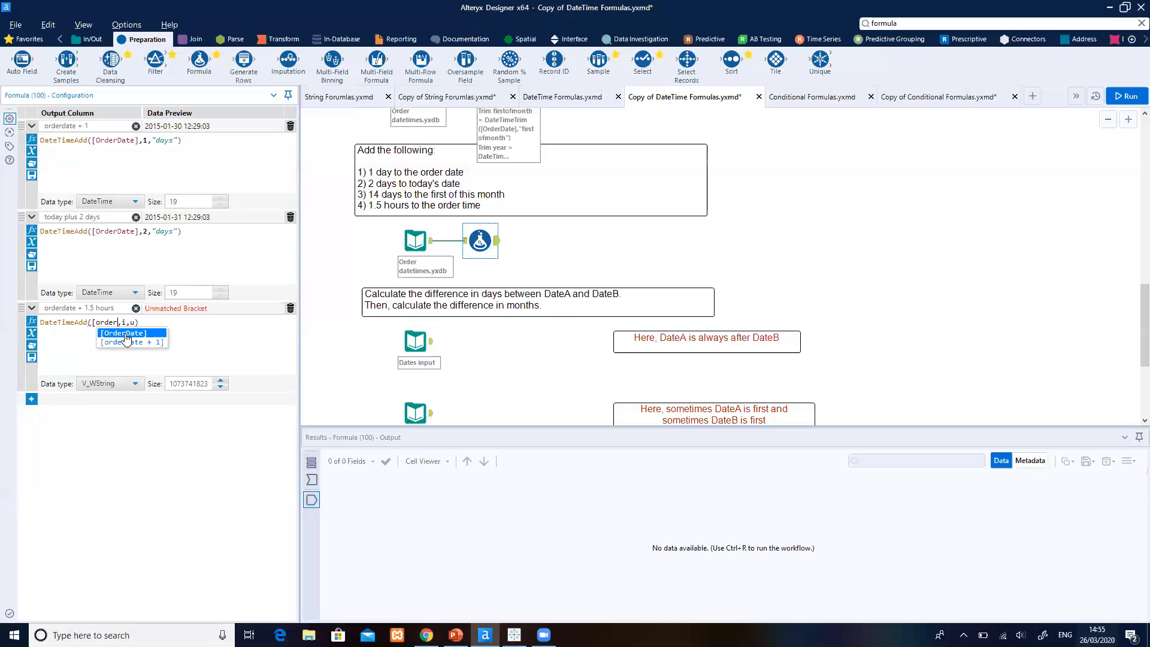
left_click(124, 333)
key("BackSpace")
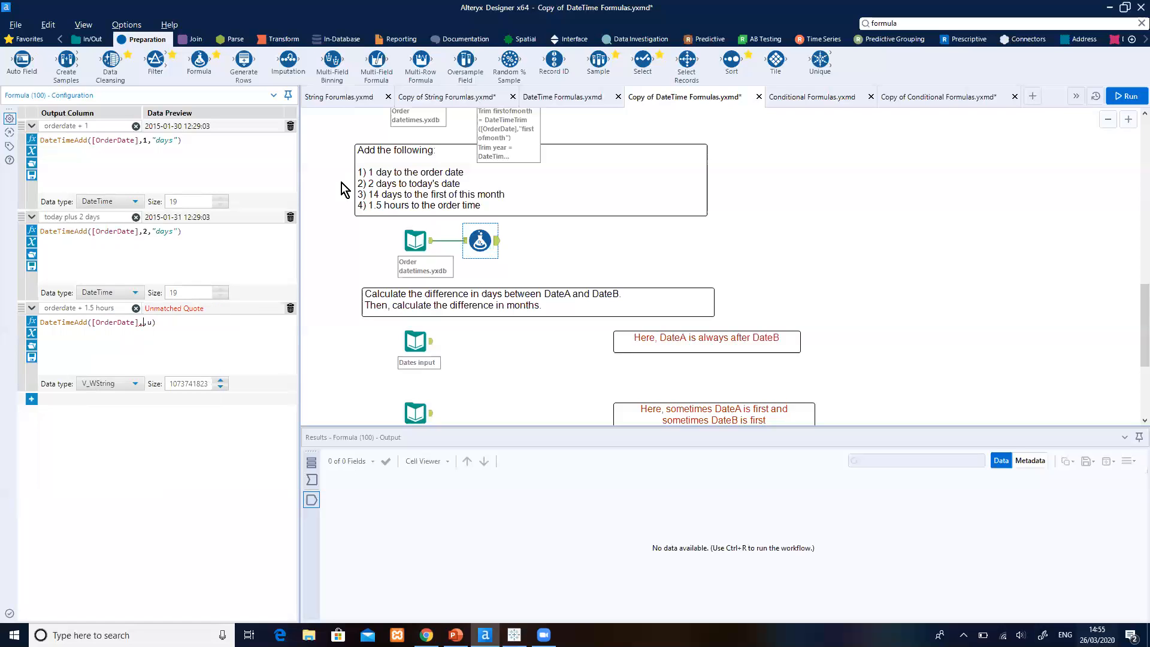
type("90")
key("Delete")
type("\"minutes\"")
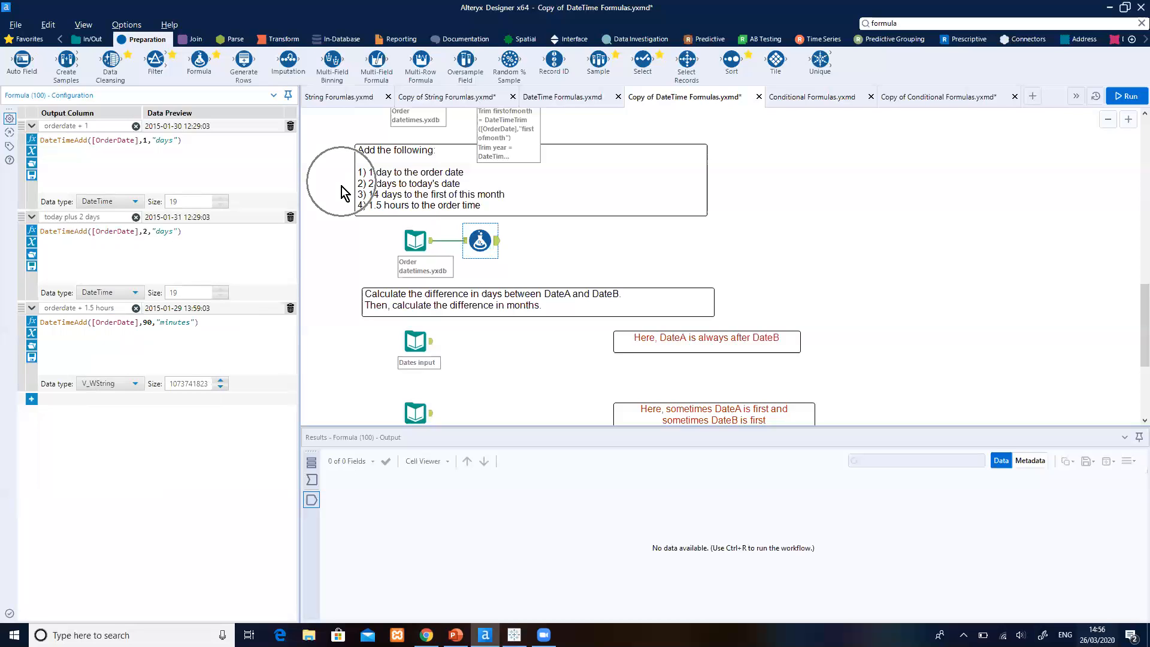
Set the data type of the orderdate + 1.5 hours column to DateTime.
left_click(137, 383)
left_click_drag(136, 423, 147, 482)
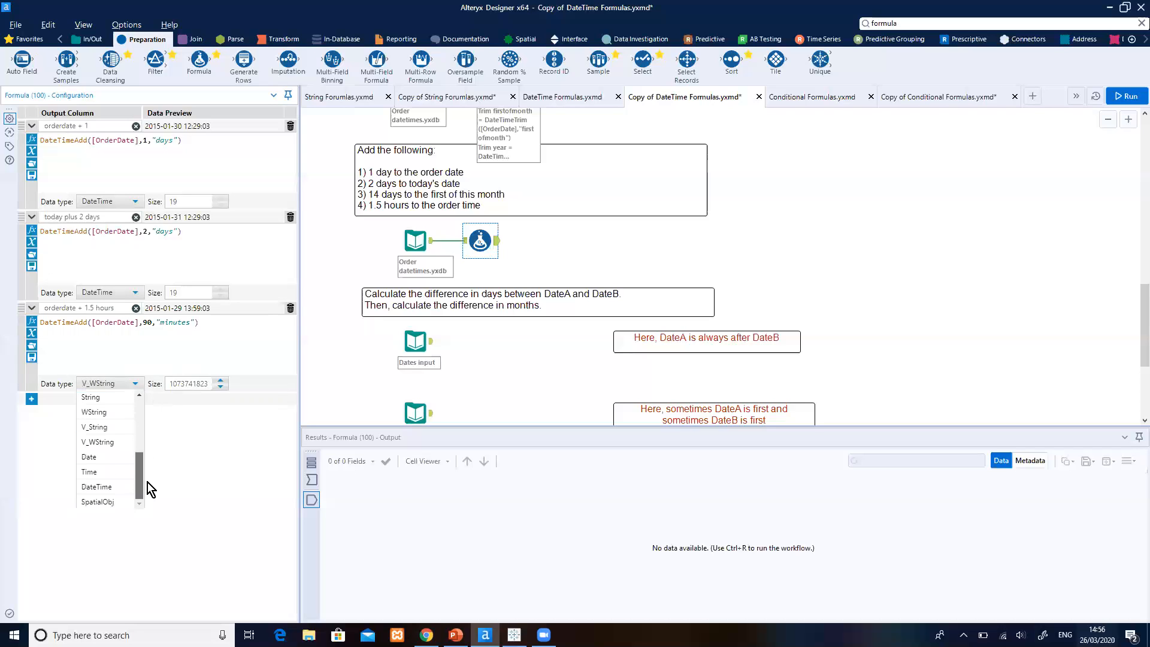
left_click(109, 487)
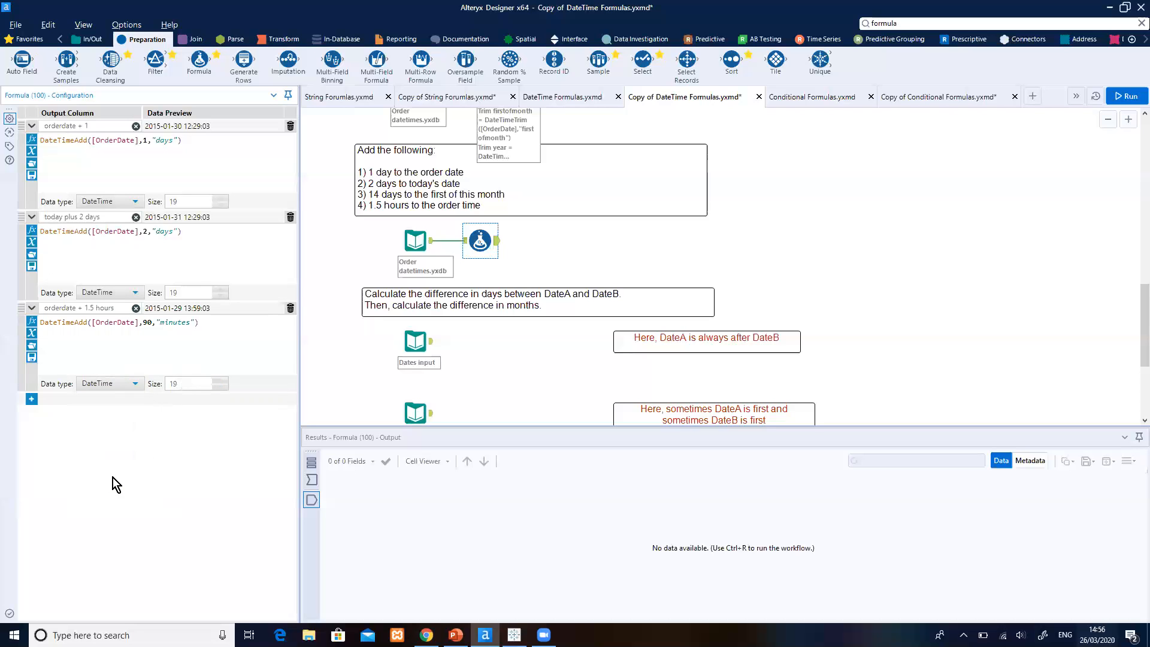
Connect a Browse tool to the Formula tool's output in the "Add the following" exercise, run the workflow and select the first result record.
left_click(84, 41)
left_click_drag(23, 60, 547, 243)
left_click_drag(544, 240, 545, 240)
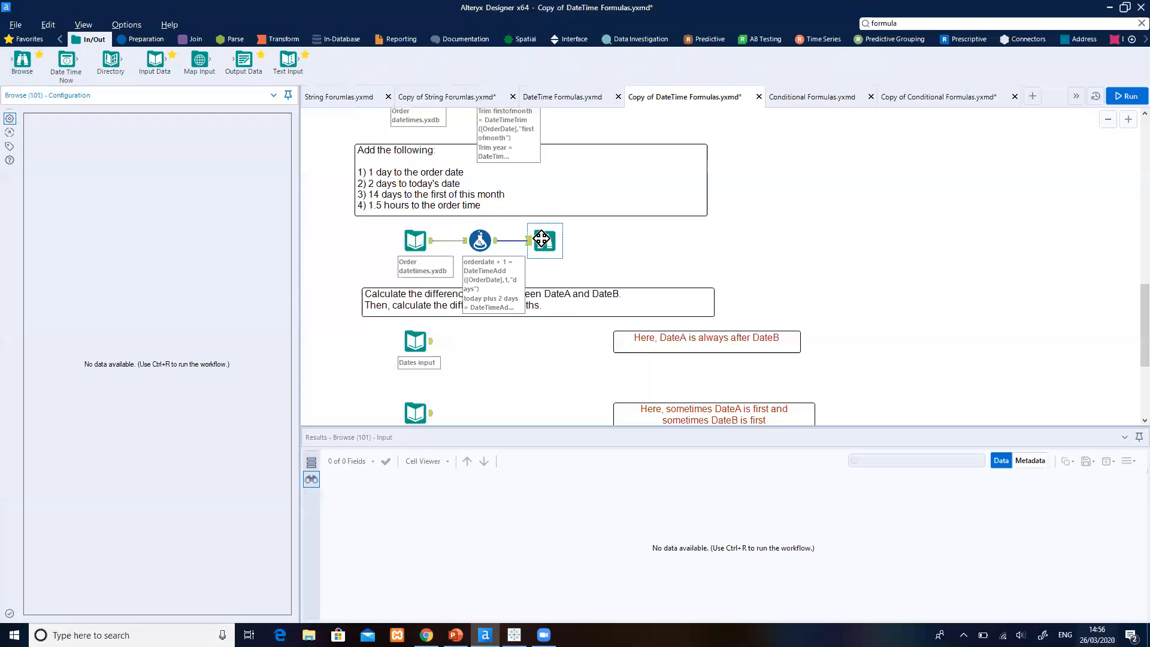
left_click(1131, 97)
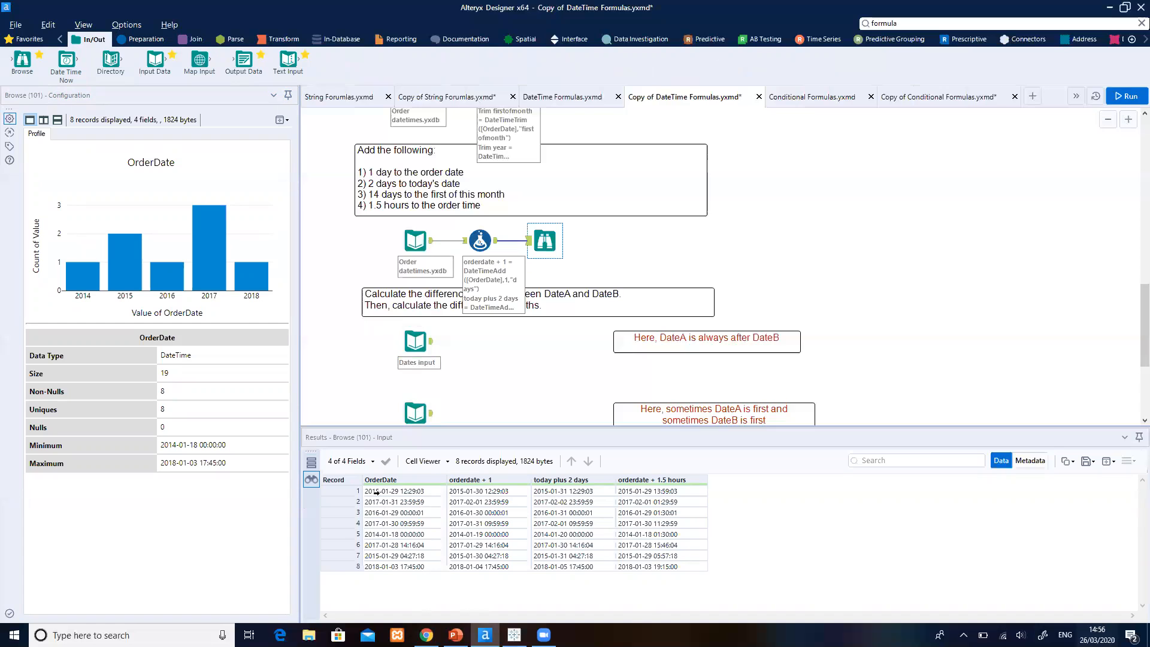
left_click(340, 493)
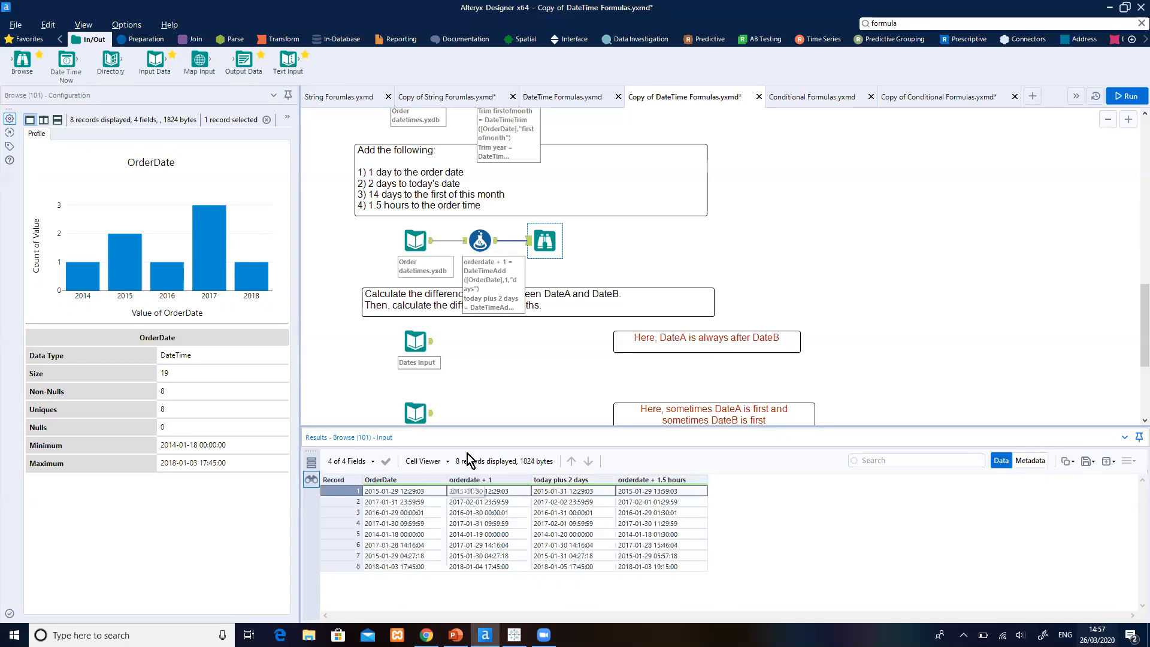
Change the today plus 2 days expression to DateTimeAdd(DateTimeToday(),2,"days") and rerun the workflow.
left_click(483, 240)
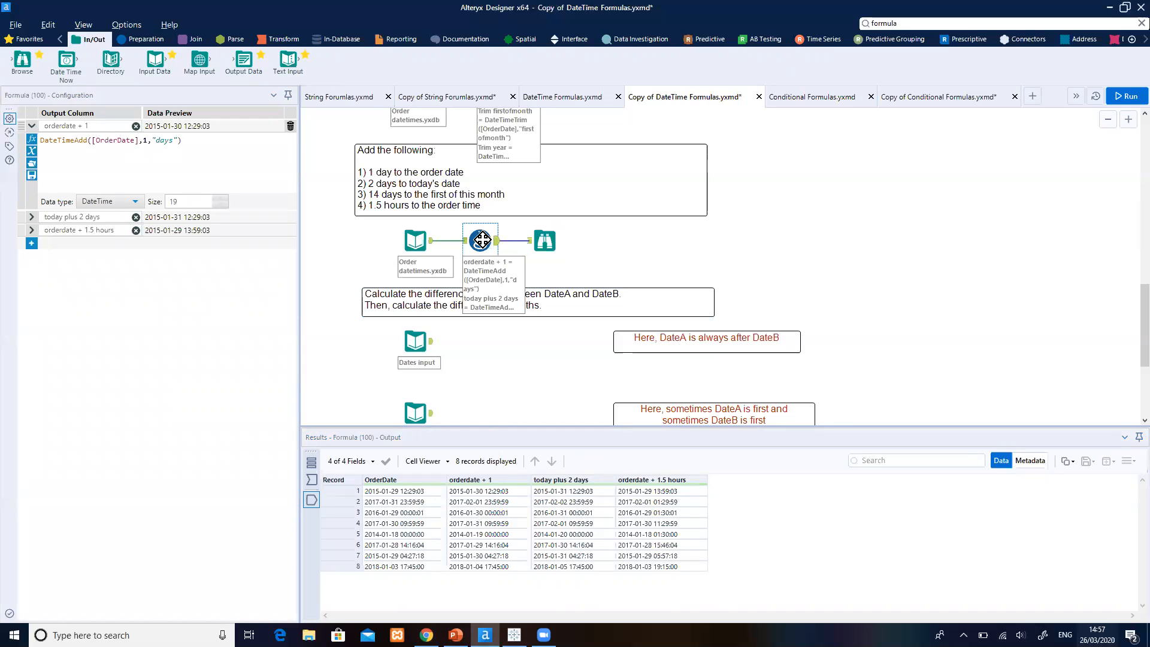
left_click(32, 218)
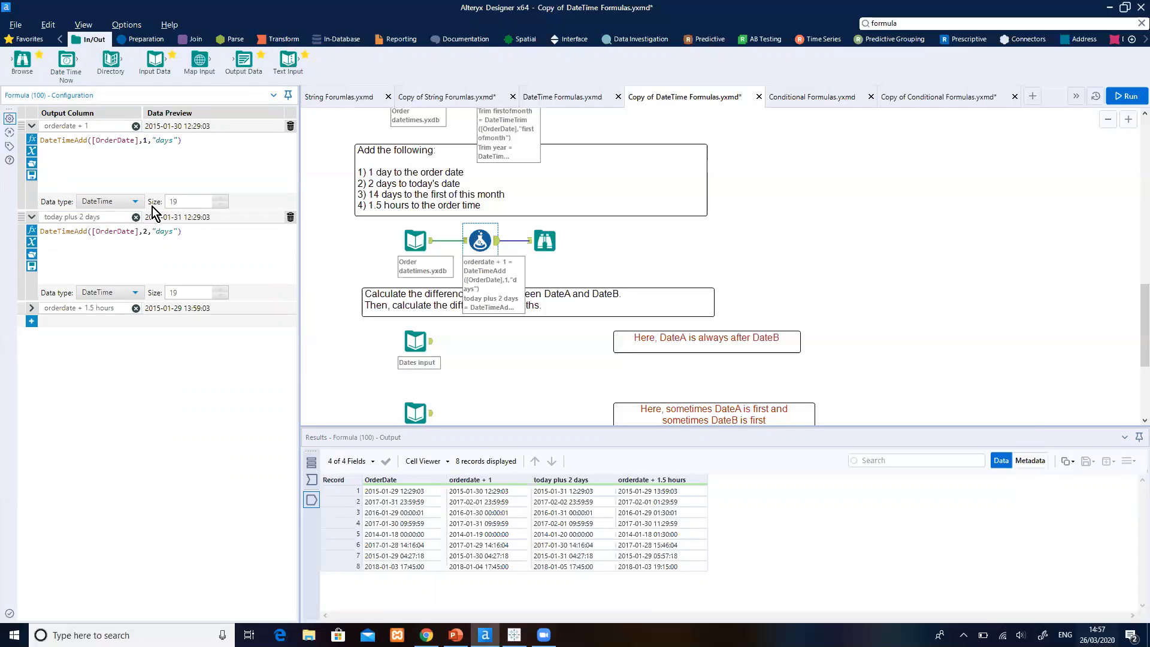
key("BackSpace")
key("BackSpace")
key("BackSpace")
key("BackSpace")
key("BackSpace")
key("BackSpace")
key("BackSpace")
key("BackSpace")
key("BackSpace")
key("BackSpace")
key("BackSpace")
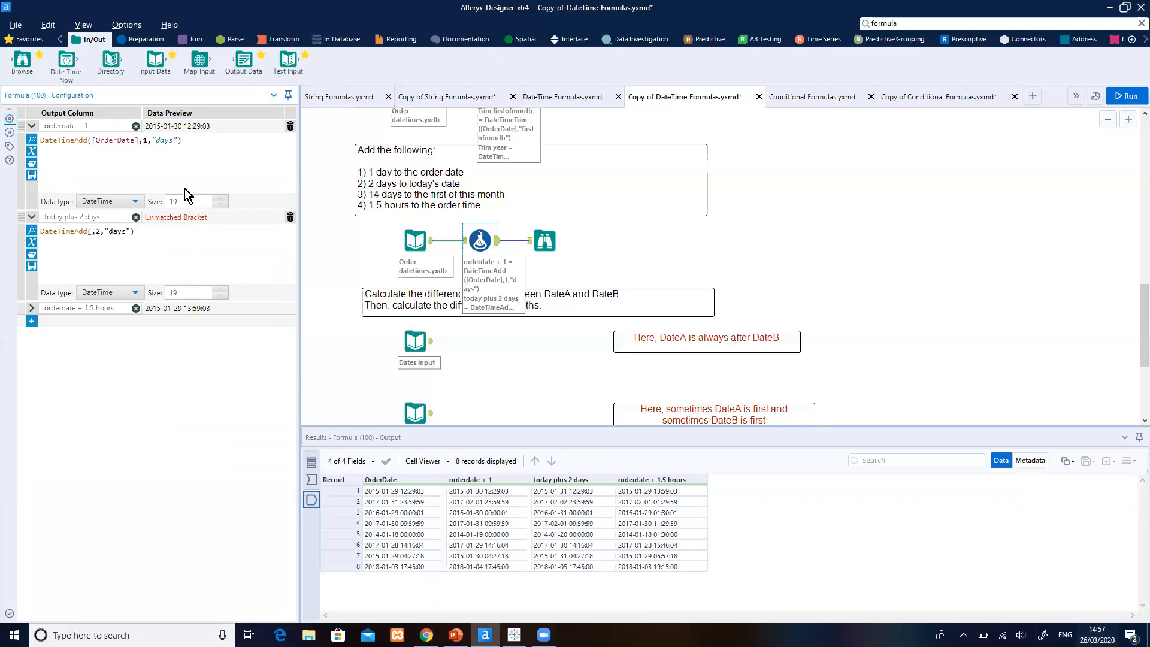
type("datet")
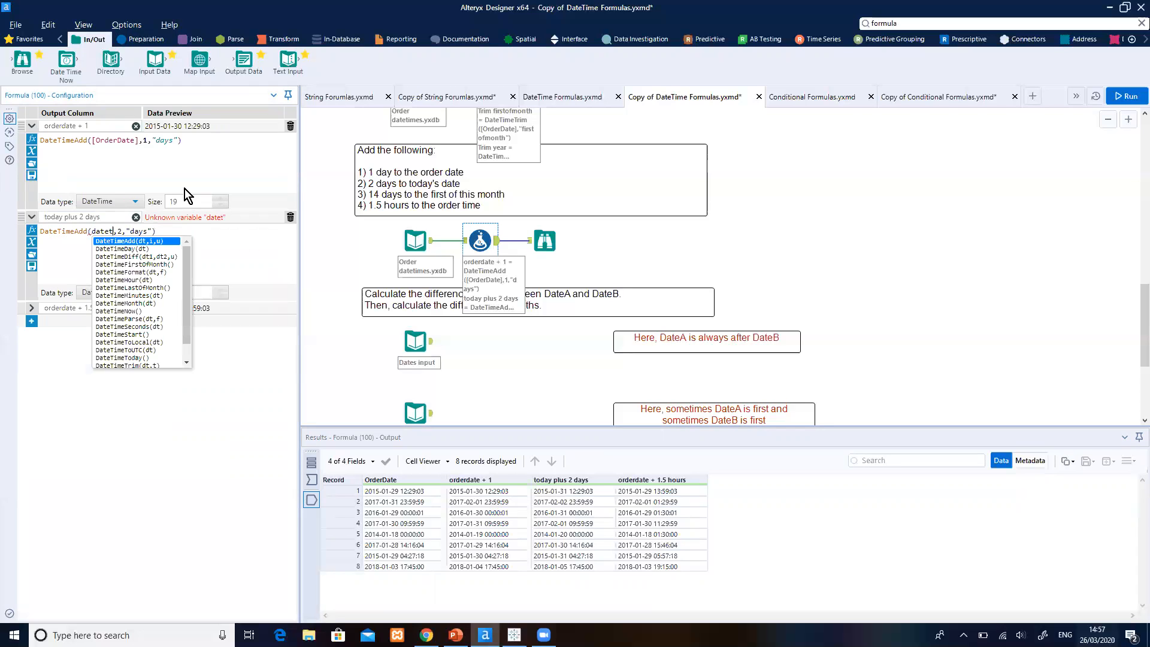
type("imeto")
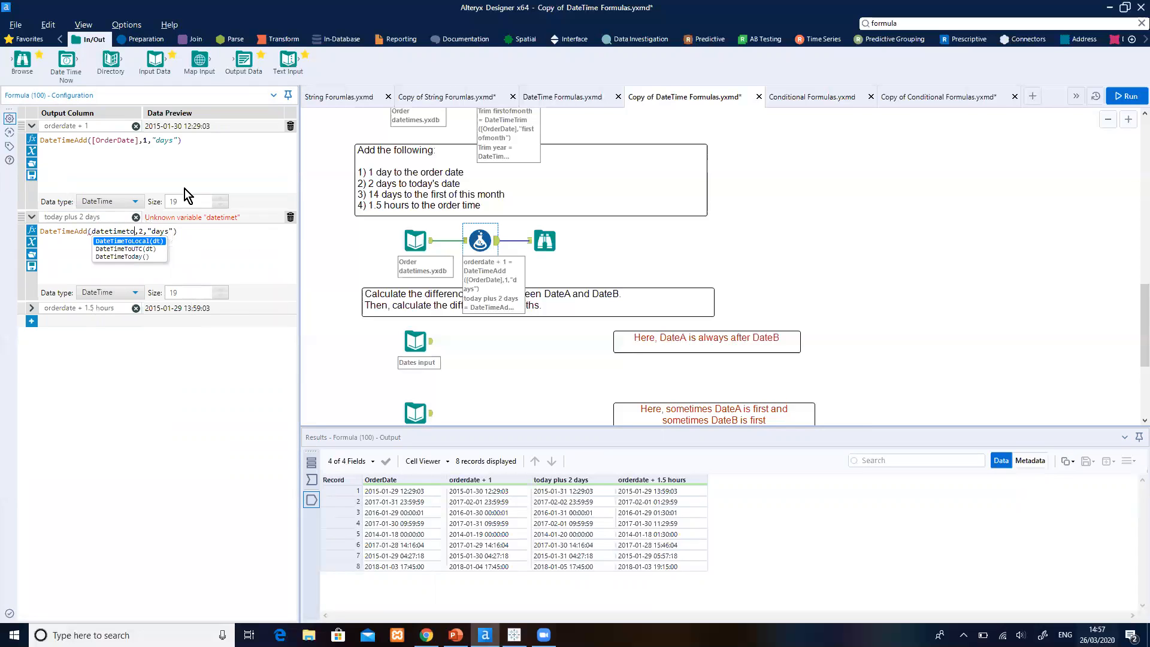
key("Down")
key("Down")
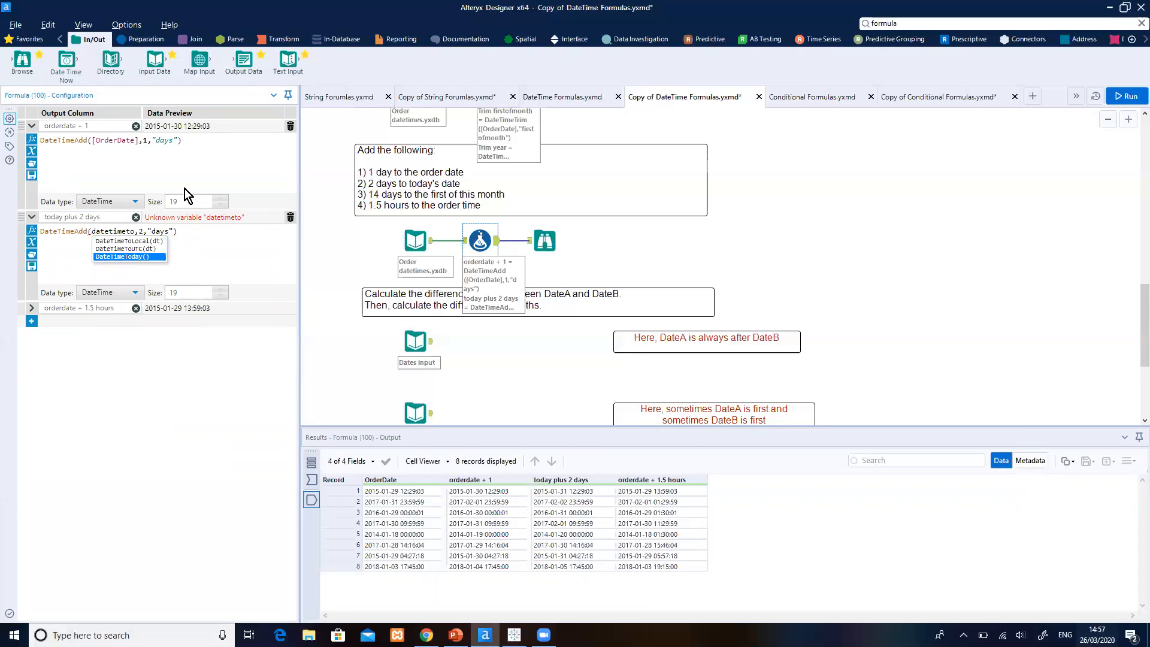
key("Return")
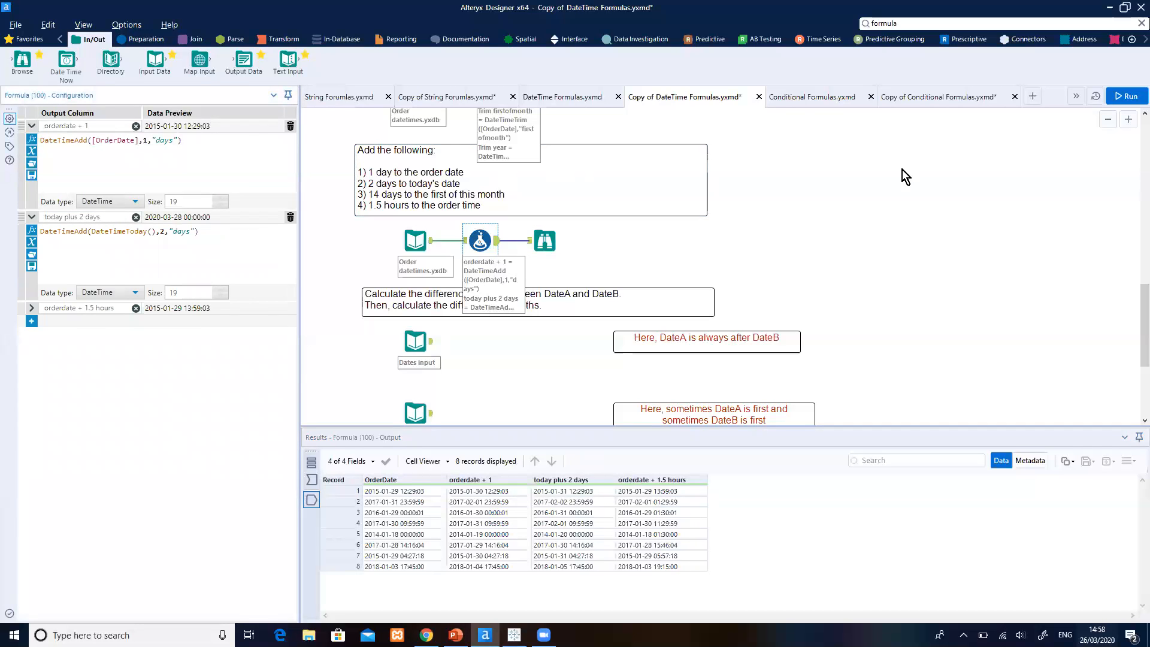
left_click(1125, 96)
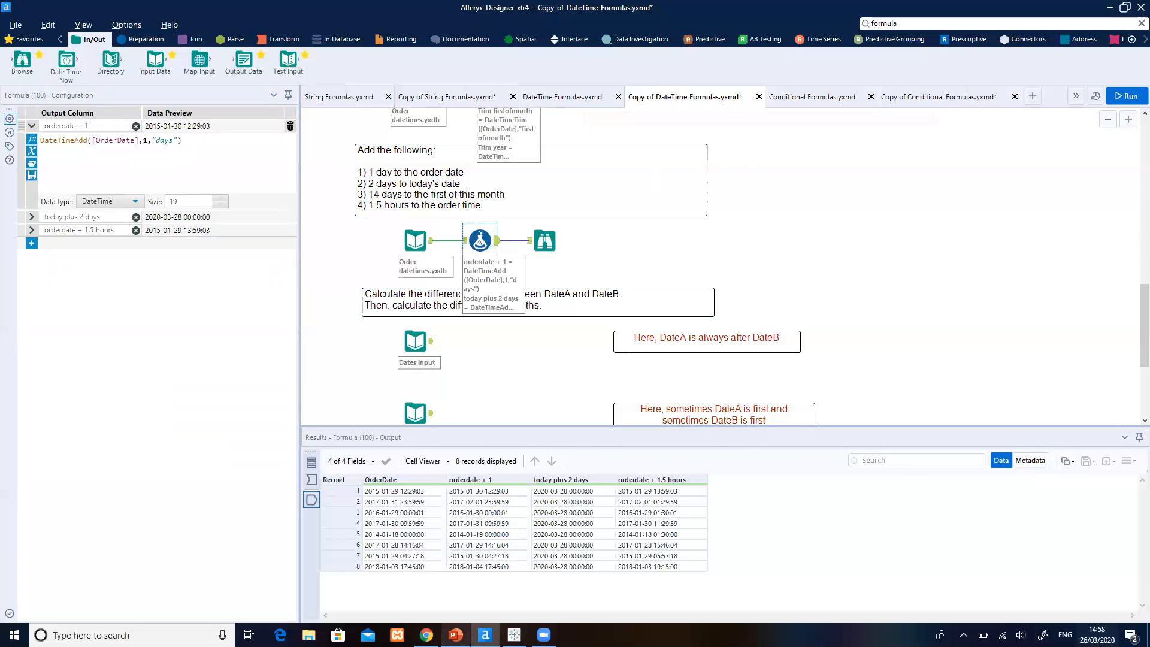
Switch to PowerPoint, present the slides from DateTimeAdd to the DateTimeDiff slide, and end the slide show.
left_click(456, 635)
left_click(1016, 617)
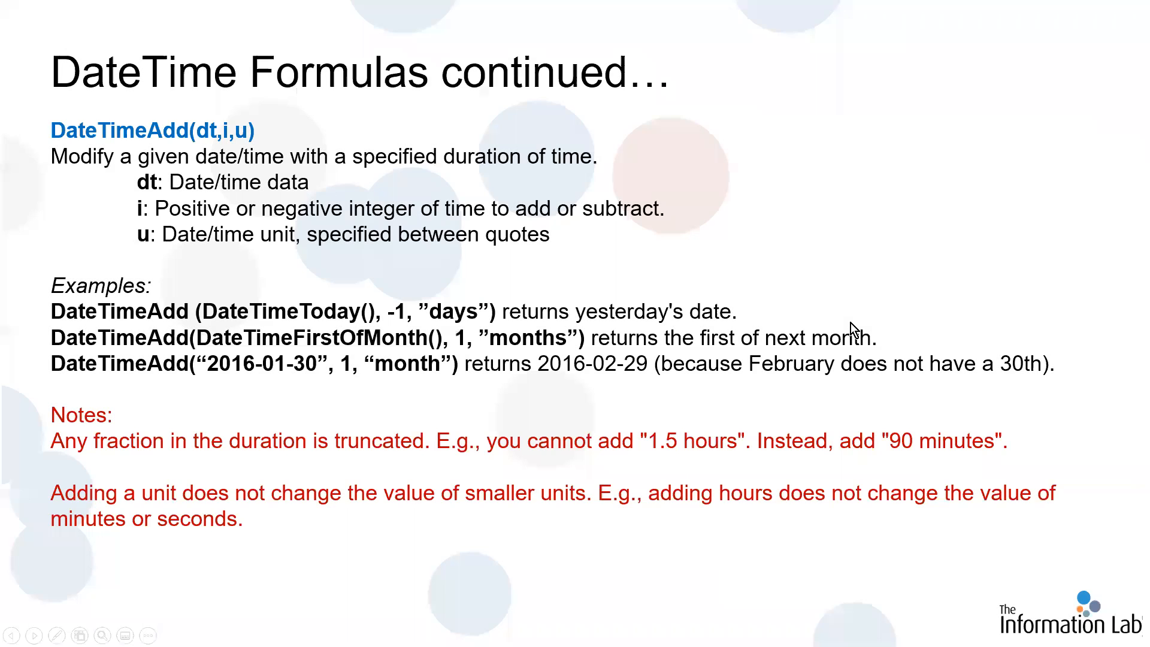
left_click(851, 322)
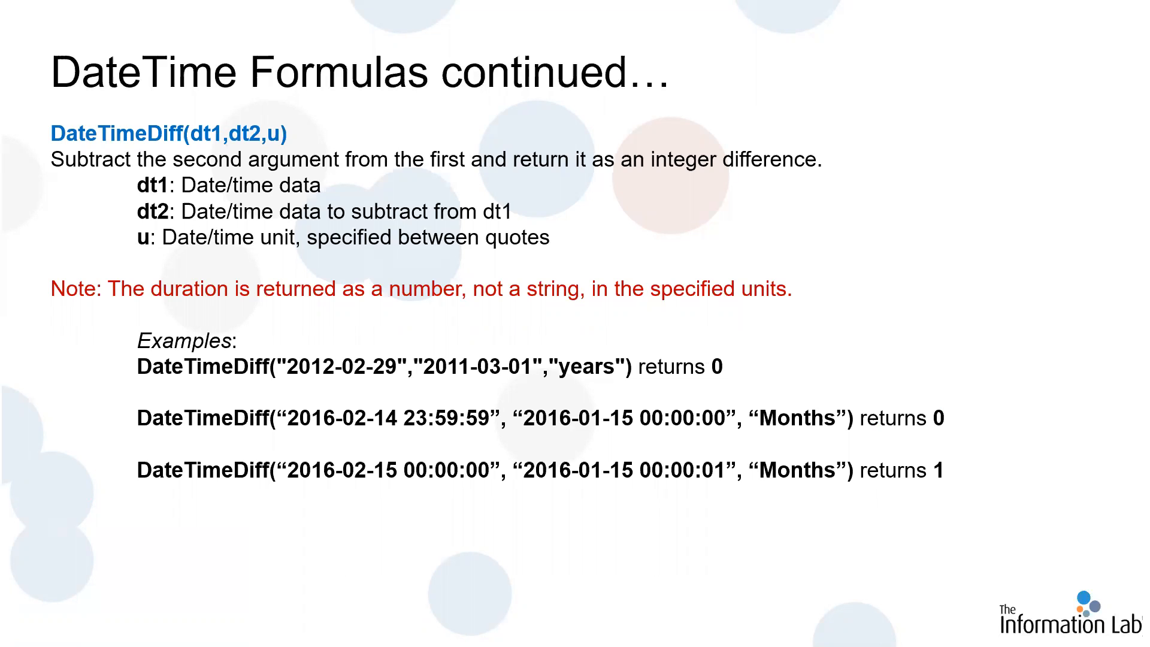
key("Escape")
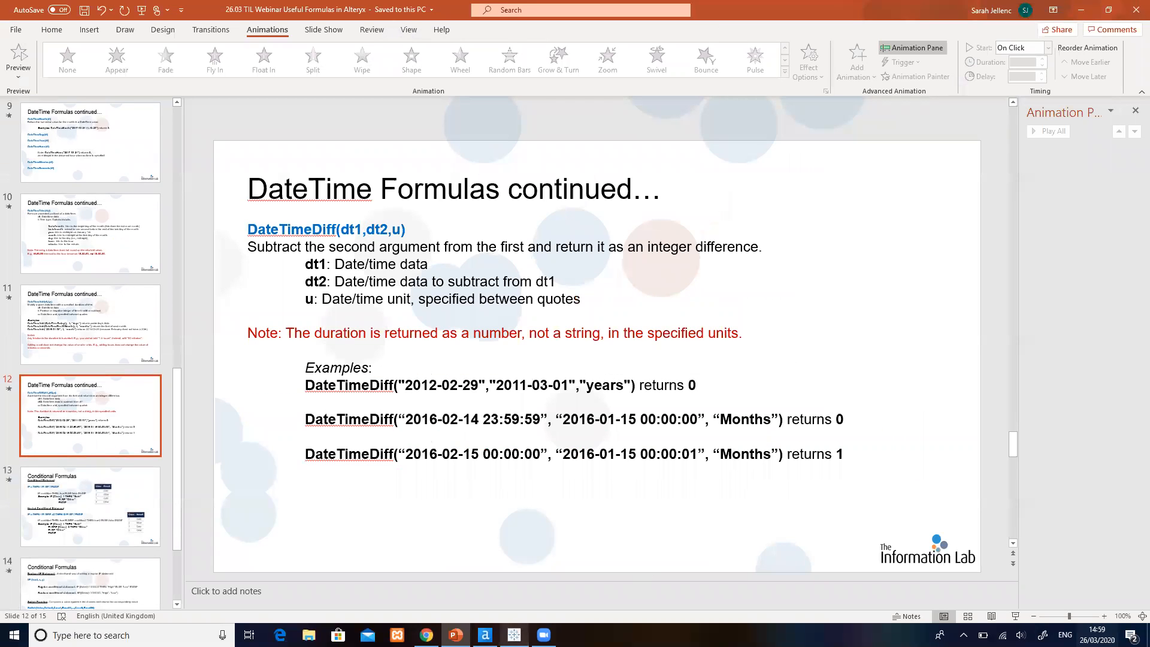
Return to Alteryx Designer and, in DateTime Formulas.yxmd, examine the first date-difference exercise's input data and its Difference_days and Difference_months expressions.
left_click(485, 636)
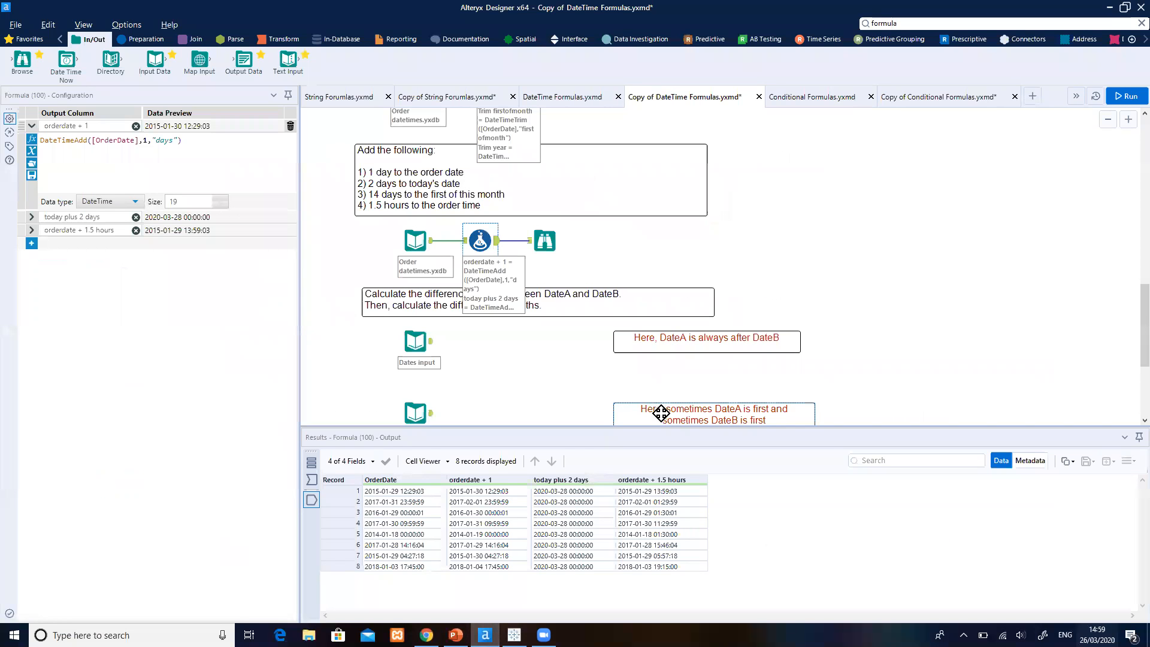
left_click(571, 96)
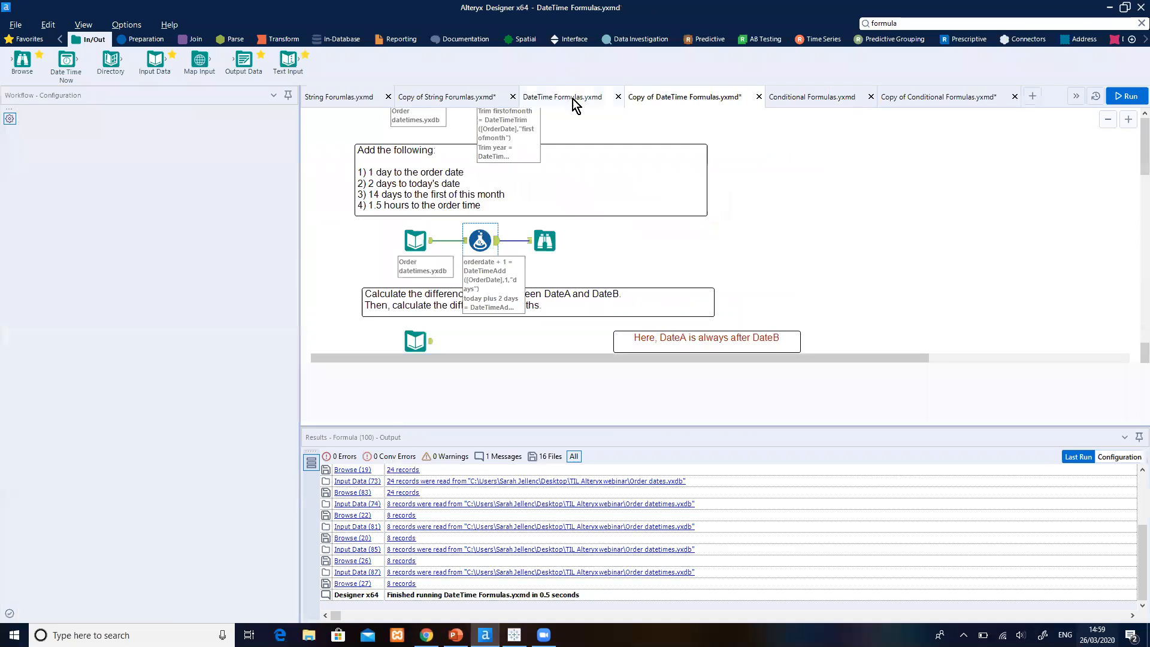
left_click_drag(1141, 165, 1135, 350)
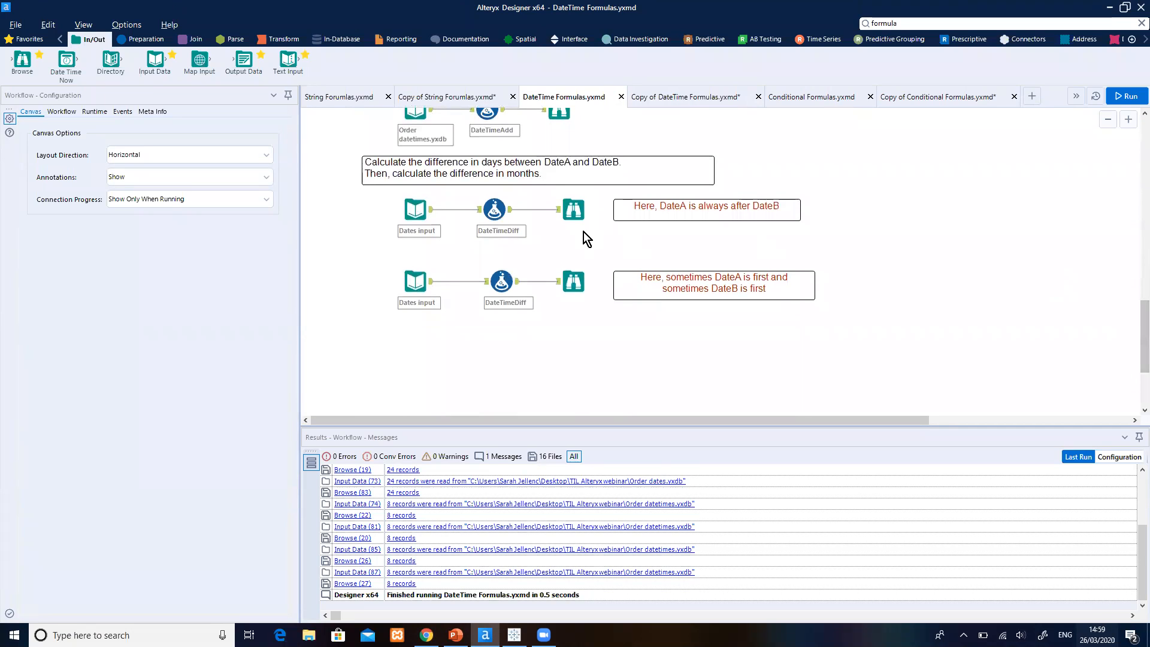
left_click(434, 217)
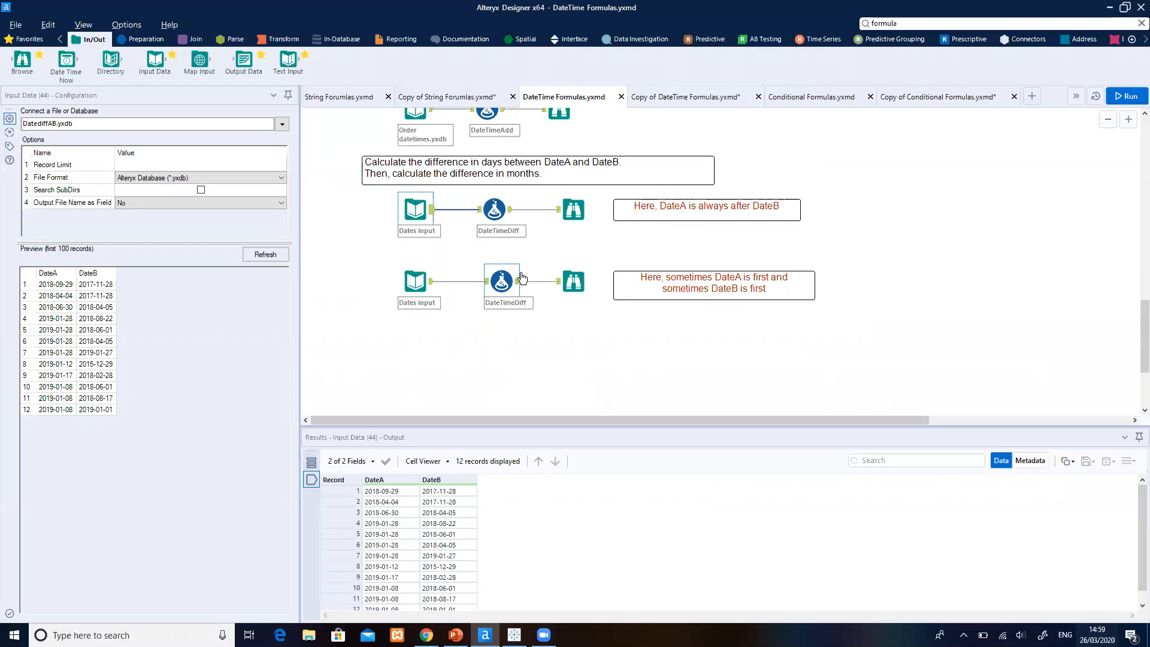
left_click(494, 208)
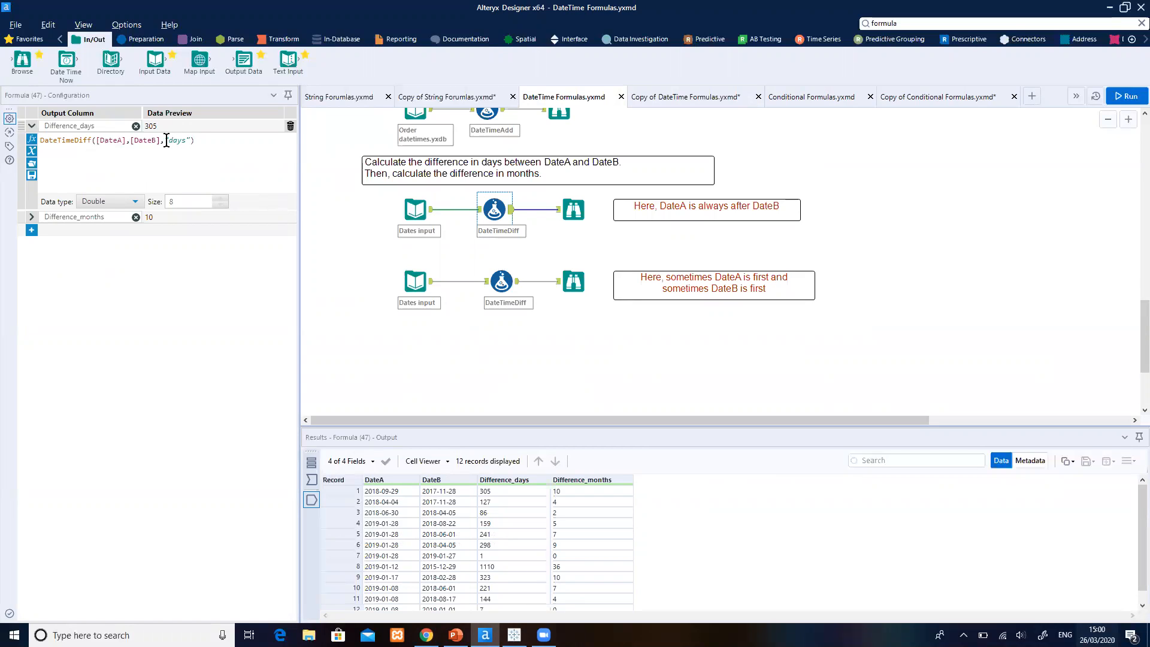
left_click(29, 219)
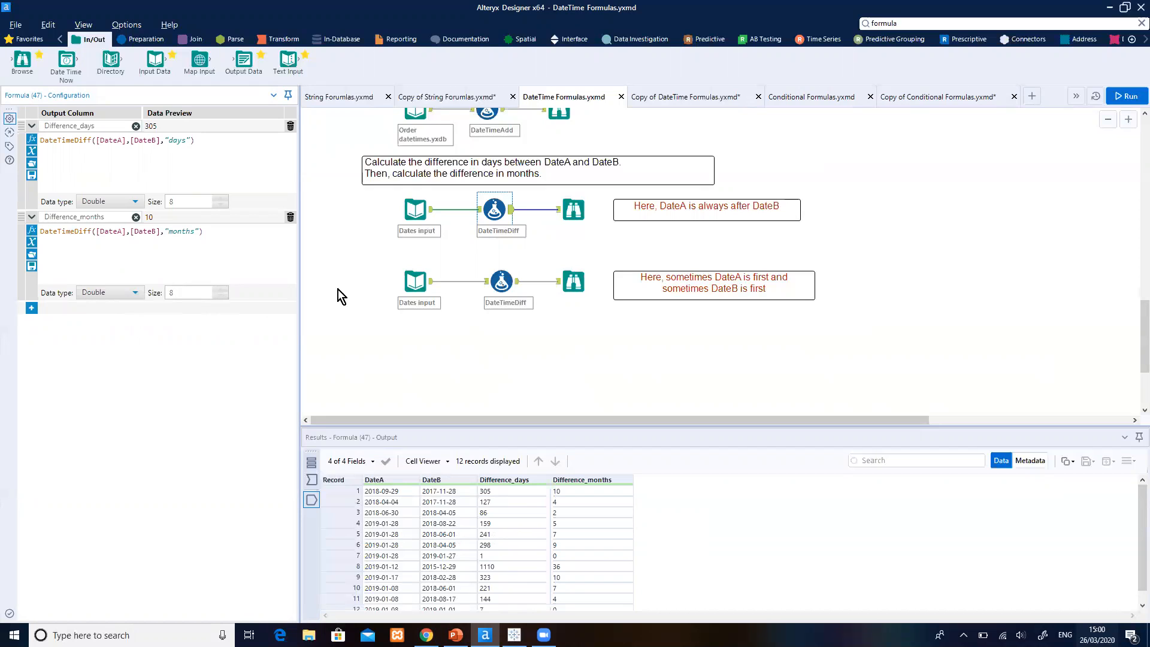
Inspect the first record's Difference_days and Difference_months values in the Browse tool of the "DateA is always after DateB" flow.
left_click(573, 223)
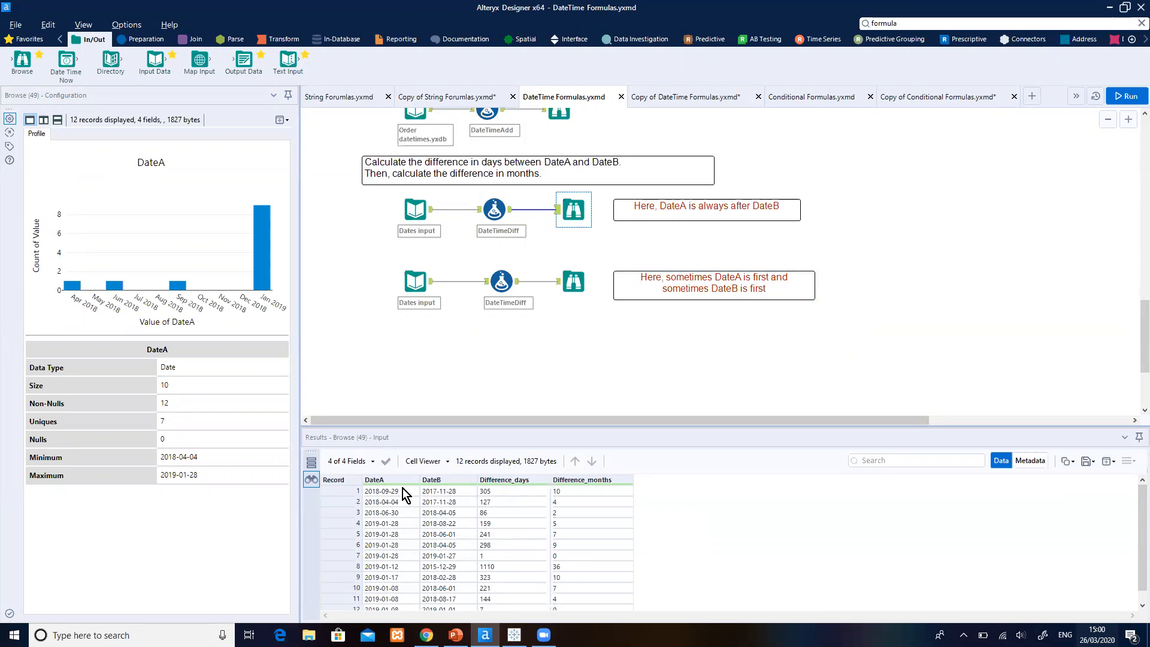
left_click(501, 490)
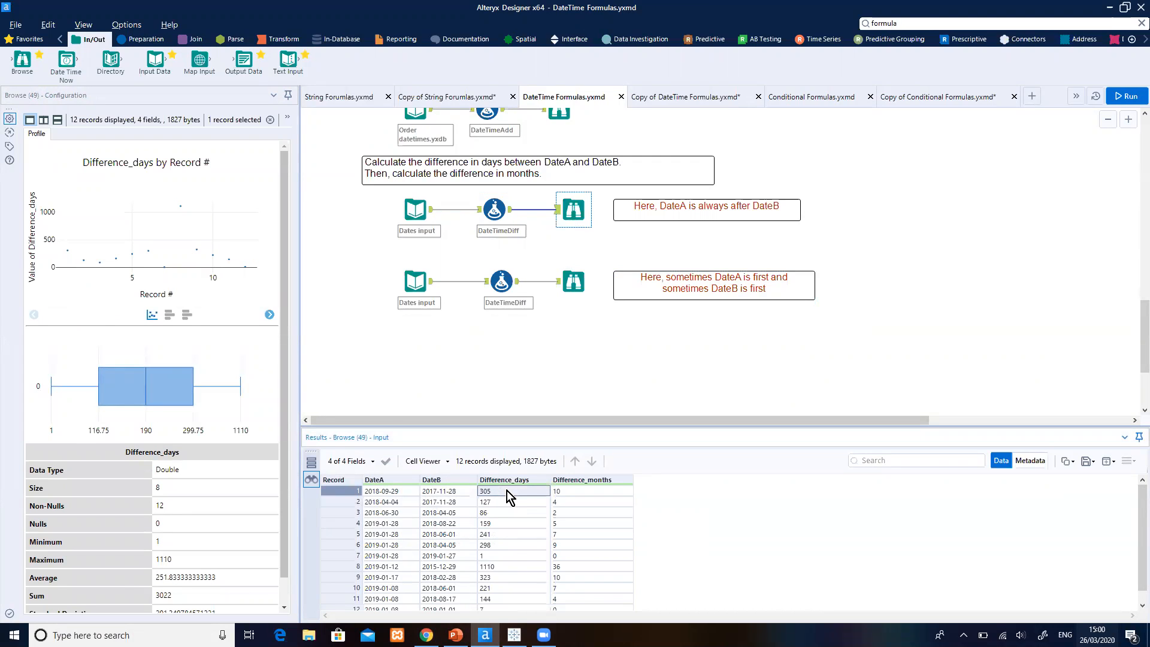
left_click(577, 492)
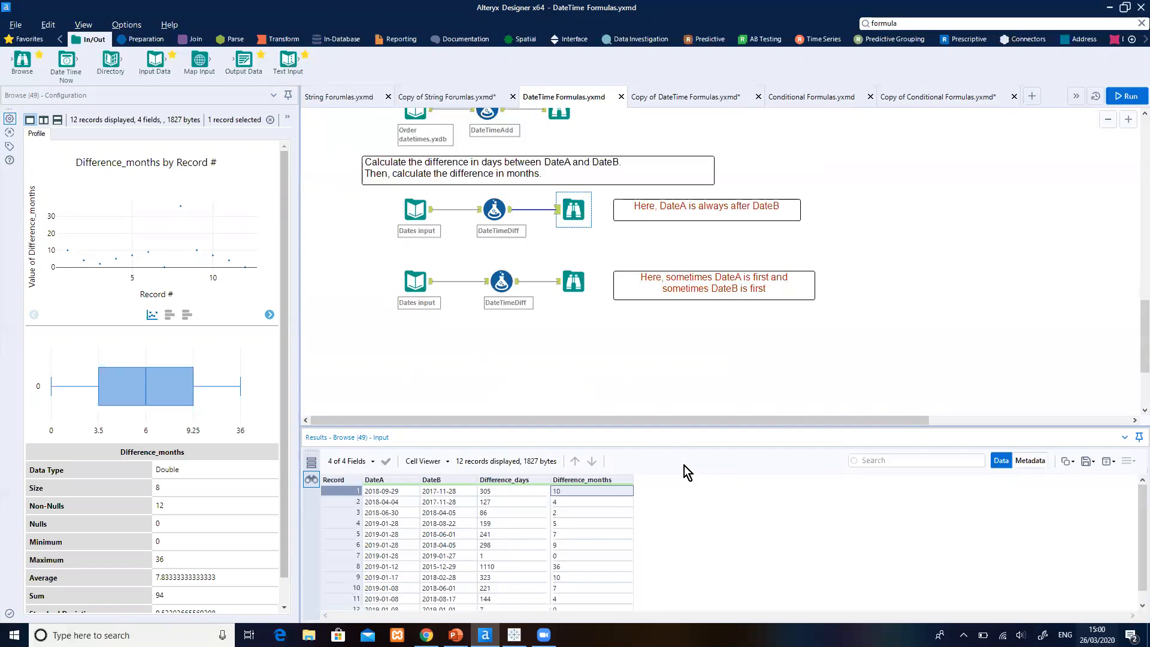
Switch to PowerPoint and present the closing "Thank you!" slide full screen.
left_click(456, 635)
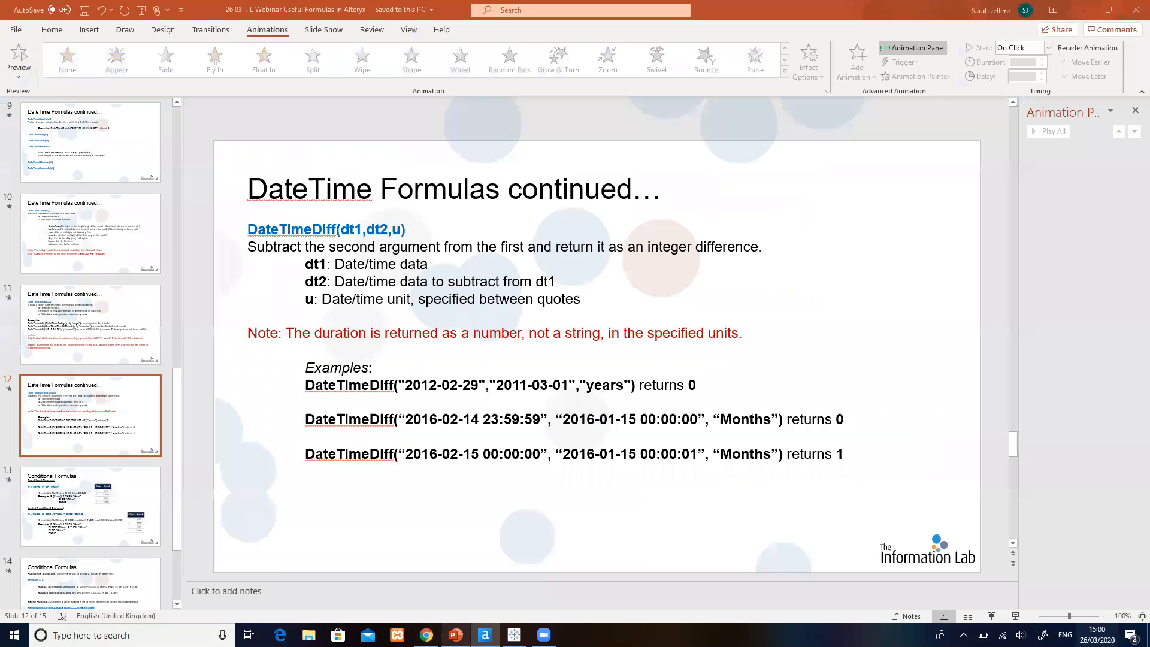
left_click_drag(179, 487, 188, 541)
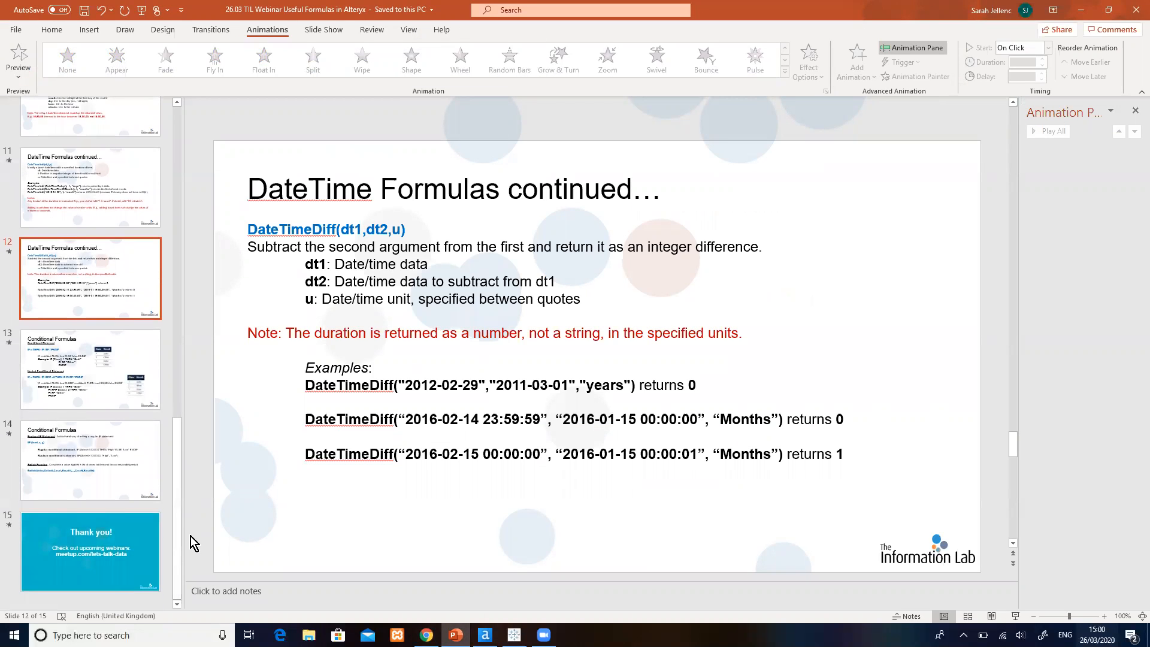
left_click(152, 533)
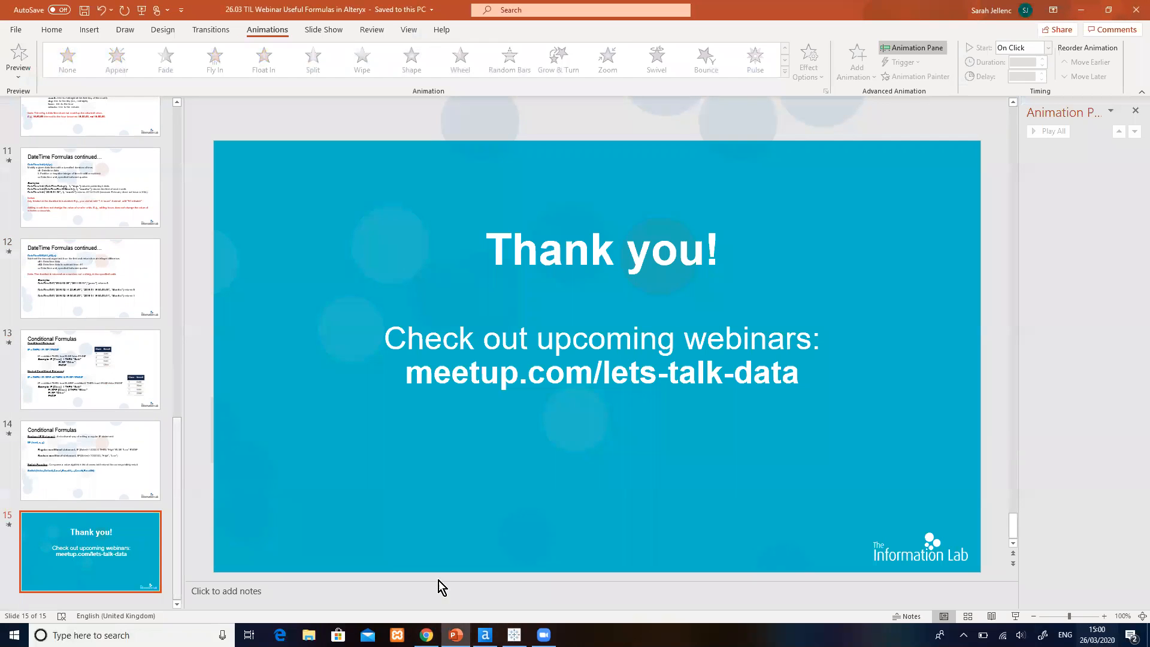
left_click(1016, 616)
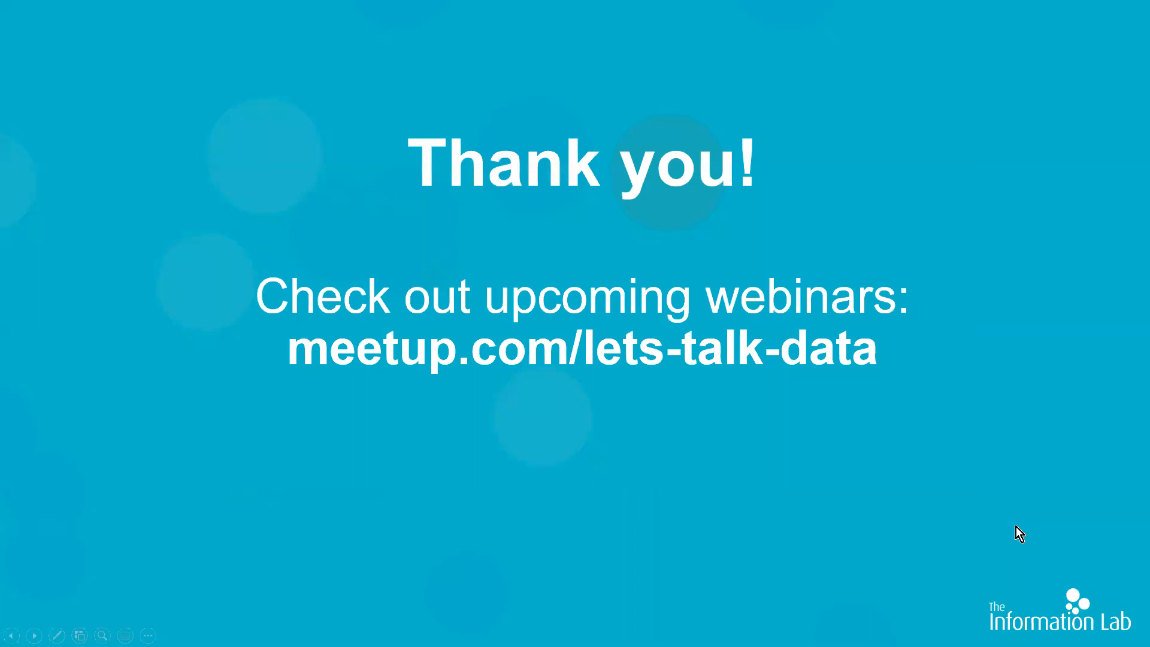